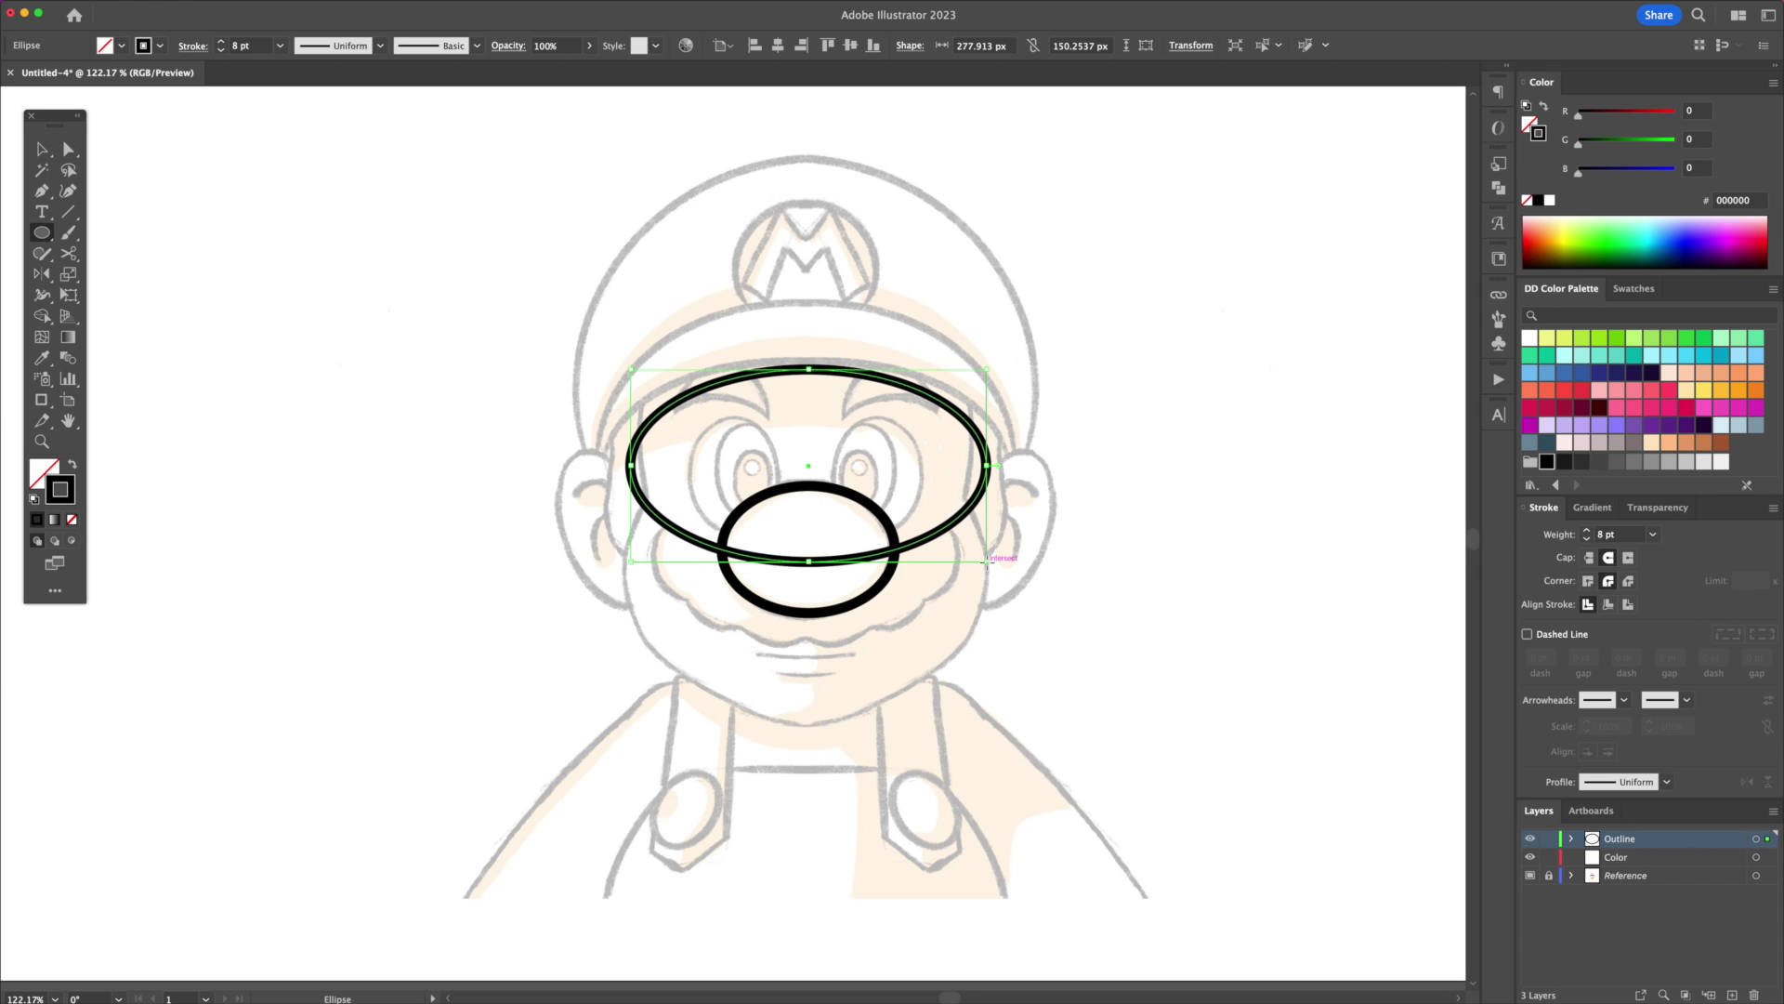
Step: Draw the left half of the moustache's lower edge as straight Pen segments from the large ellipse to the centre point below the nose
key(v)
click(991, 619)
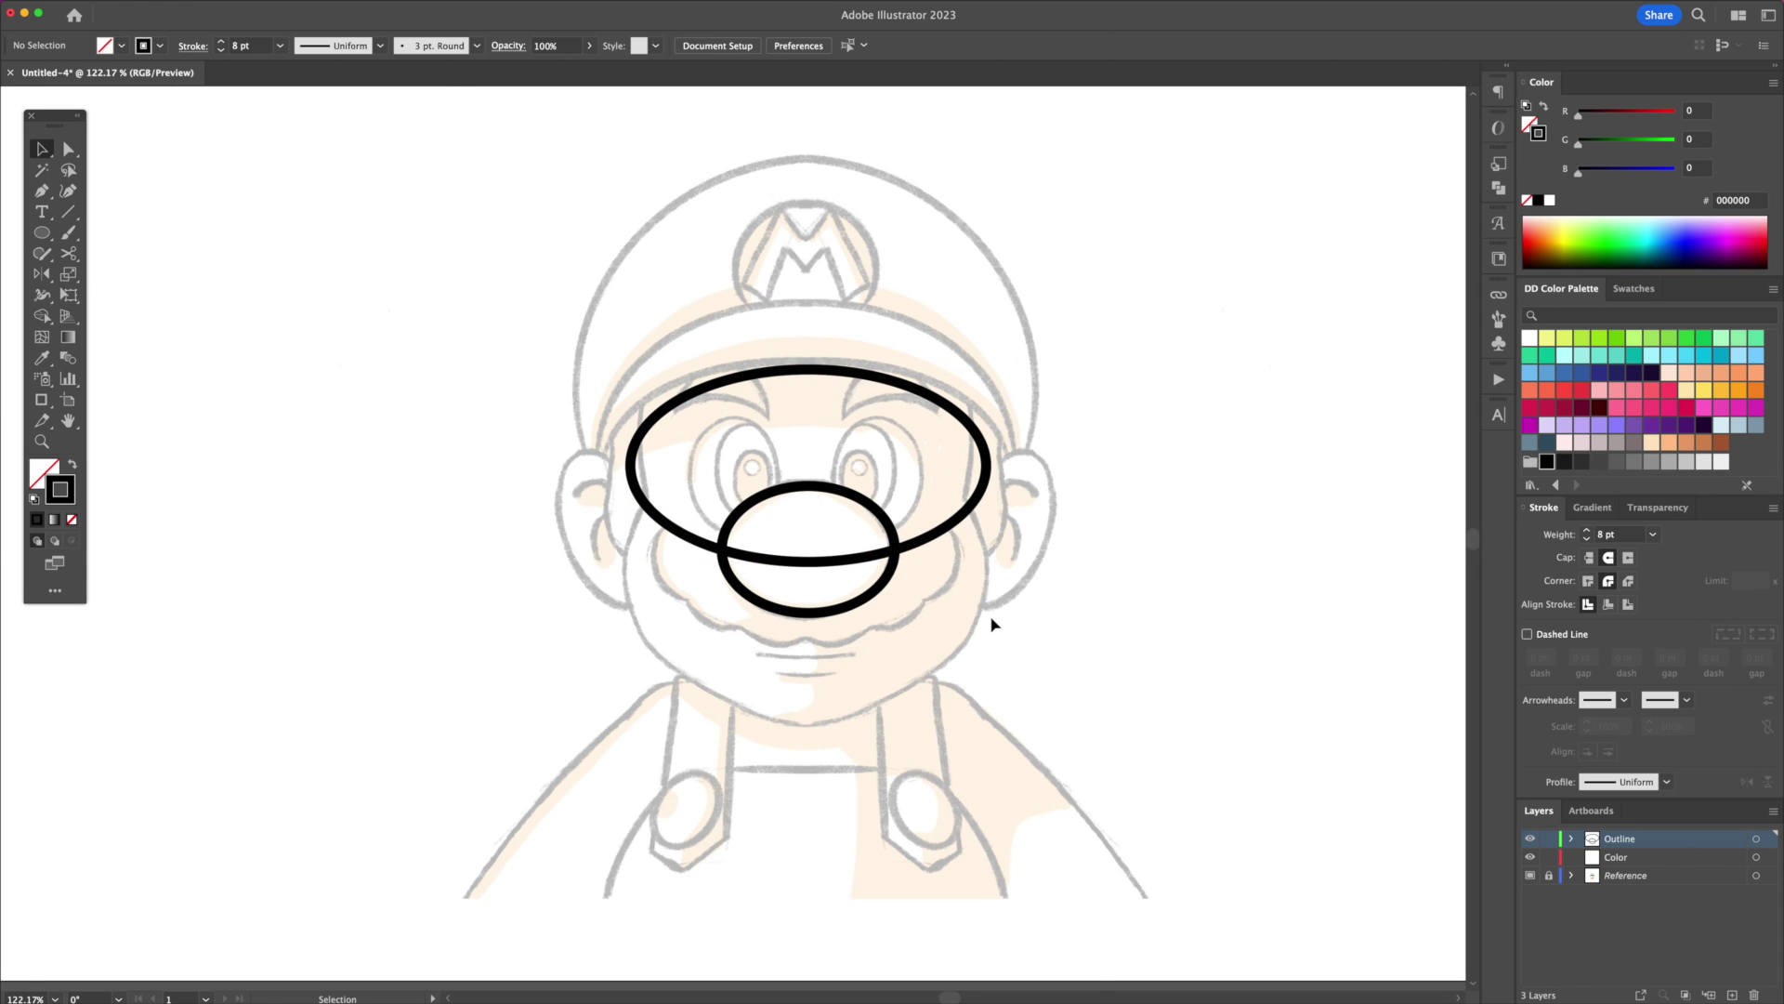
click(565, 469)
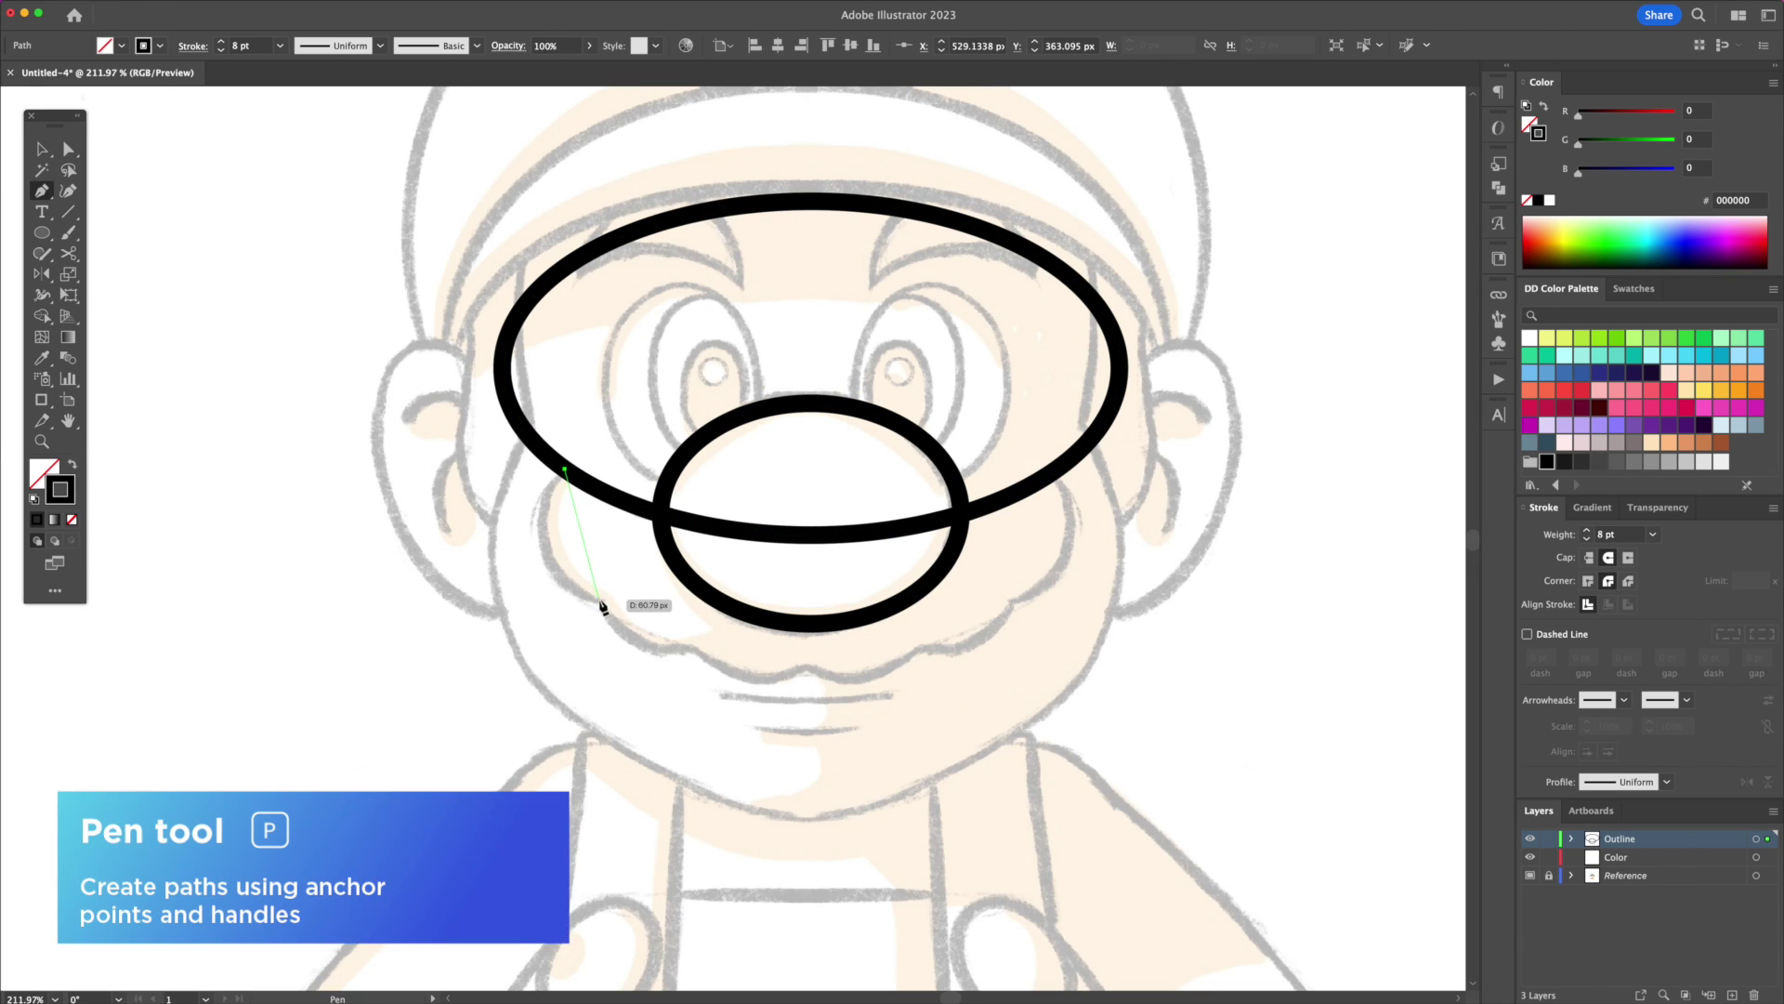
click(602, 602)
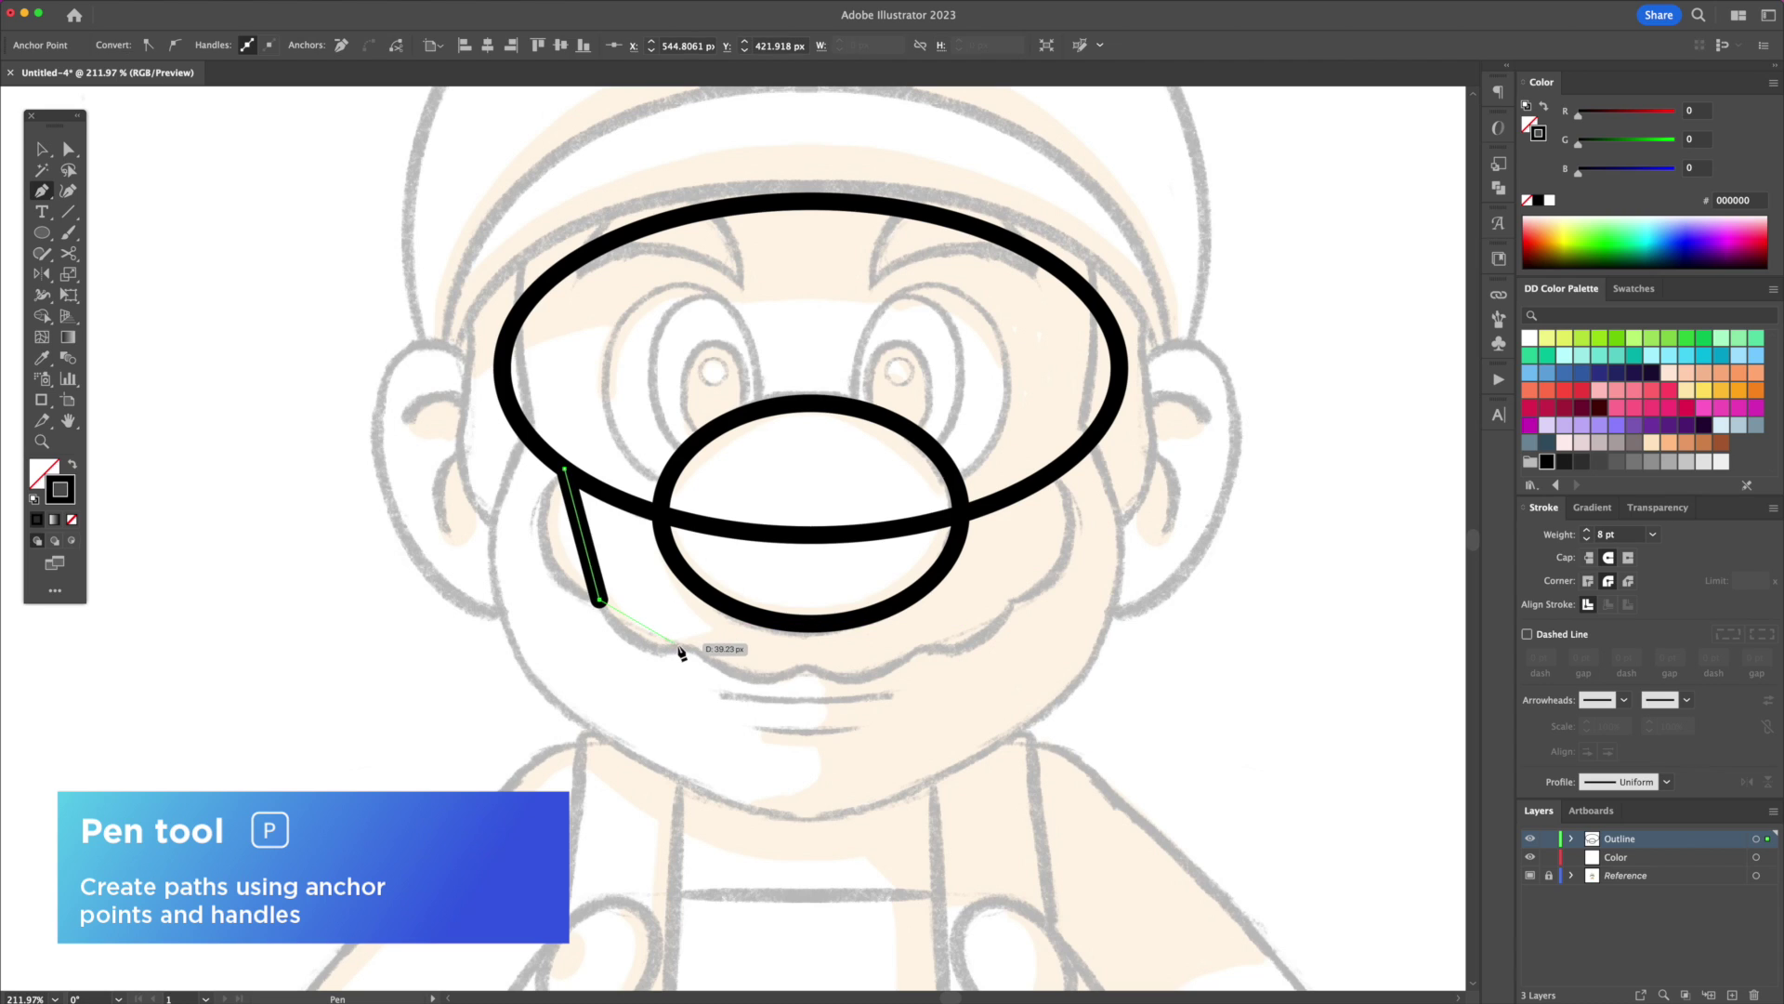
click(812, 668)
key(v)
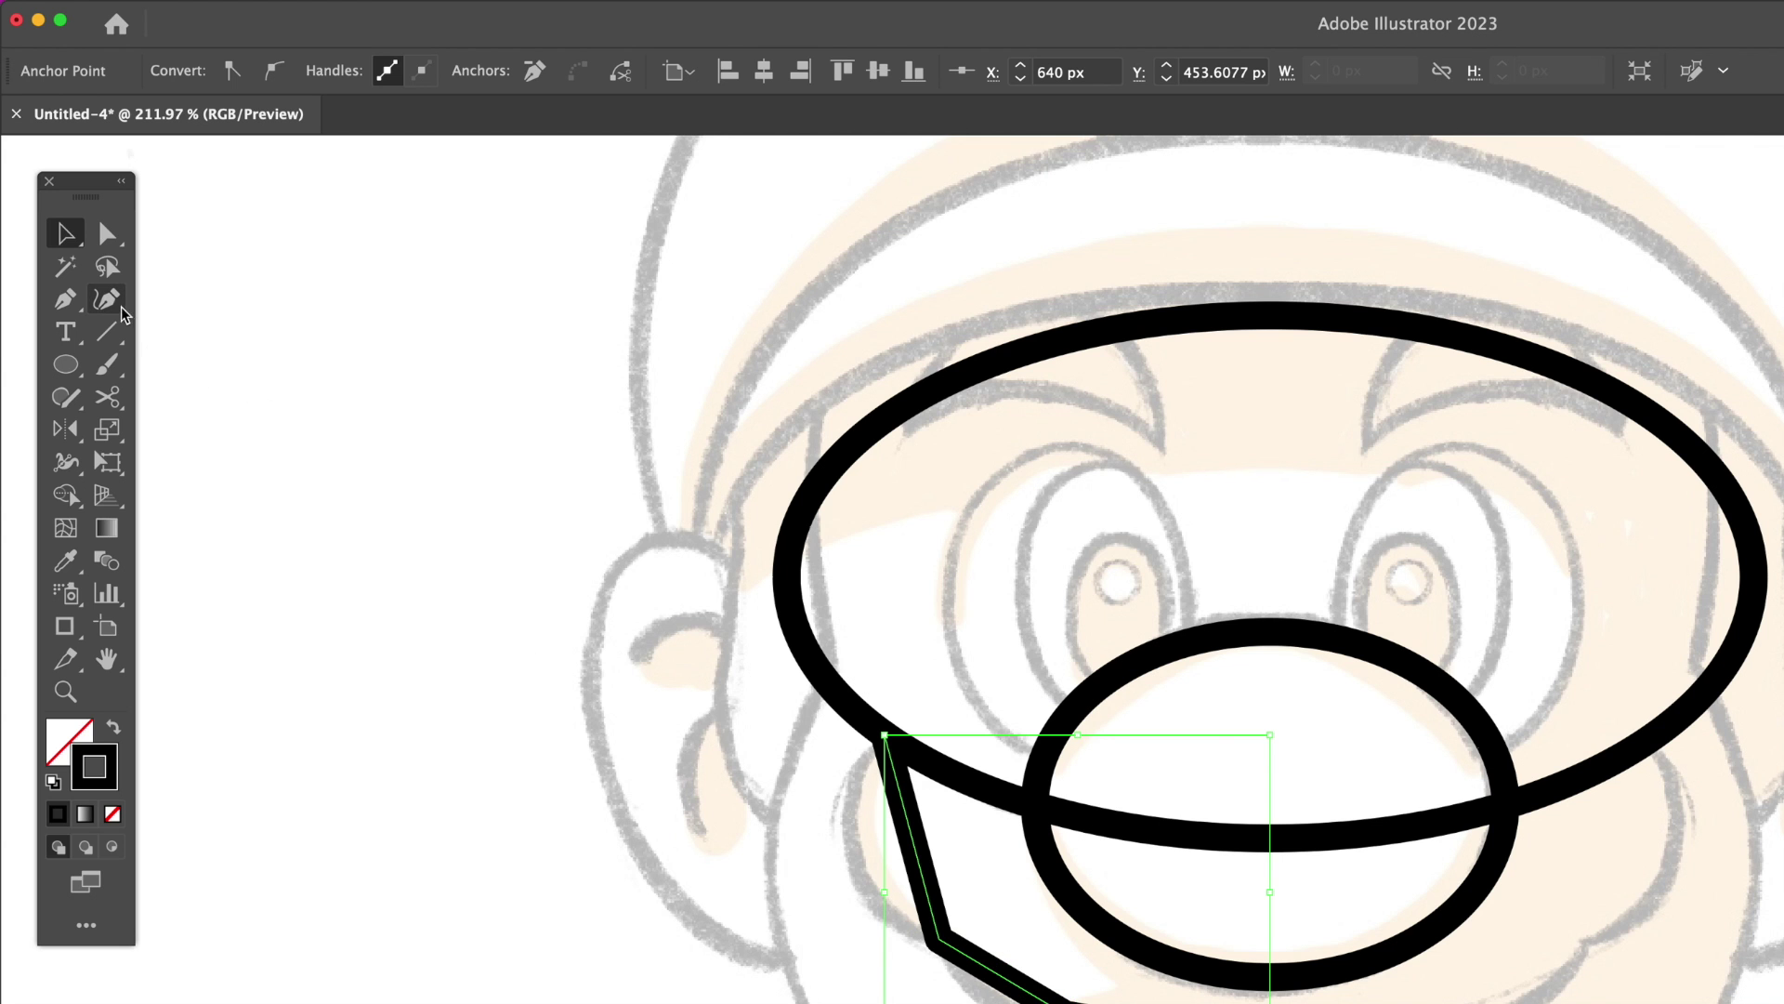
Step: Bend the moustache path's straight segments outward with the Curvature tool into three rounded lobes following the sketch
click(70, 190)
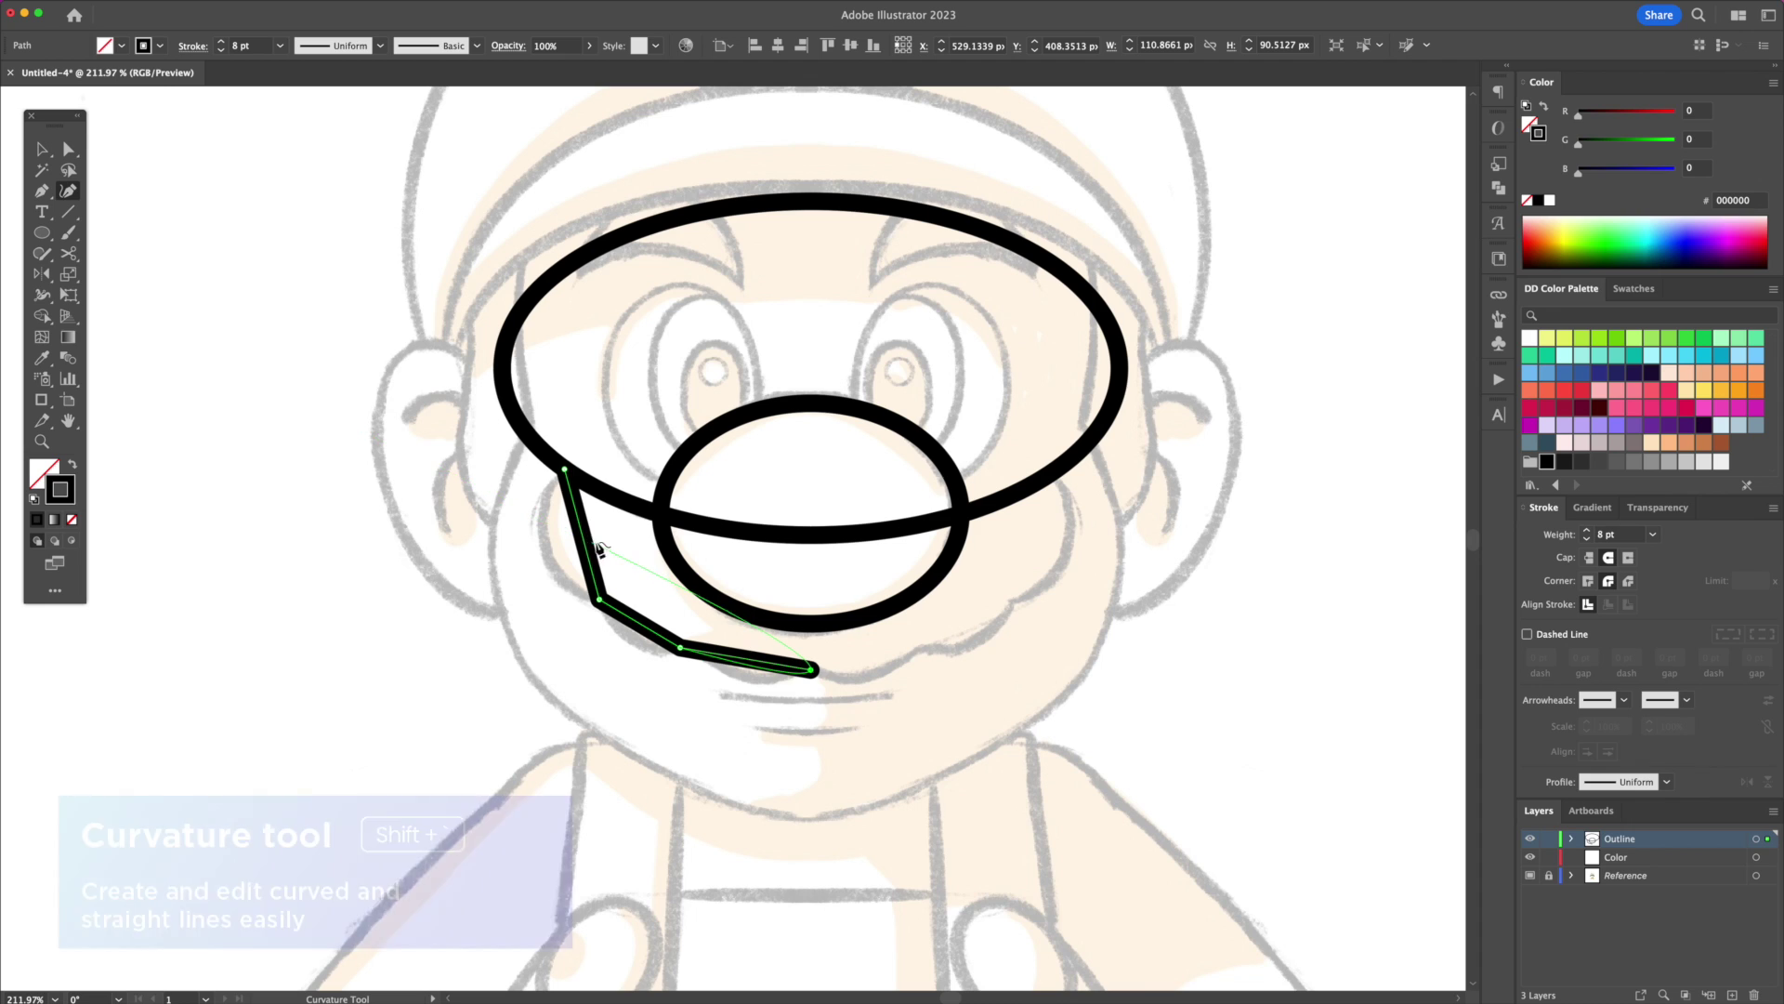
drag(582, 537, 545, 537)
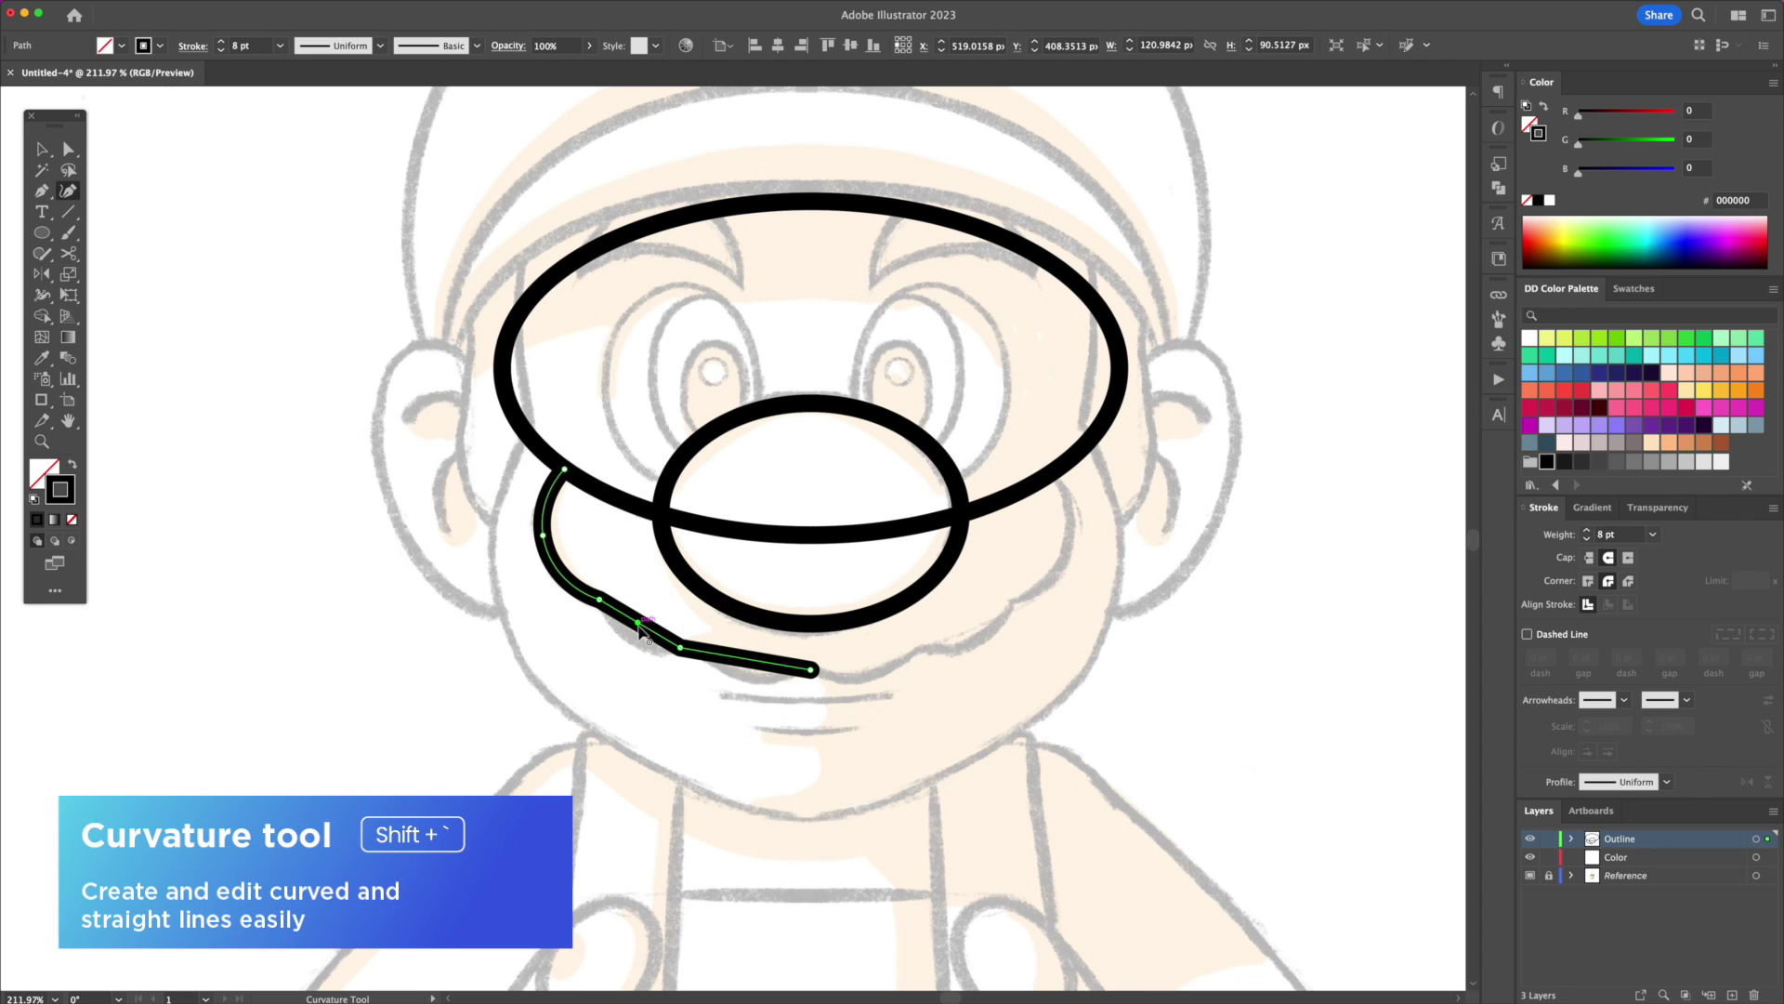
drag(639, 627, 623, 639)
drag(746, 664, 755, 684)
key(v)
click(870, 734)
Step: Reflect a copy of the half moustache across the vertical axis through its centre end point
click(808, 678)
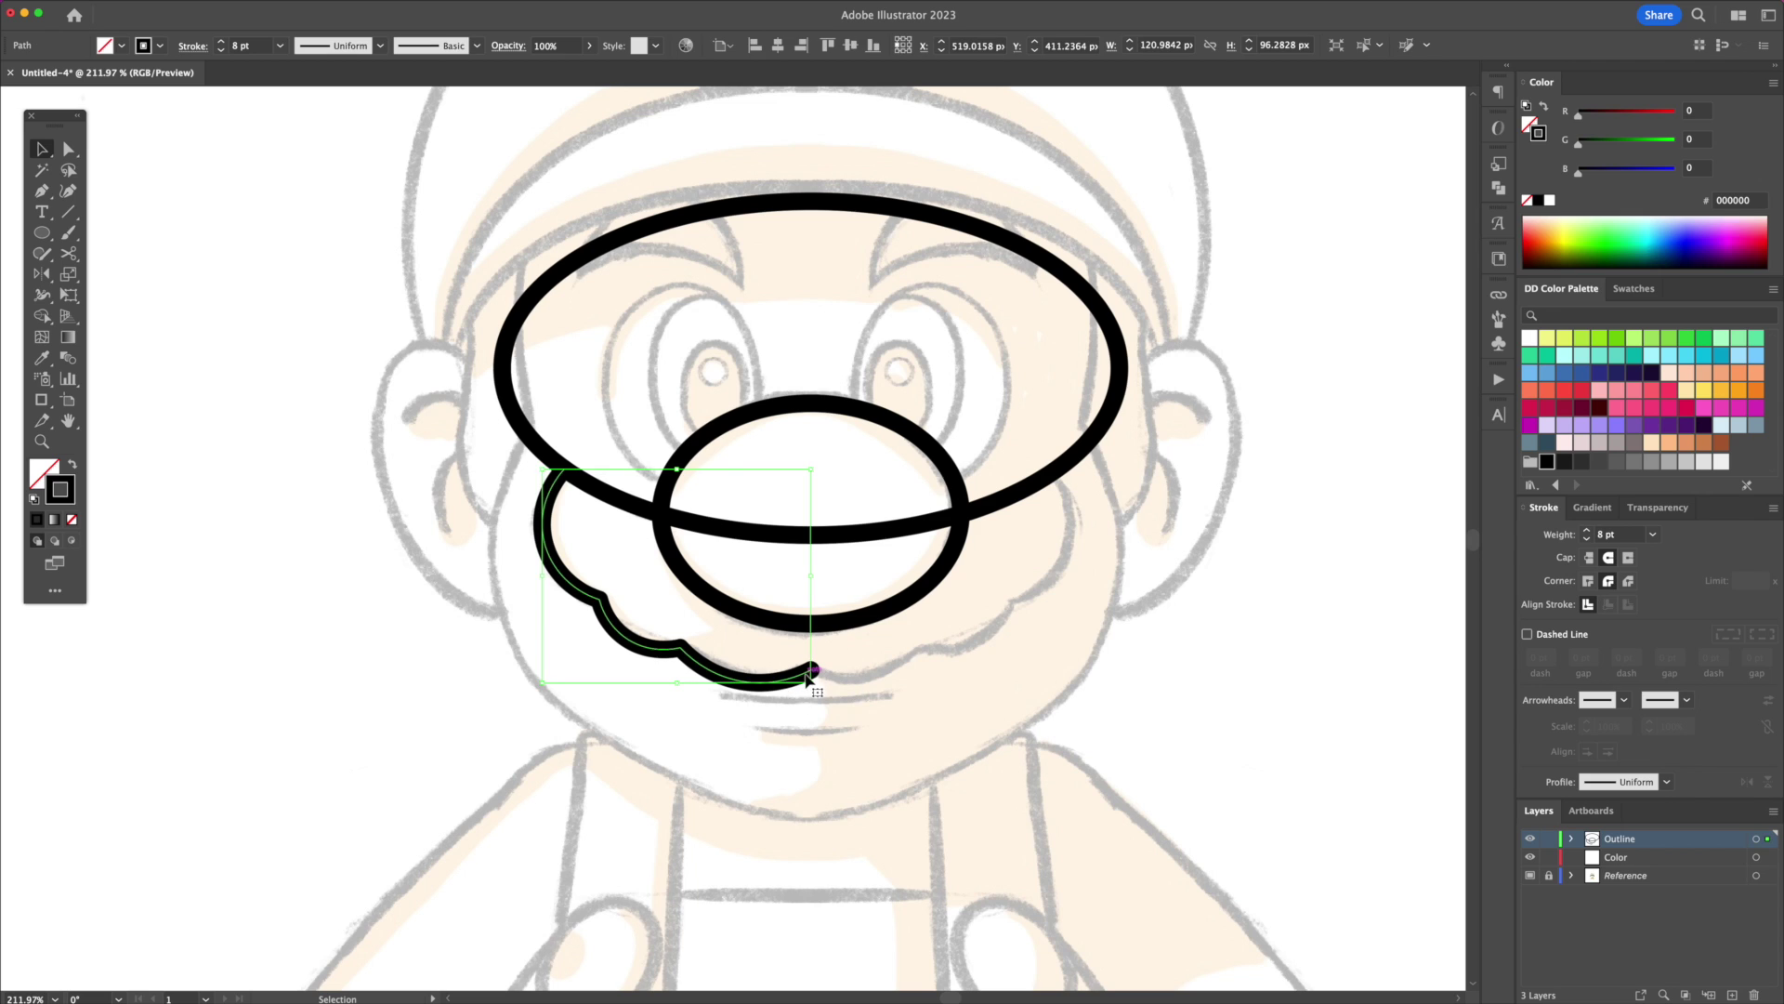
key(o)
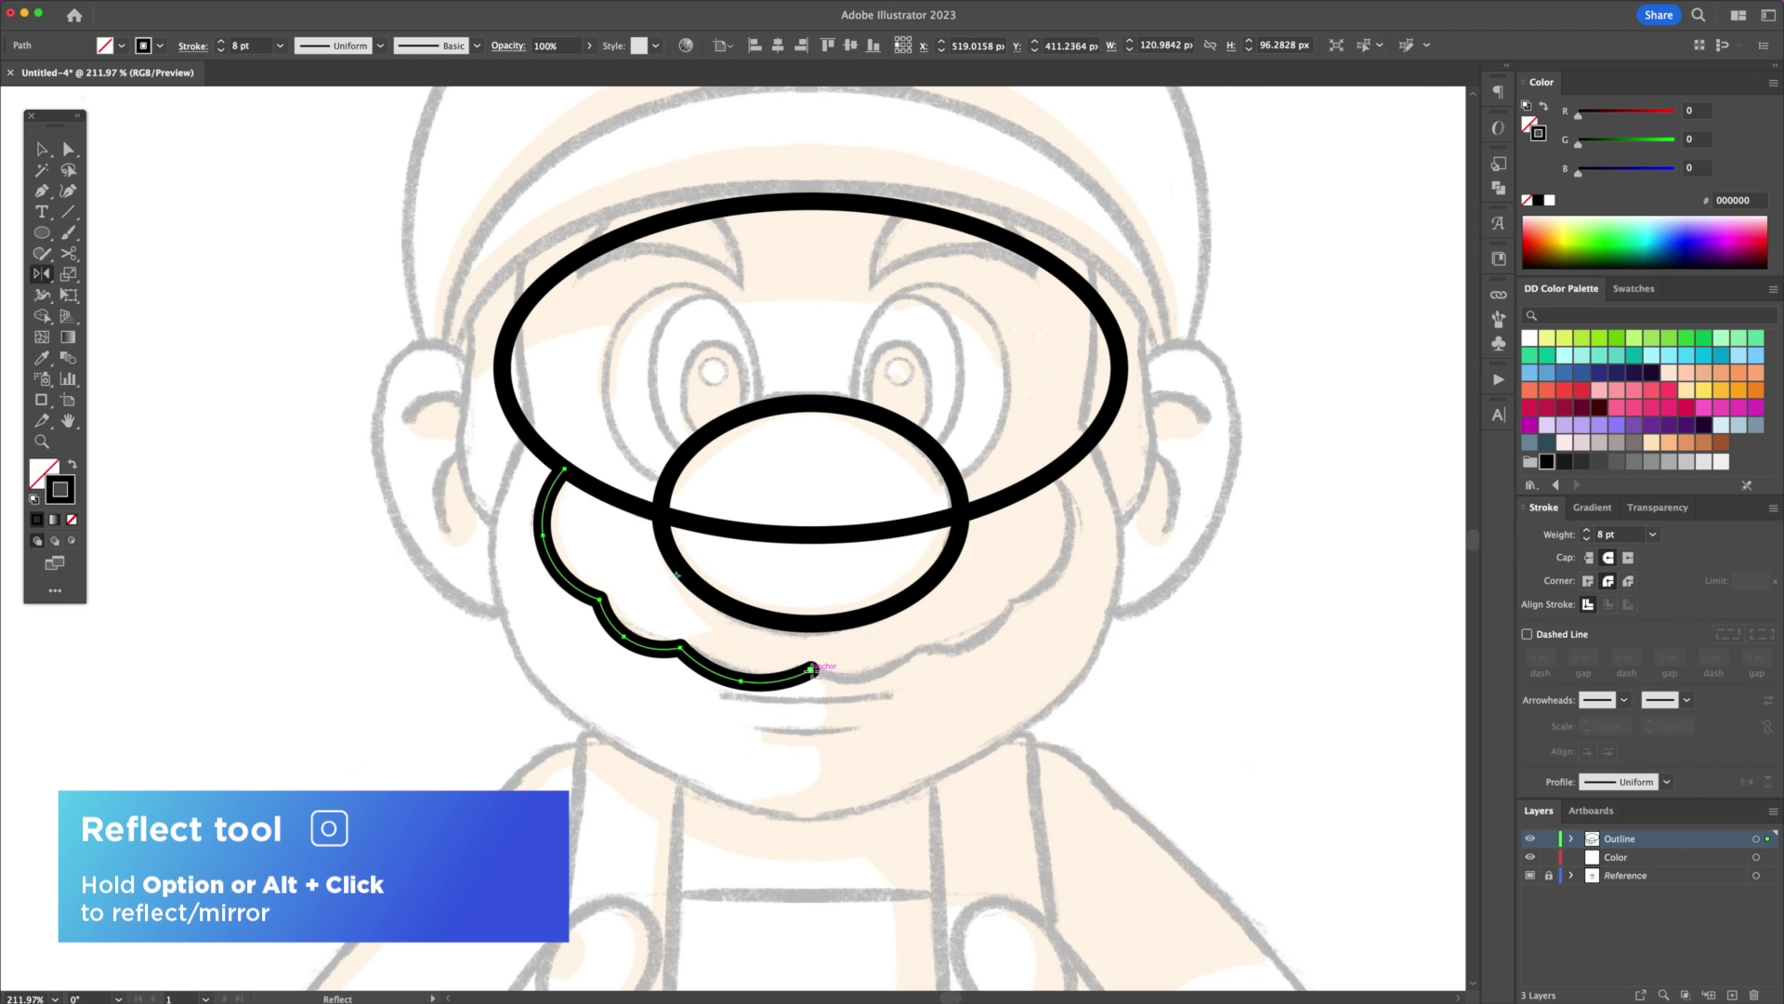
alt+click(811, 668)
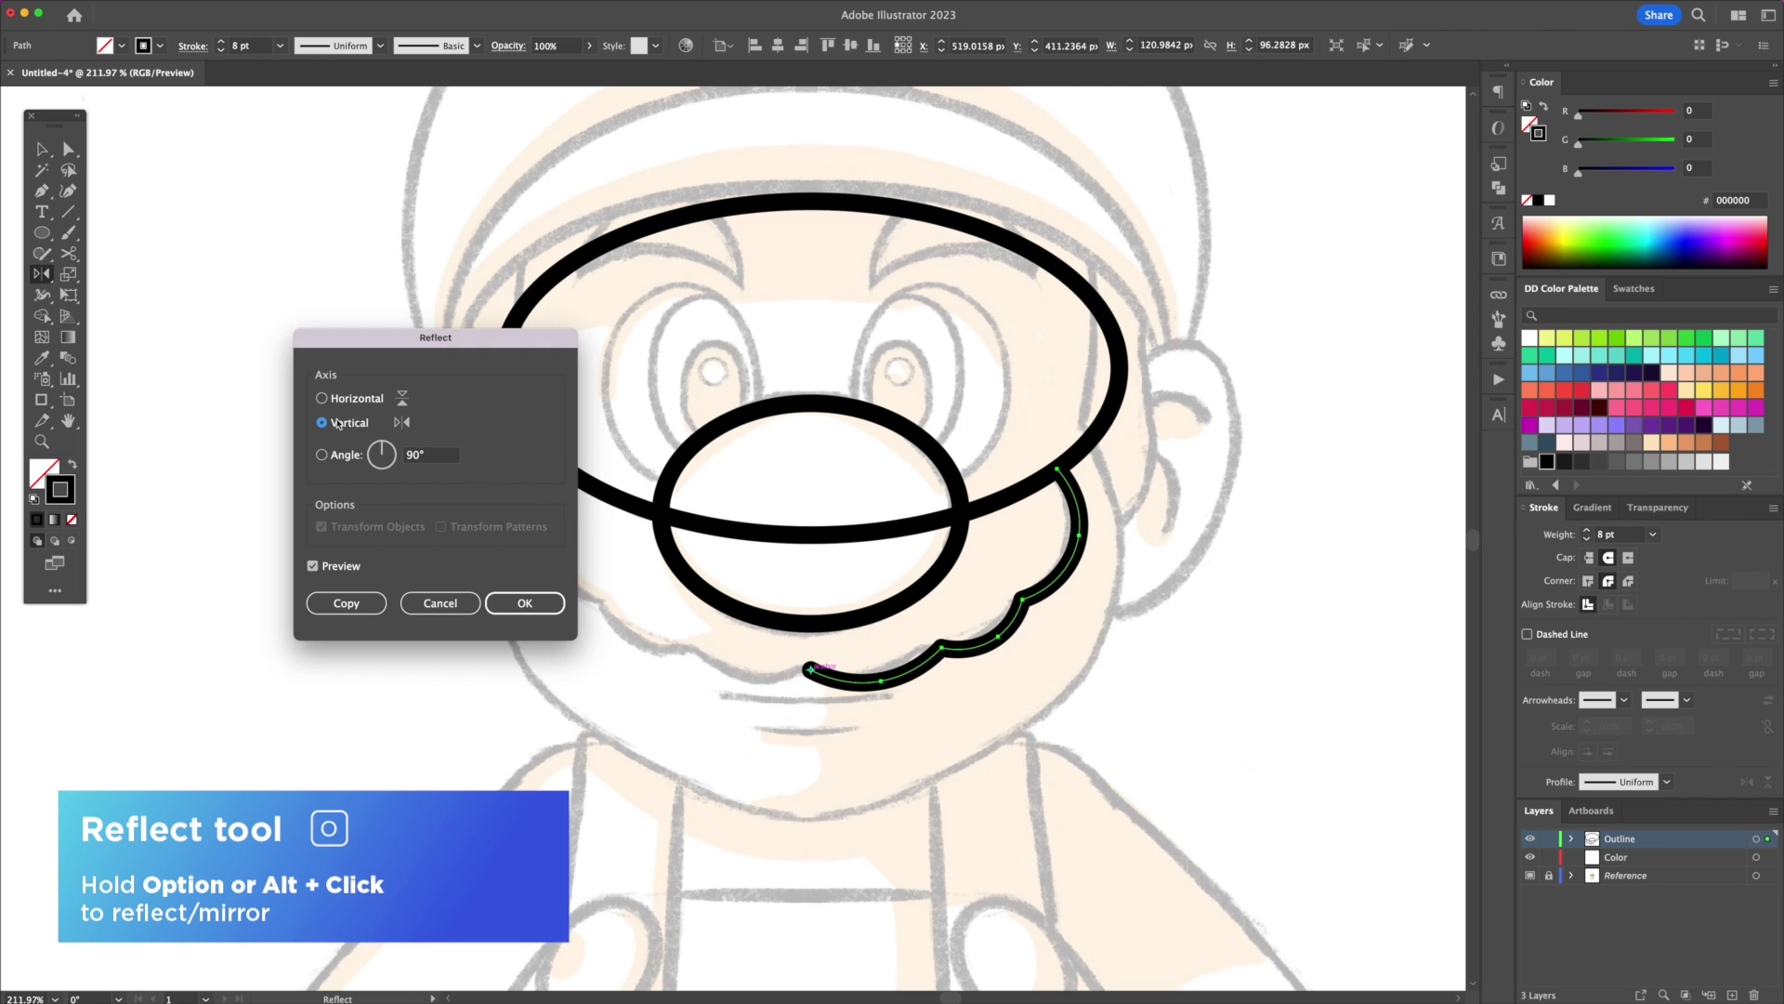
click(346, 605)
key(v)
click(840, 715)
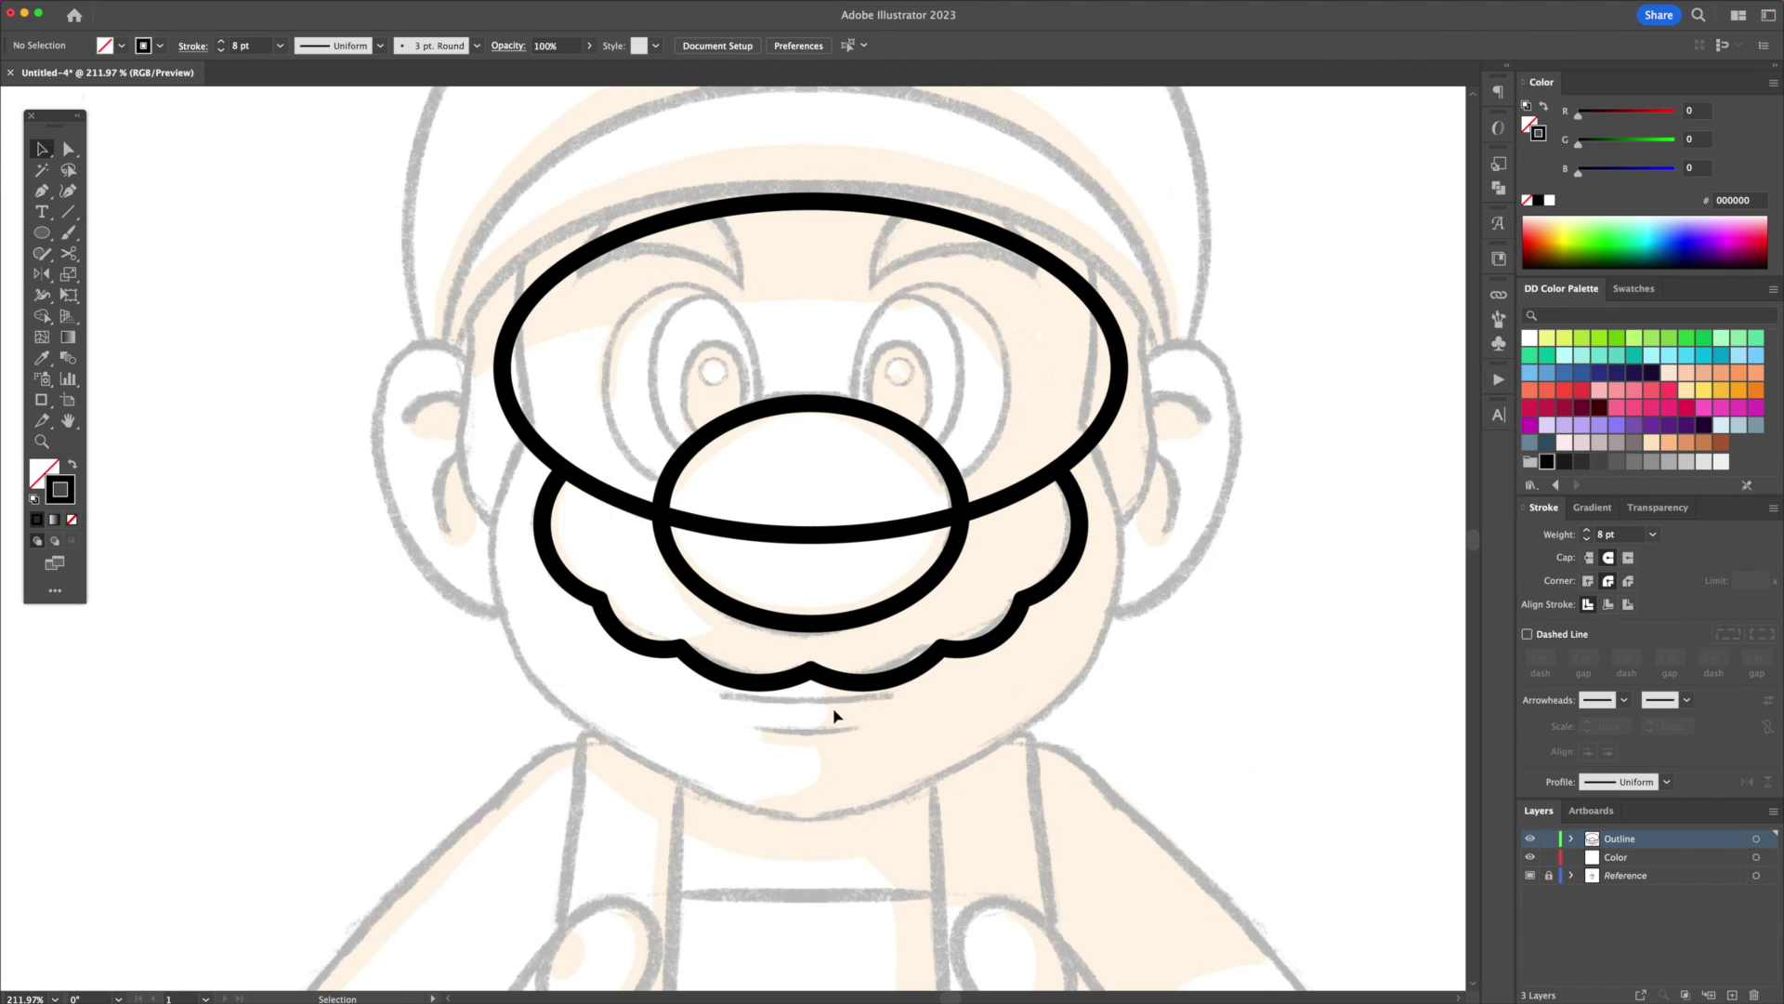
Step: Create the moustache shape with Shape Builder from the area enclosed by the large ellipse, the nose and both lower curves
scroll(1104, 607, up, 1)
click(1126, 415)
shift+click(1079, 598)
shift+click(847, 505)
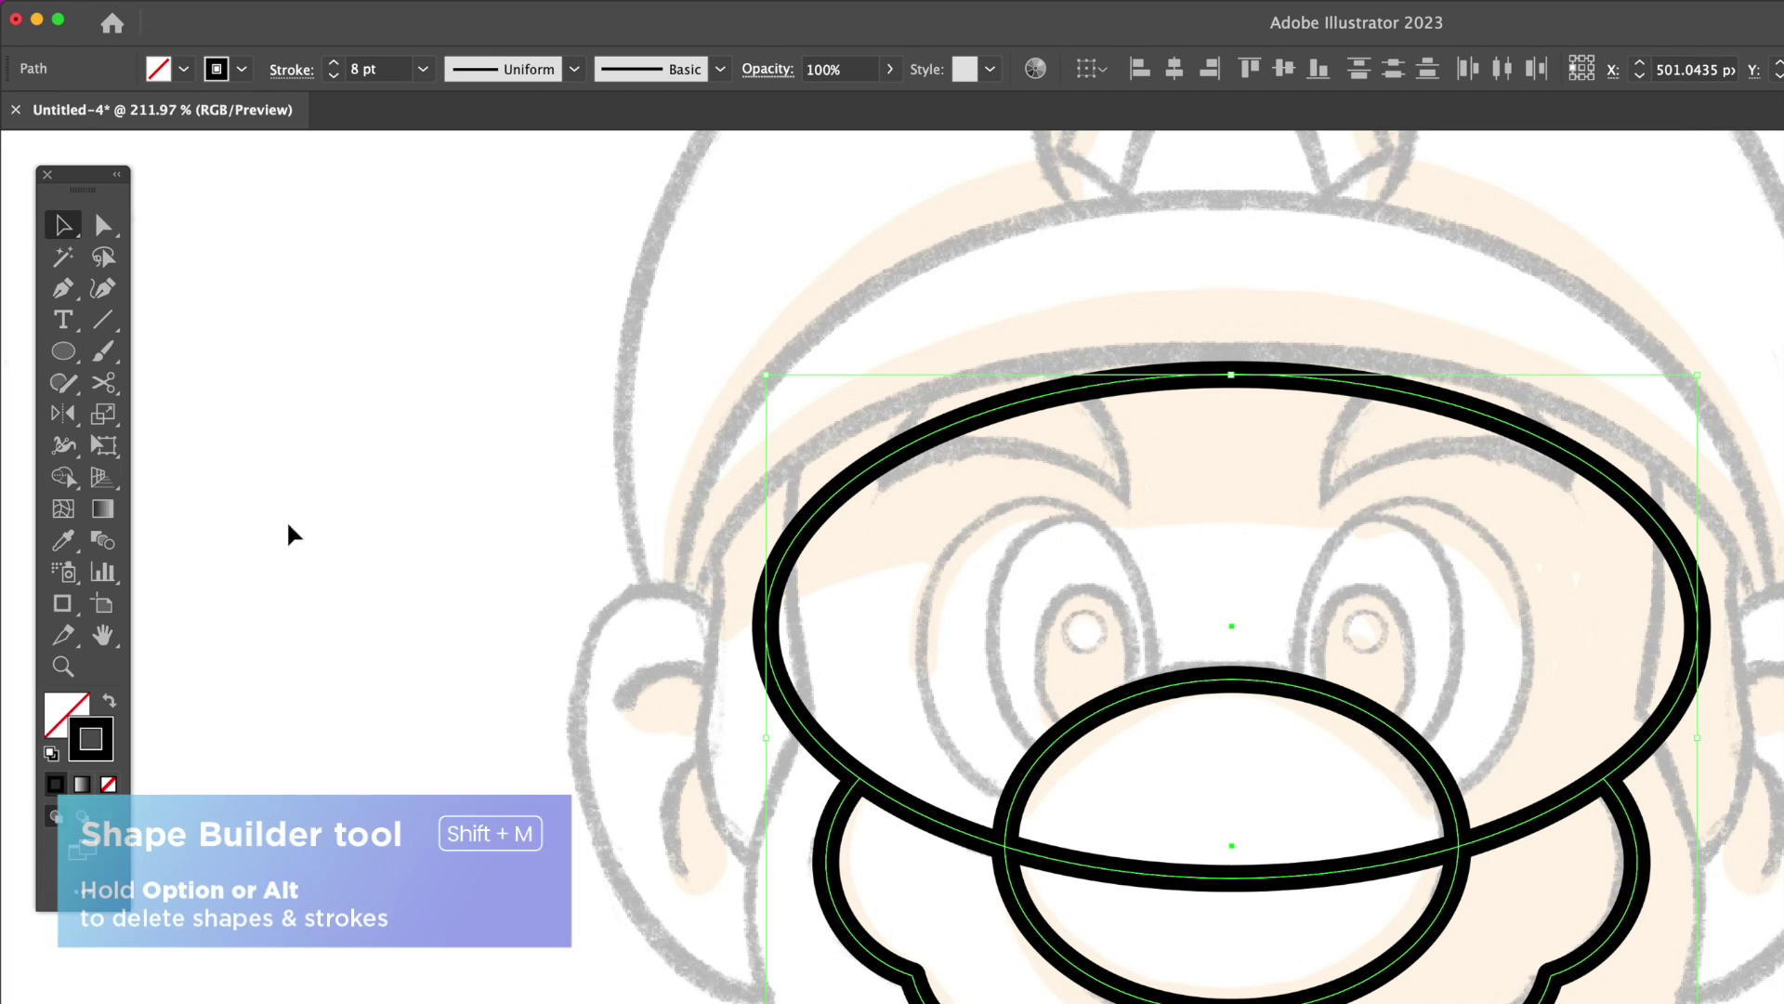
key(shift+m)
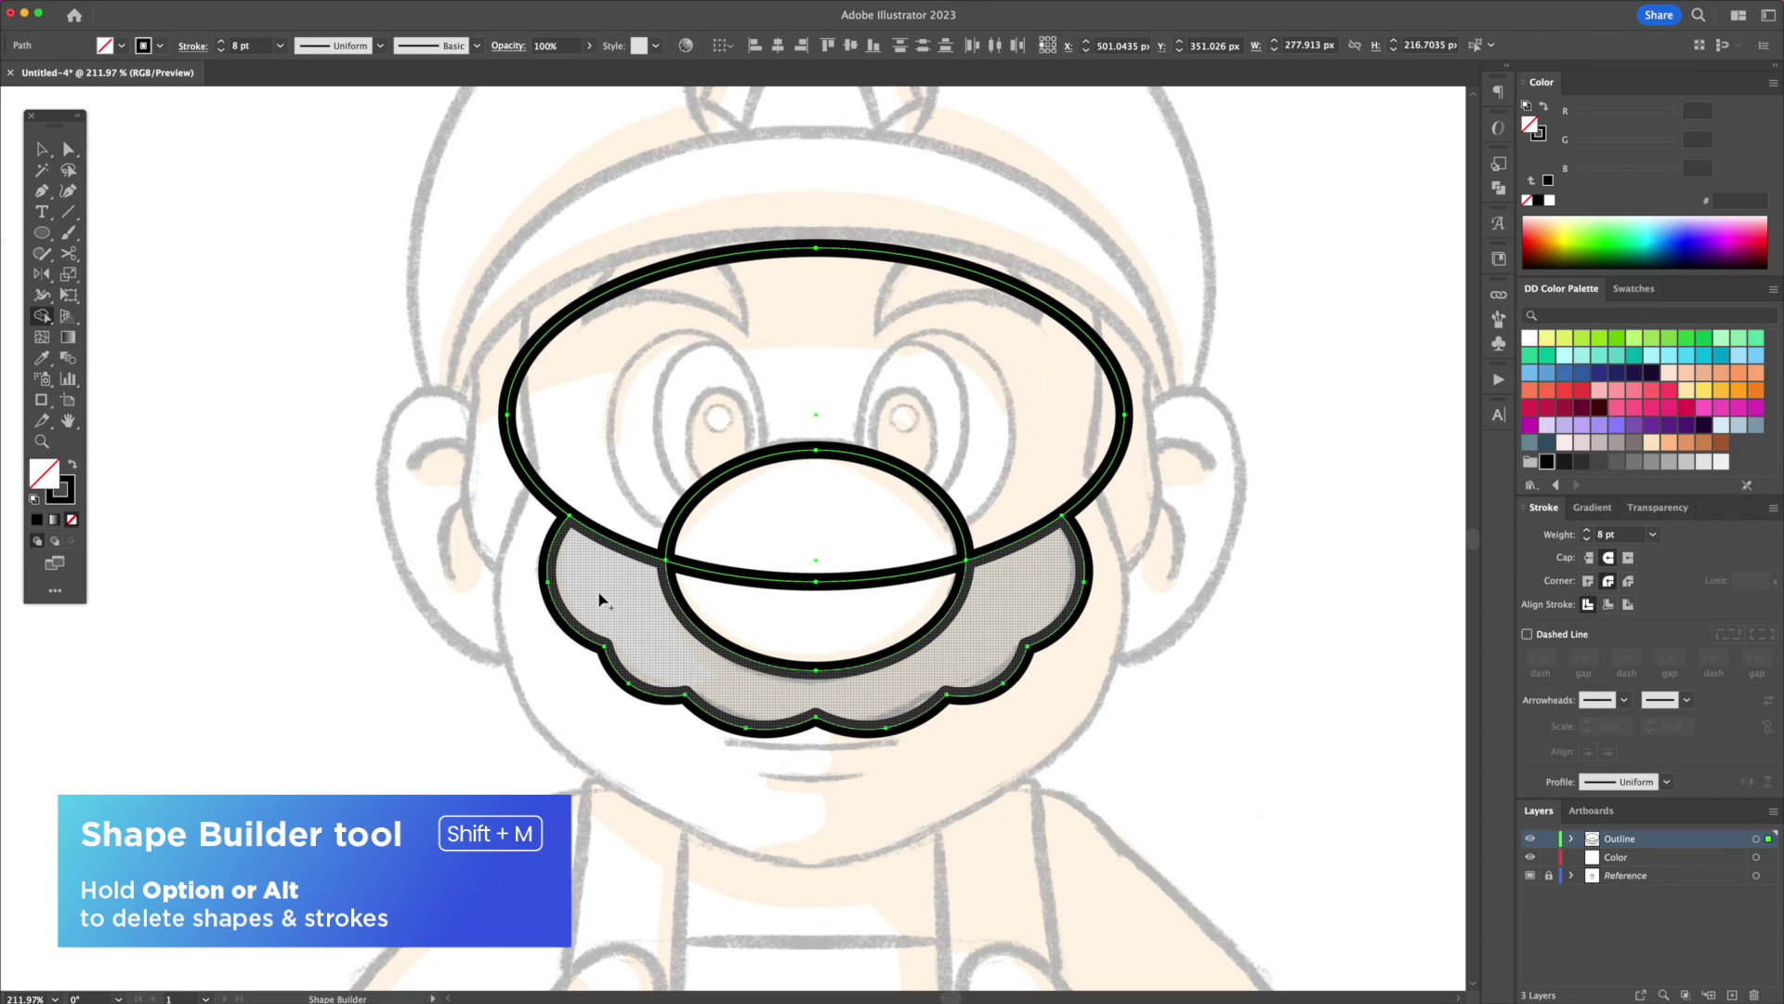
click(598, 612)
key(v)
click(334, 535)
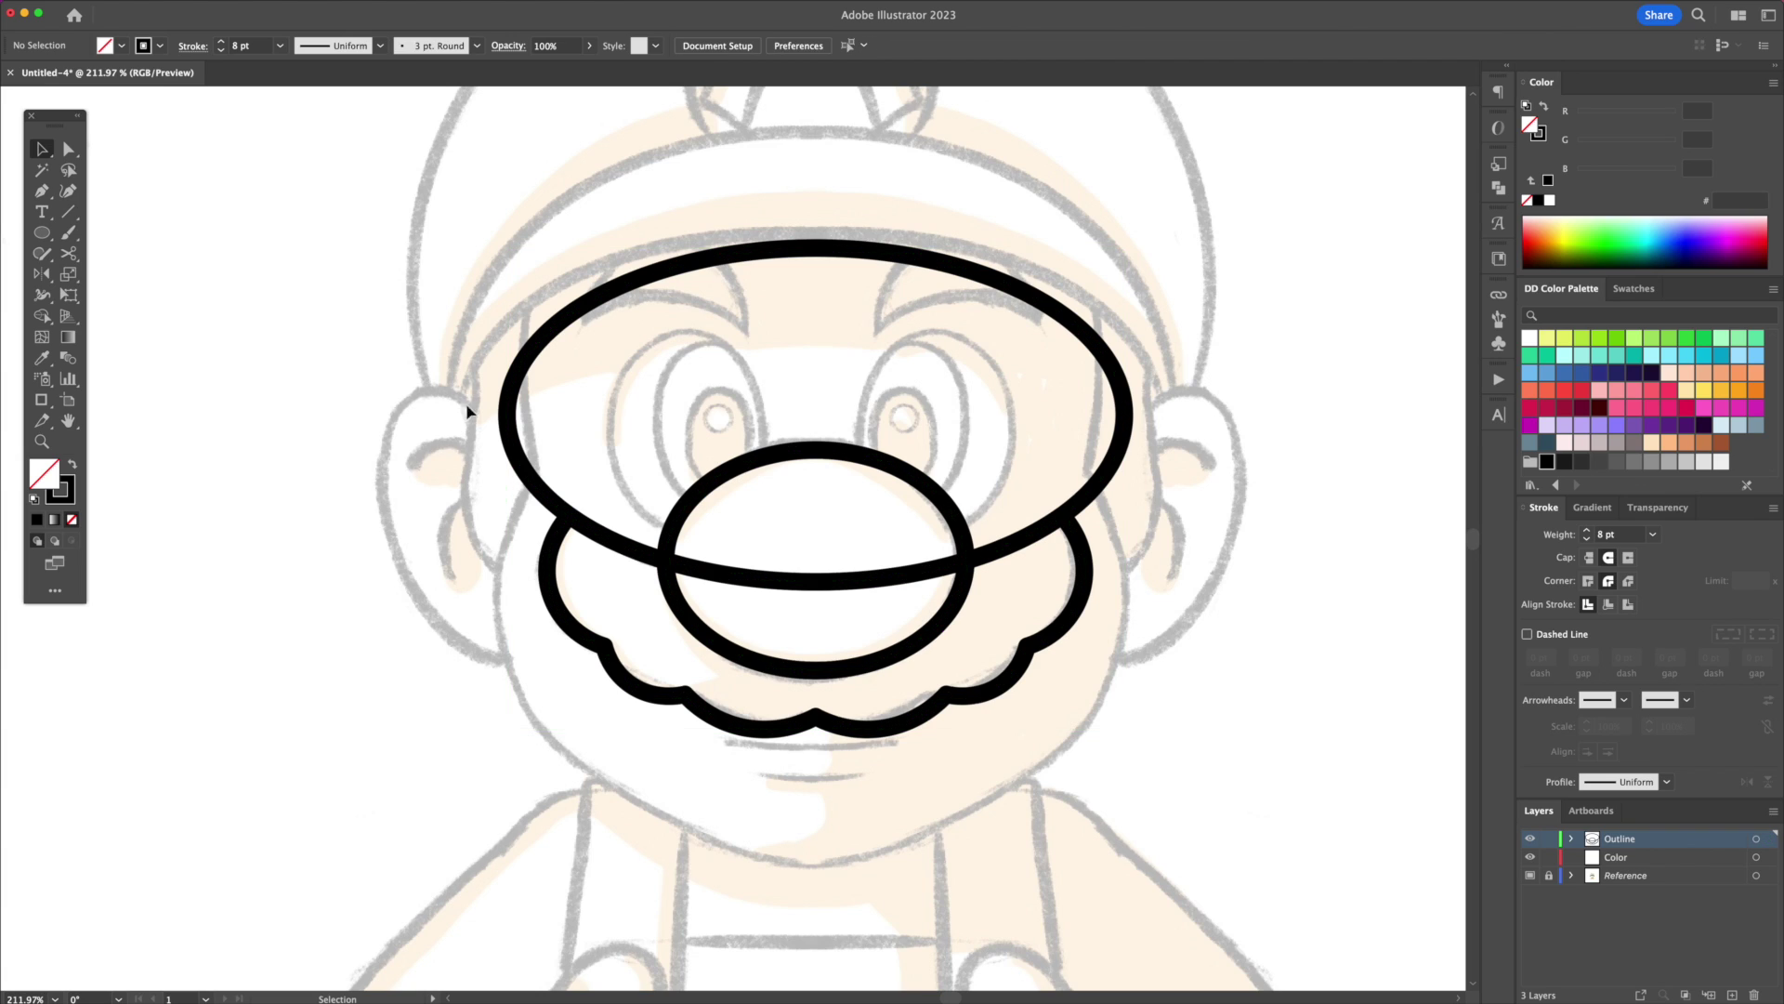
Step: Delete the leftover large ellipse around the eyes
click(517, 381)
key(Delete)
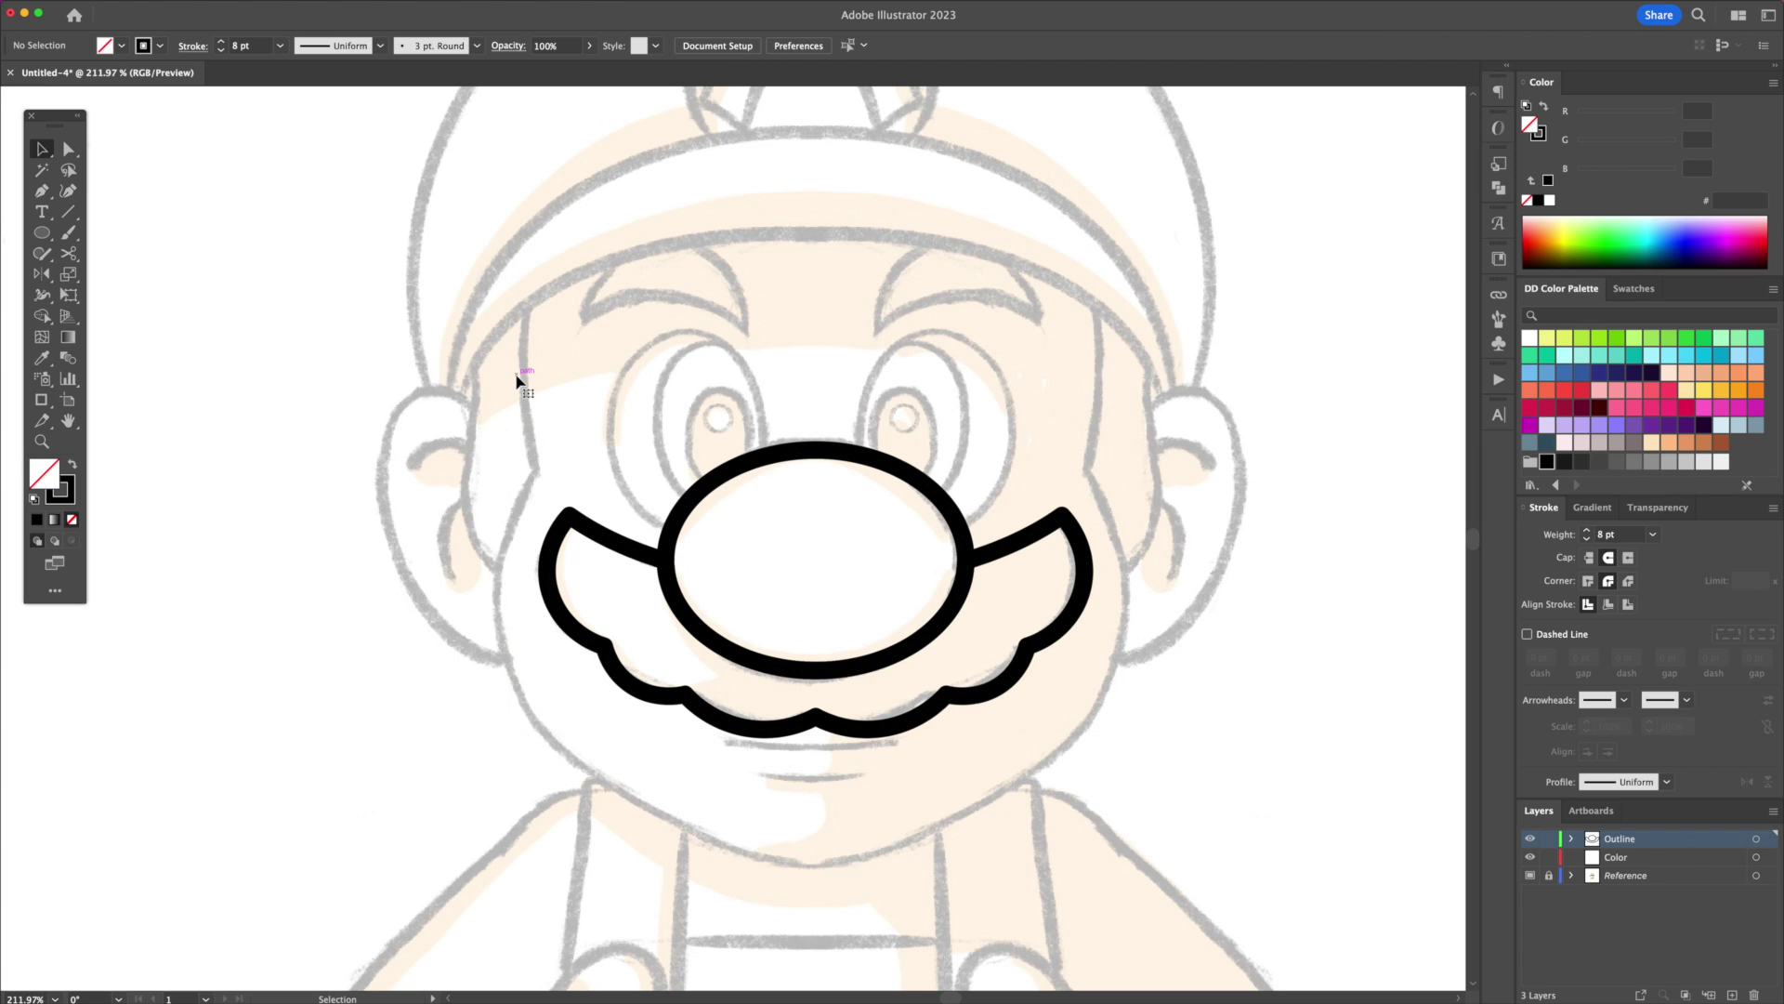
drag(597, 536, 597, 661)
key(super+z)
Step: Draw an ellipse over the sketched outer contour of the left eye
key(l)
drag(639, 362, 773, 541)
key(v)
click(818, 396)
Step: Duplicate the eye ellipse in front and resize the copies to fit the inner eye and pupil of the sketch
click(769, 411)
key(super+c)
key(super+f)
drag(610, 335, 647, 382)
mouse_move(733, 390)
mouse_down()
mouse_move(745, 352)
mouse_move(774, 353)
mouse_move(750, 381)
mouse_up()
drag(716, 470, 716, 486)
key(Right)
click(819, 370)
Step: Trim away the parts of the left eye's ellipses that overlap the nose using Shape Builder
drag(819, 370, 562, 427)
shift+click(816, 447)
key(shift+m)
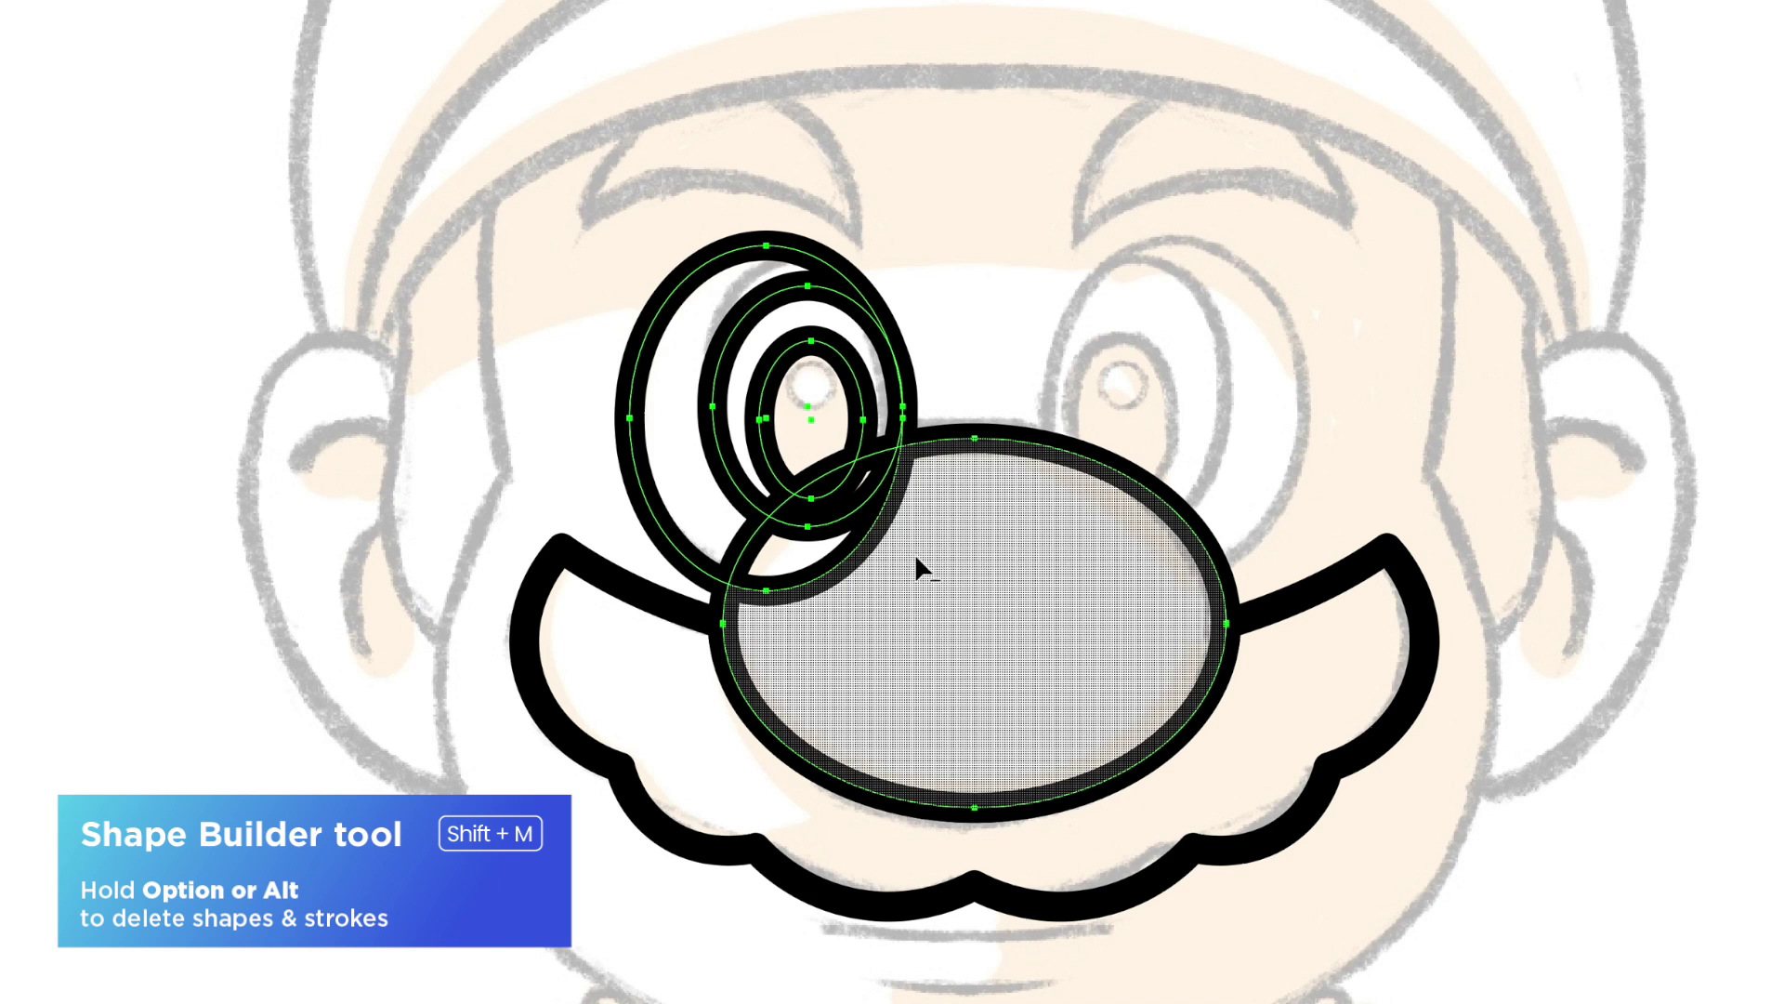
drag(856, 558, 843, 527)
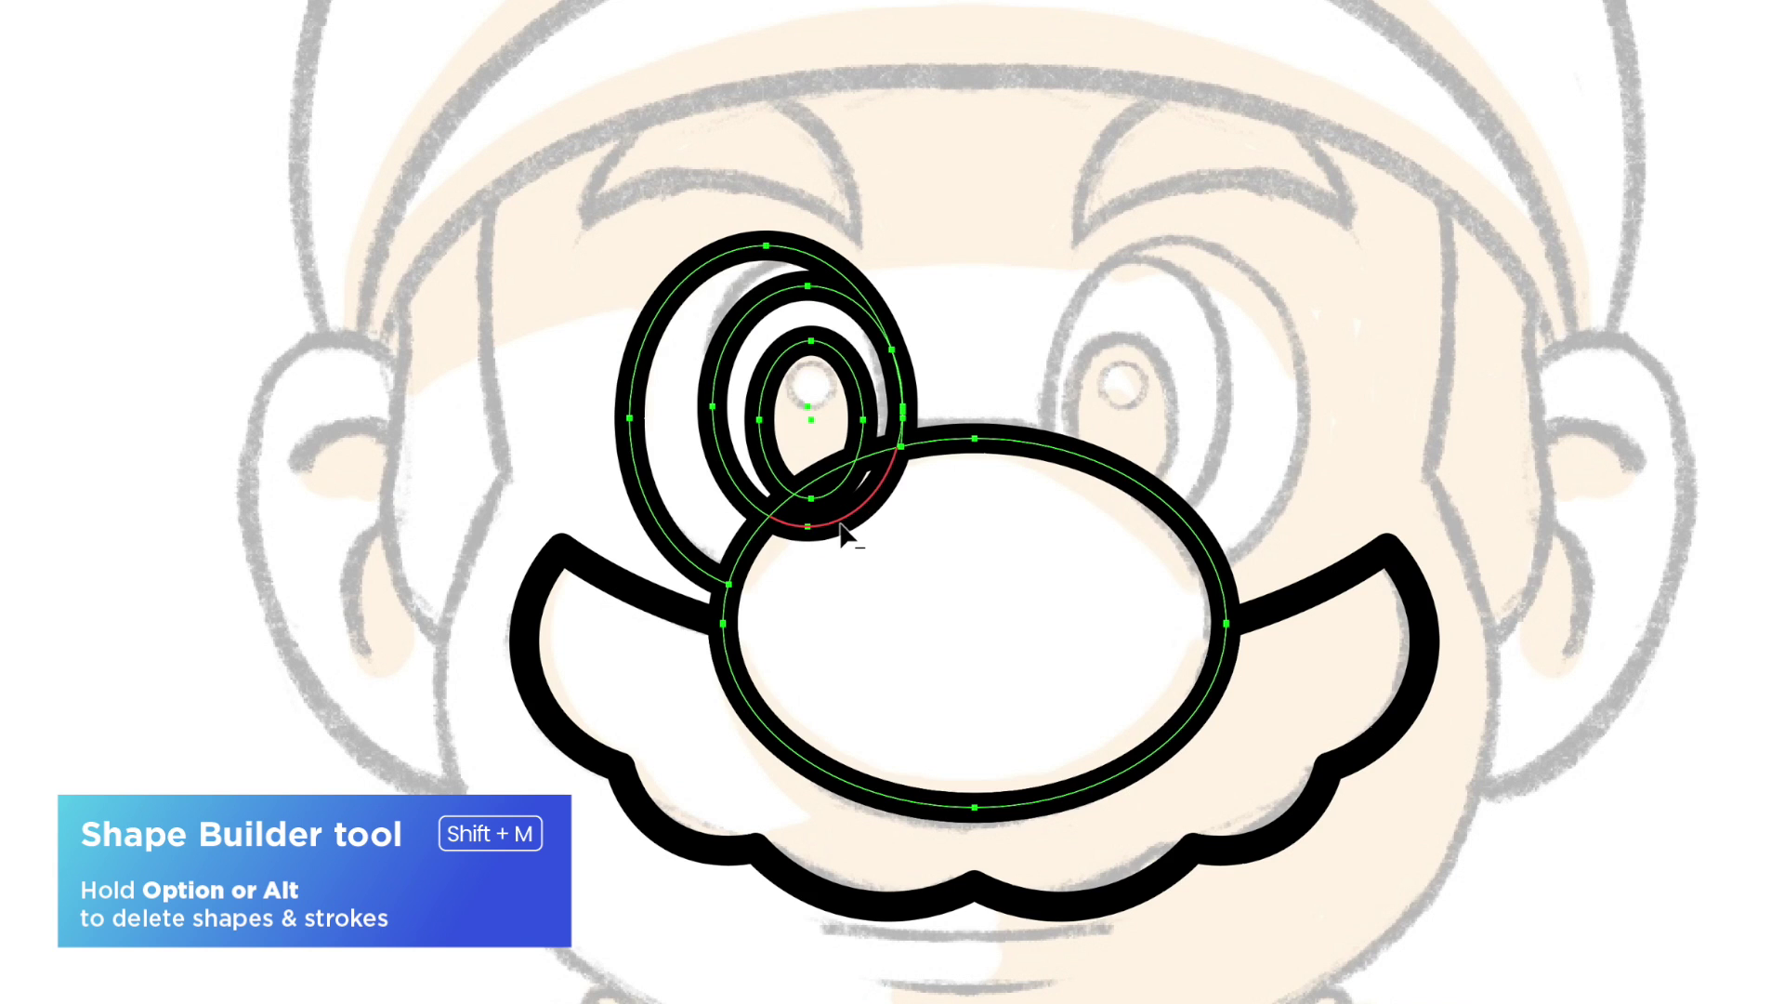
alt+click(827, 500)
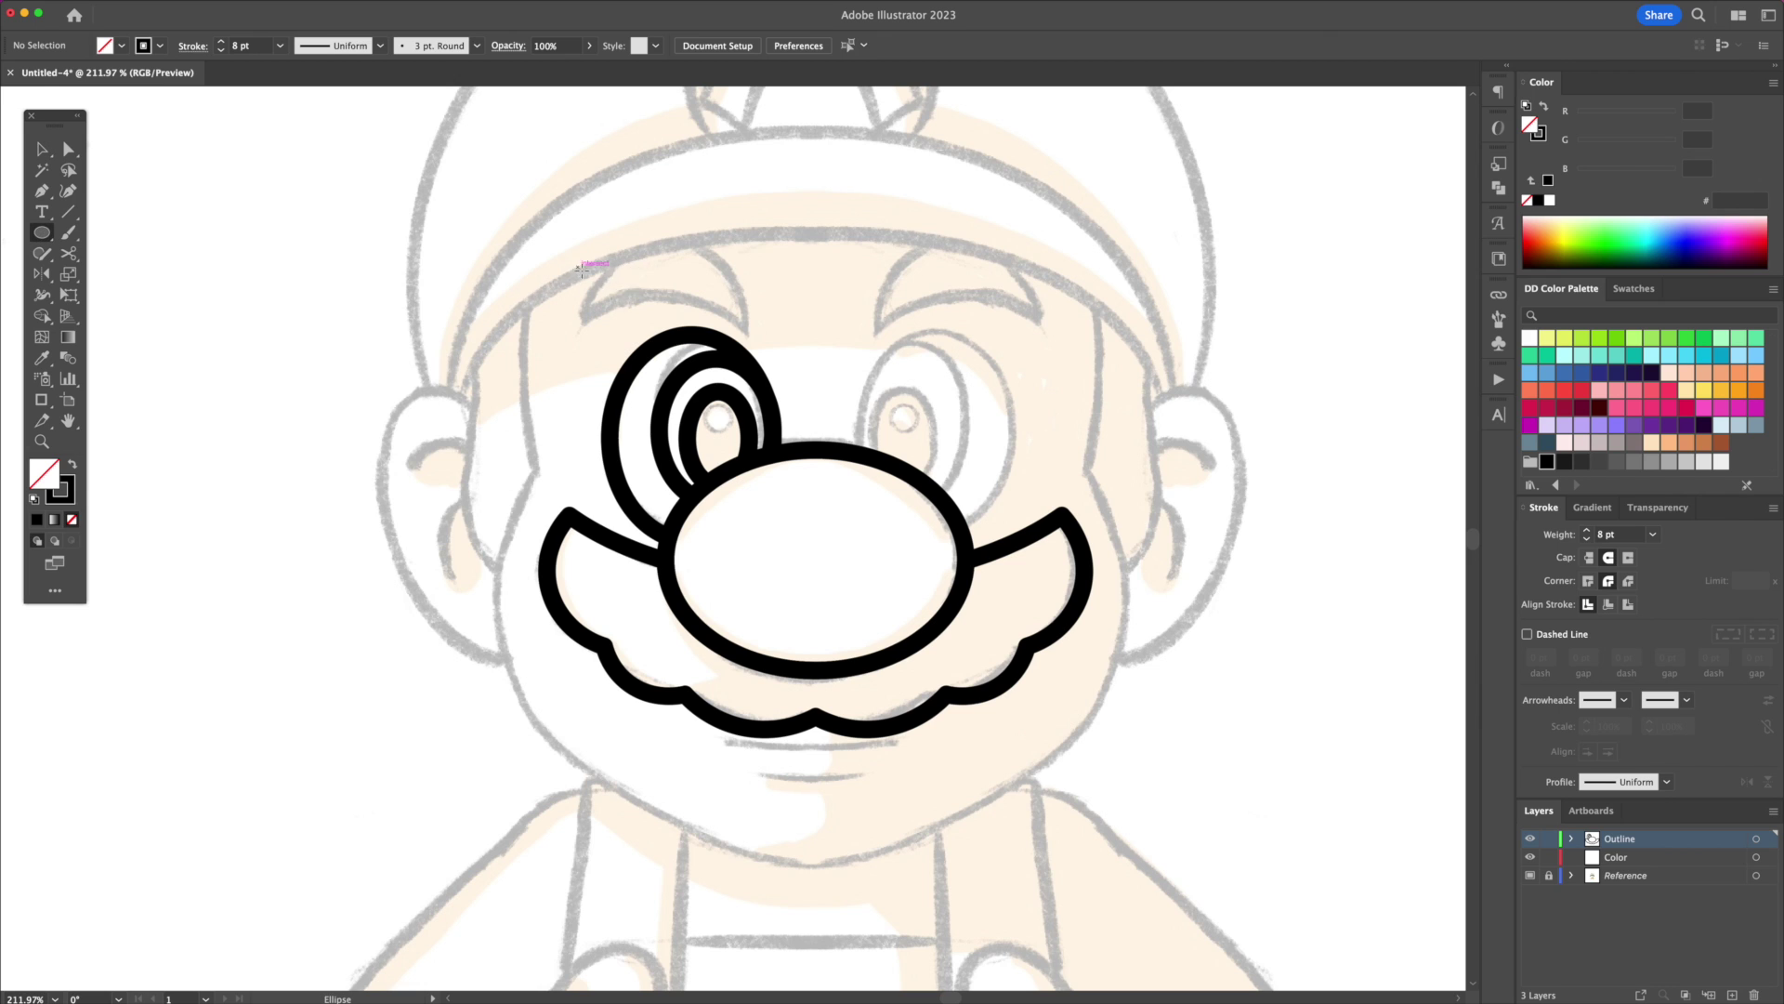
Step: Draw a circle over the left eyebrow and a wider ellipse, about 107 × 90 px, overlapping its lower part
drag(576, 264, 762, 435)
key(v)
click(883, 278)
drag(752, 282, 786, 396)
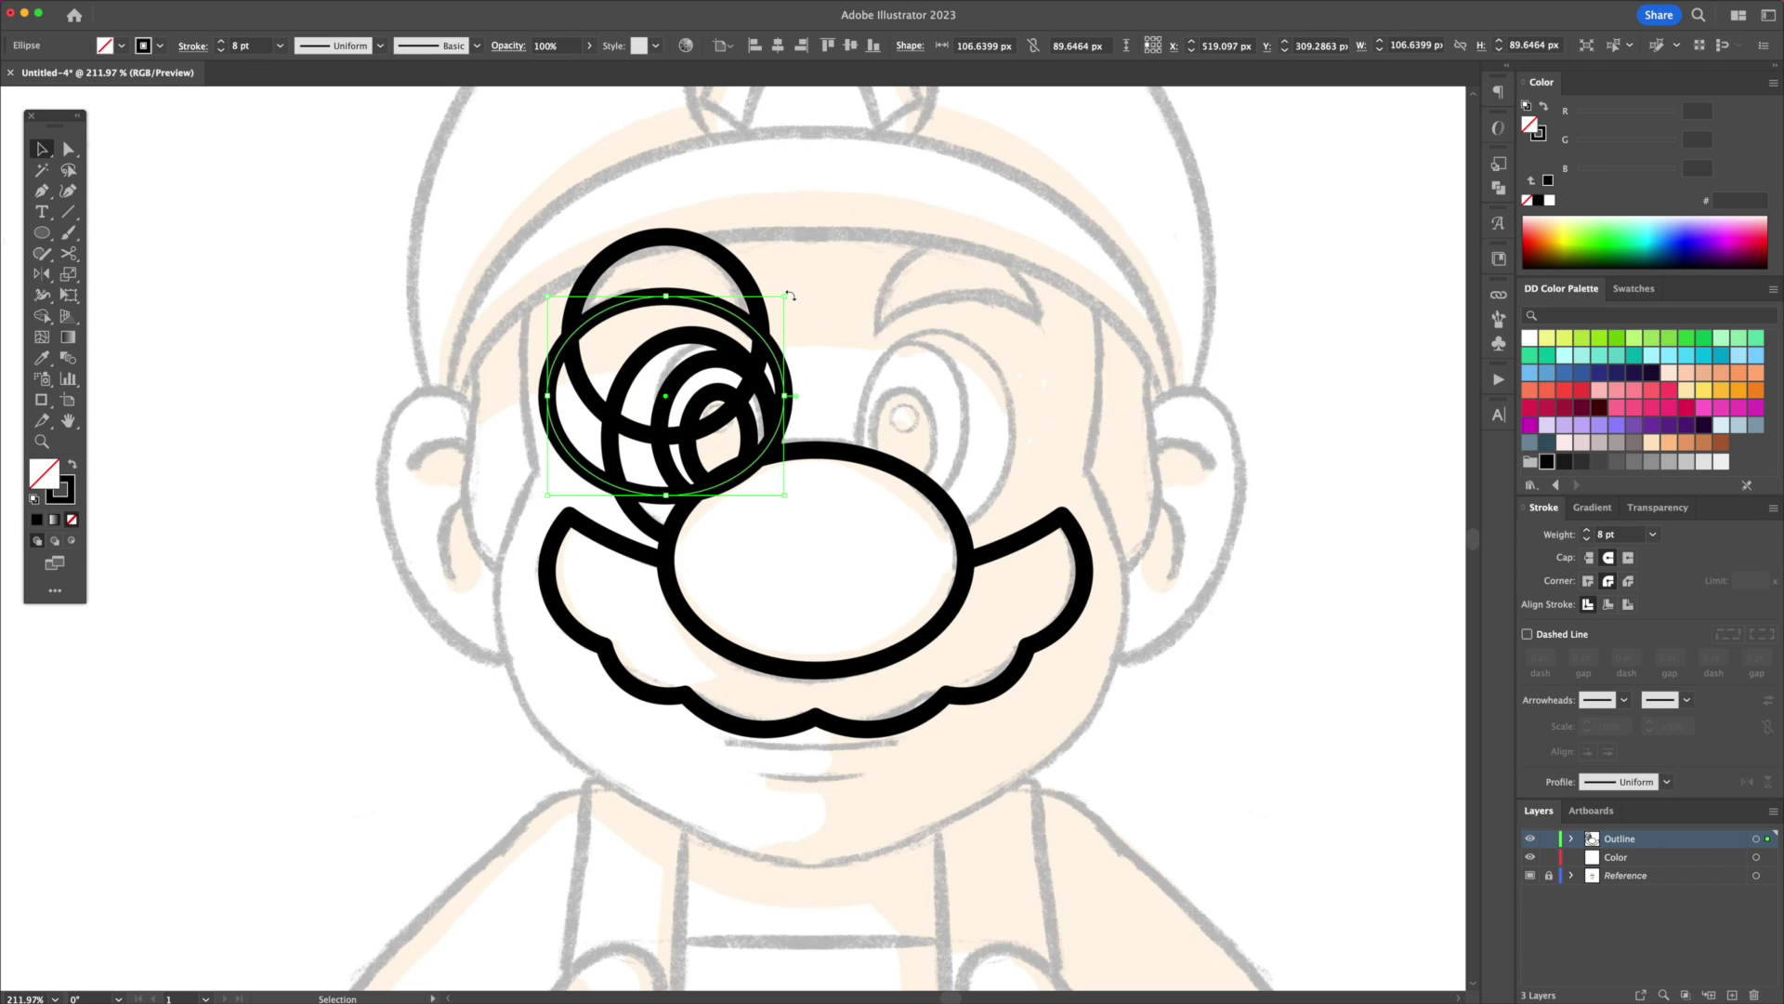
Step: Build the left eyebrow's crescent from the two overlapping ellipses with Shape Builder and delete the leftover pieces
shift+click(744, 276)
click(44, 316)
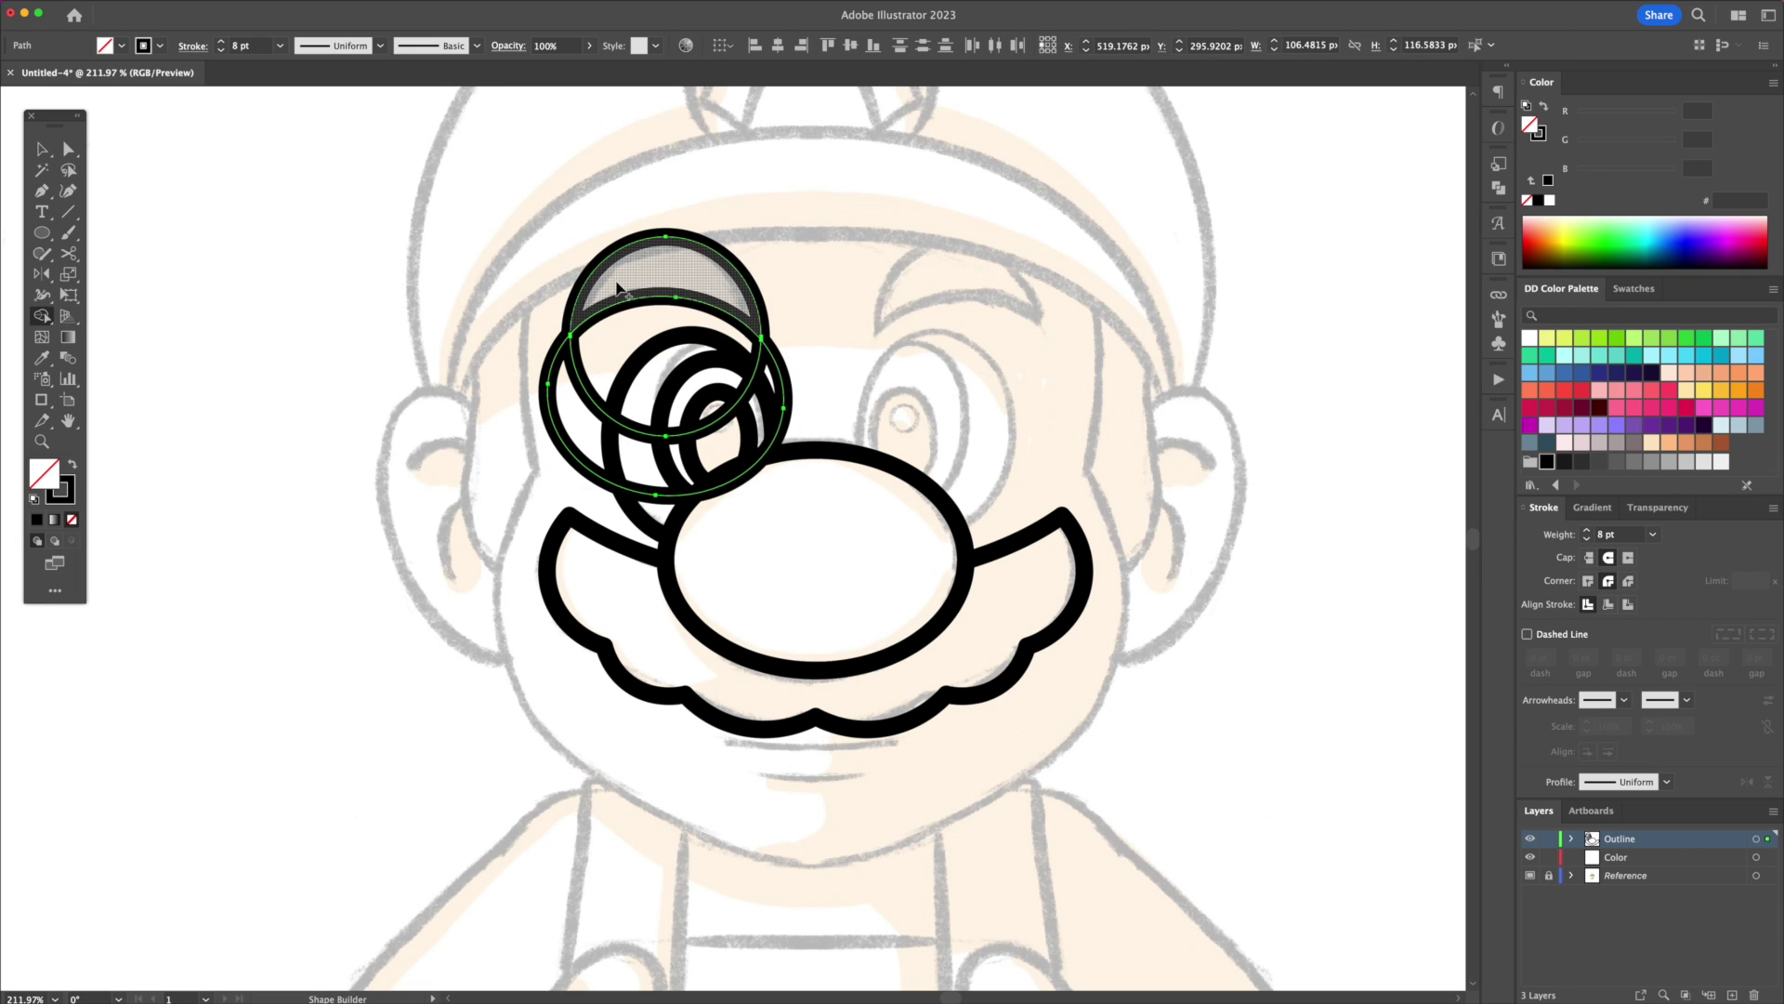
key(v)
click(516, 292)
click(544, 380)
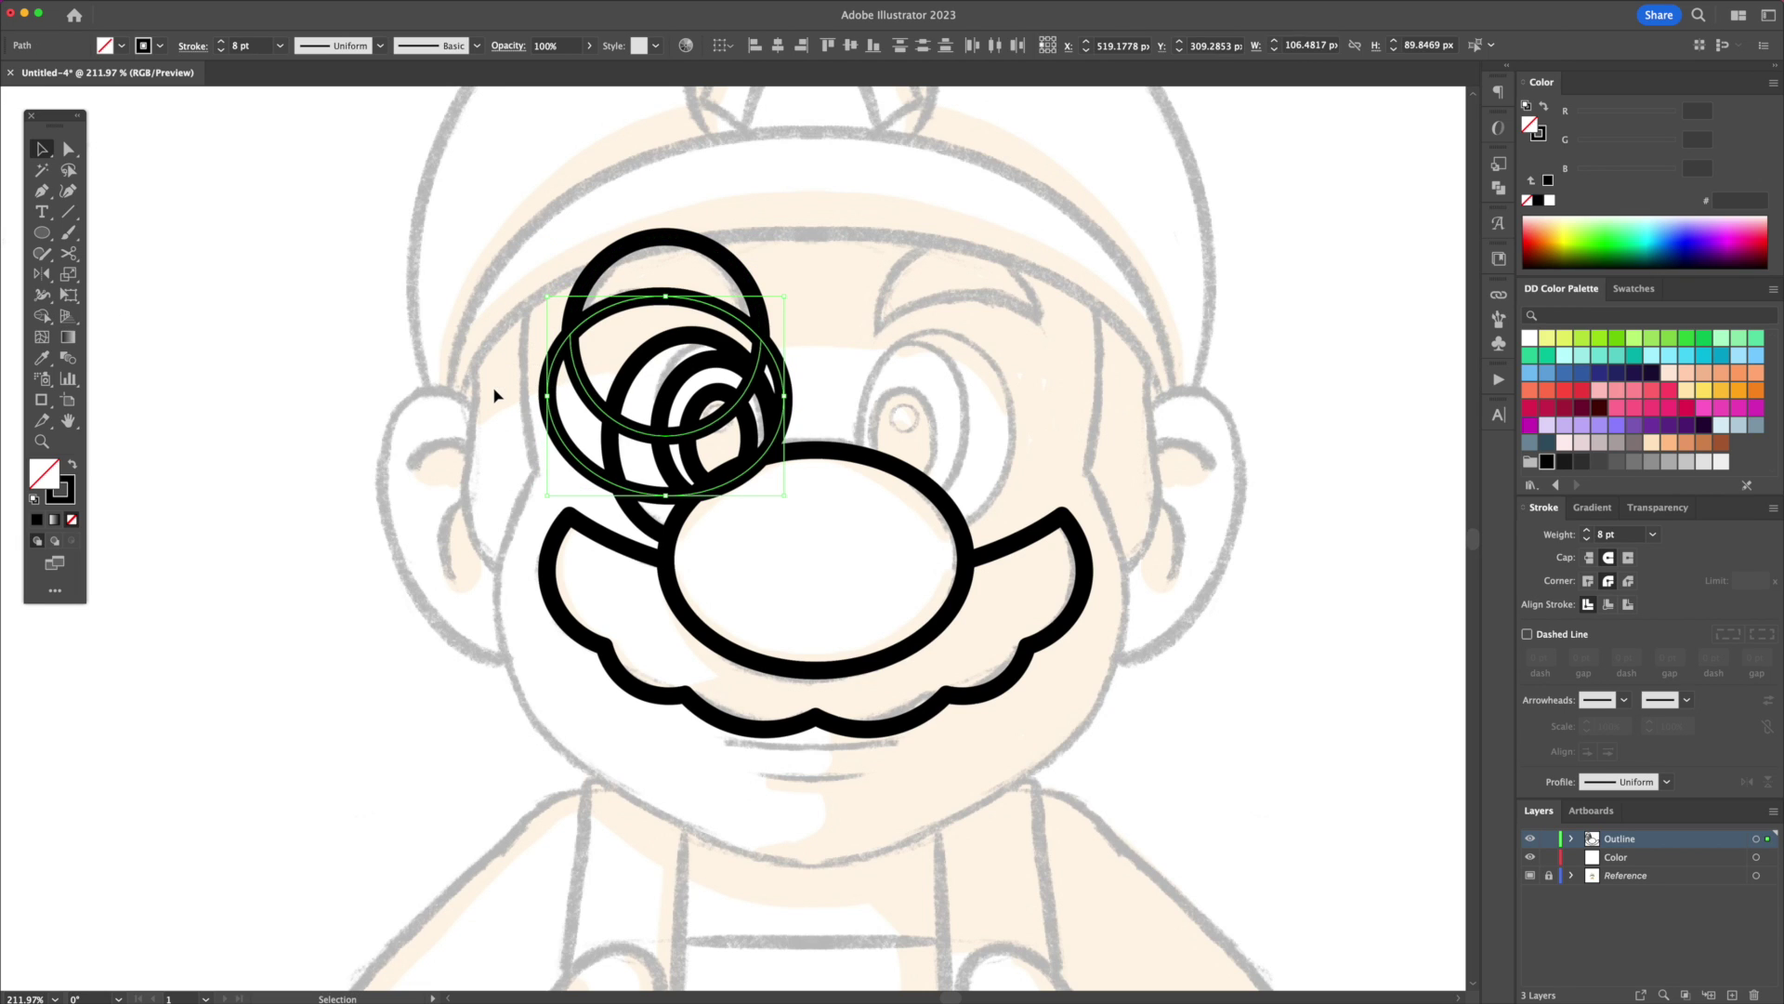
key(Delete)
Step: Scale the left eyebrow crescent slightly to fit the sketch
click(743, 271)
drag(763, 235, 766, 232)
click(815, 260)
Step: Reflect a copy of the left eye and eyebrow across the vertical axis through the top centre of the nose
click(725, 265)
drag(779, 265, 623, 434)
key(o)
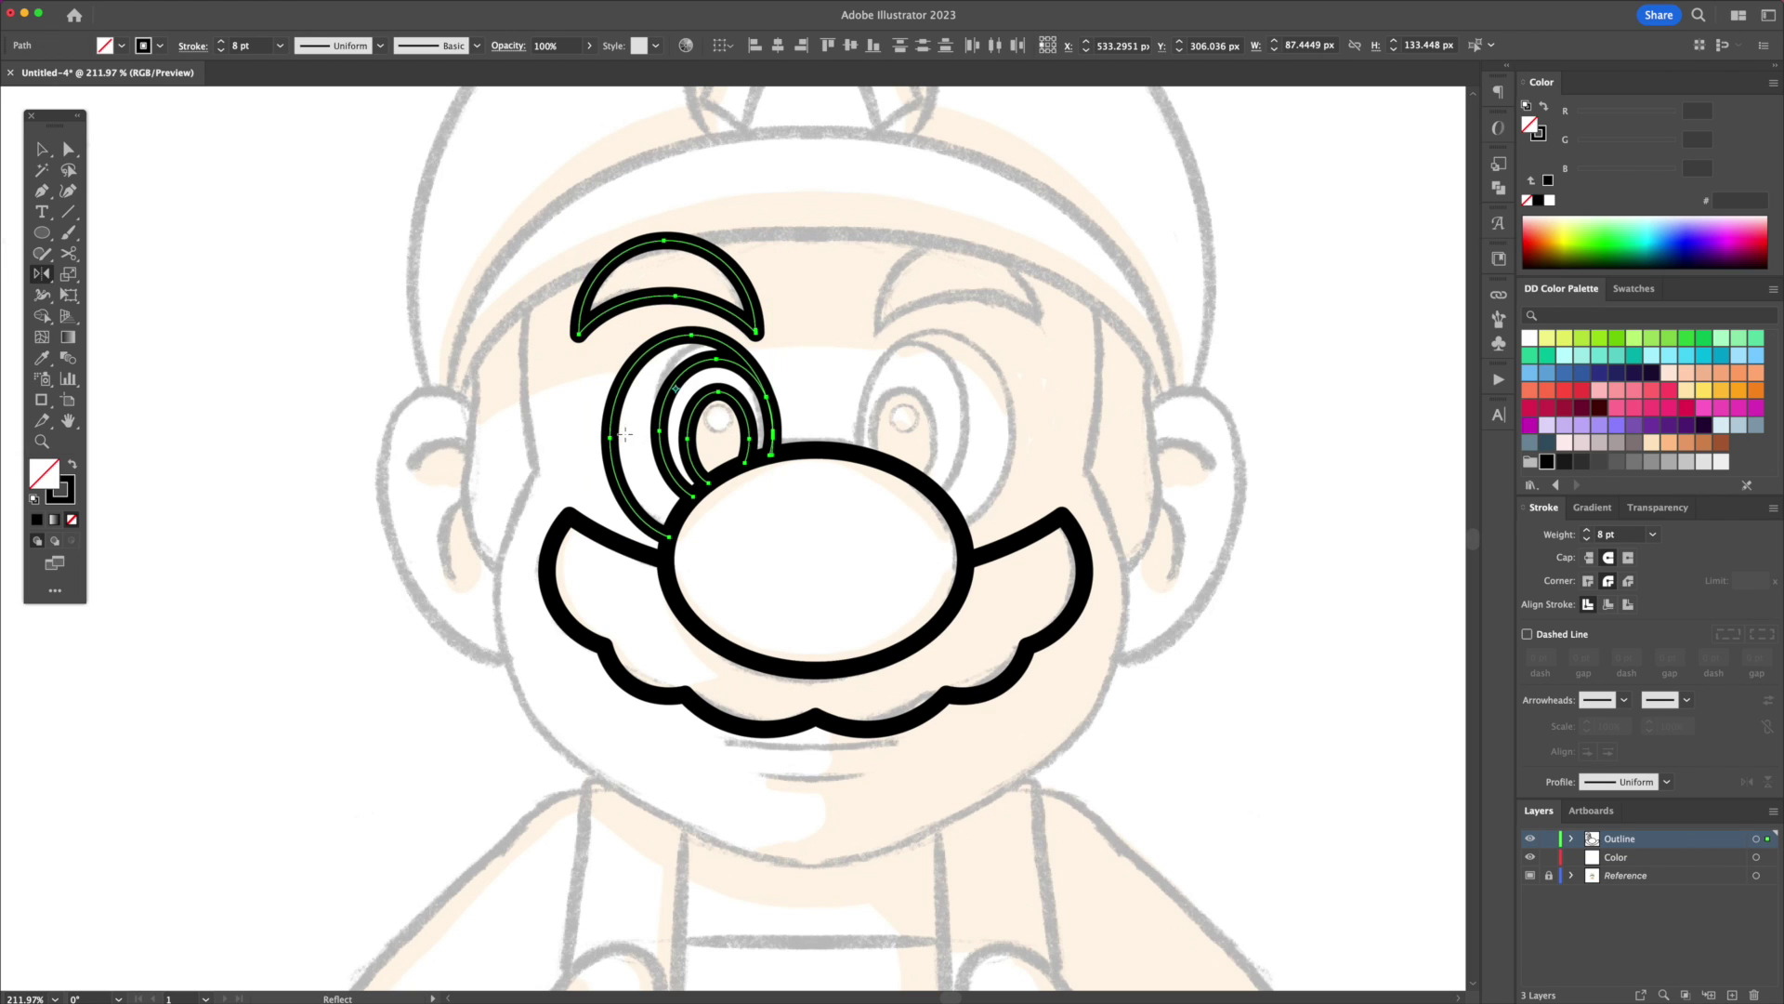
alt+click(817, 449)
click(345, 603)
Step: Draw a flat ellipse centred below the nose and delete its top and right anchor points, leaving the left lower arc
key(l)
drag(816, 697, 995, 752)
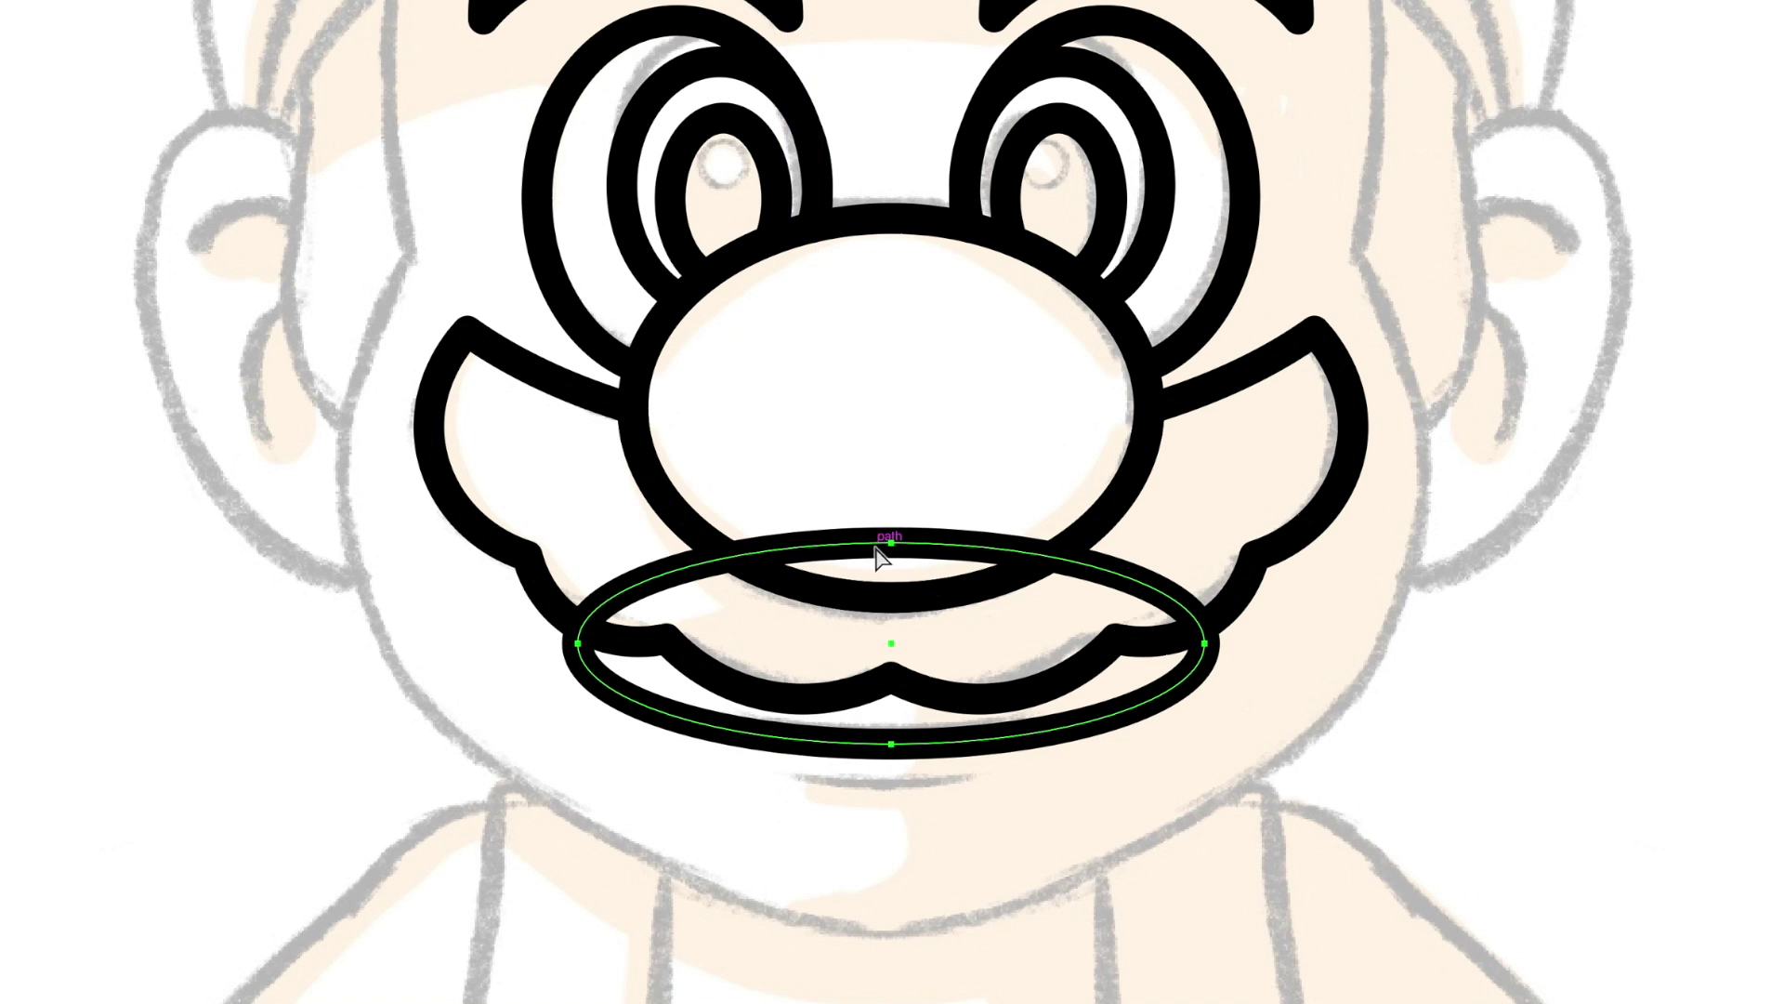
click(890, 543)
key(Delete)
click(1205, 643)
key(Delete)
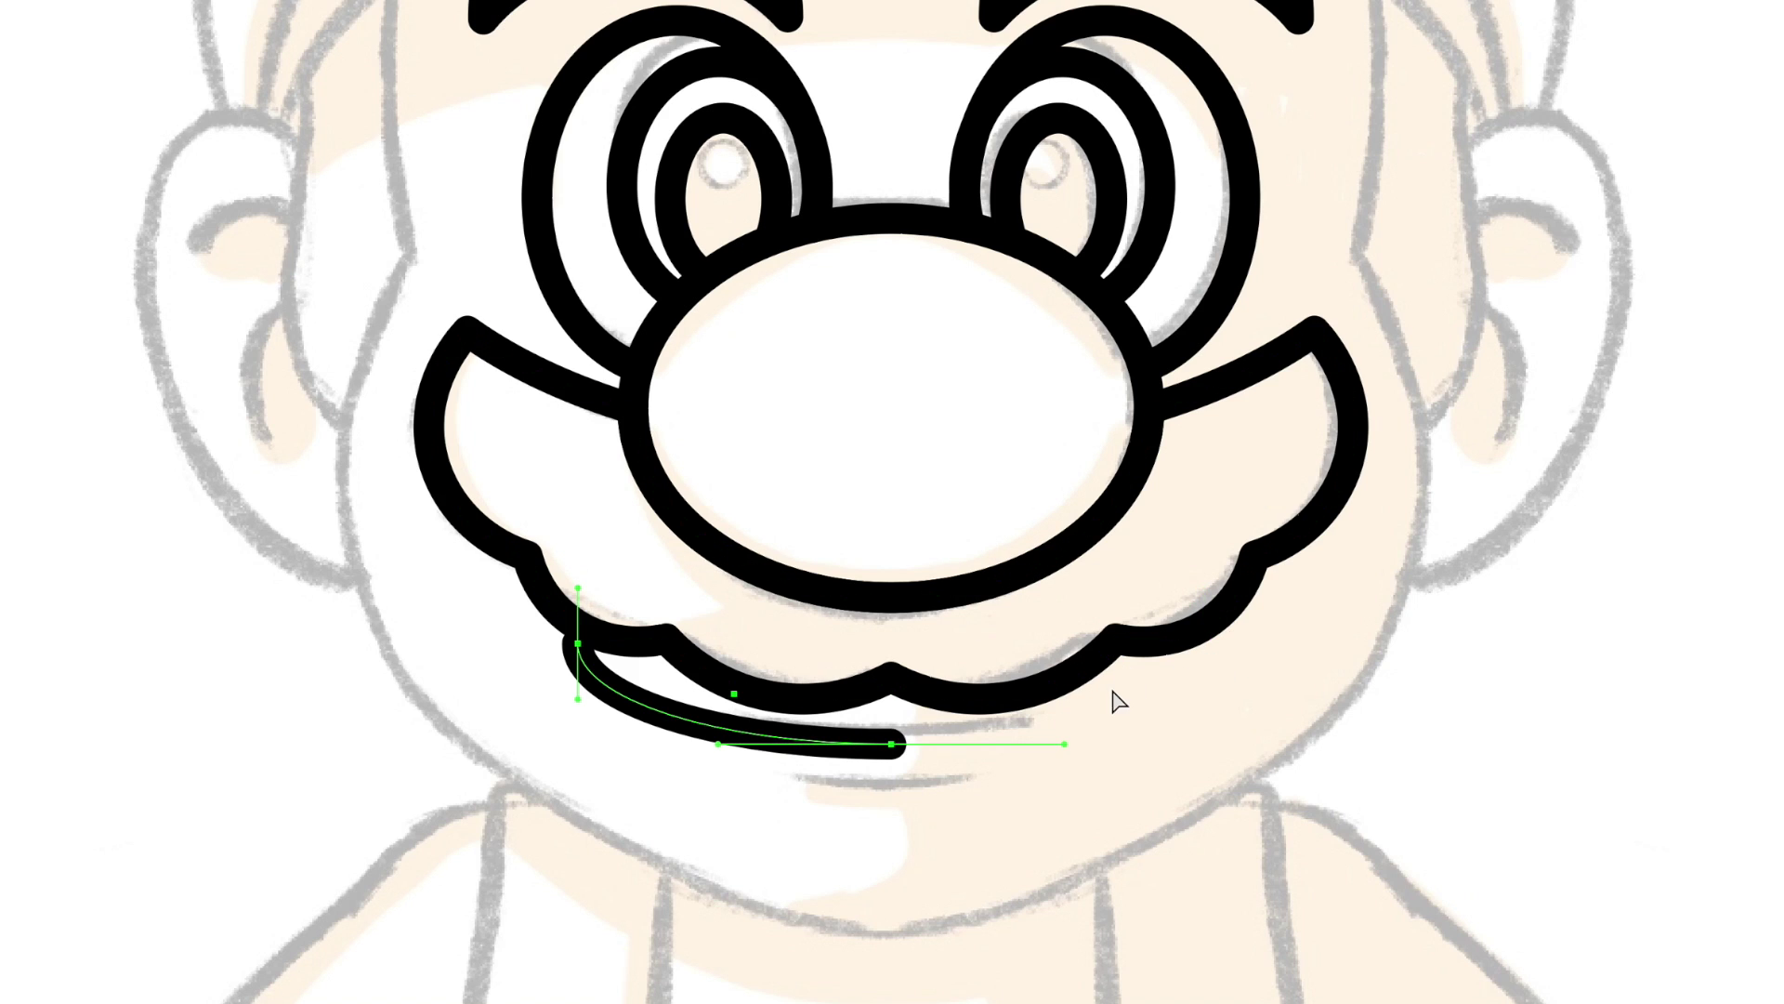
Step: Shorten the mouth arc by adding an anchor point along it and deleting its outer left end point
key(p)
click(697, 723)
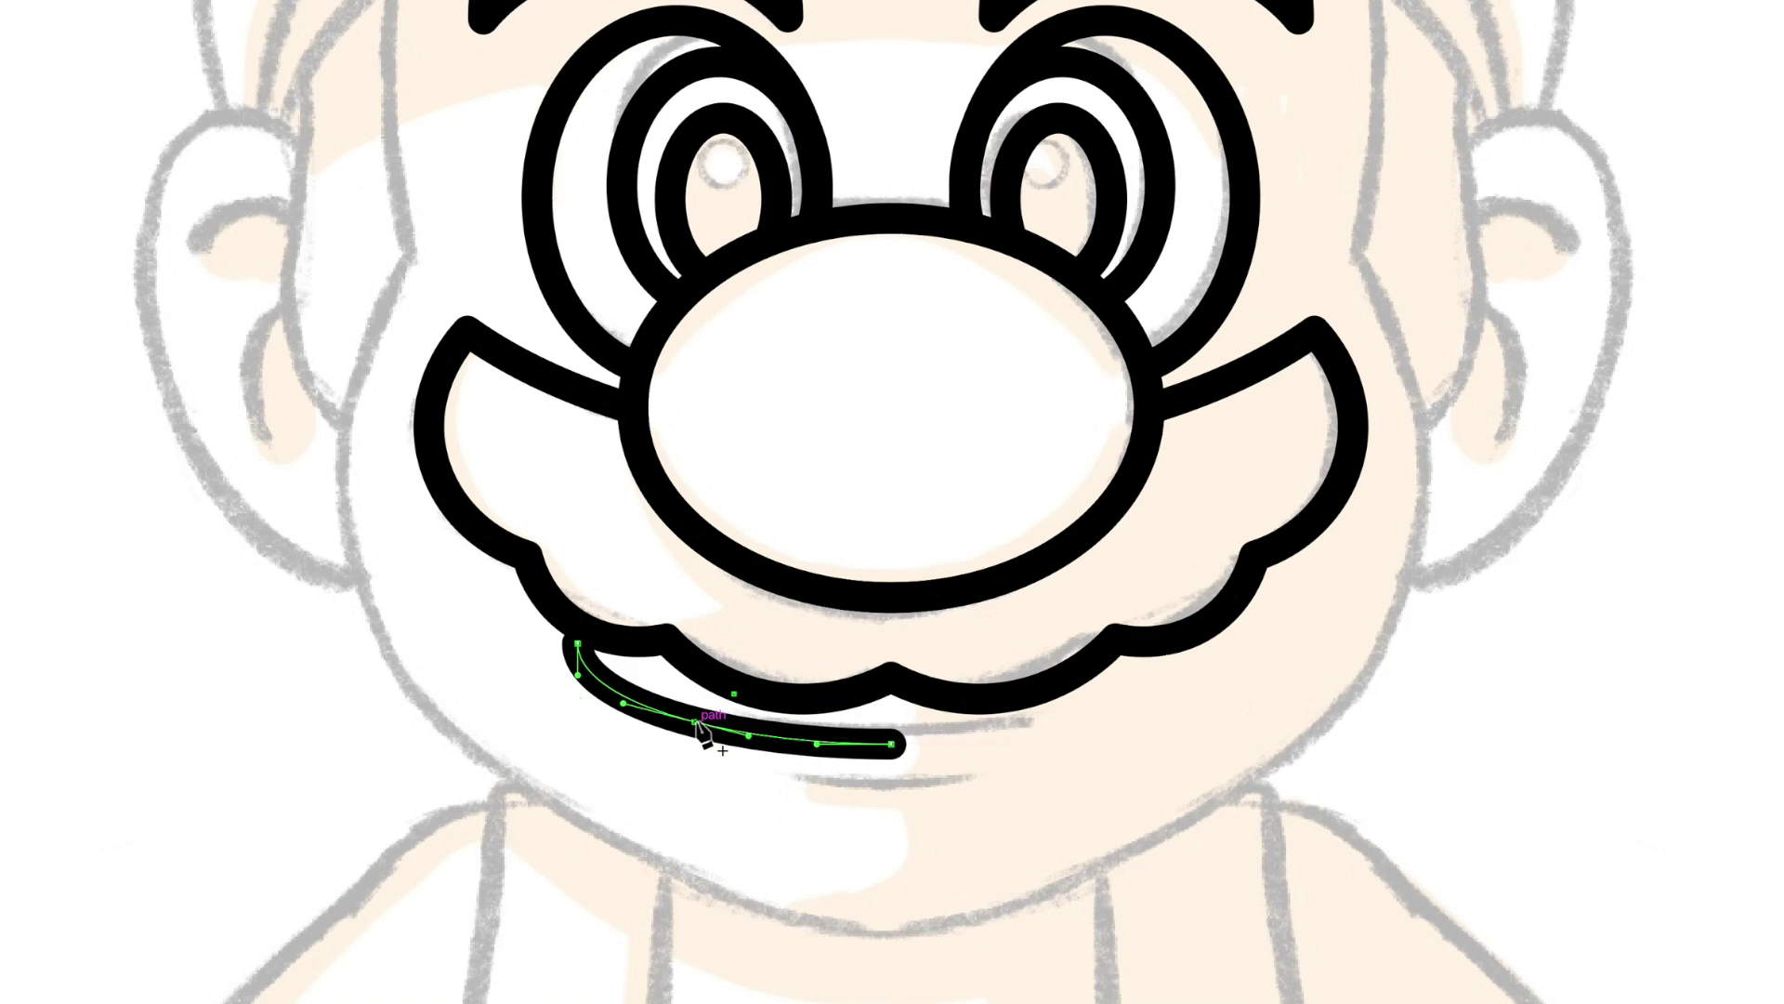
click(577, 643)
key(Delete)
click(900, 796)
Step: Reflect a copy of the half mouth line across the vertical axis at its centre end and nudge the mouth upward
key(o)
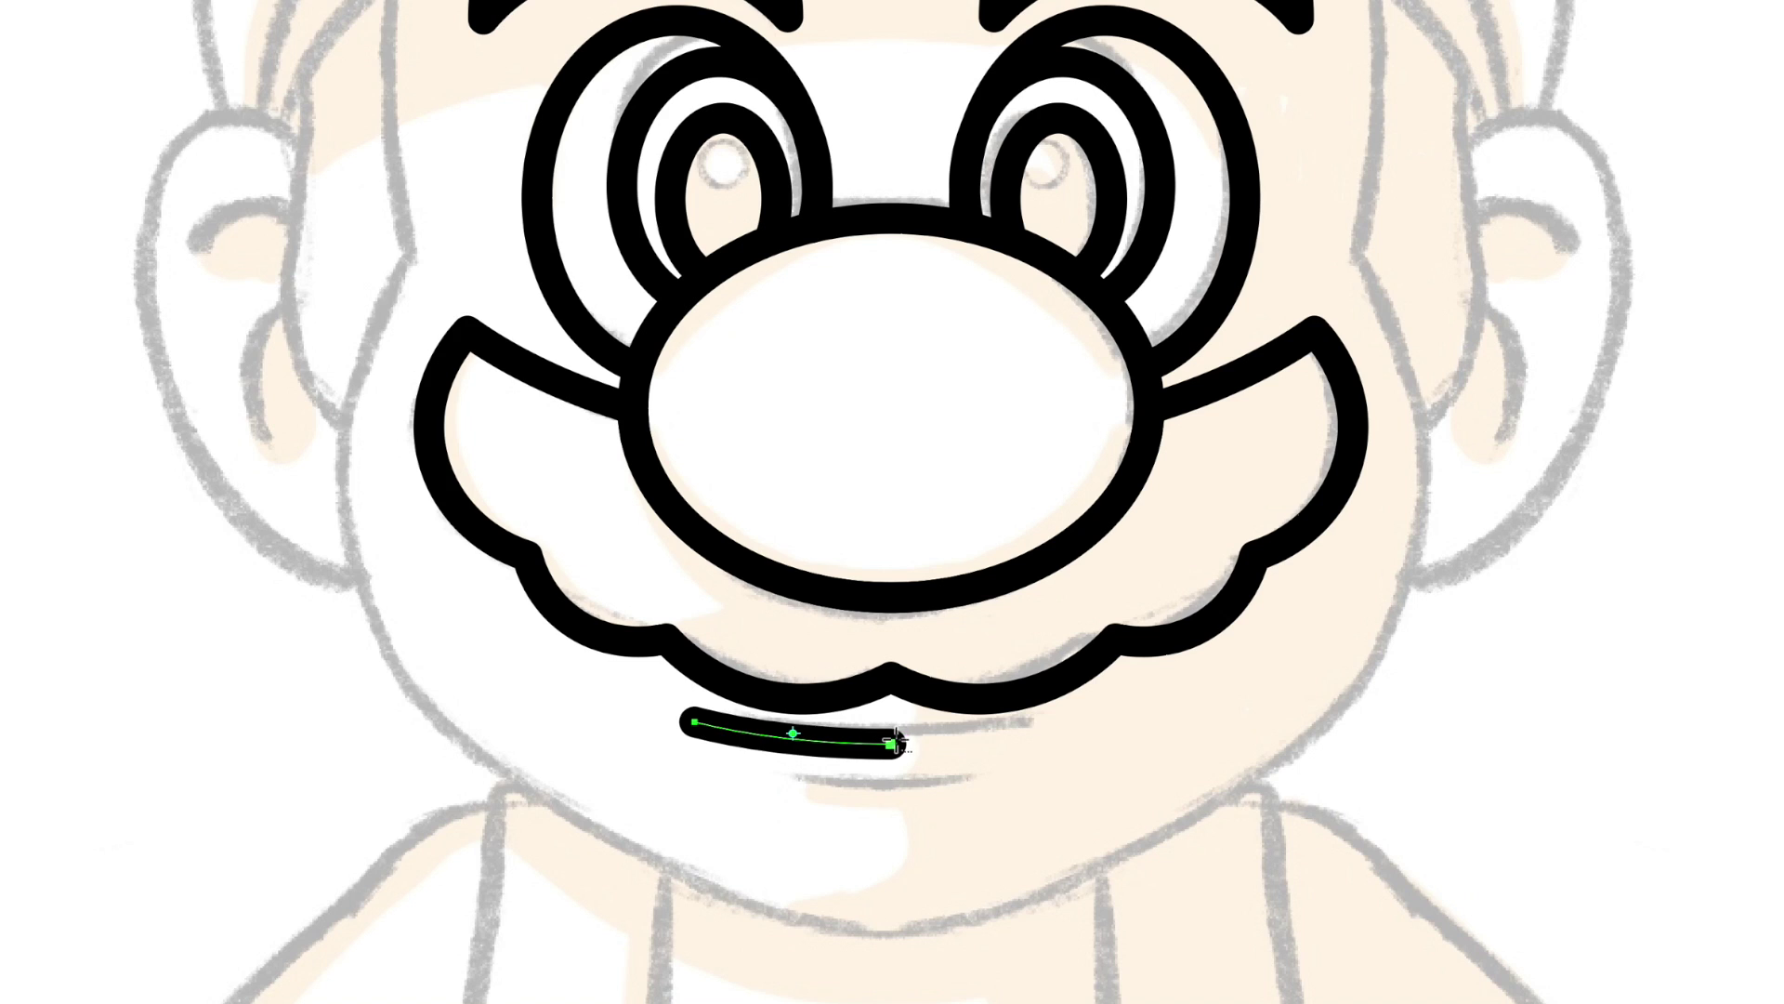
alt+click(891, 743)
click(88, 483)
key(Up)
key(Up)
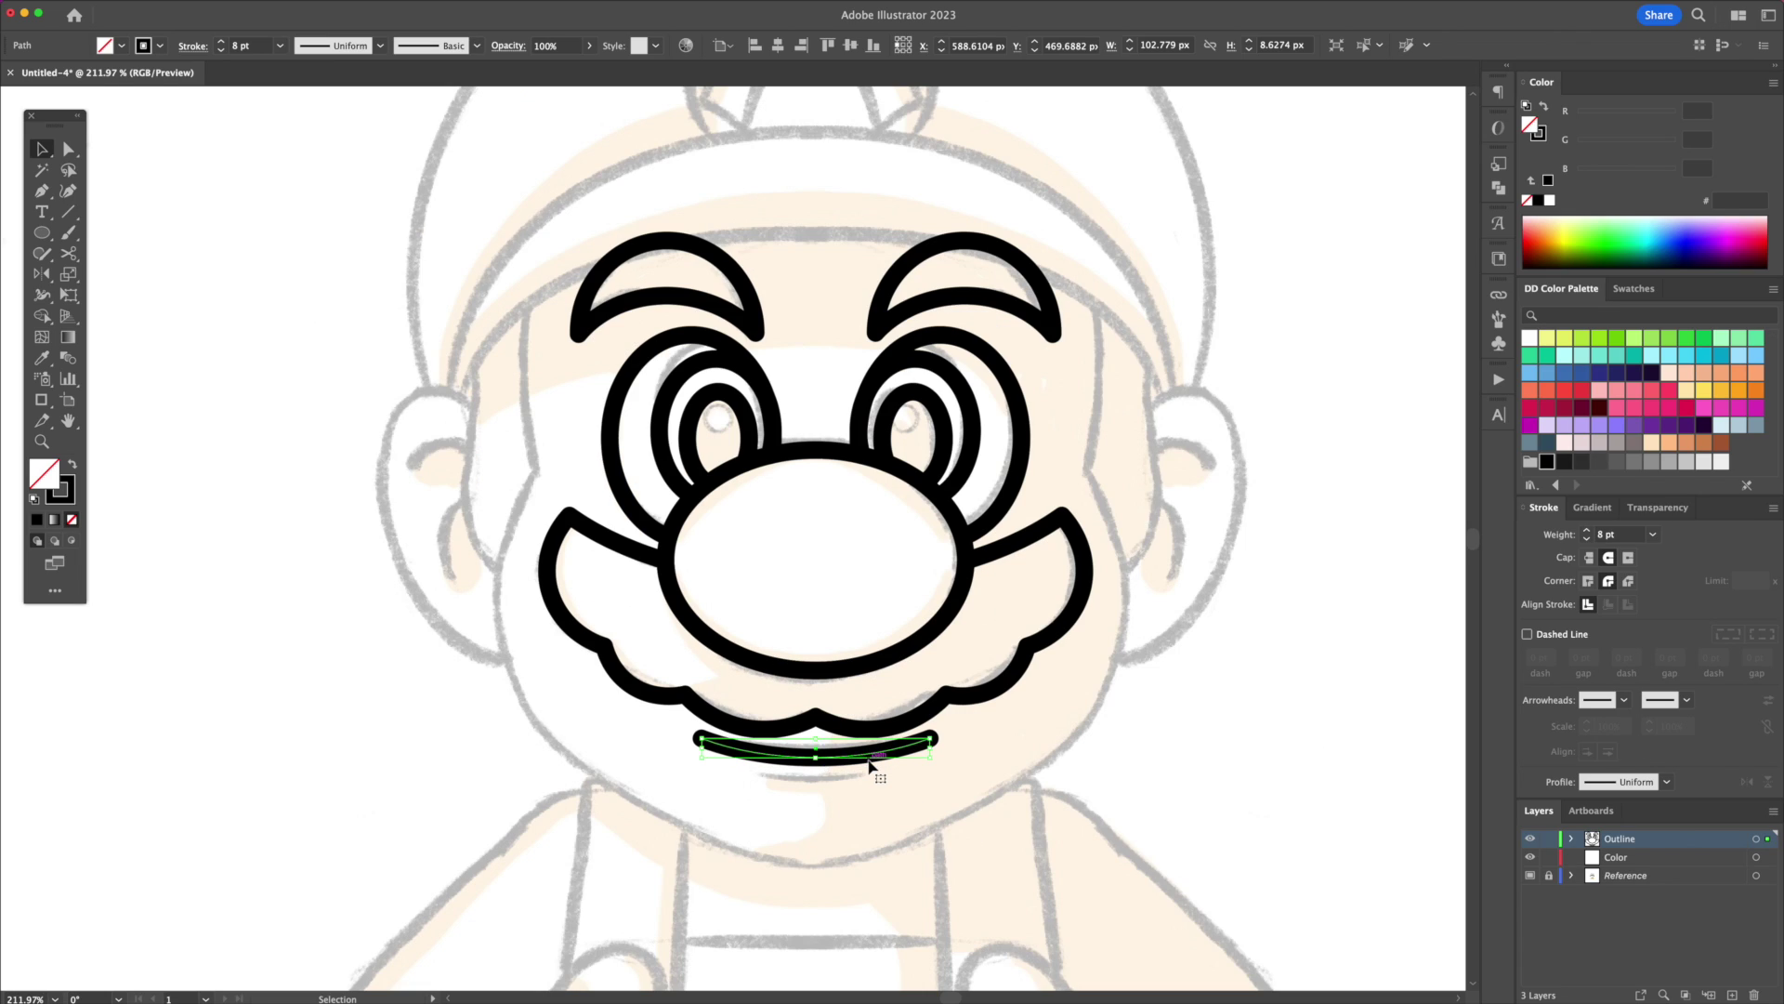
Step: Set the stroke weight of all outline paths to 6 pt
key(super+a)
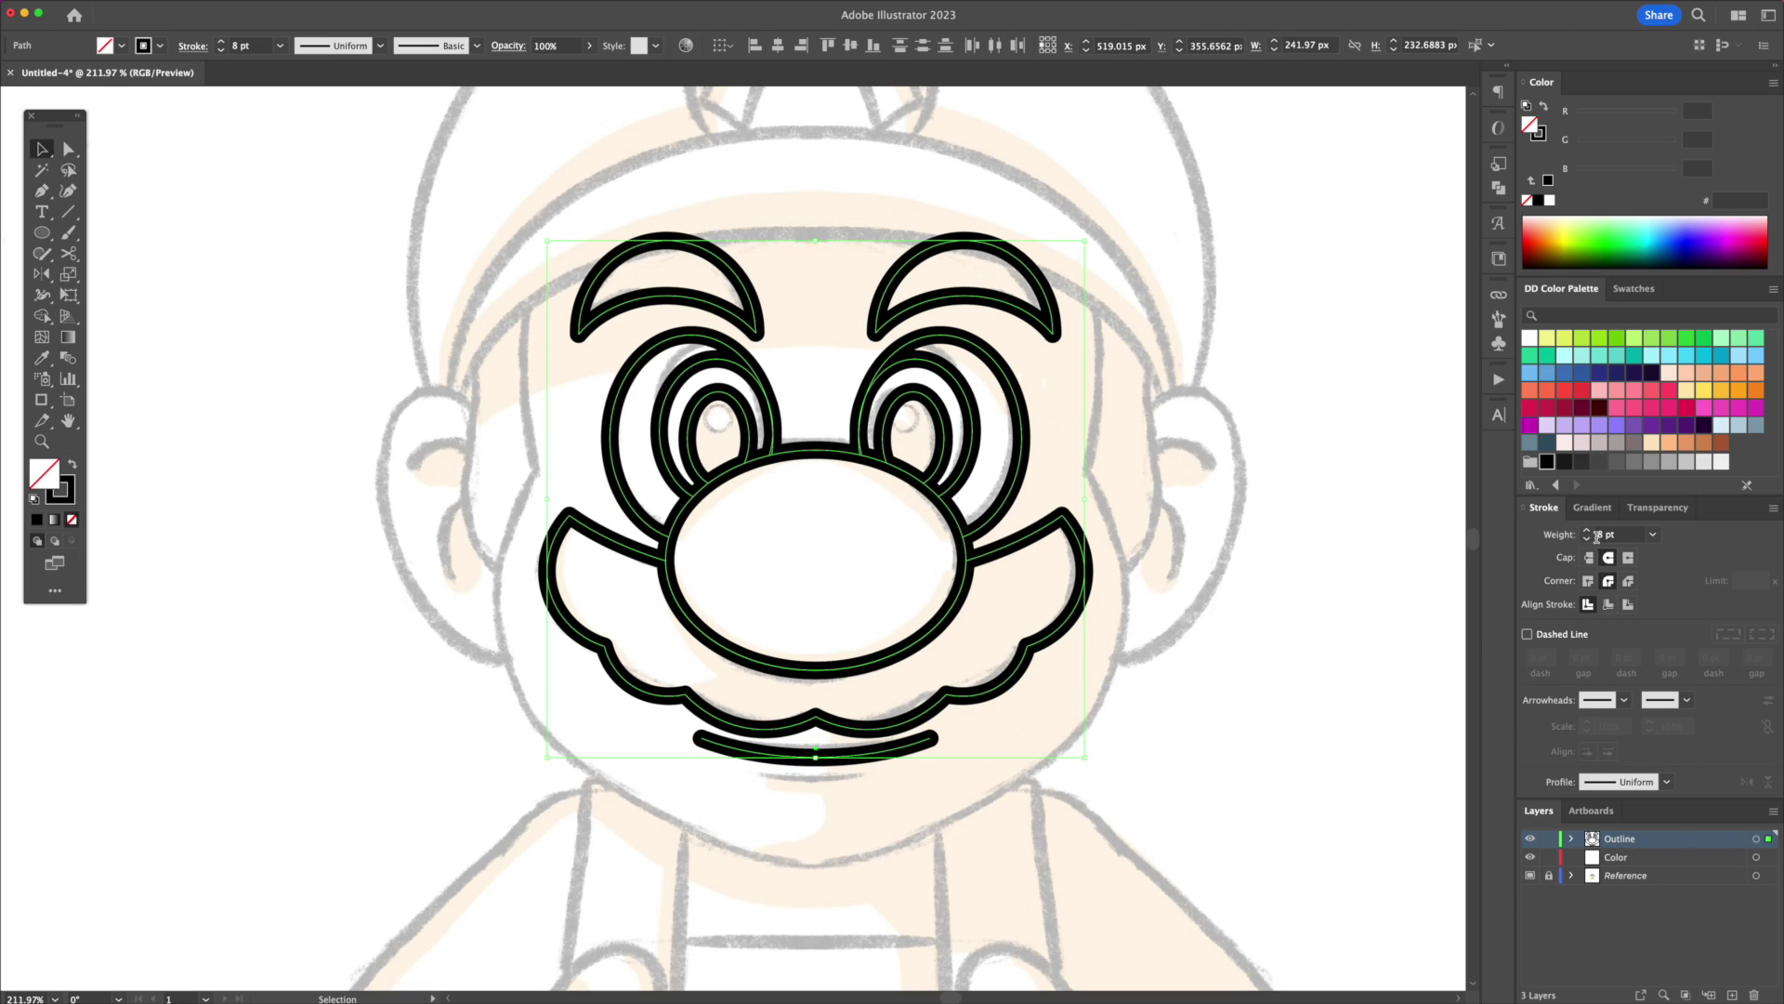
double_click(1589, 539)
Step: Duplicate the mouth line below itself and cut the copy down to a short left half using an added anchor point
scroll(880, 921, up, 3)
drag(842, 690, 844, 723)
key(a)
click(951, 700)
key(Delete)
key(p)
click(728, 725)
key(a)
click(633, 699)
key(Delete)
Step: Reflect a copy of the short chin line across the vertical axis at its centre end
key(o)
alt+click(791, 726)
click(328, 654)
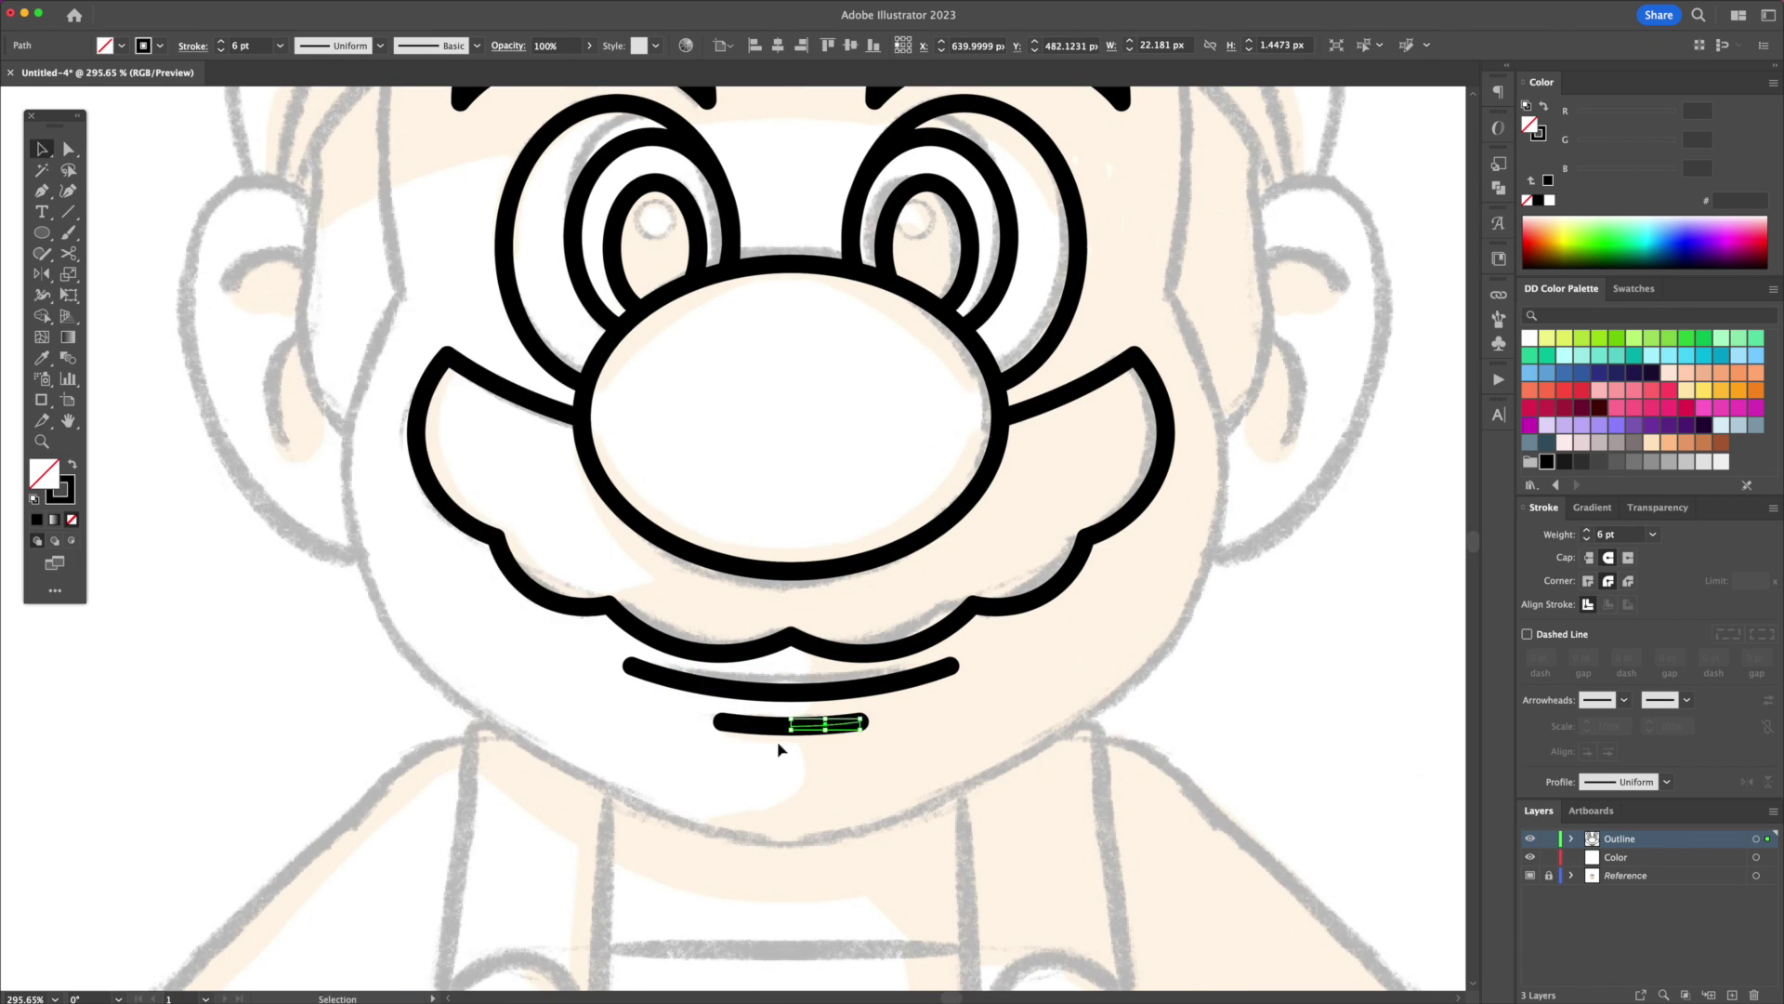
Step: Draw the left face outline with curved Pen segments from the temple past the cheek to the centre of the chin
key(p)
click(547, 332)
drag(552, 466, 572, 532)
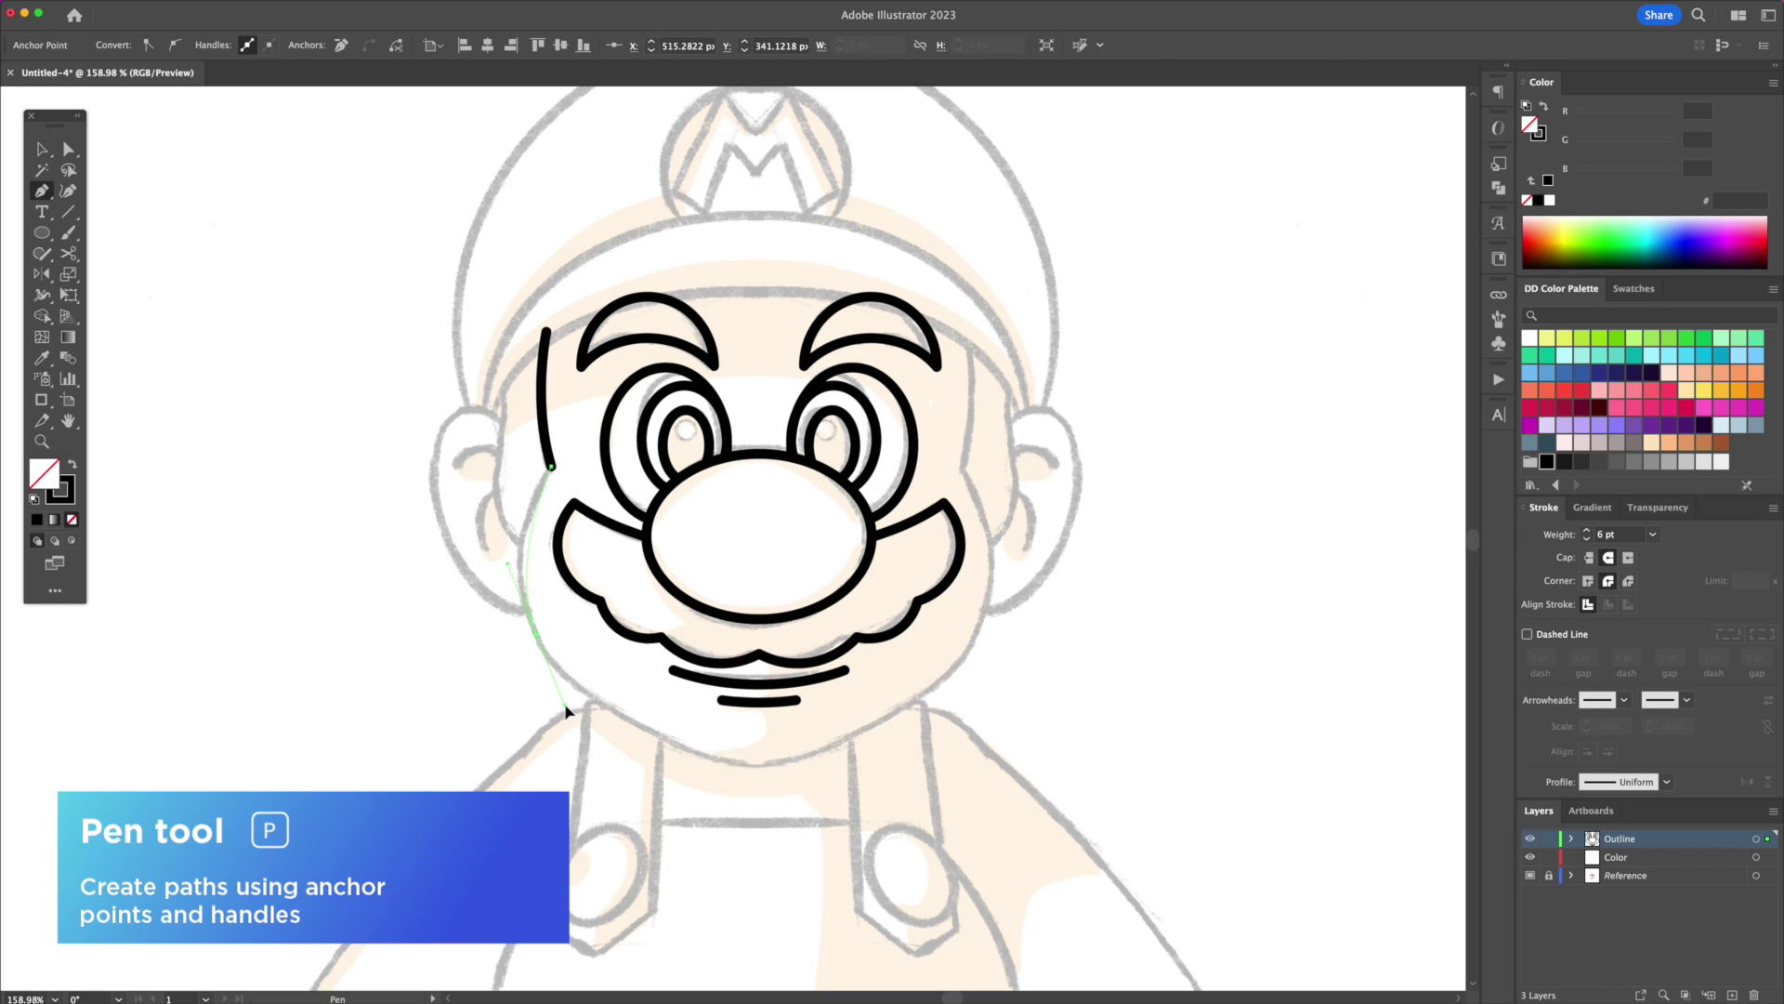
drag(536, 635, 576, 720)
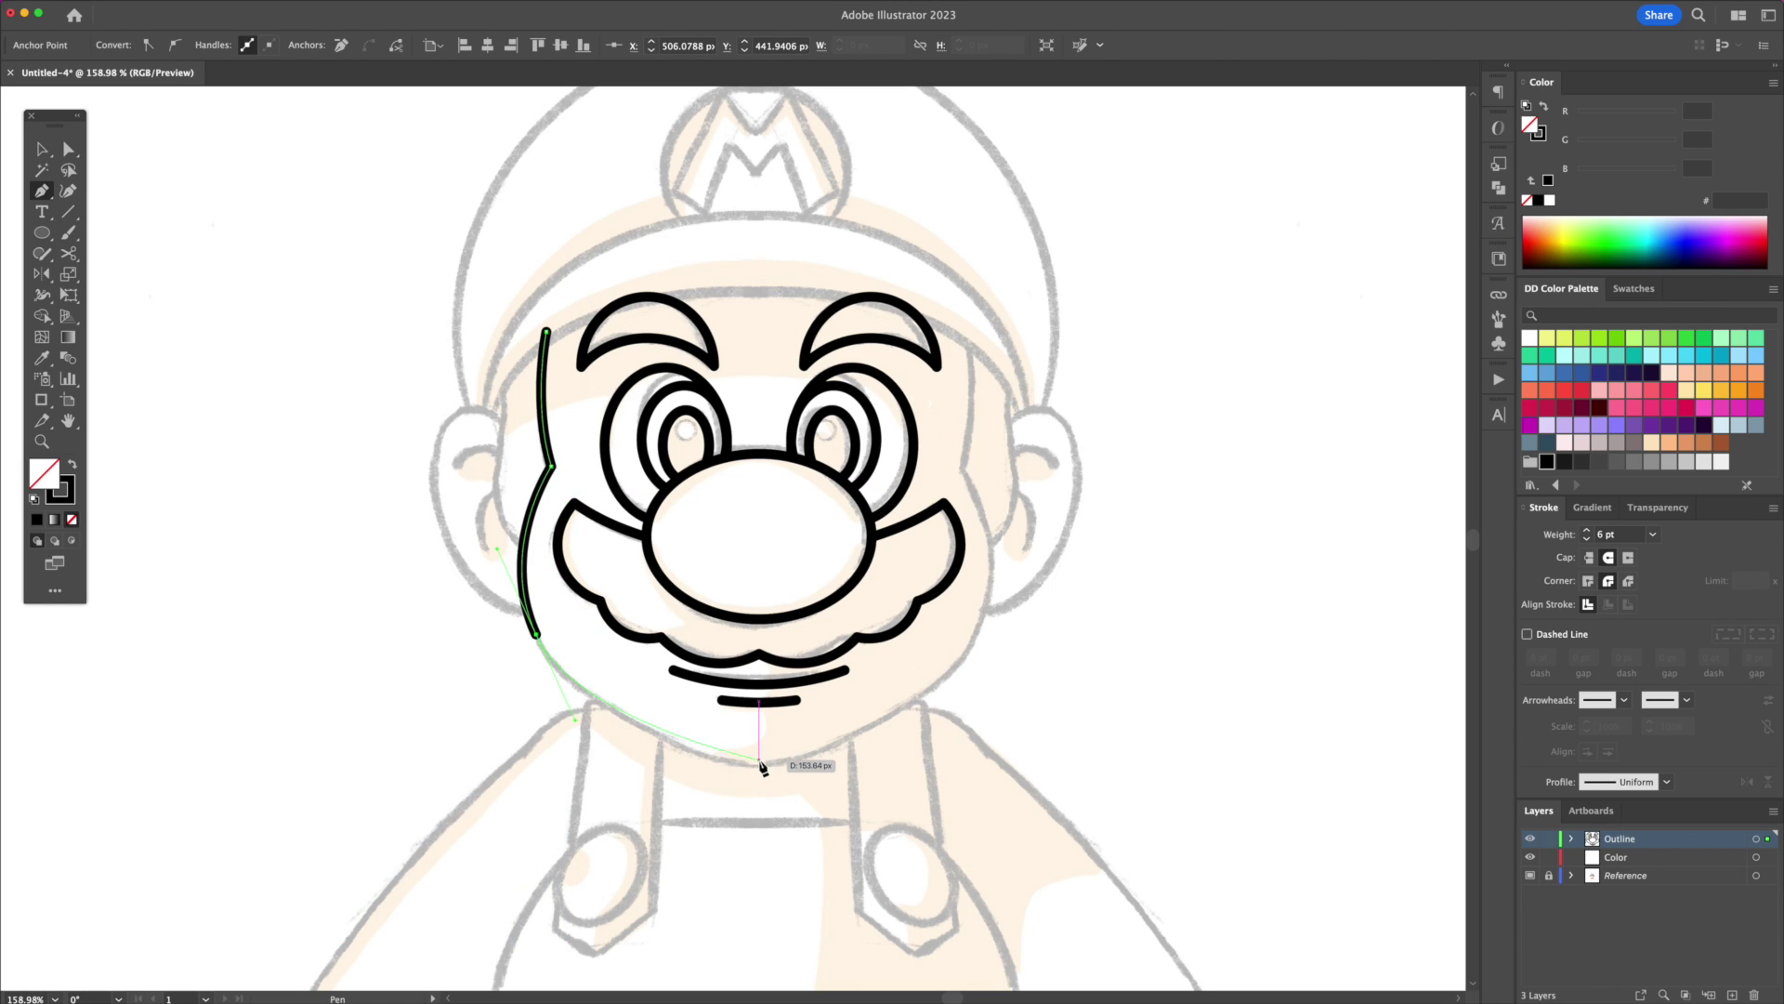
drag(832, 769, 832, 770)
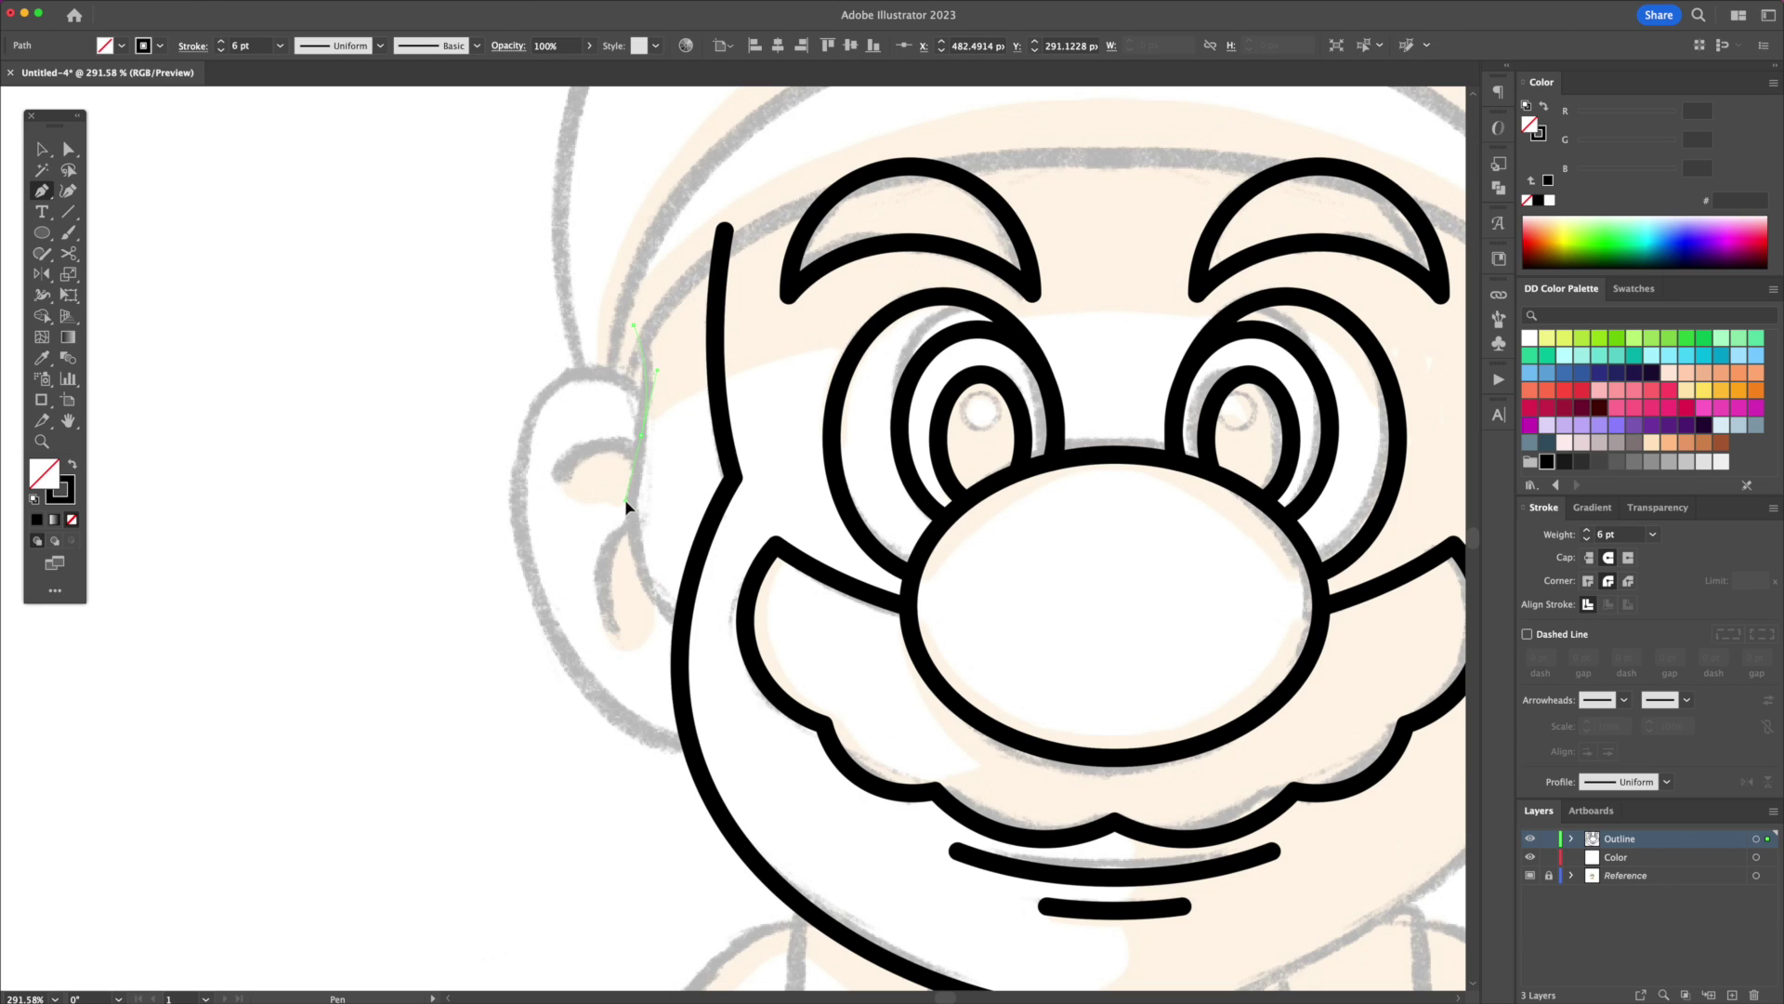
Step: Draw the curved sideburn line with the Pen tool along the ear's inner edge down to the face outline
drag(627, 506, 625, 504)
drag(684, 631, 723, 664)
key(v)
click(785, 506)
Step: Round the sharp corner of the face outline beside the left cheek
key(a)
click(733, 477)
drag(720, 477, 660, 488)
key(v)
click(471, 494)
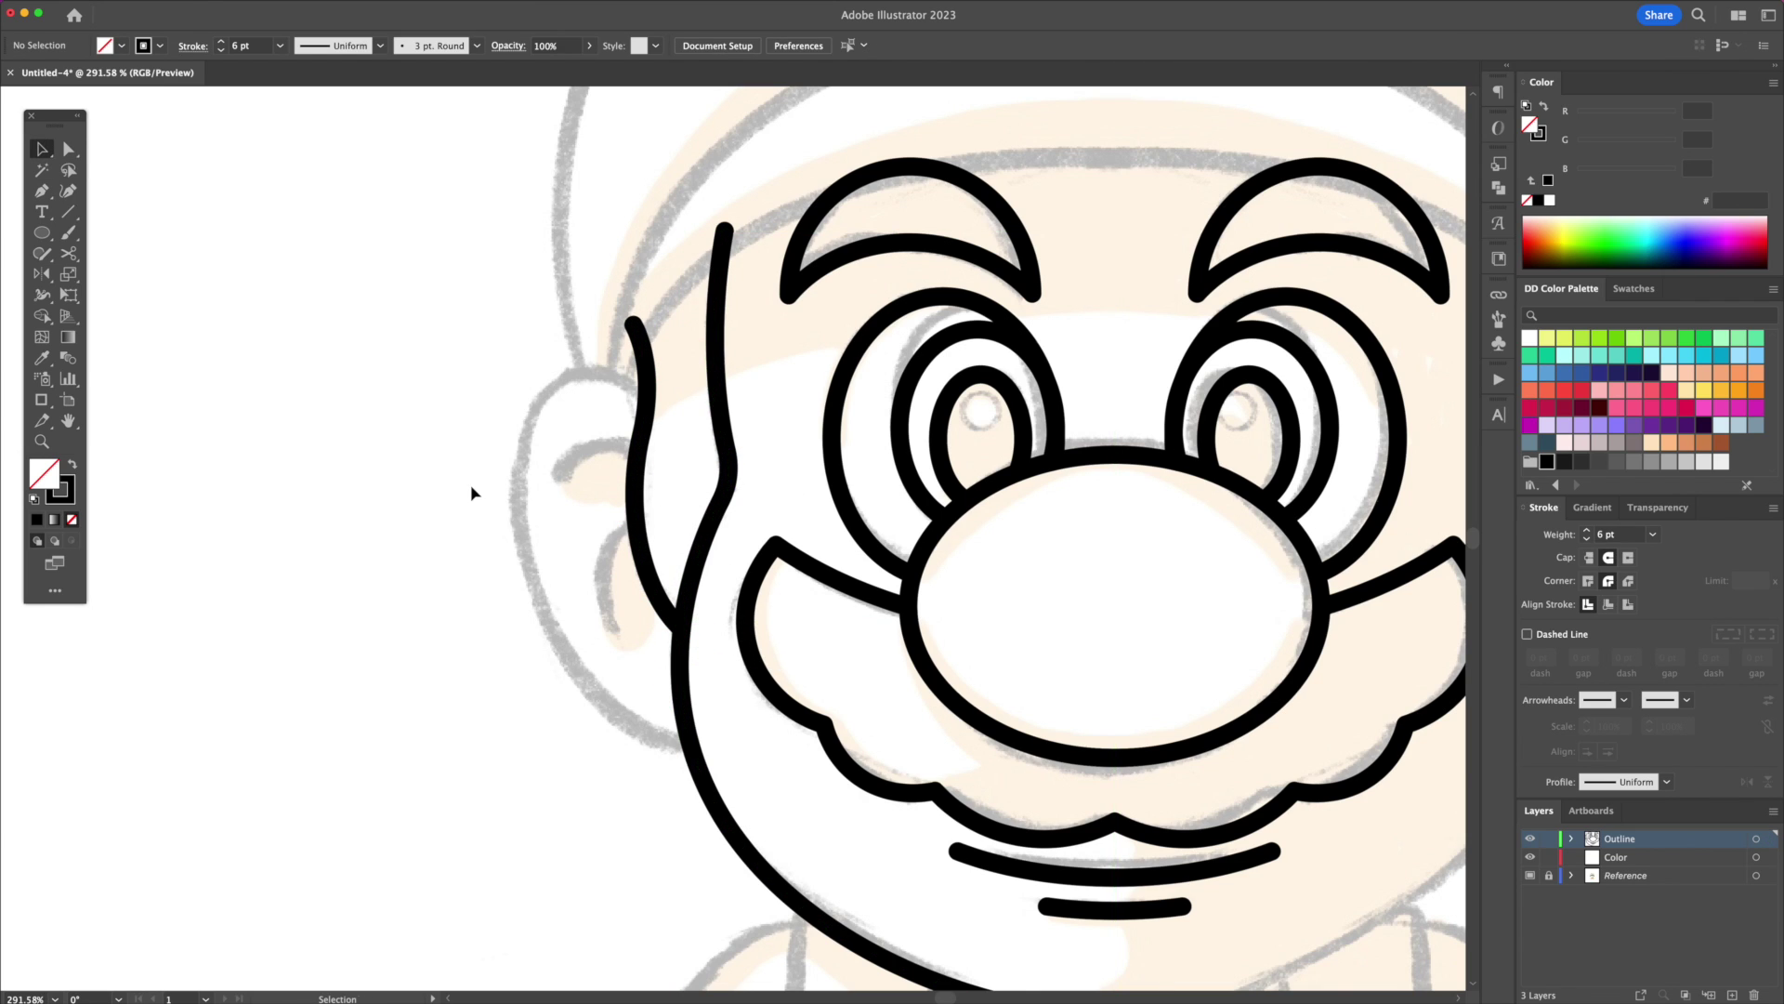
Step: Draw an ellipse about 59 × 103 px for the left ear, tilt it and align it with the sketch
key(l)
drag(417, 452, 609, 773)
key(r)
drag(613, 429, 545, 407)
key(v)
drag(530, 486, 635, 396)
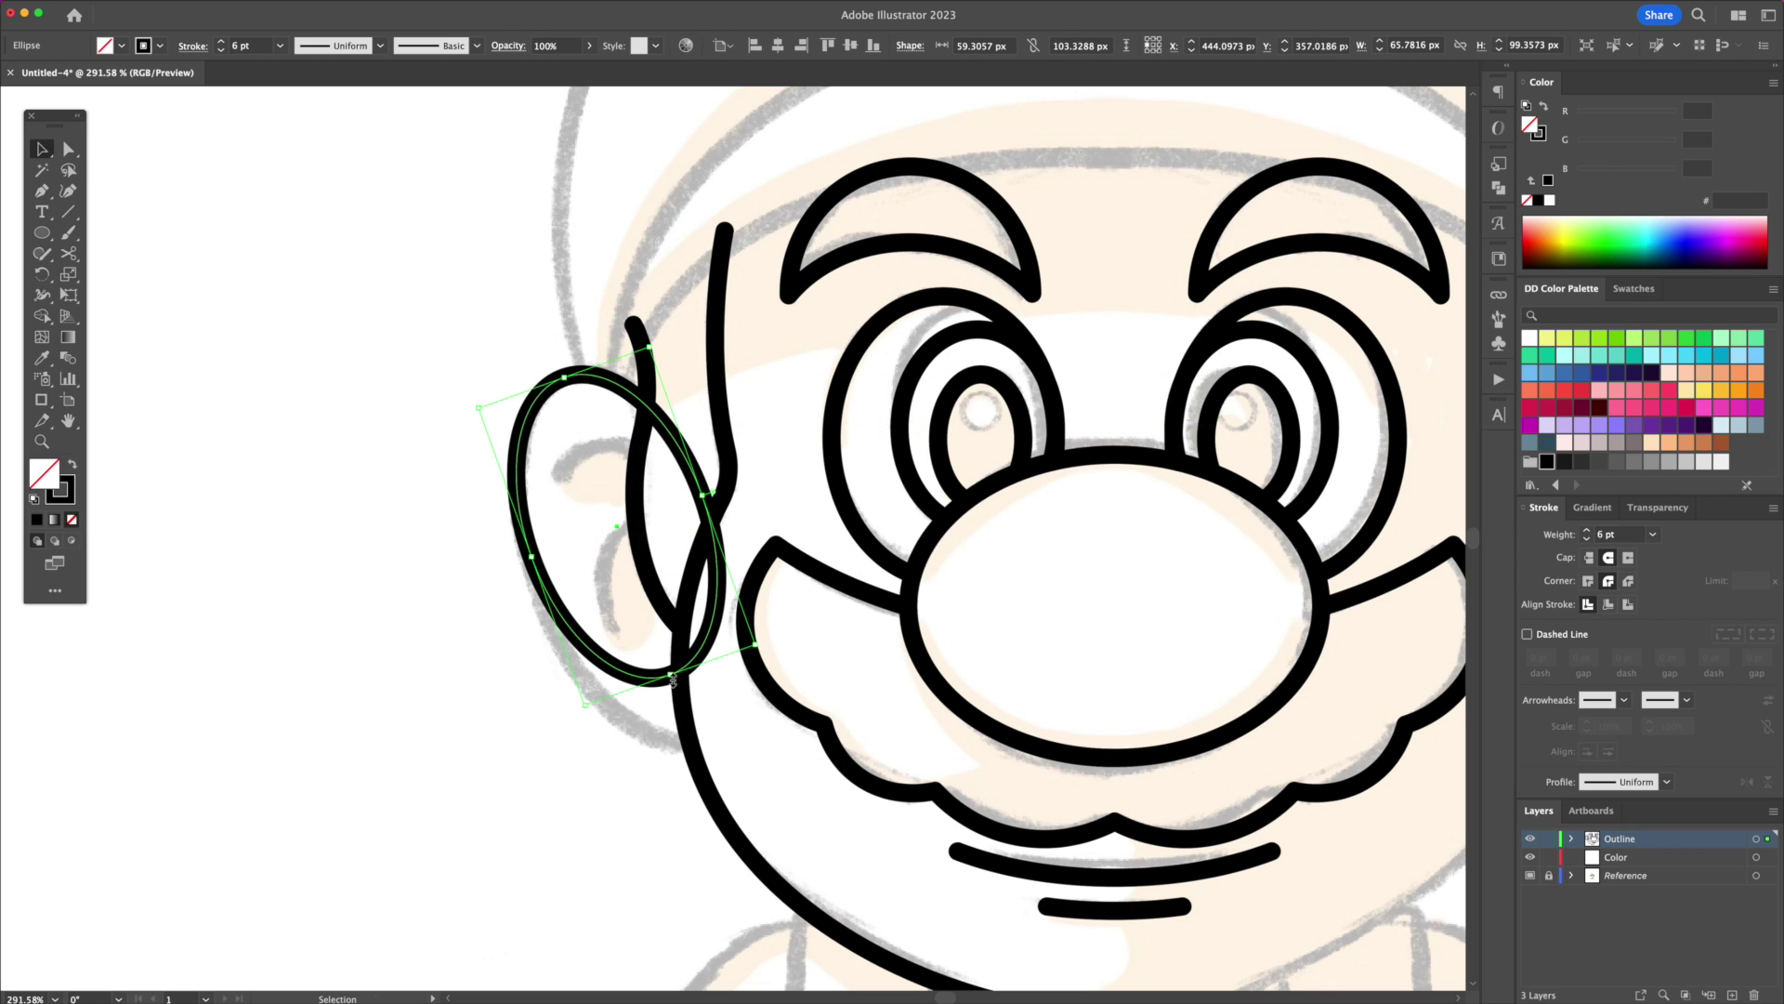
Step: Stretch the ear ellipse to about 72 × 127 px and nudge it left and down onto the sketched ear
drag(670, 676, 689, 750)
drag(714, 531, 752, 517)
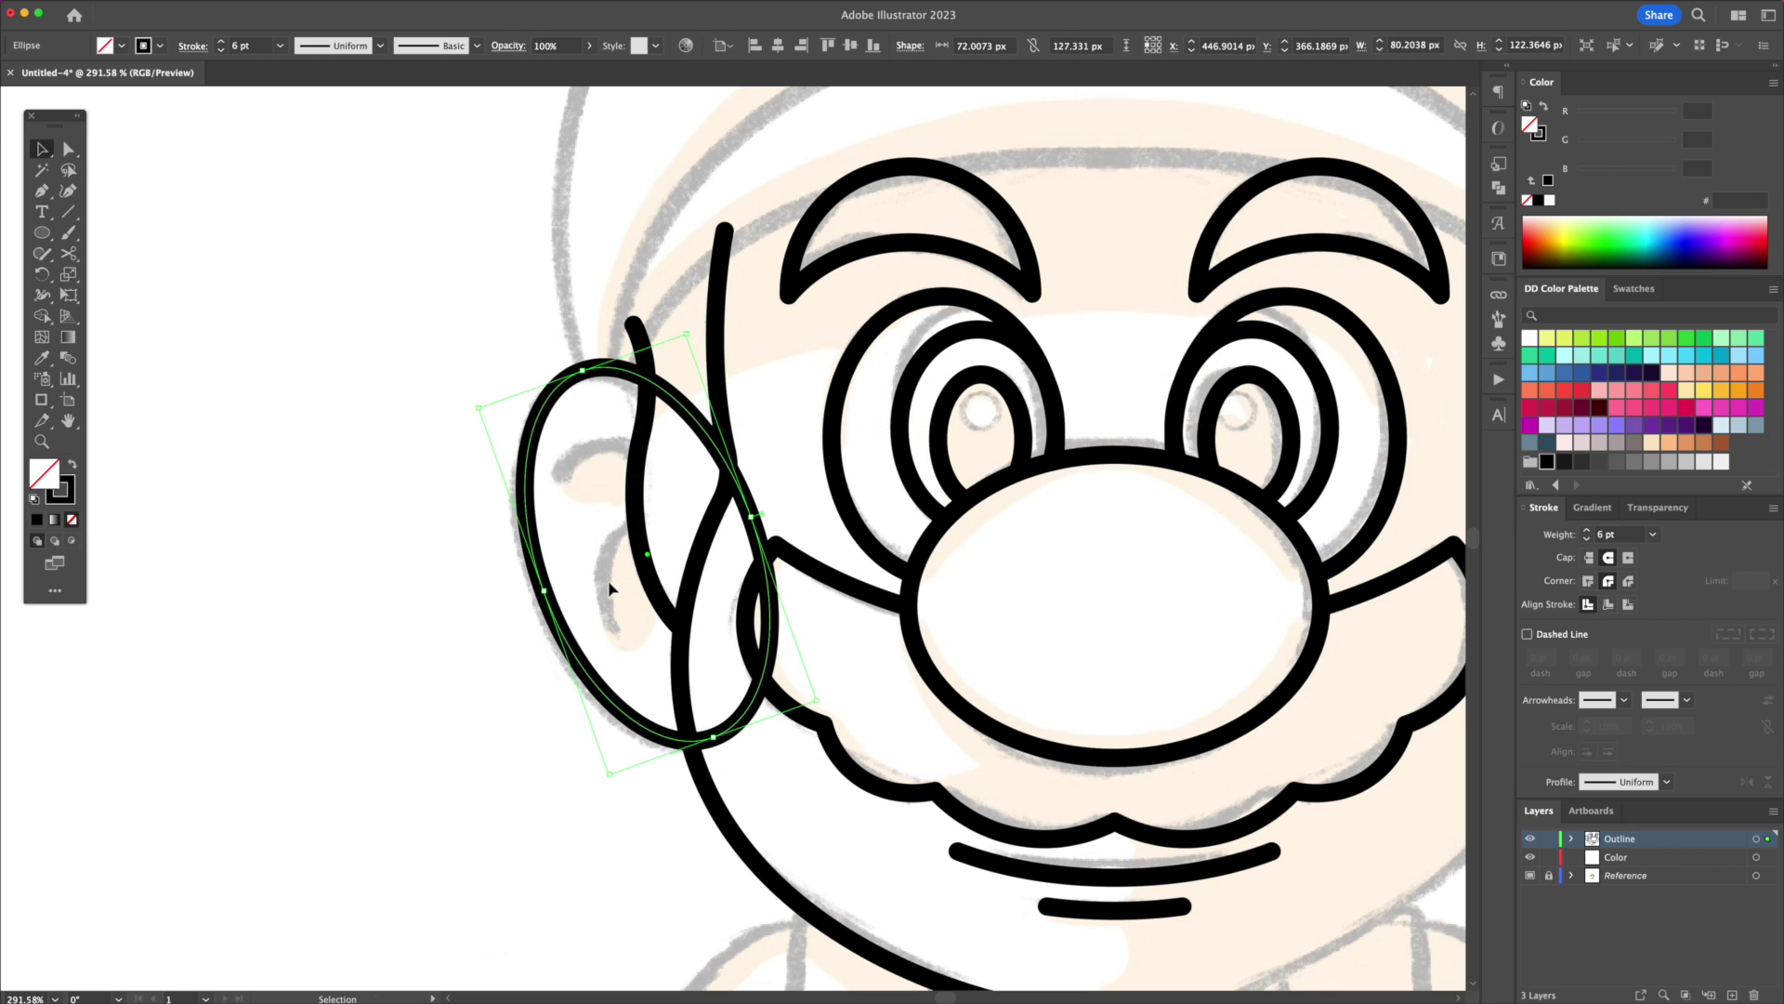
key(Left)
key(Left)
key(Down)
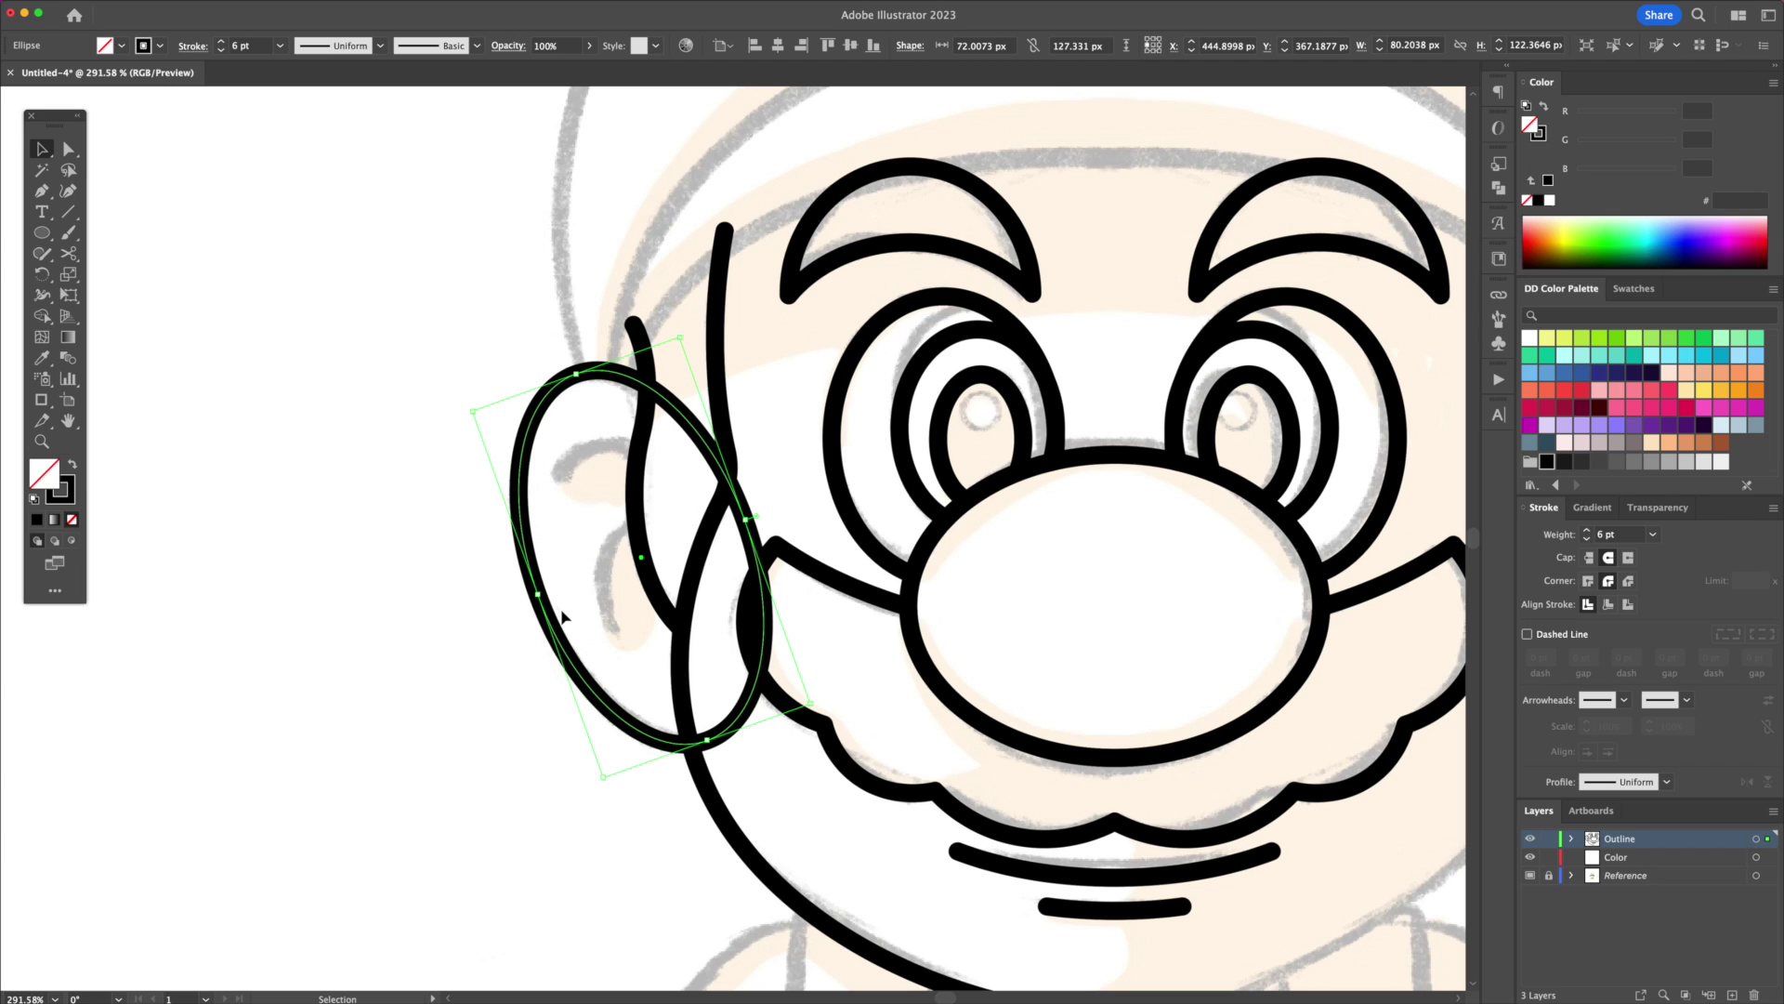
Step: Trim the ear ellipse segments that overlap the sideburn and face outline, using the Shape Builder
shift+click(648, 572)
shift+click(692, 576)
key(shift+m)
alt+click(695, 433)
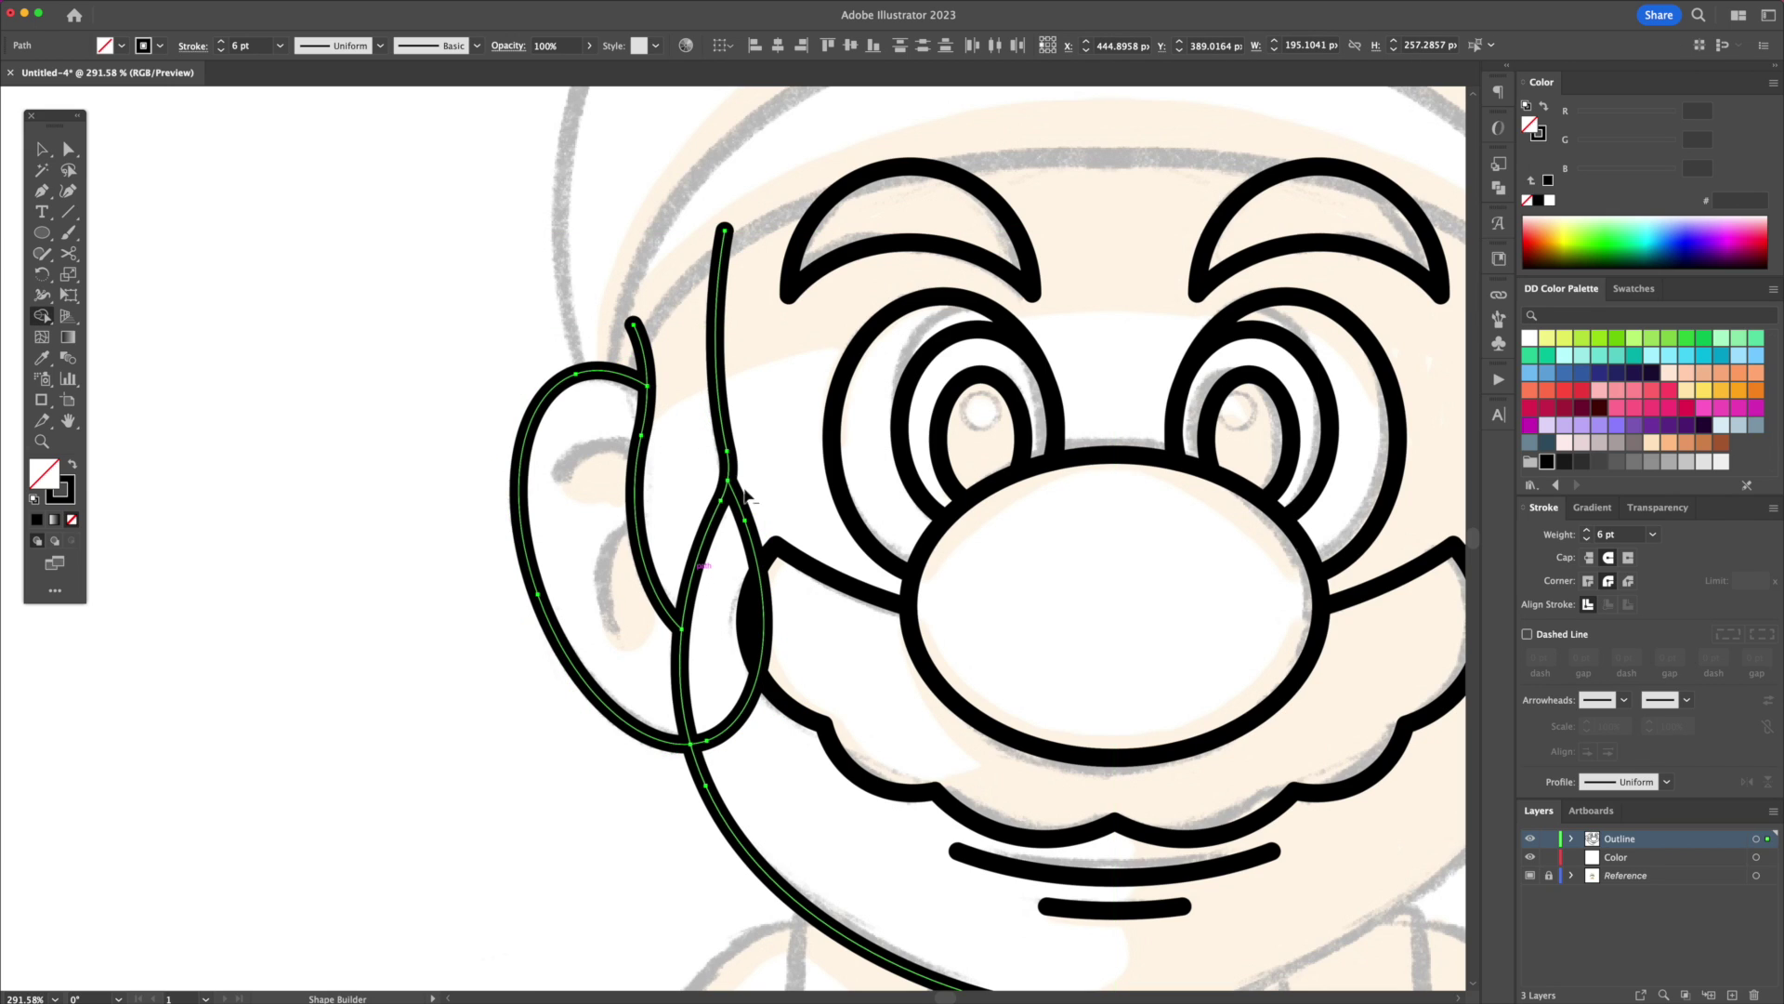
alt+click(746, 520)
key(v)
click(415, 471)
Step: Draw the two inner fold lines of the left ear and bend them to the sketch with the Curvature tool
key(p)
click(560, 474)
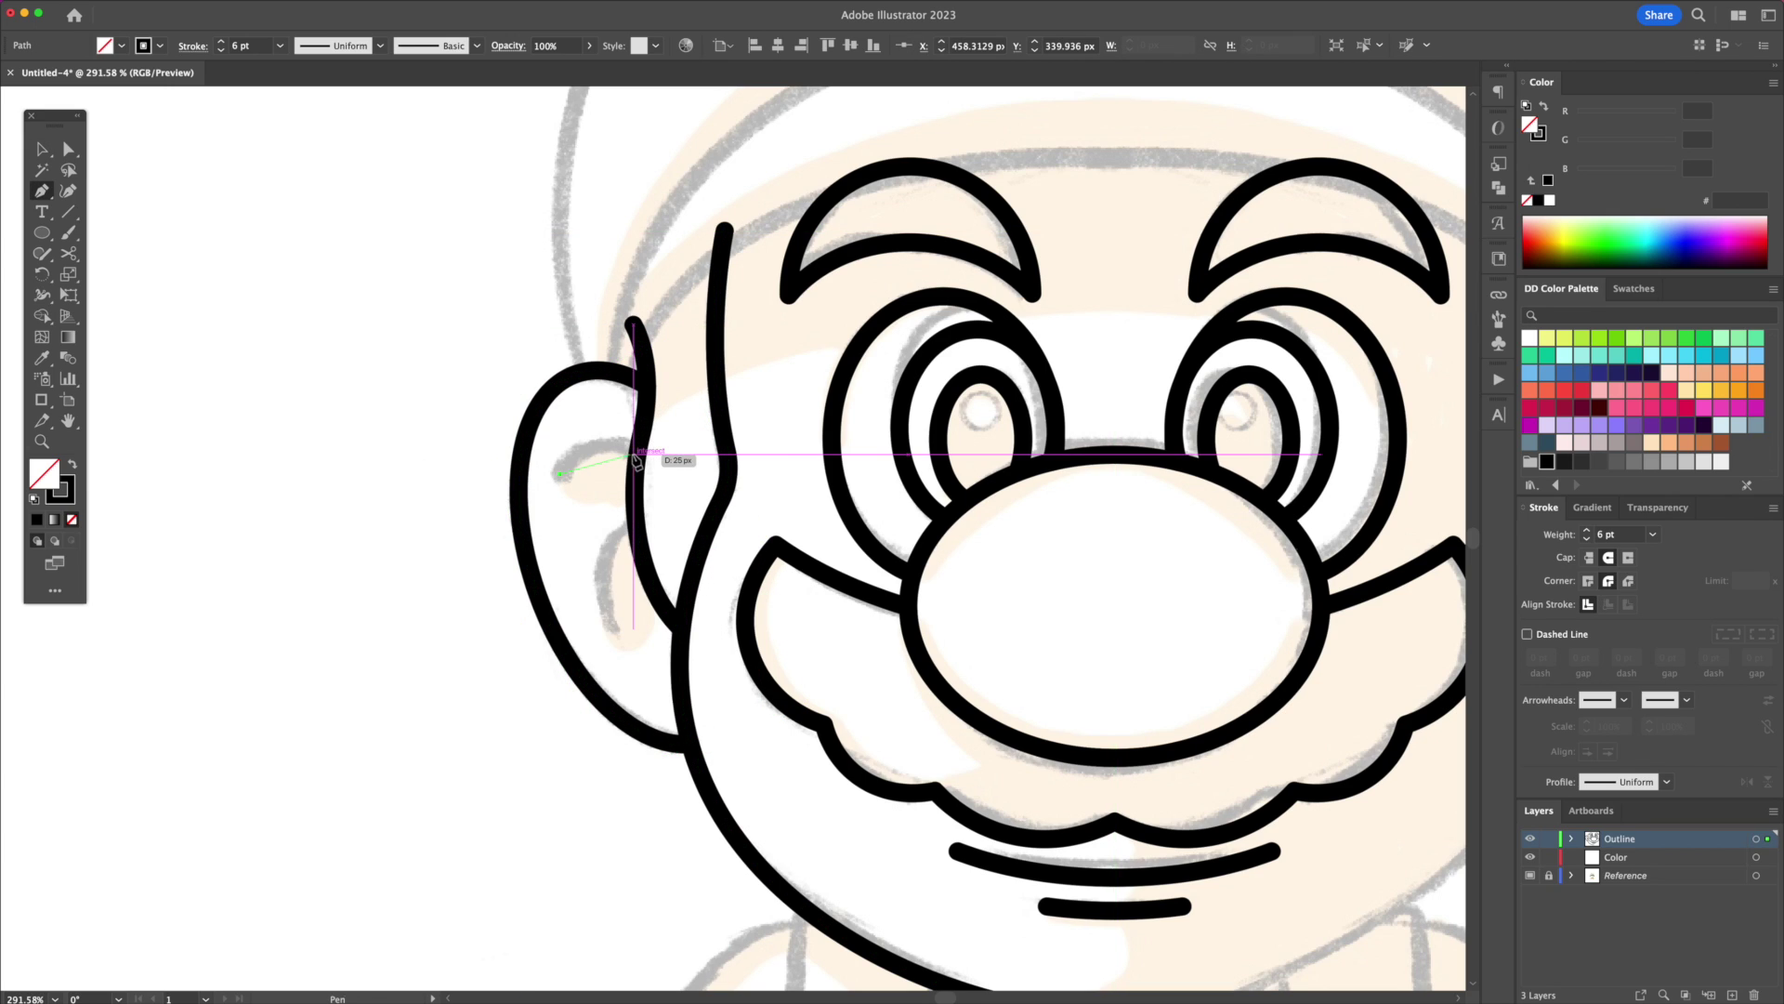
click(638, 455)
click(636, 523)
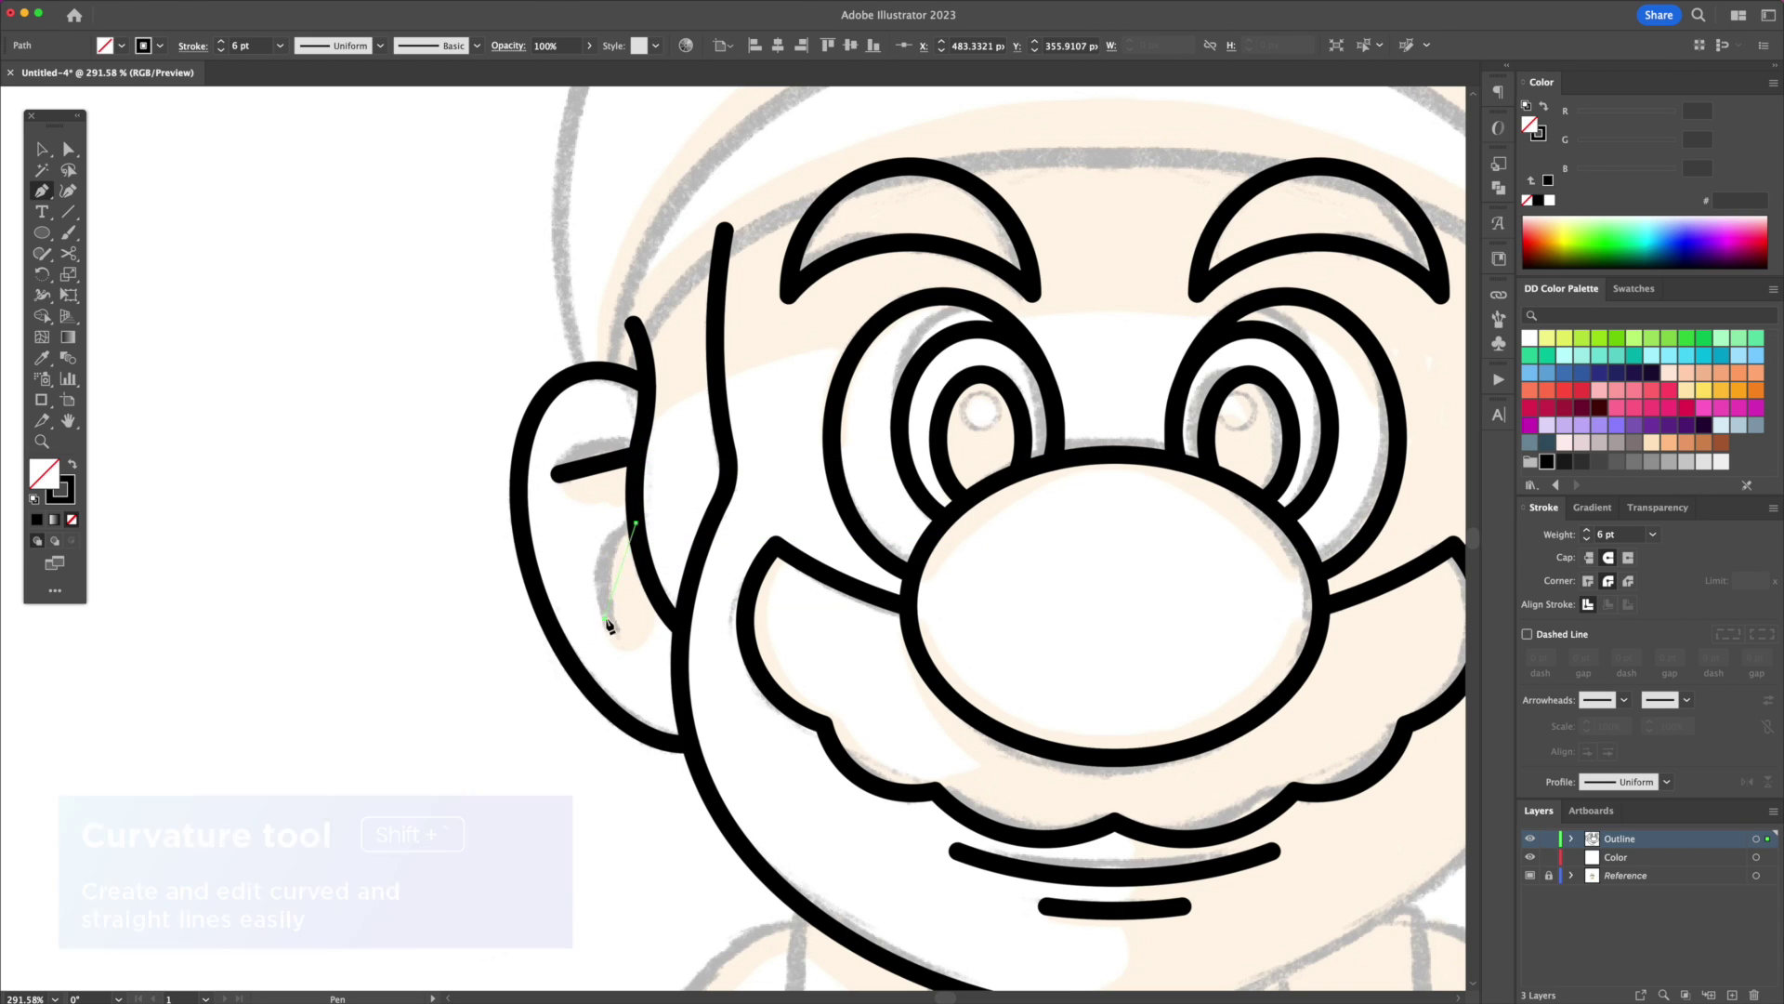
click(605, 618)
click(67, 191)
drag(622, 566, 608, 551)
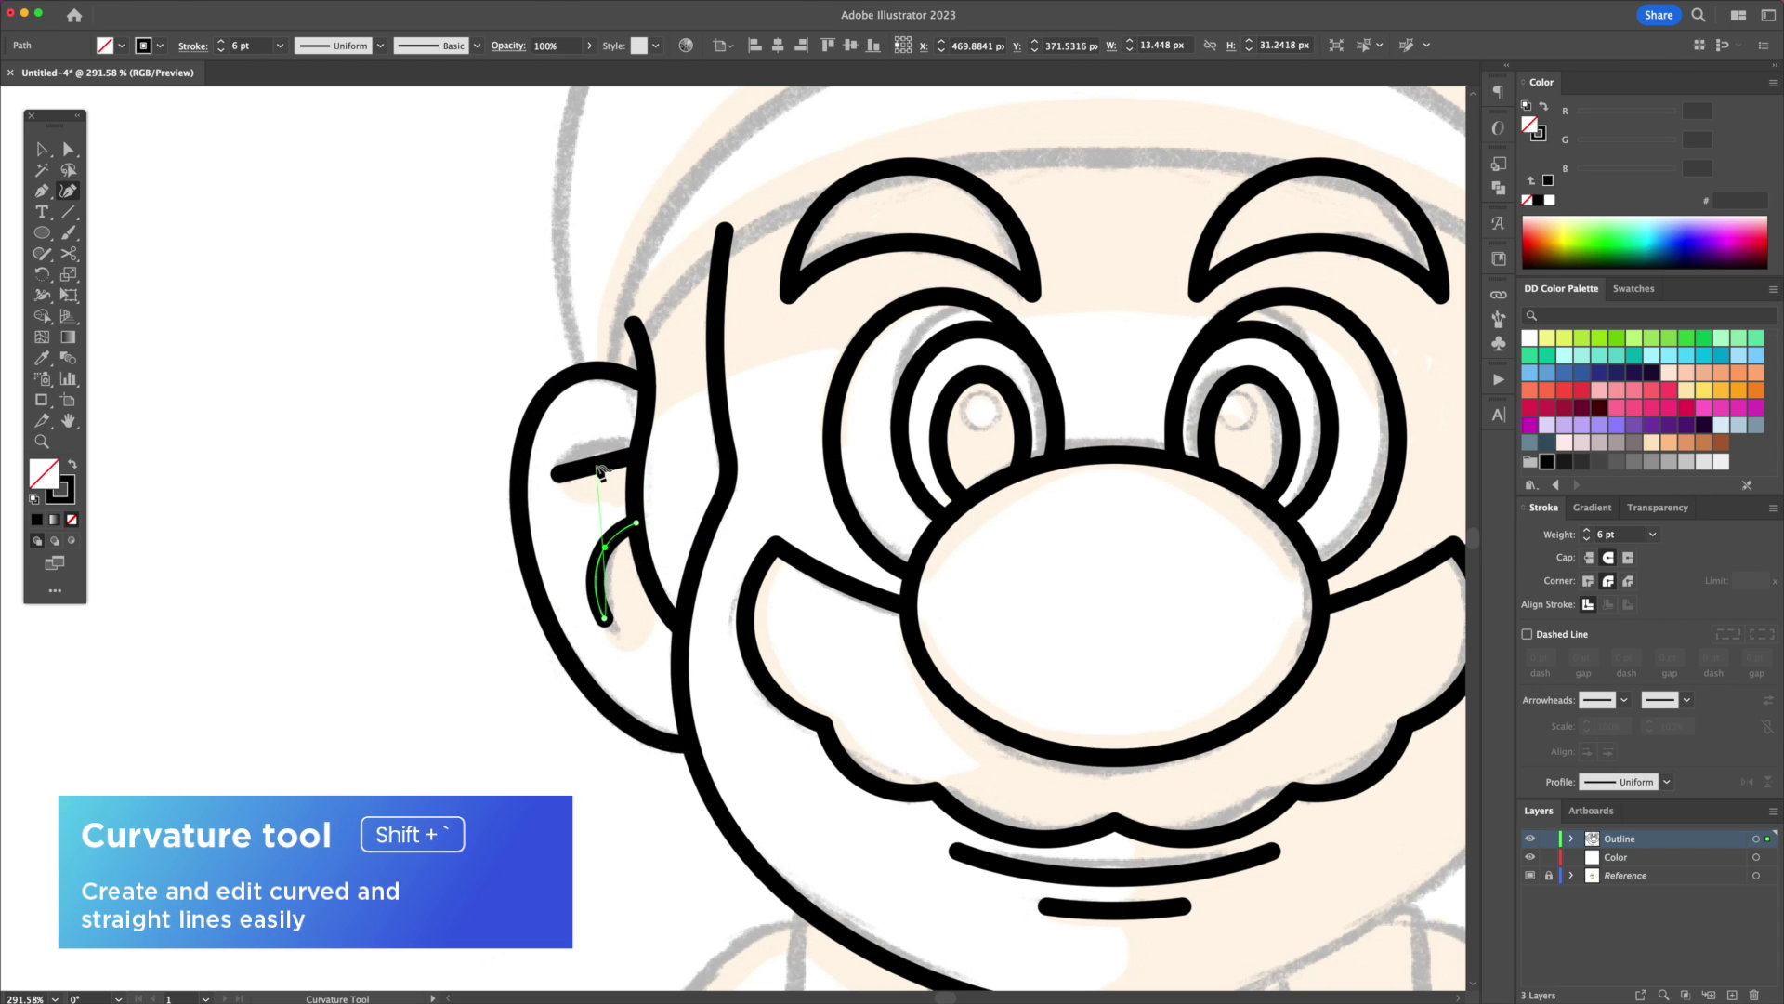
Step: Reflect a copy of the left ear, sideburn and face outline across the chin's end point onto the other half of the face
scroll(387, 557, down, 5)
drag(402, 446, 569, 595)
key(o)
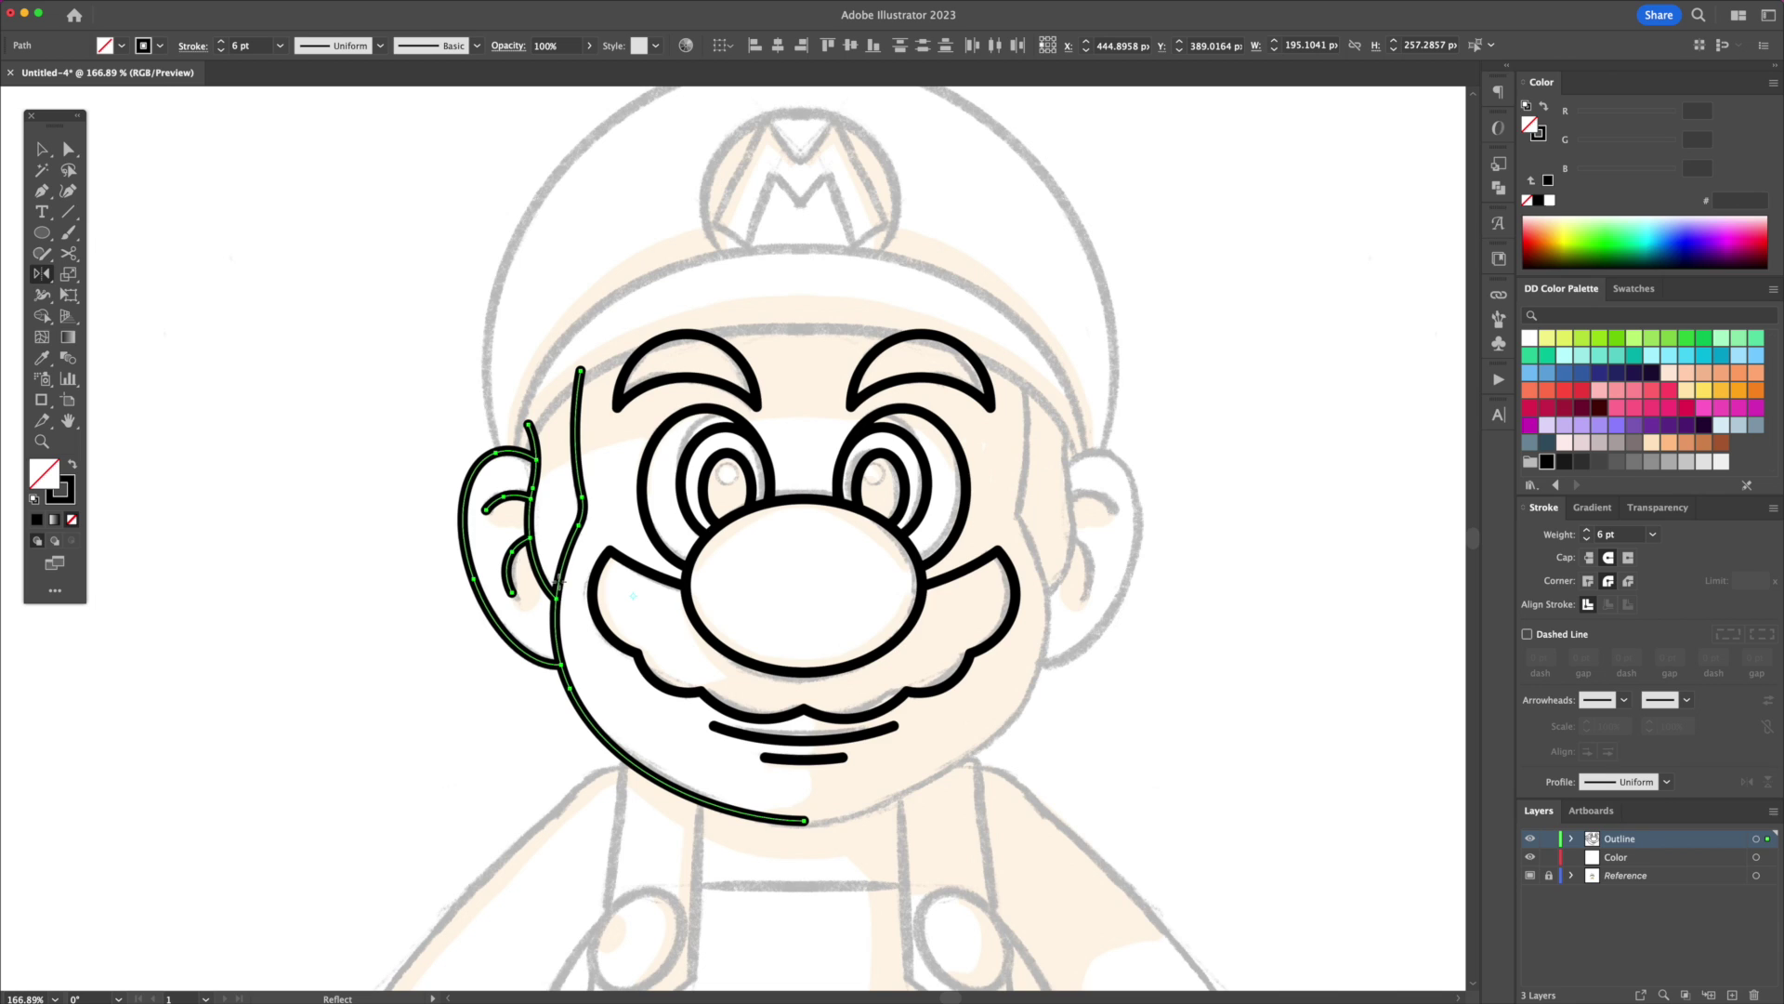
alt+click(805, 820)
click(358, 604)
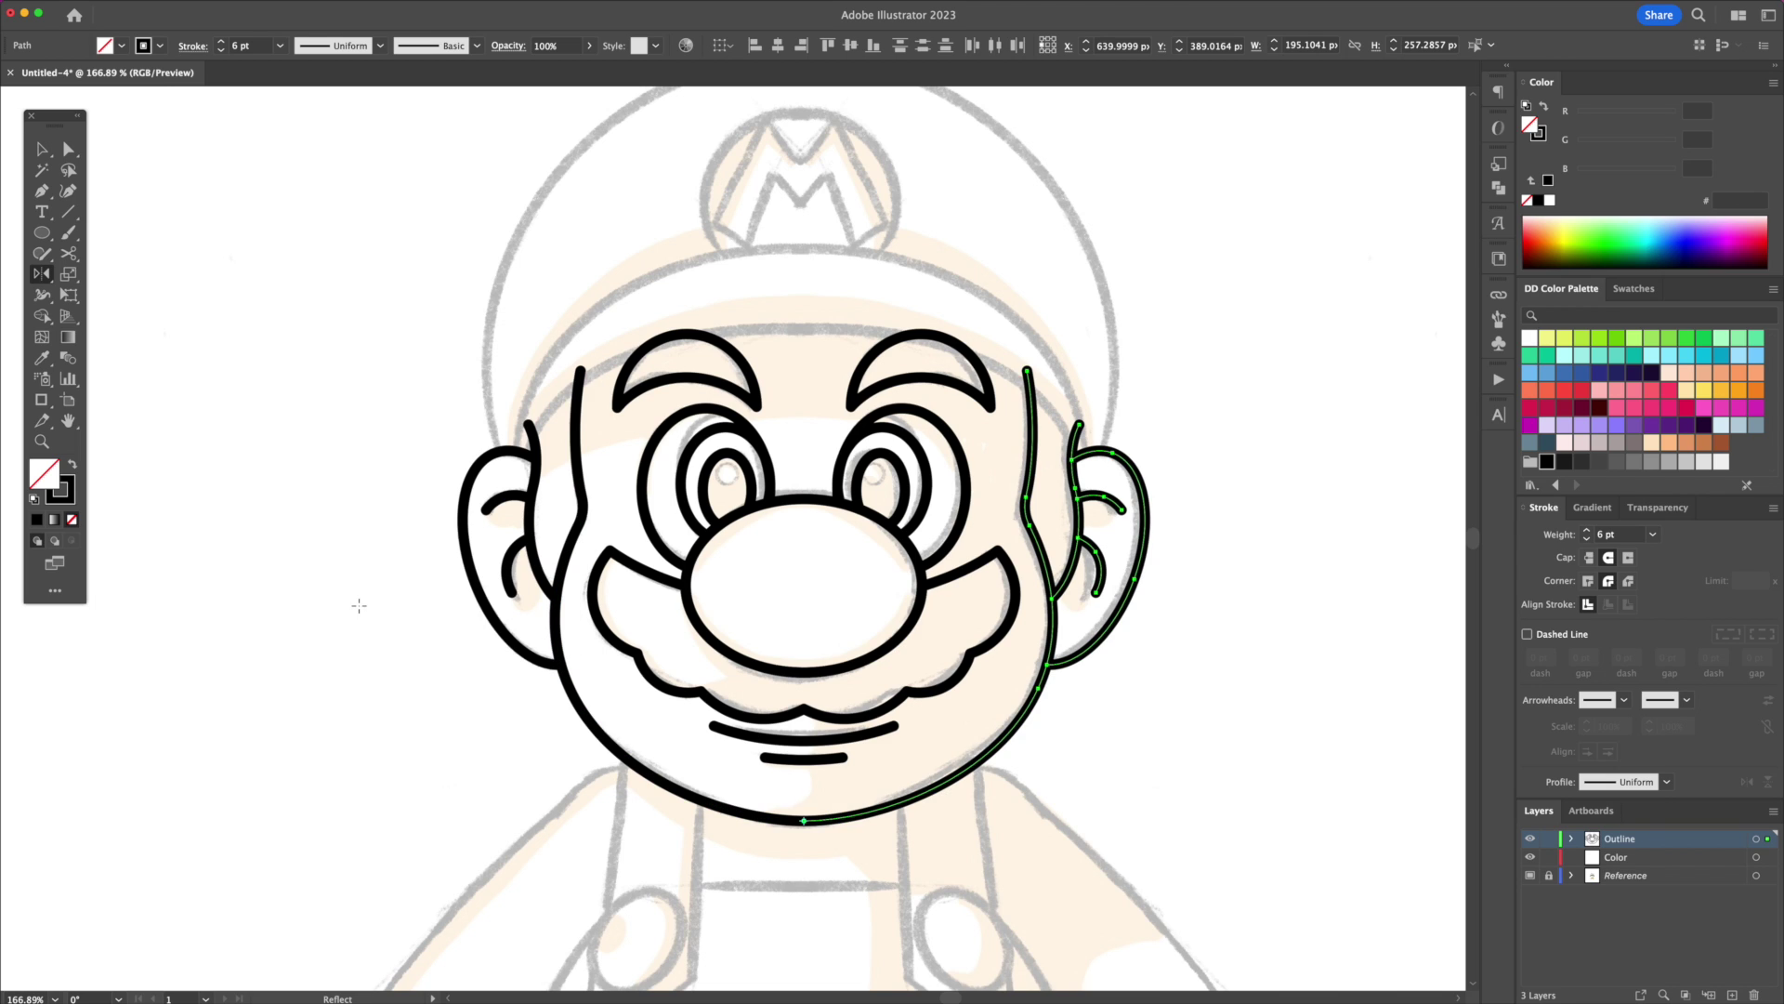
key(v)
click(812, 880)
Step: Draw an ellipse over the cap and stretch it to about 363 px wide to match the sketched crown
scroll(814, 883, down, 3)
key(l)
drag(827, 438, 1054, 629)
drag(827, 629, 828, 717)
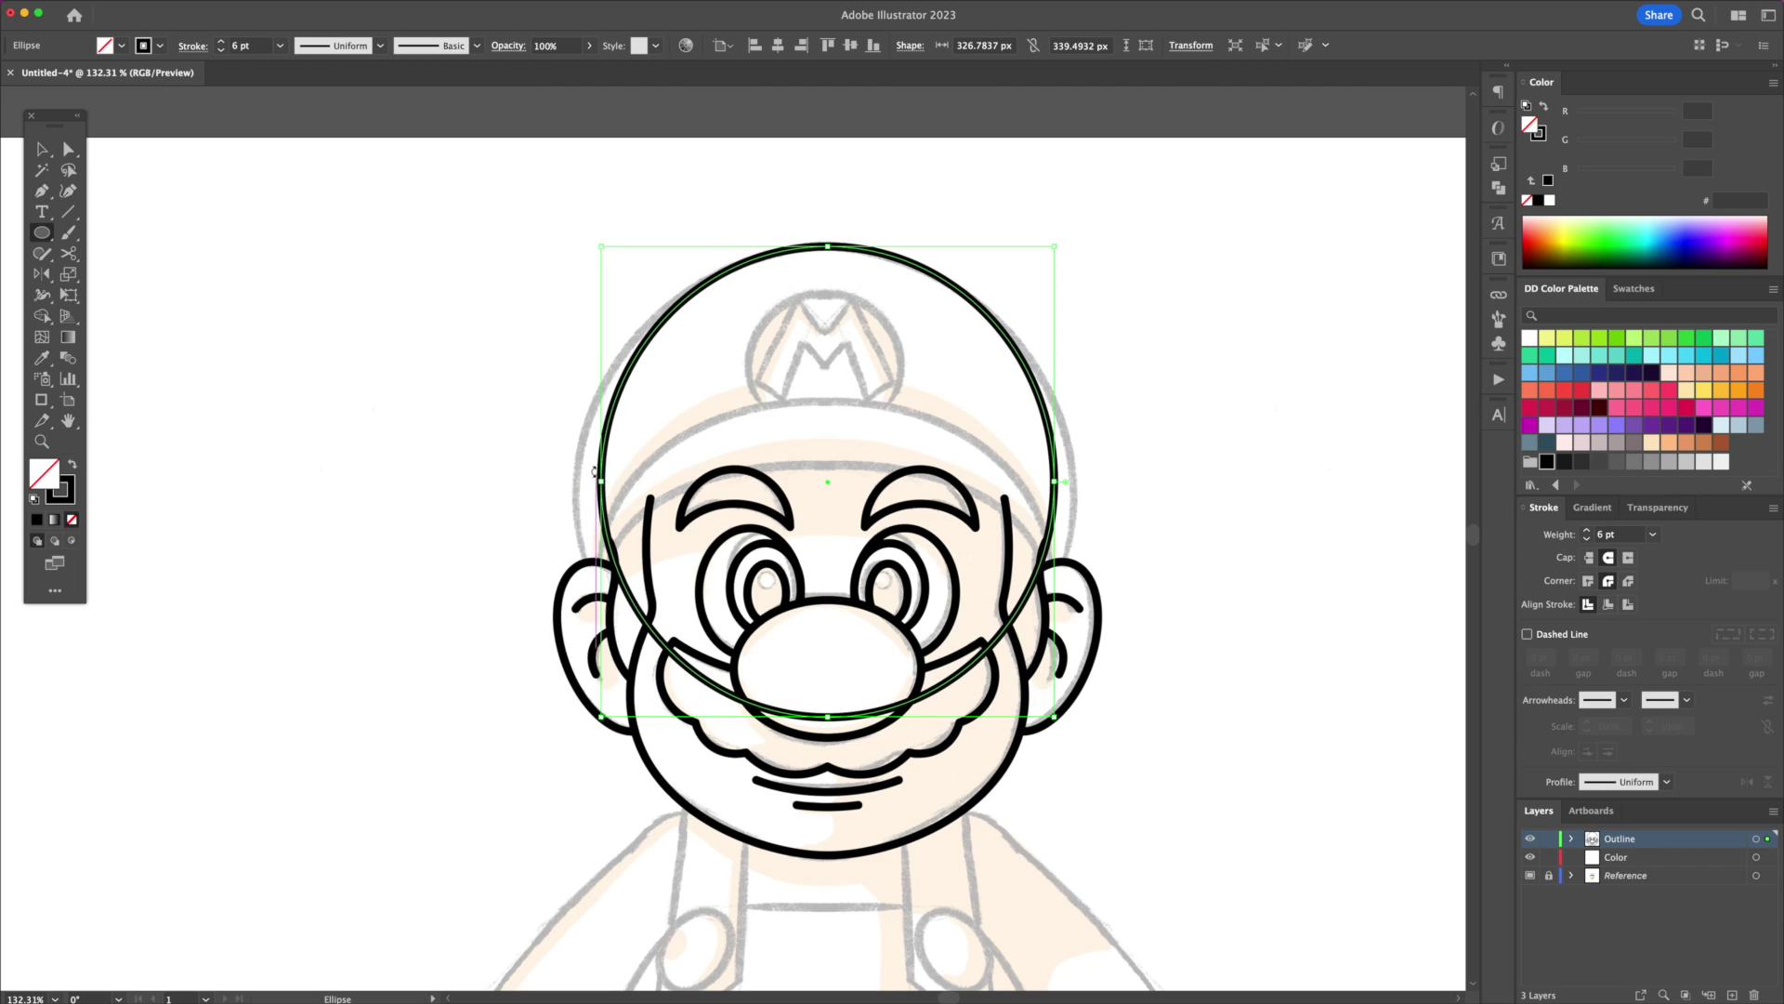
drag(604, 482, 577, 486)
drag(837, 718, 830, 754)
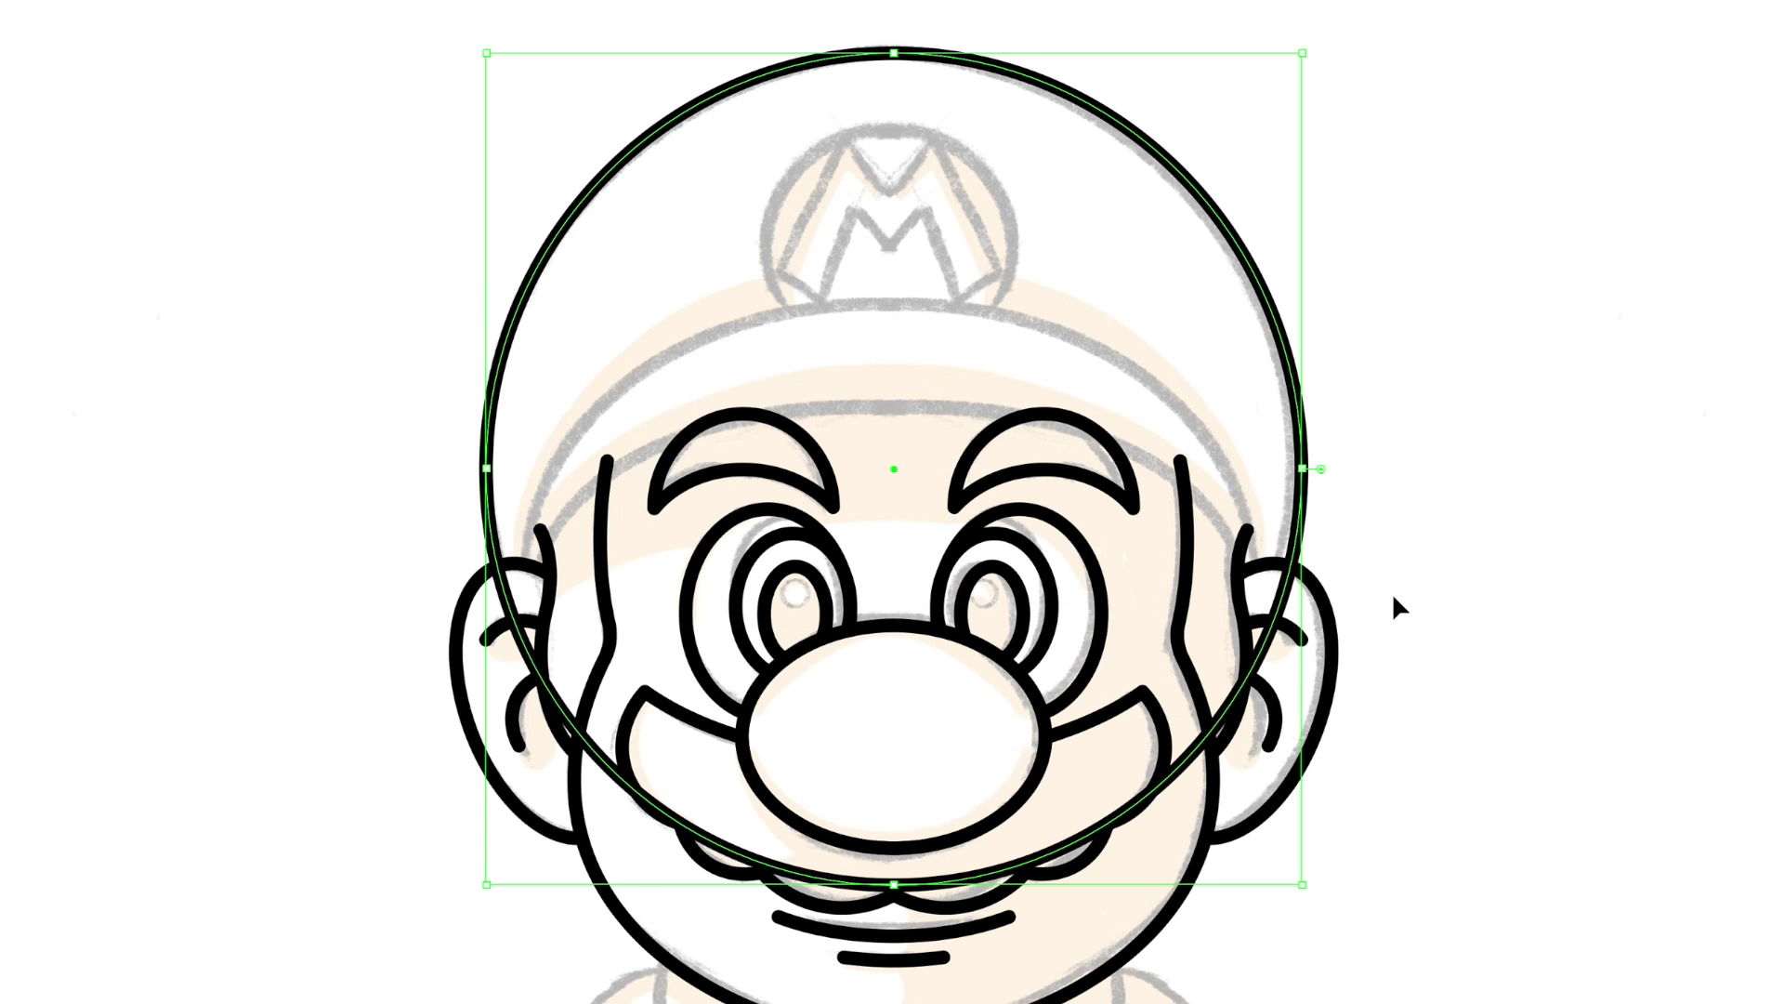
drag(1302, 469, 1333, 469)
Step: Trim away the lower part of the cap ellipse between the ears with the Shape Builder
shift+click(470, 591)
key(shift+m)
alt+click(509, 609)
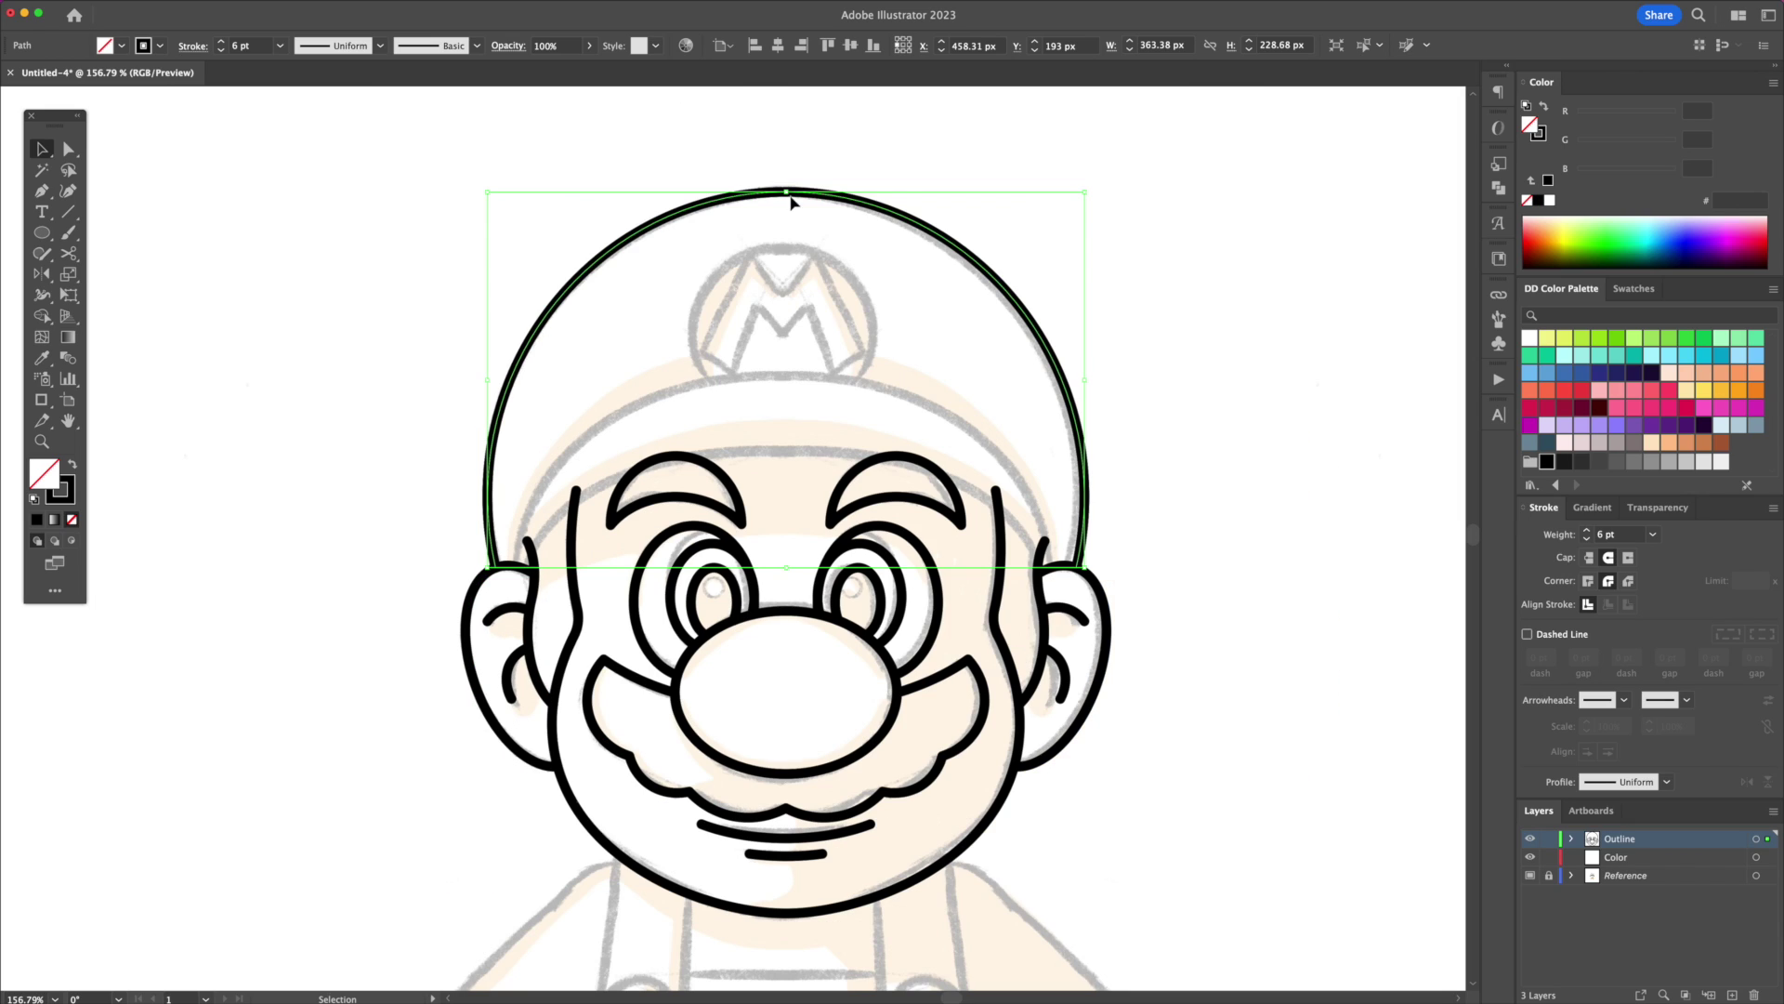
Step: Make a copy of the cap arc scaled to about 320 × 144 px for the upper edge of the brim
drag(787, 192, 787, 374)
drag(1087, 474, 1051, 475)
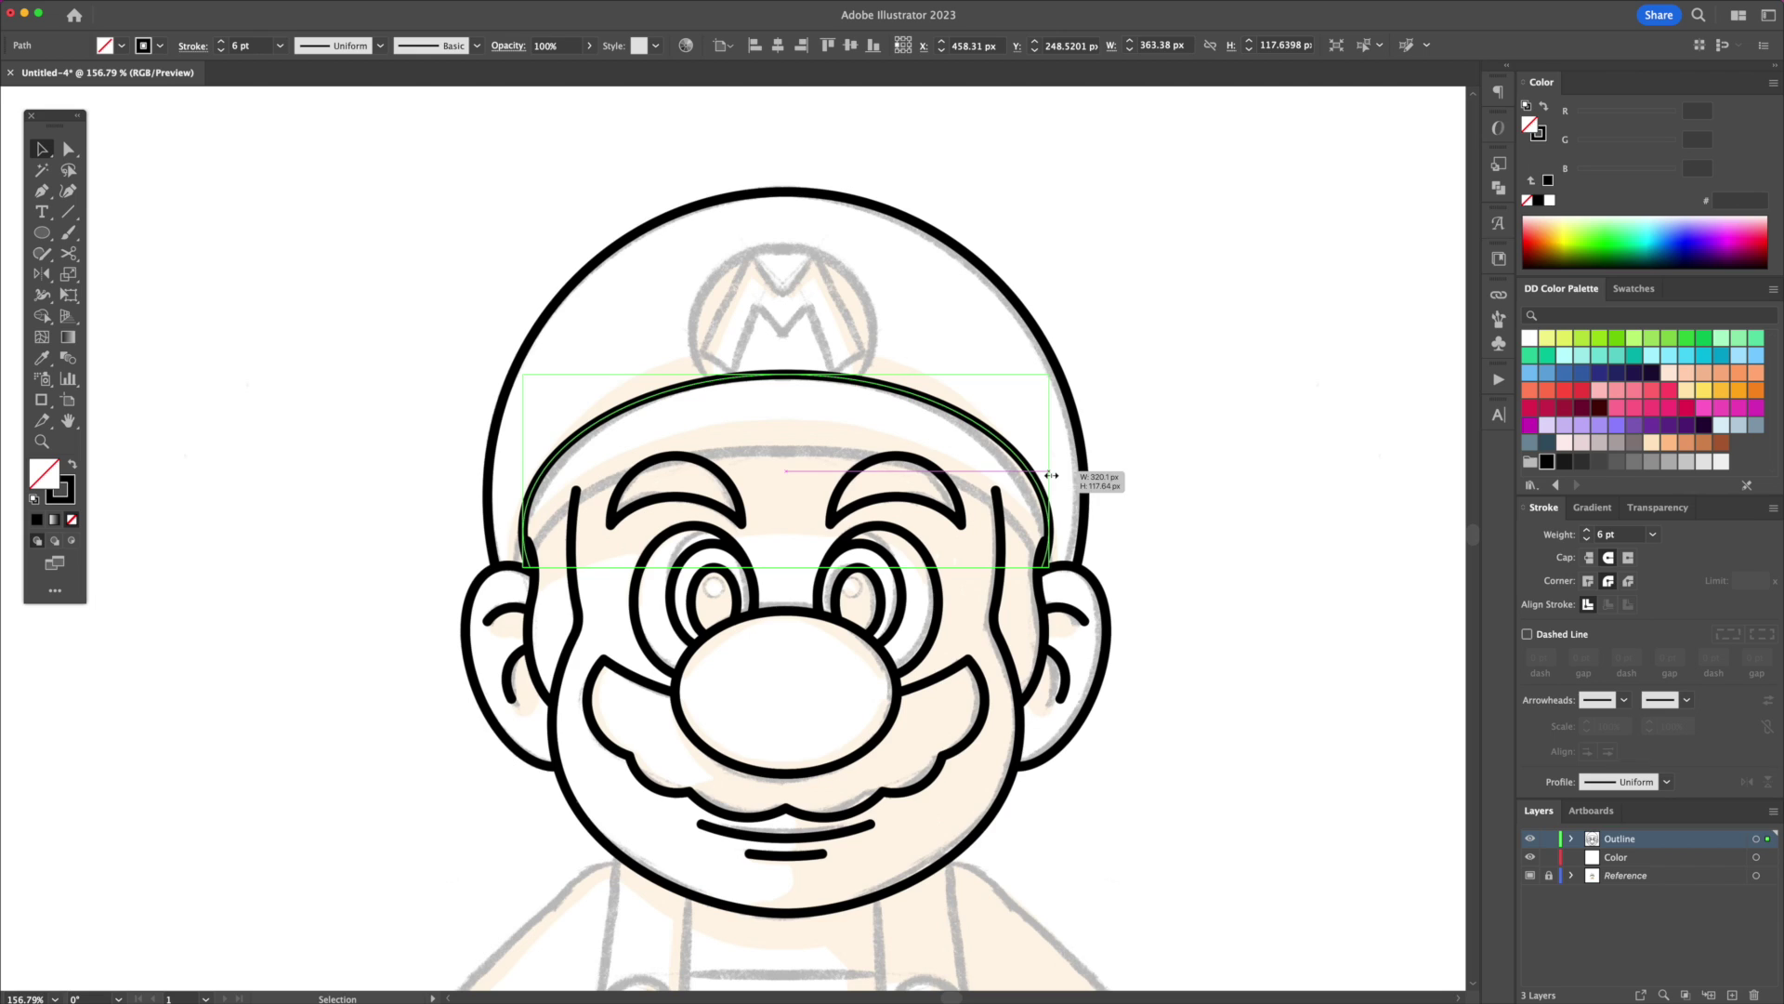
drag(791, 572, 785, 611)
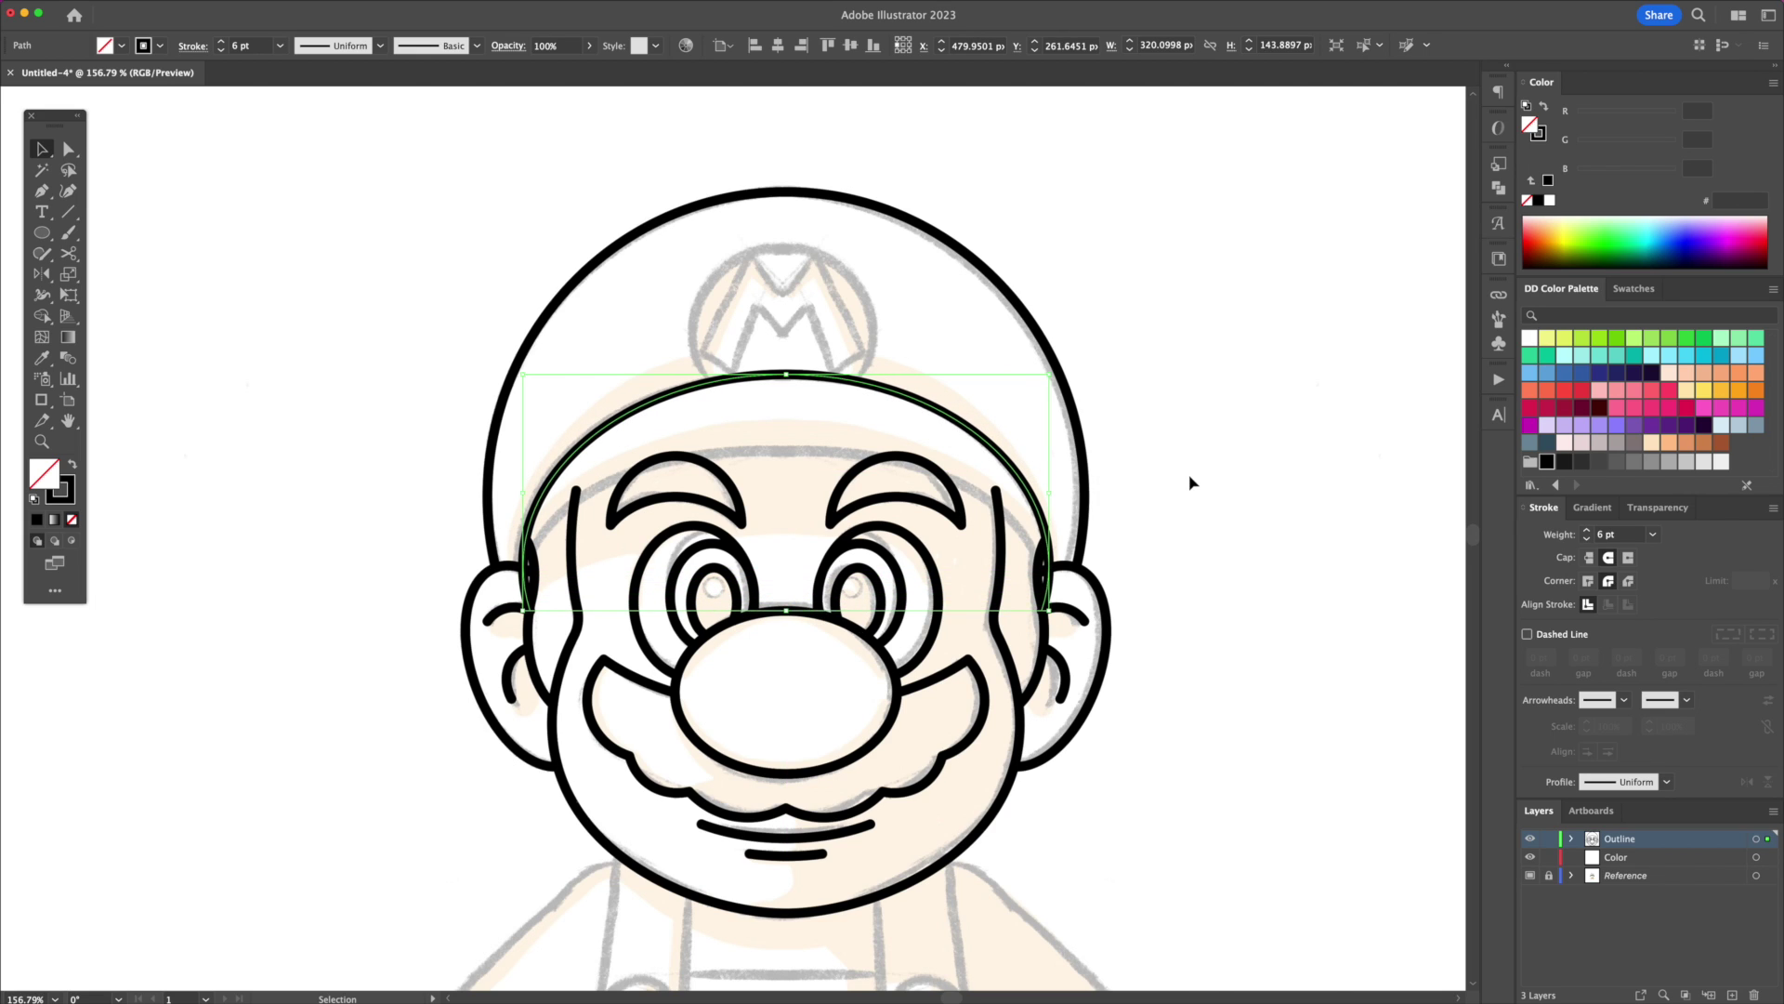
click(1190, 476)
Step: Trim the ends of the brim's upper curve where they extend past the tops of the ears
click(1014, 463)
shift+click(1067, 569)
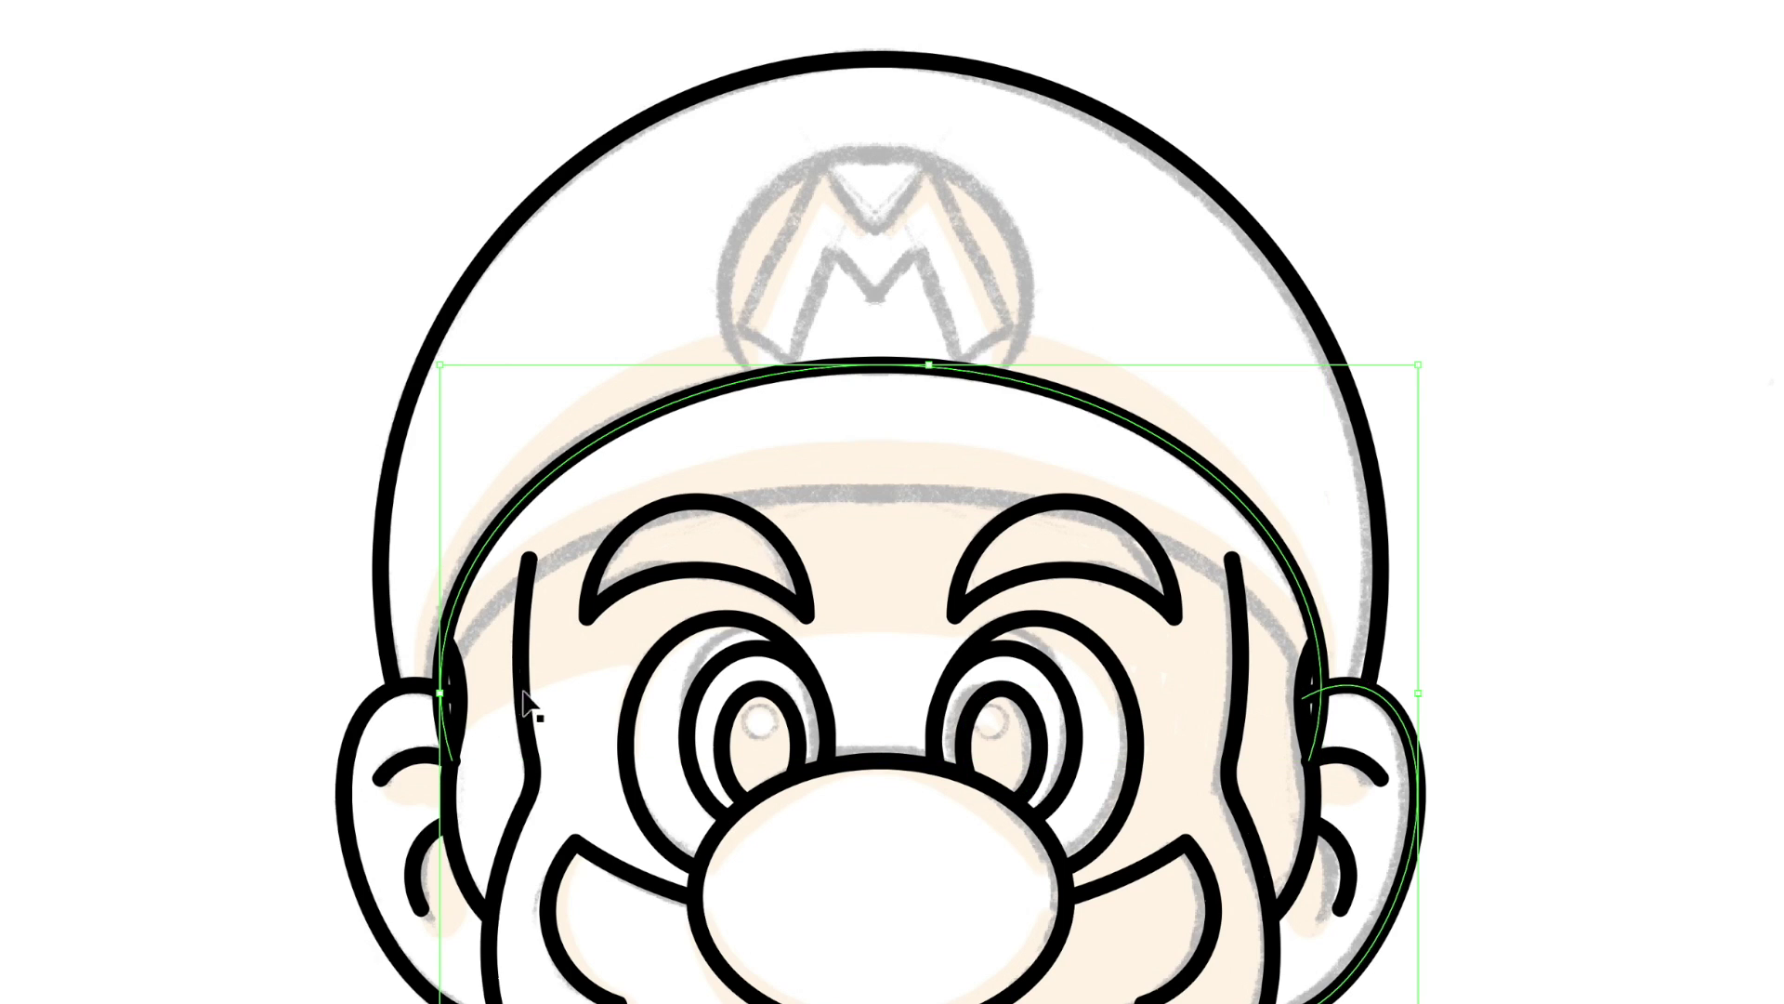
key(a)
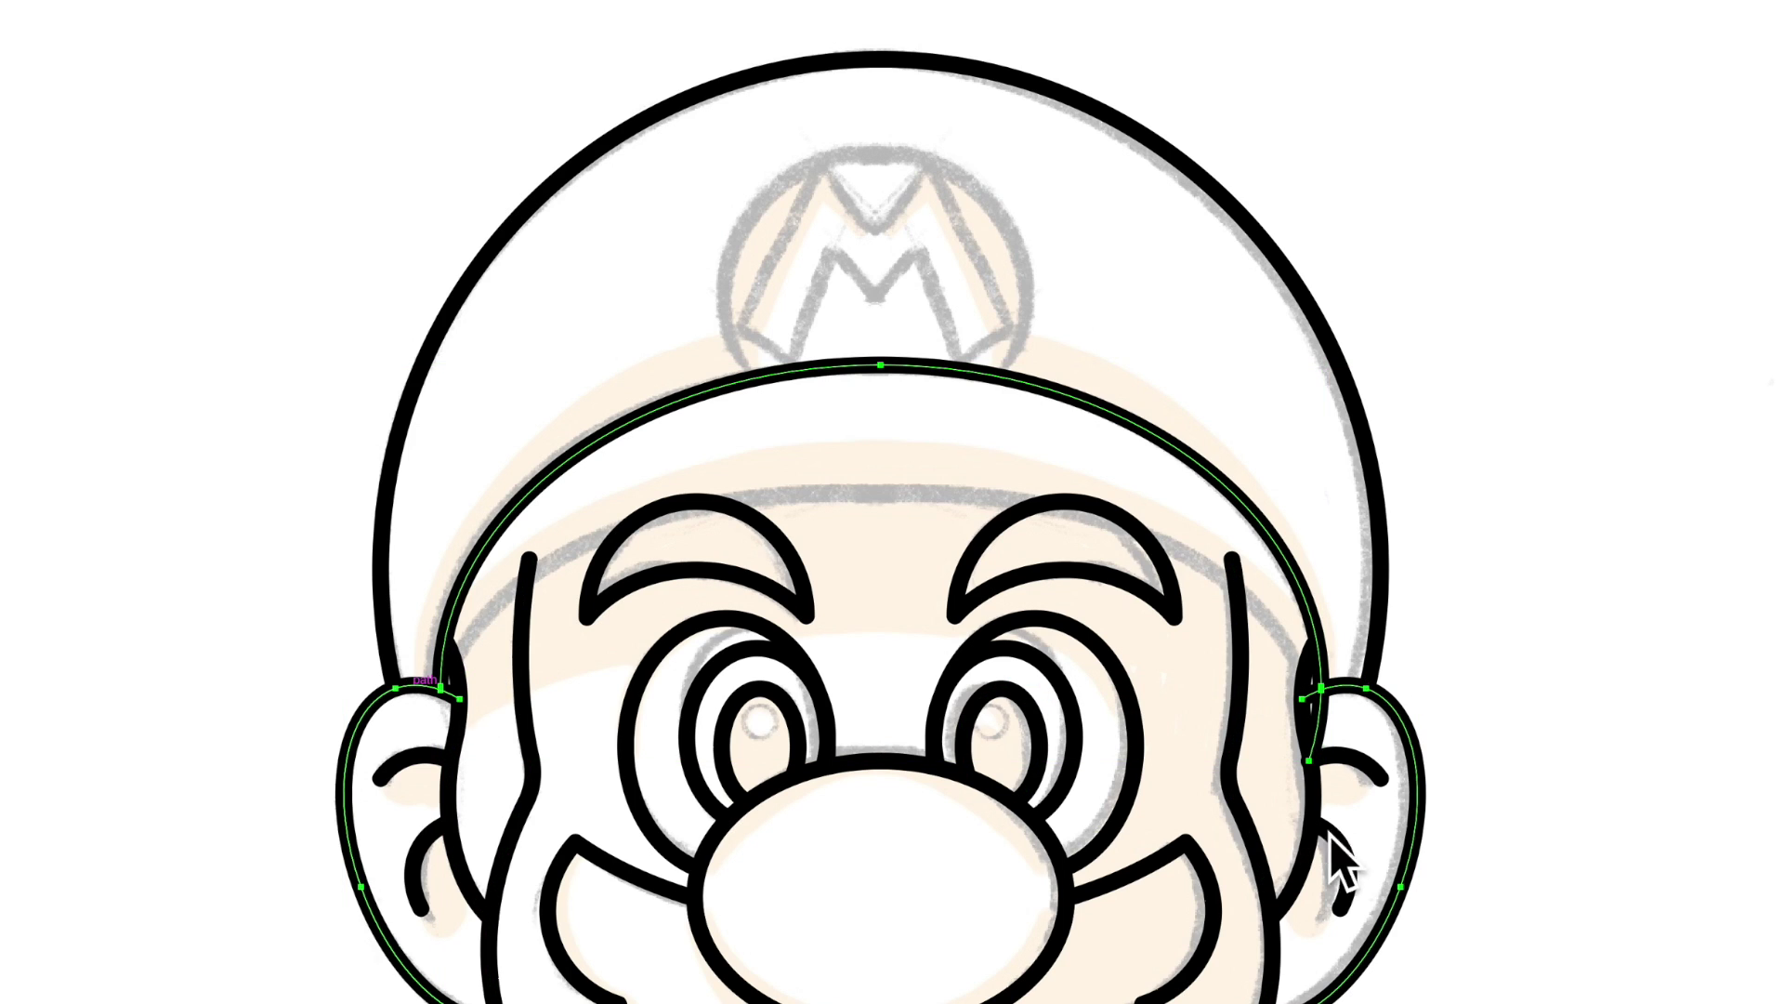
key(v)
click(1505, 653)
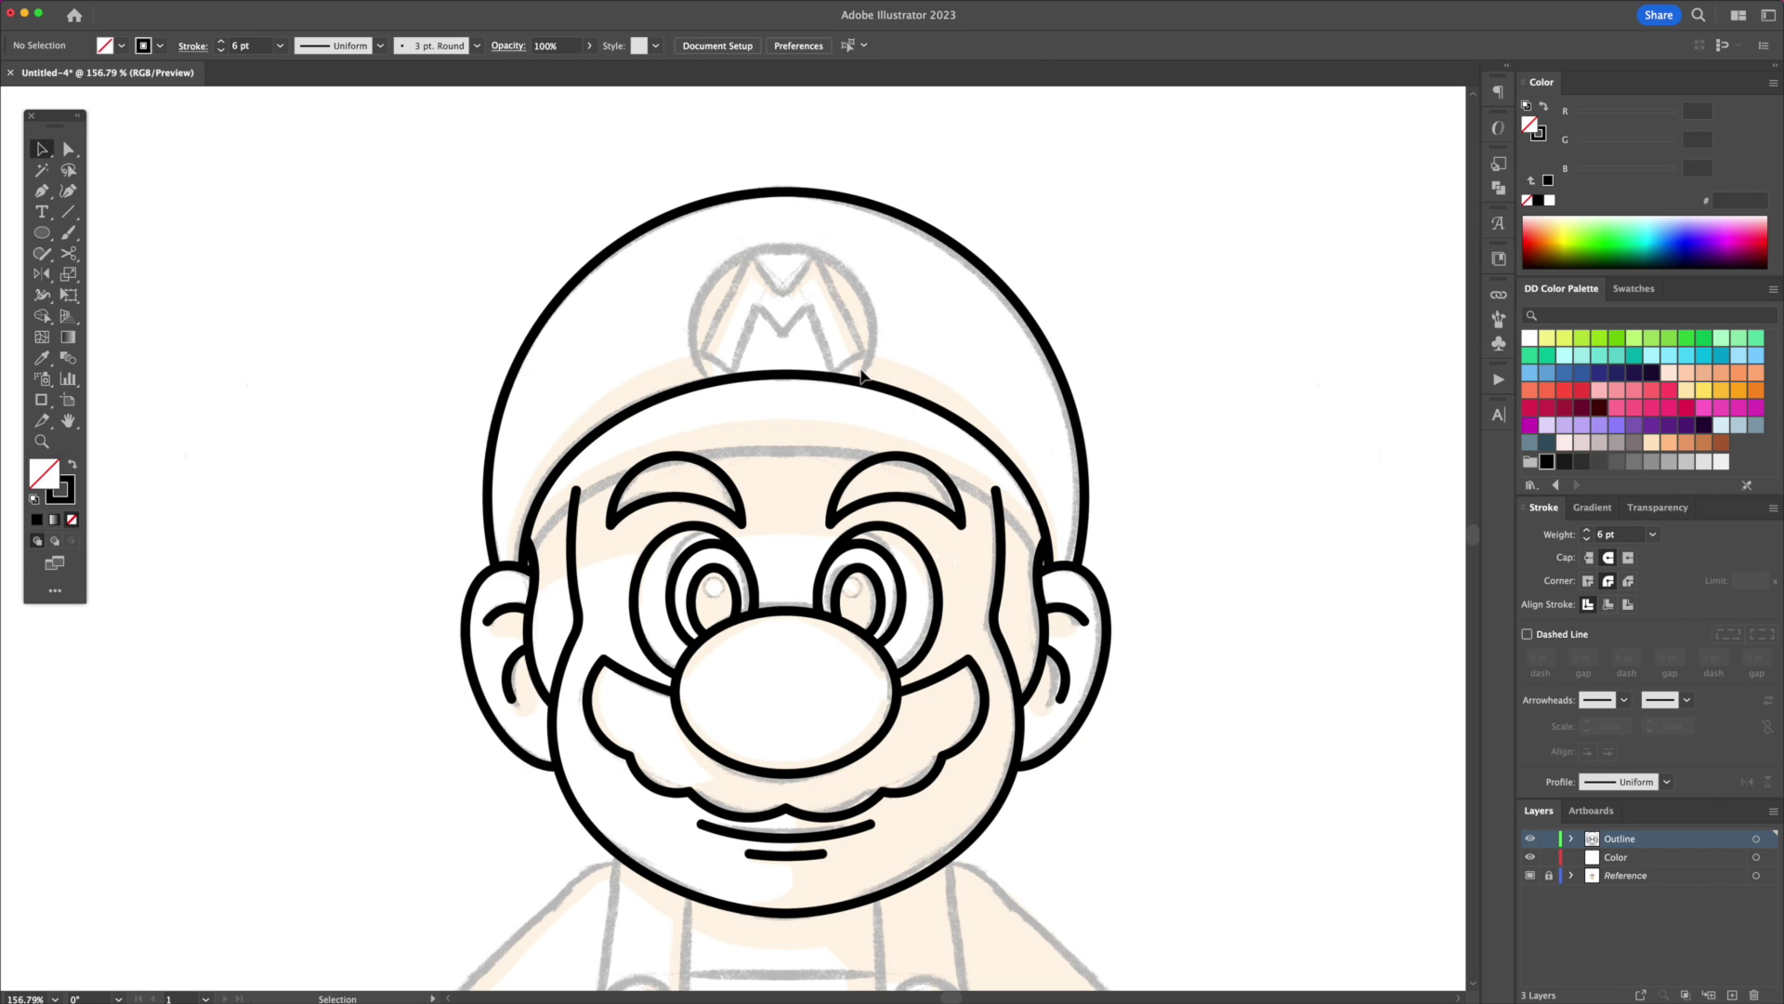
Step: Duplicate the brim's upper curve, lower its crest and widen it to form the brim's lower edge
click(862, 376)
drag(809, 386, 812, 455)
drag(1051, 548, 1080, 550)
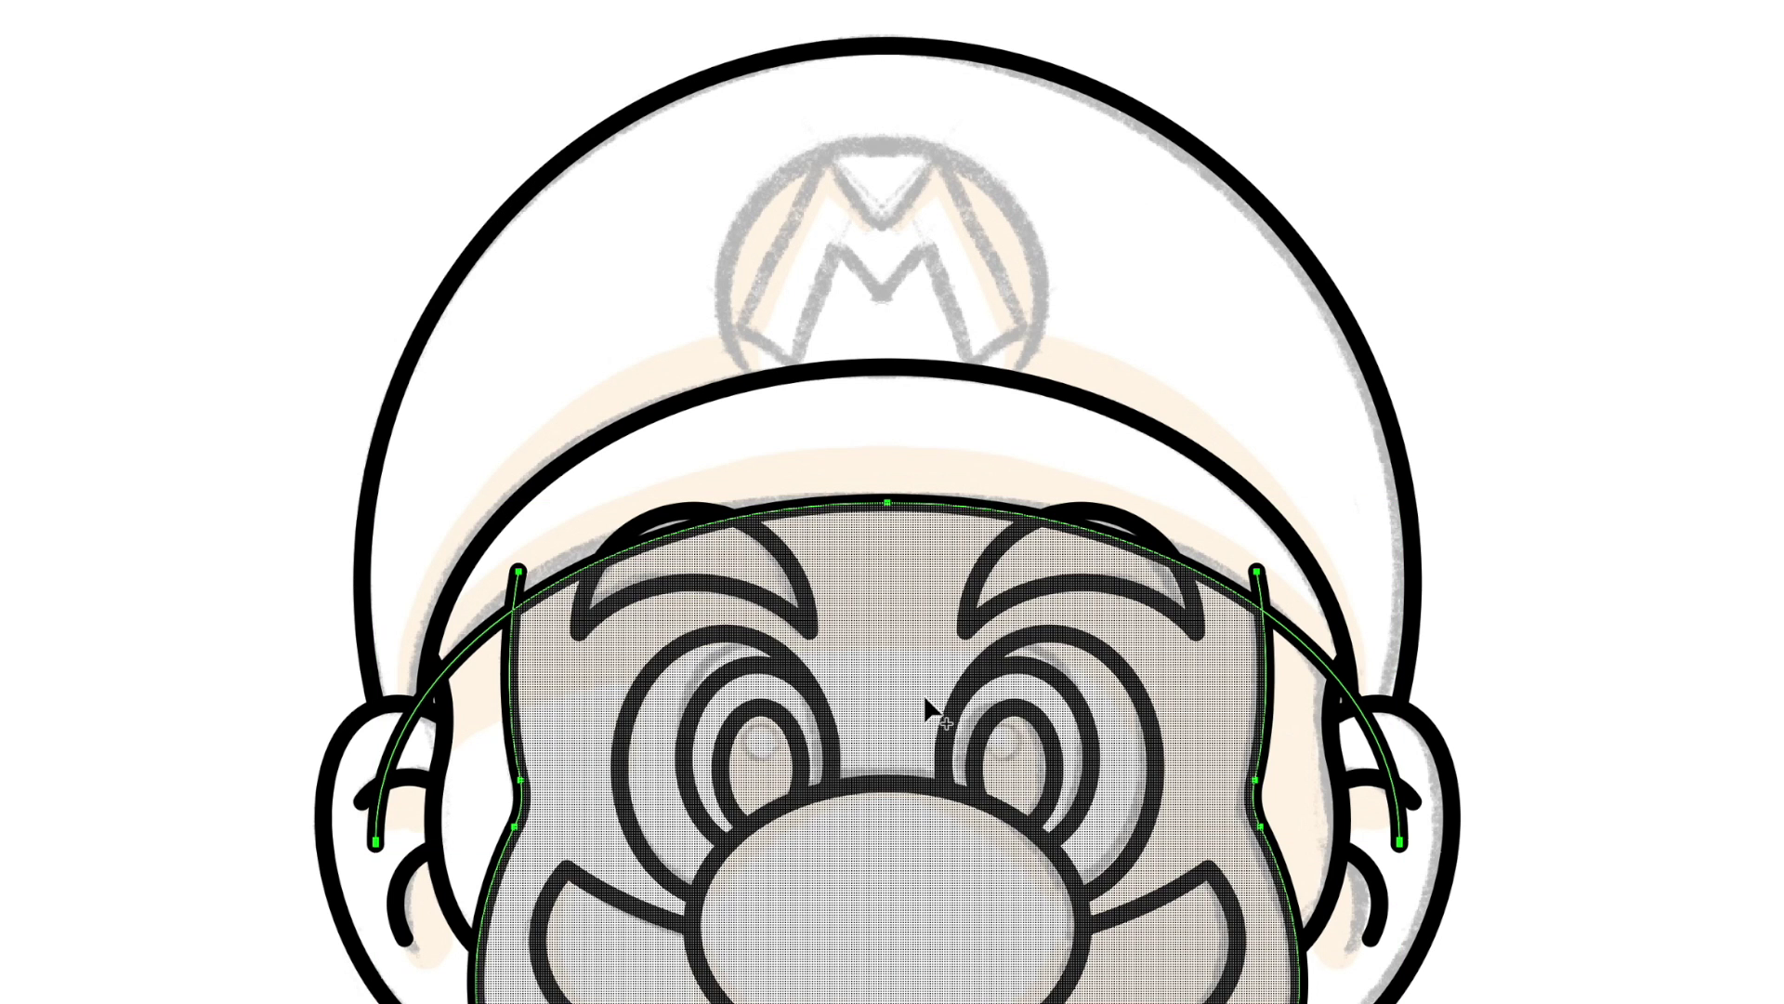
Step: Trim the ends of the brim's lower curve that run inside both ears with the Shape Builder
click(536, 585)
shift+click(1332, 723)
click(1374, 733)
shift+click(1433, 739)
shift+click(358, 715)
key(shift+m)
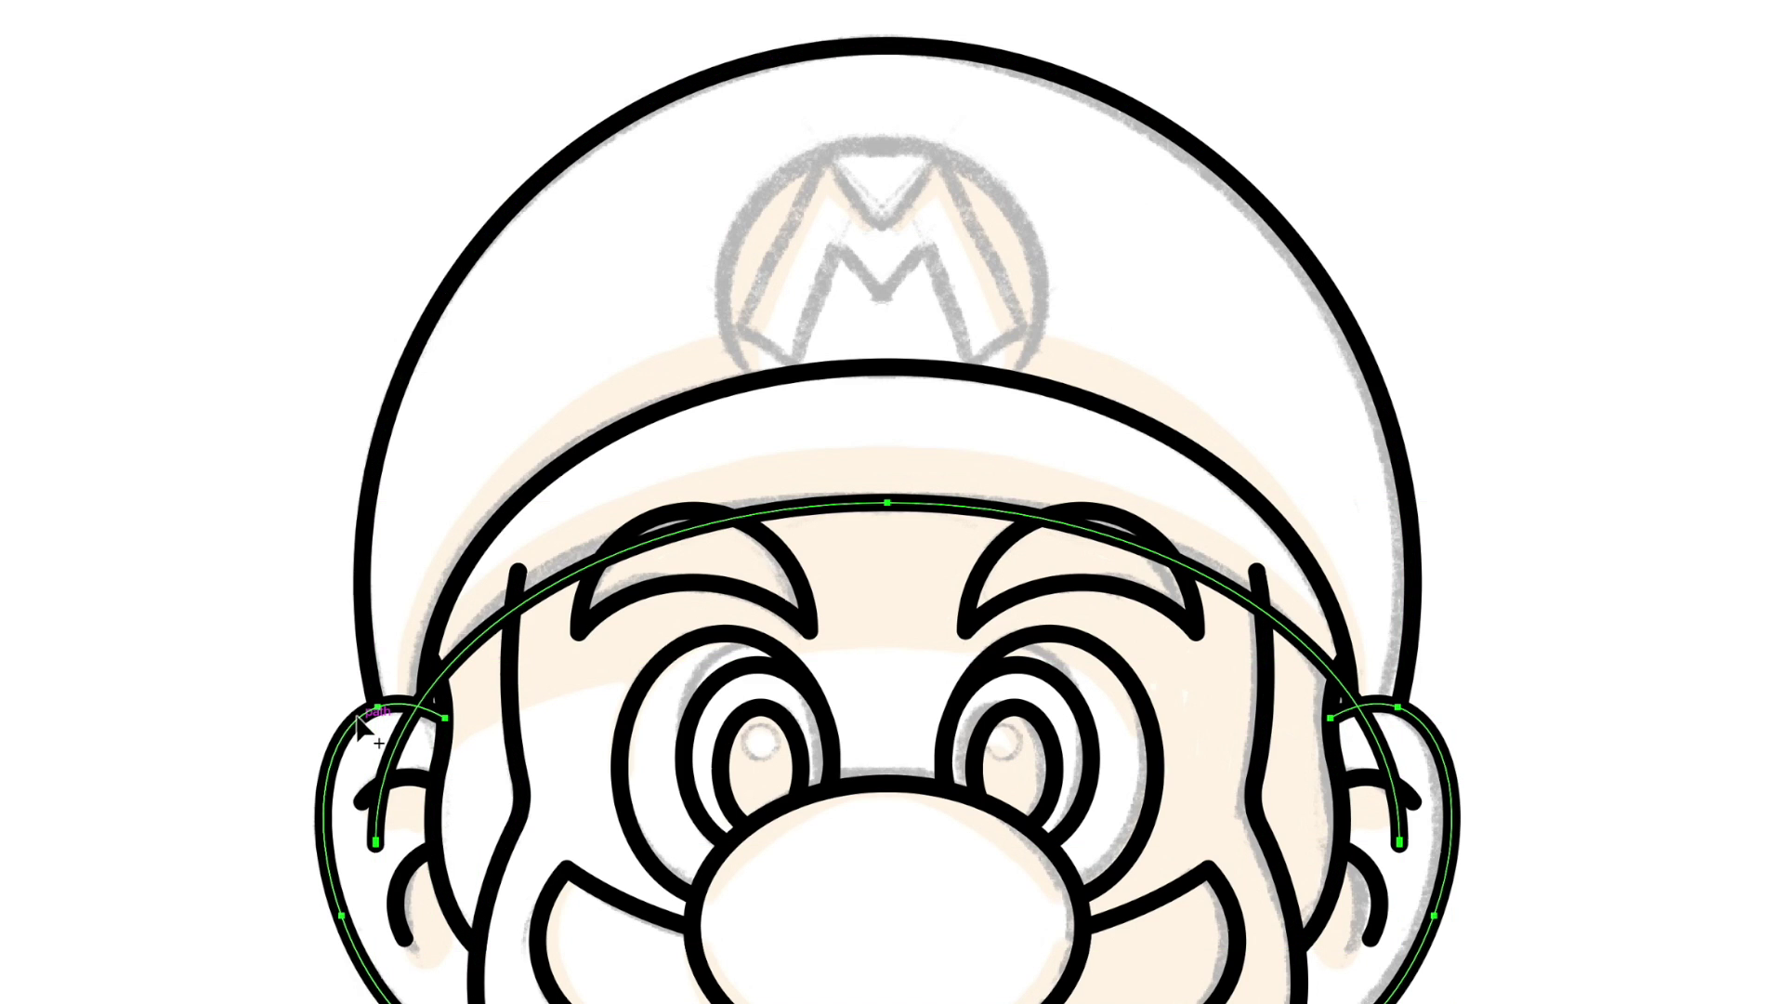
alt+click(397, 733)
alt+click(1377, 742)
Step: Trim the sideburn and inner ear line ends that poke above the brim's lower edge
key(v)
shift+click(515, 721)
shift+click(446, 708)
shift+click(1331, 732)
key(shift+m)
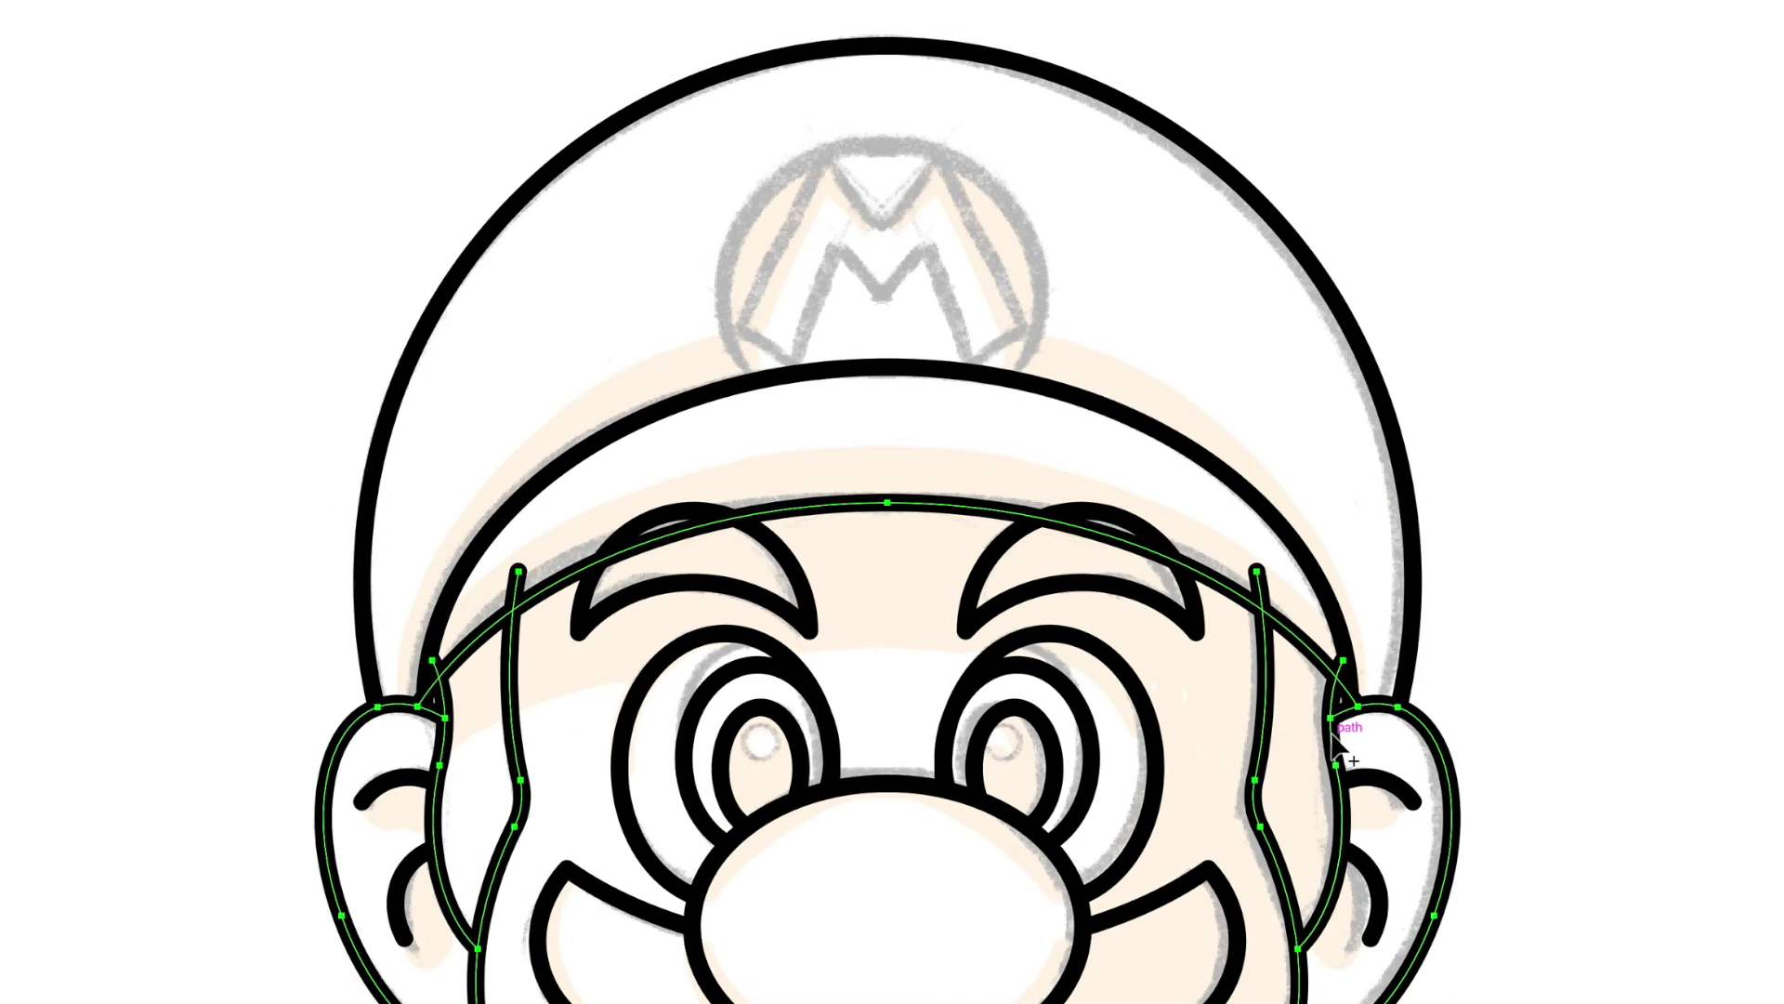
alt+click(517, 585)
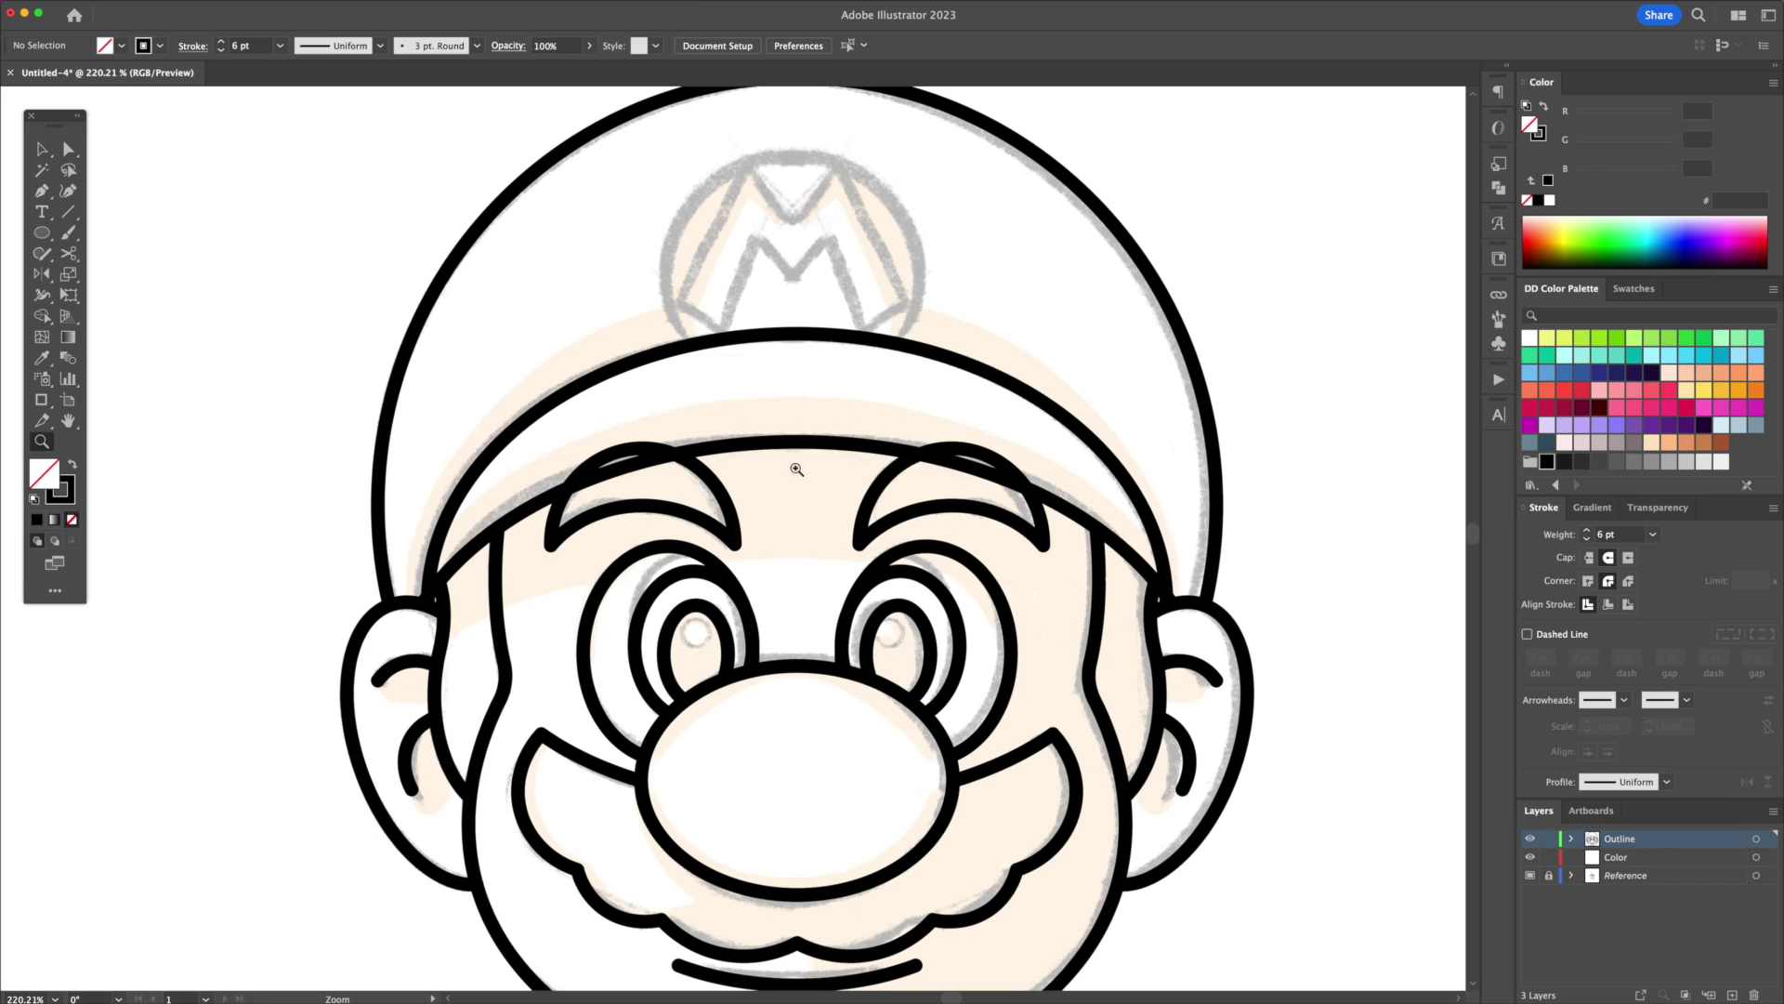
Step: Trim the tops of both eyebrows that overlap the brim with the Shape Builder
click(710, 483)
shift+click(889, 474)
shift+click(855, 446)
key(shift+m)
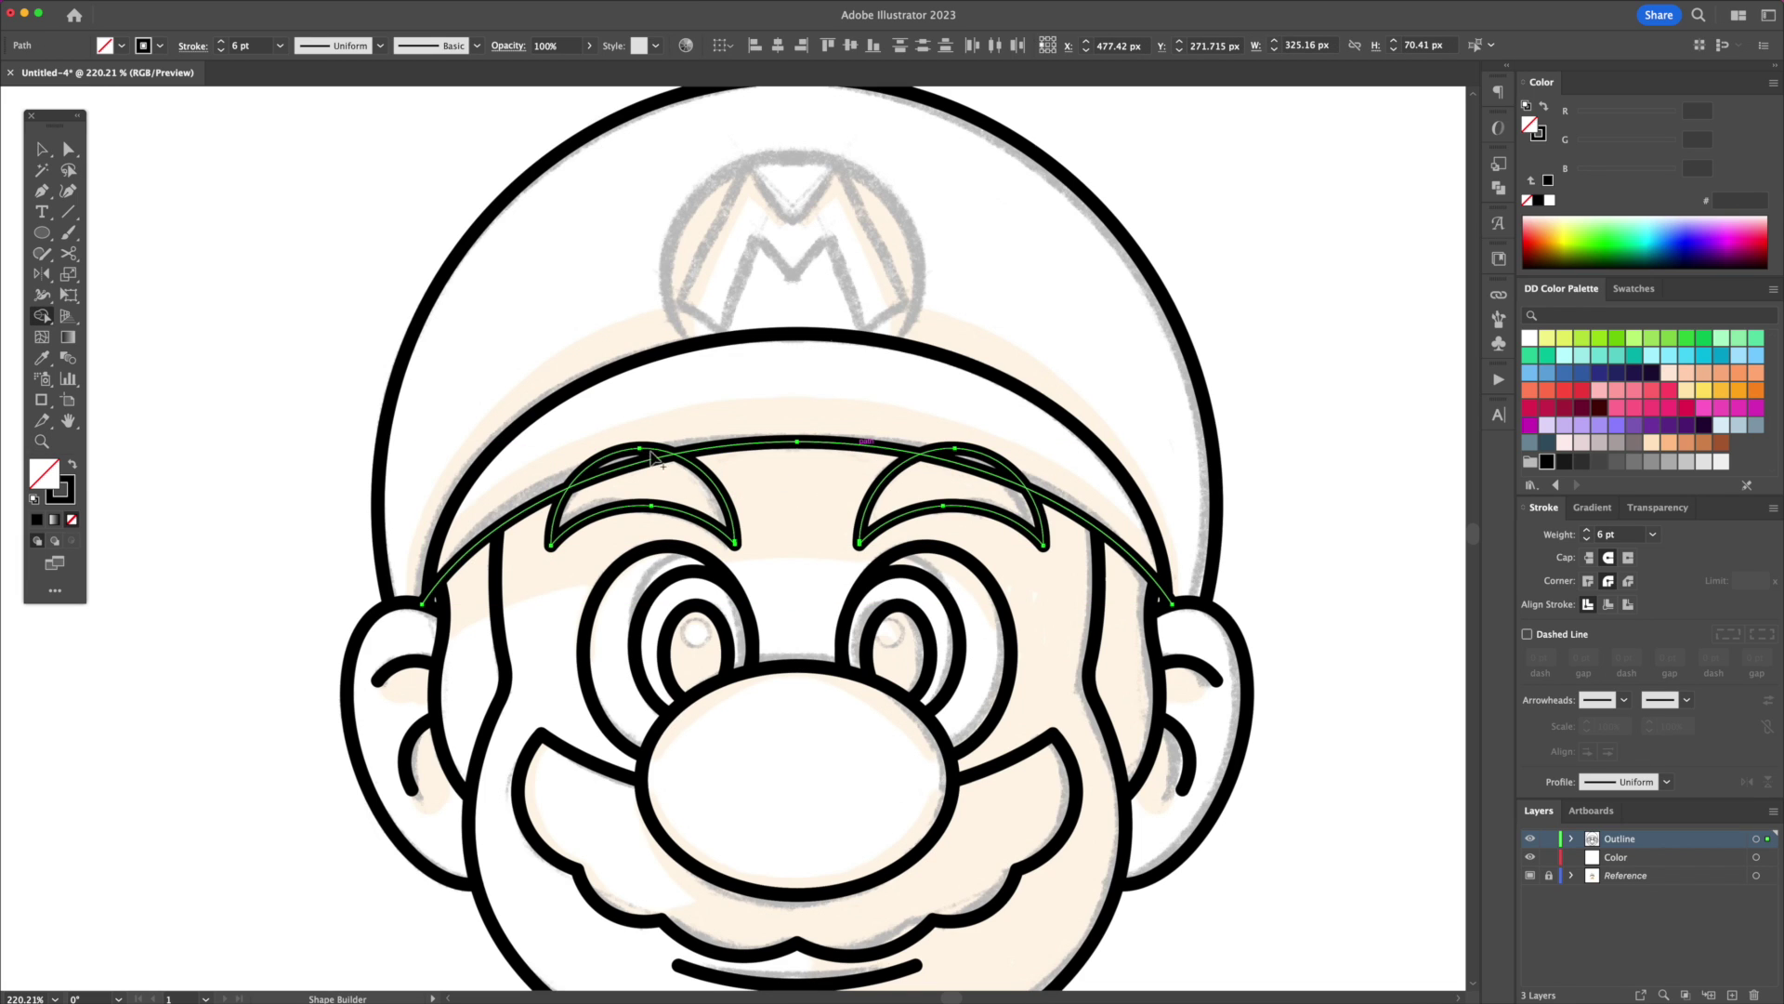
alt+click(978, 452)
Step: Draw an ellipse about 112 × 106 px for the cap badge and trim its part below the brim edge
key(v)
drag(800, 463, 929, 571)
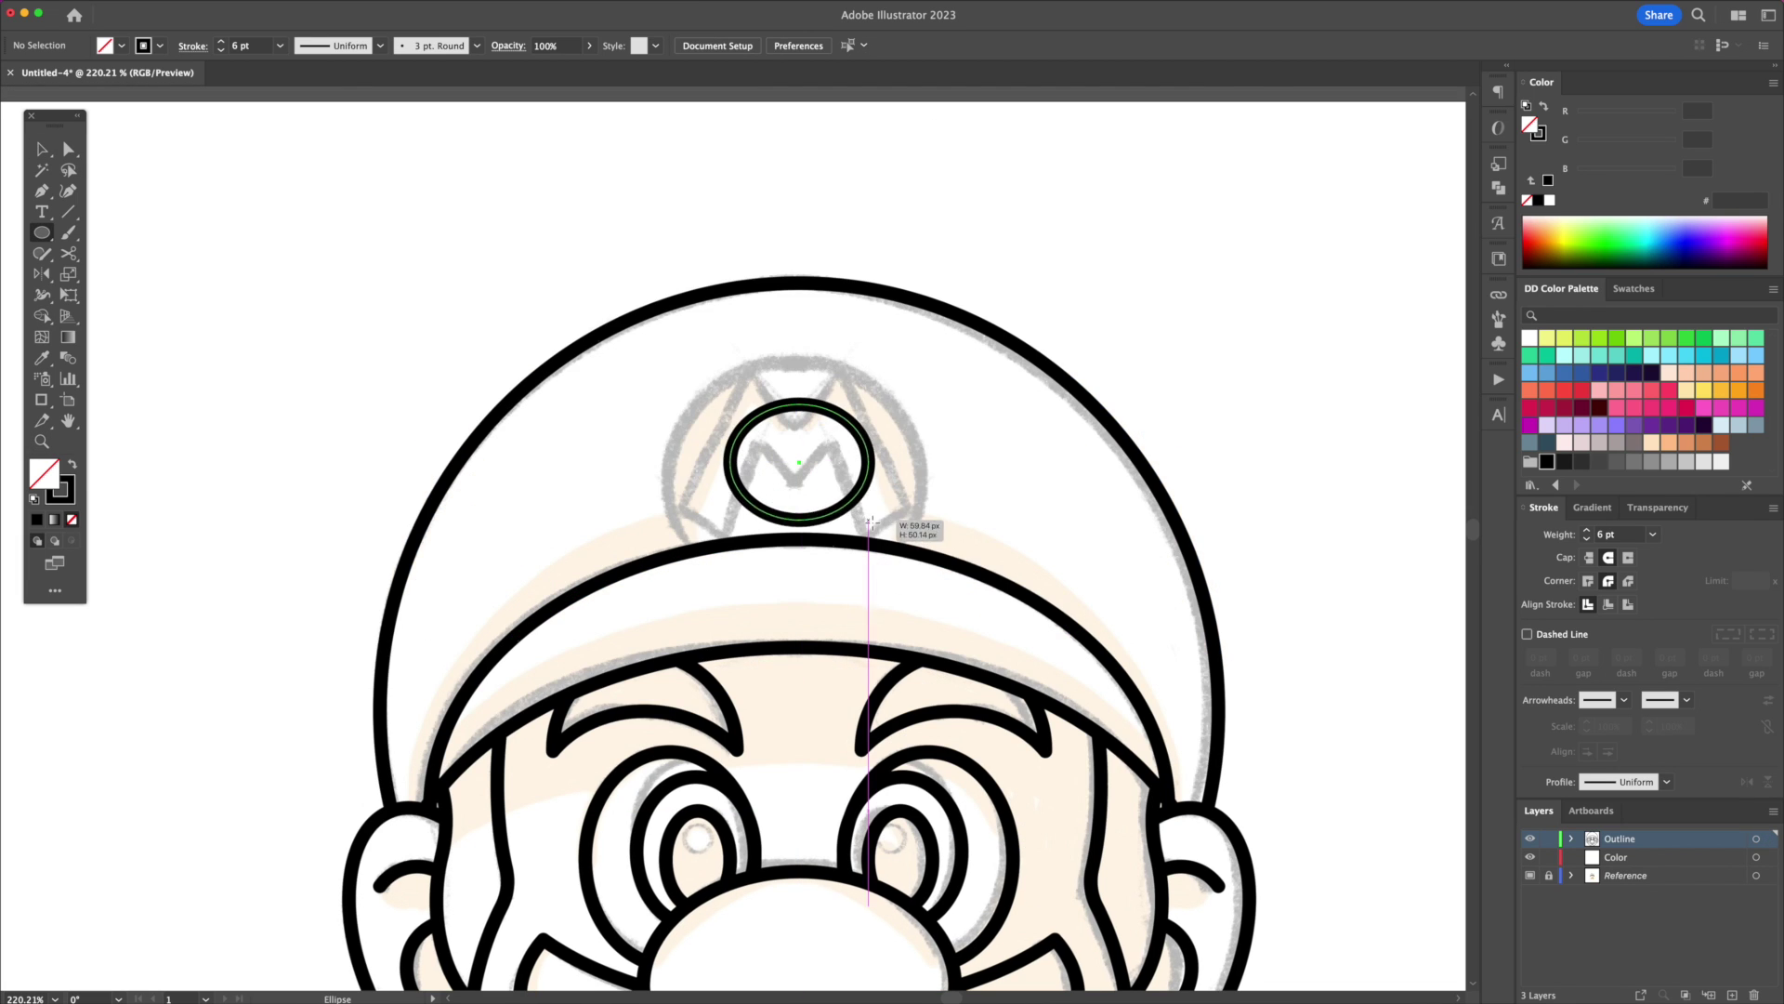
key(v)
drag(799, 570, 799, 599)
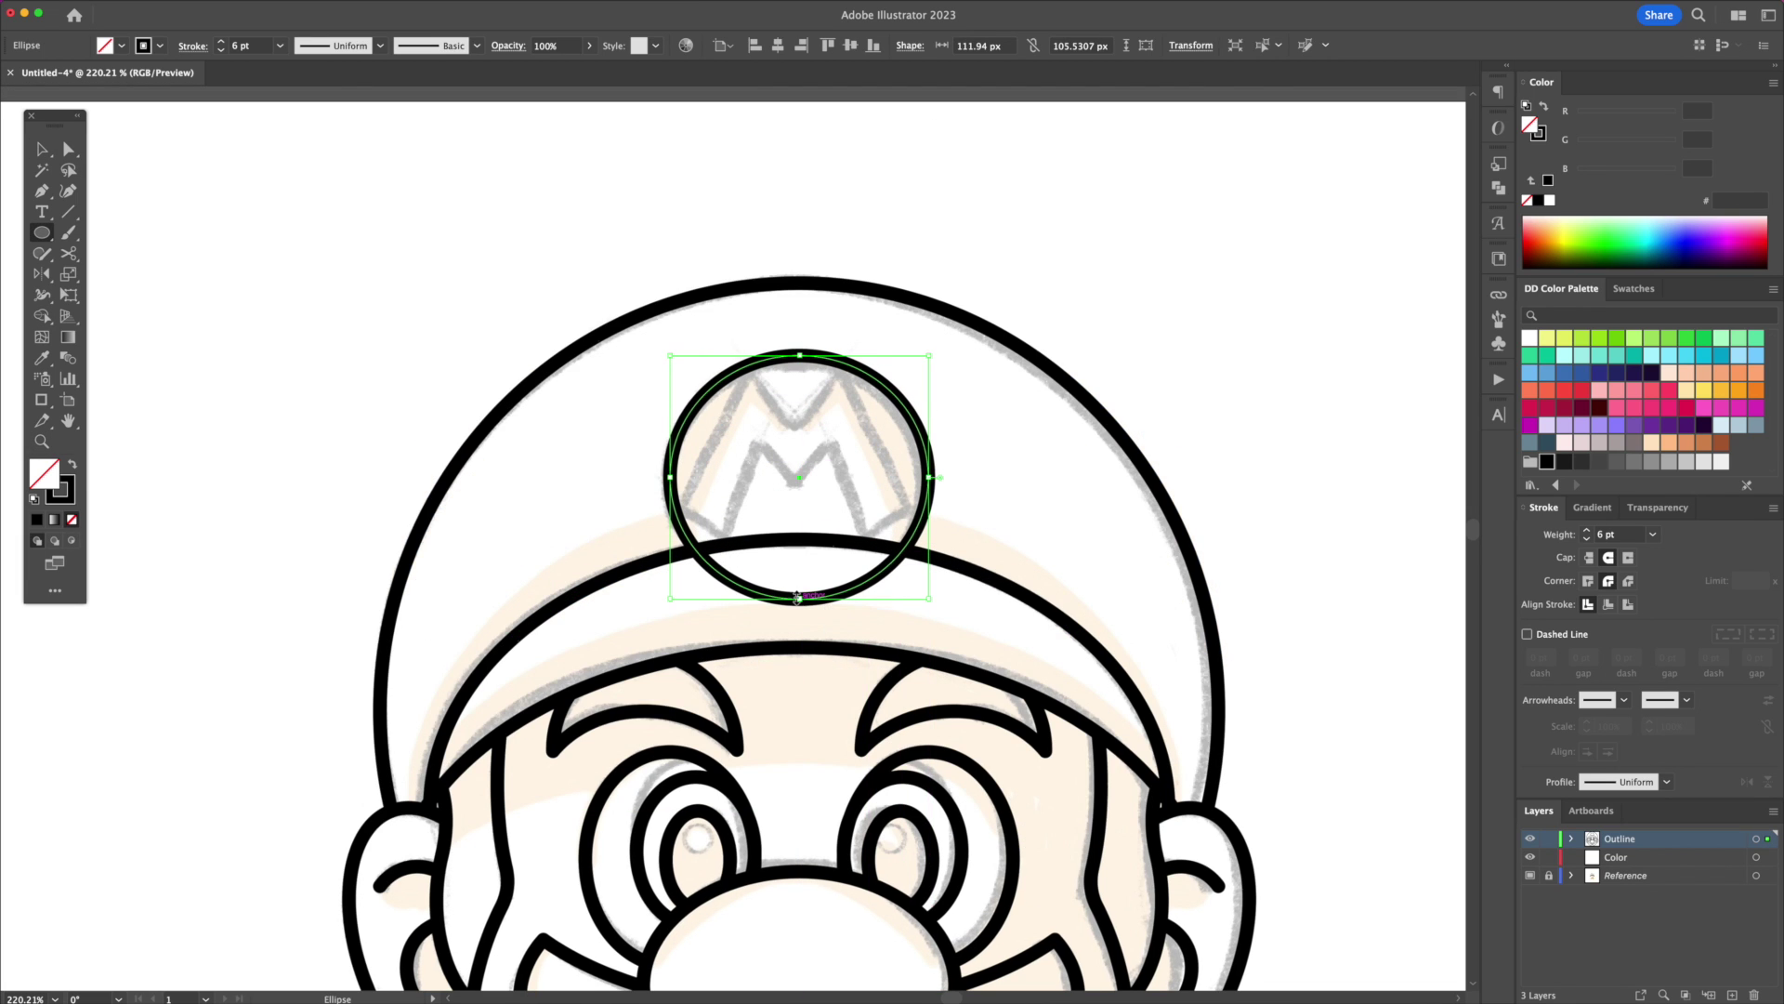
shift+click(928, 560)
key(ctrl+shift+bracketleft)
click(1203, 338)
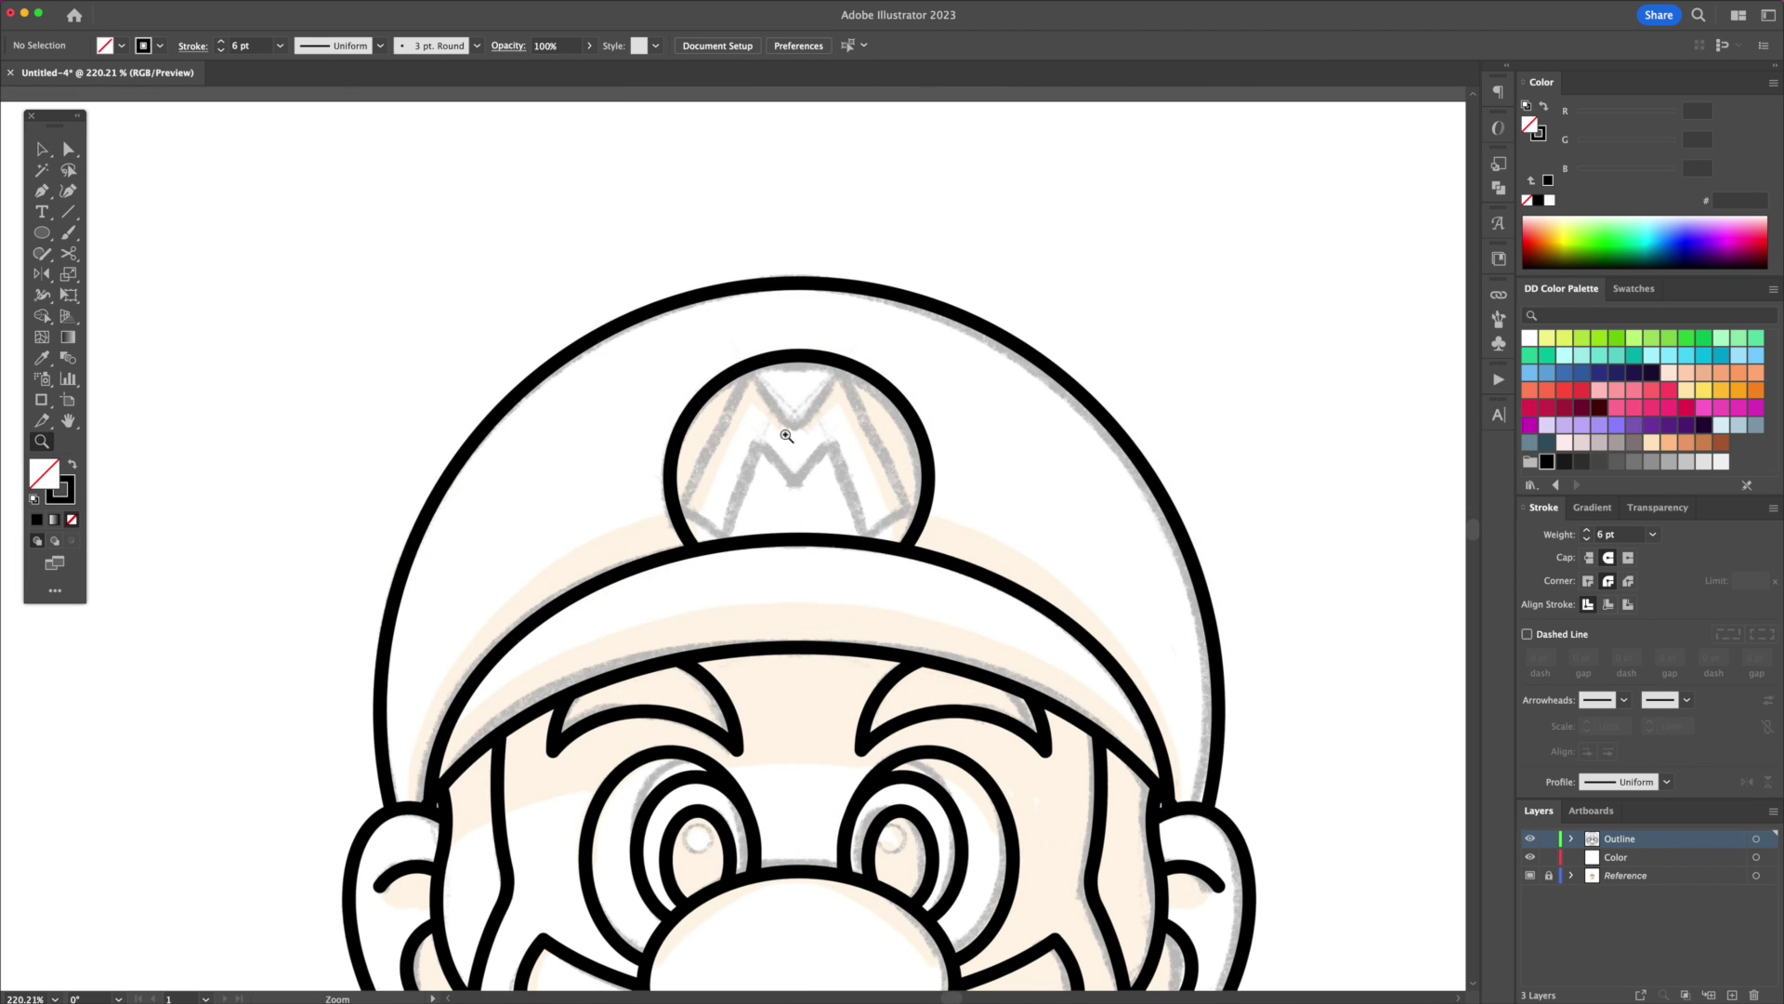
Step: Draw the closed left half of the letter M inside the cap badge with the Pen tool
drag(787, 437, 817, 502)
key(p)
click(800, 484)
click(800, 430)
click(748, 366)
click(675, 510)
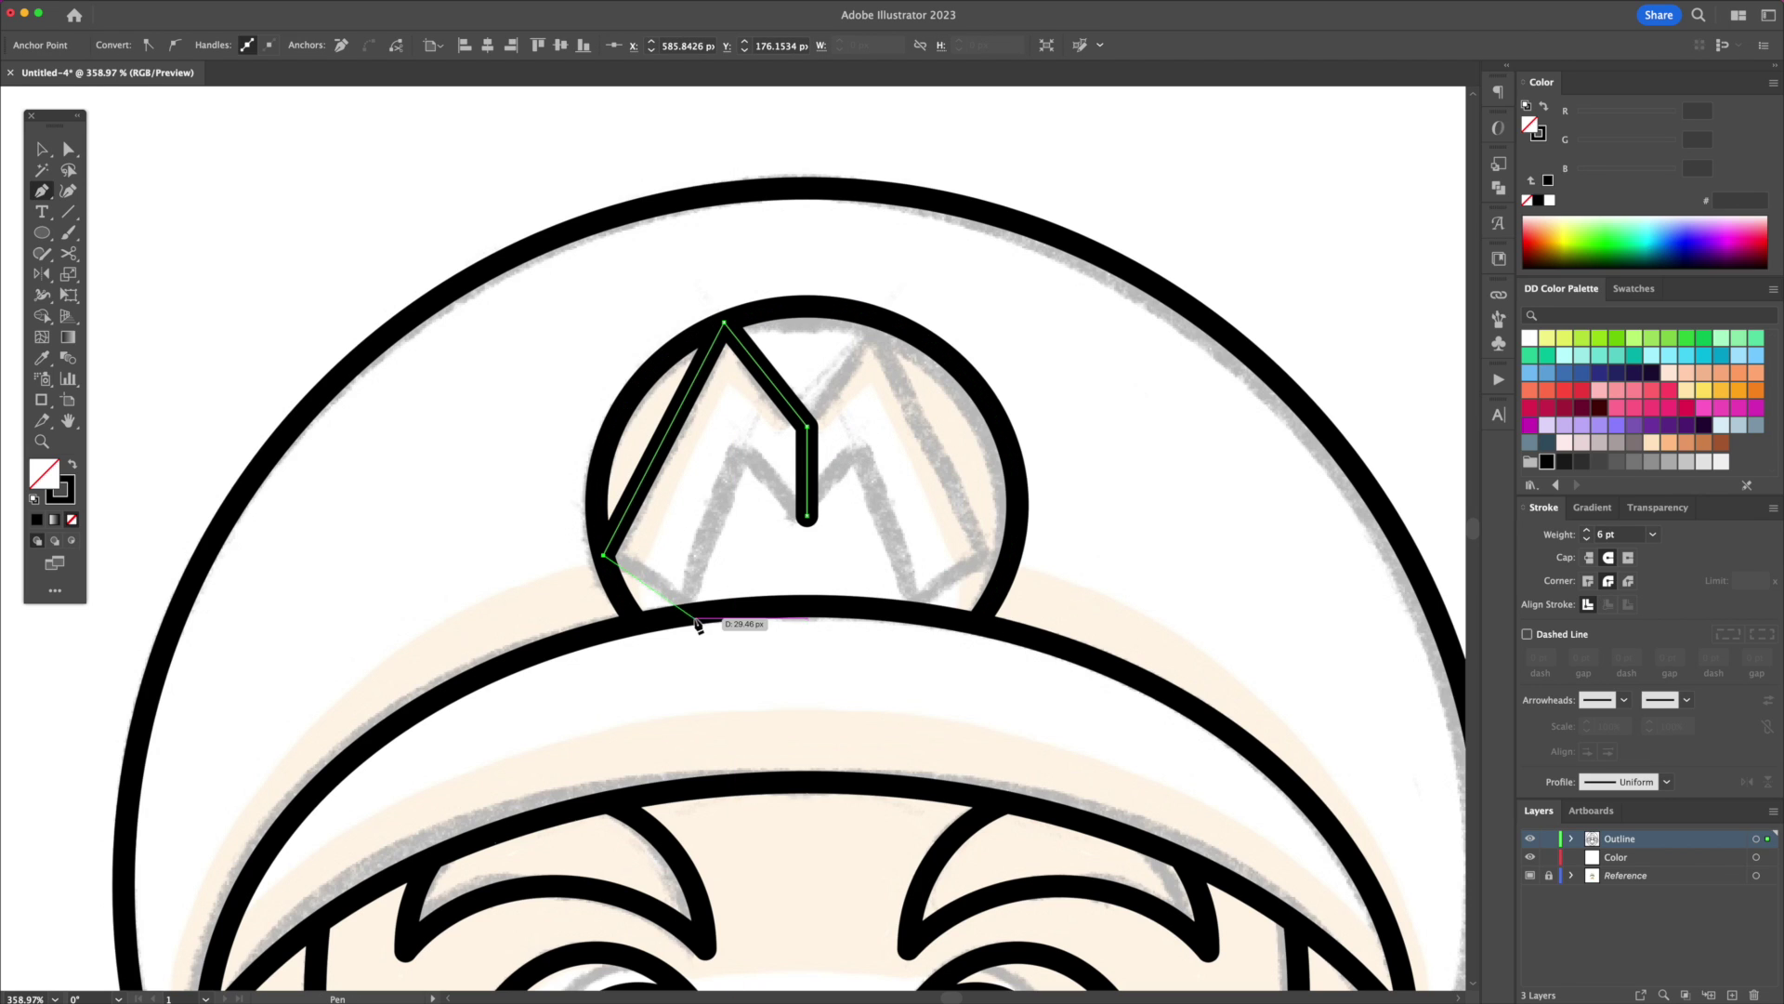
click(688, 616)
click(738, 454)
click(807, 516)
Step: Reflect a copy of the M half across its centre line and merge the halves with the Shape Builder
key(v)
key(o)
alt+click(809, 427)
click(345, 603)
key(shift+m)
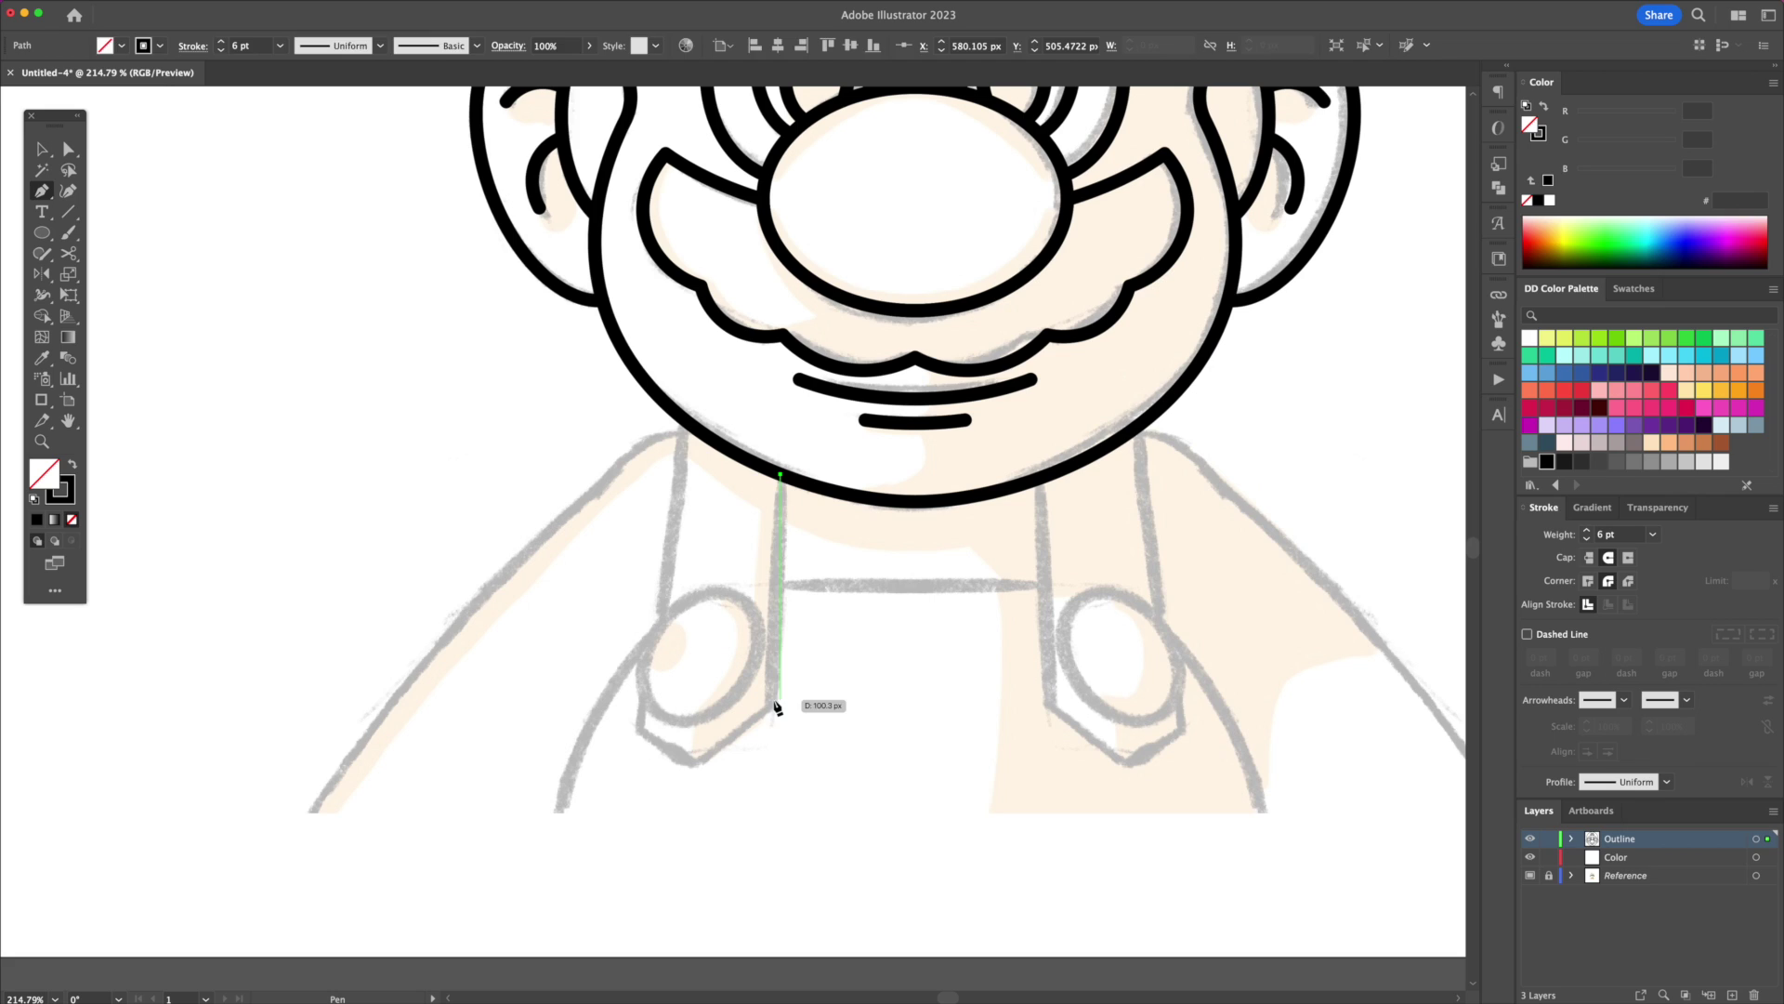
Step: Draw the left overall strap with its pointed end, starting and finishing on the chin outline
click(780, 703)
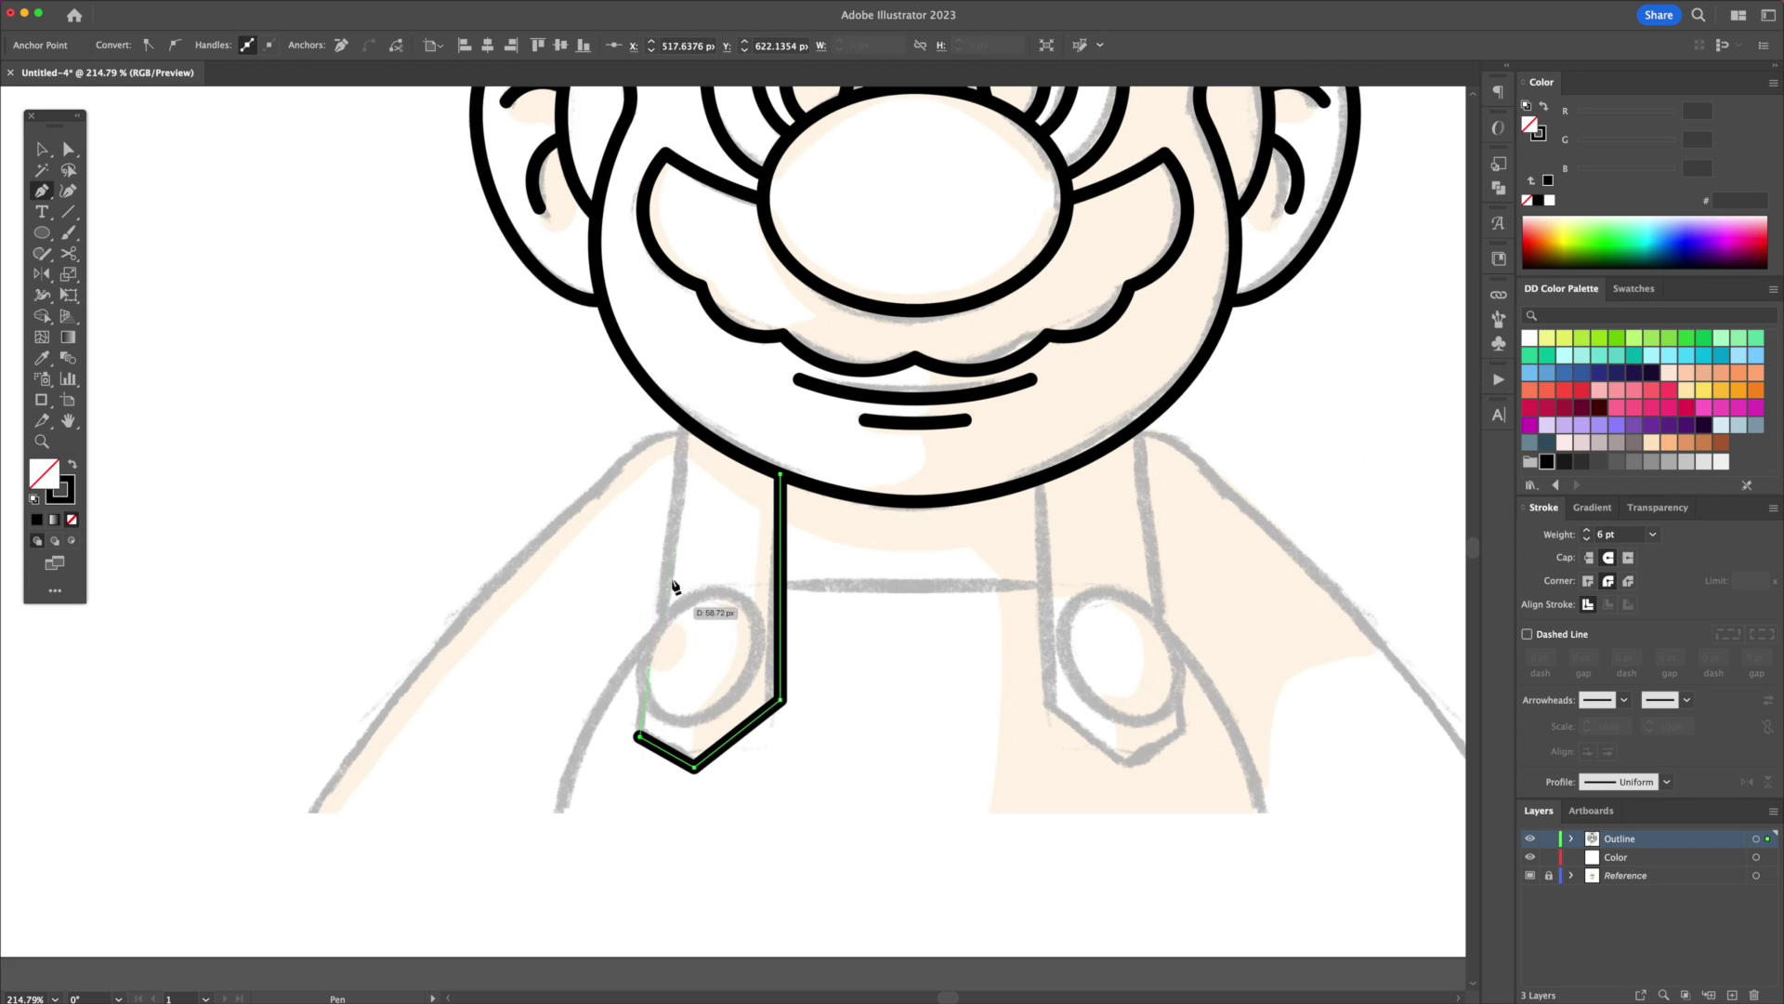
click(685, 420)
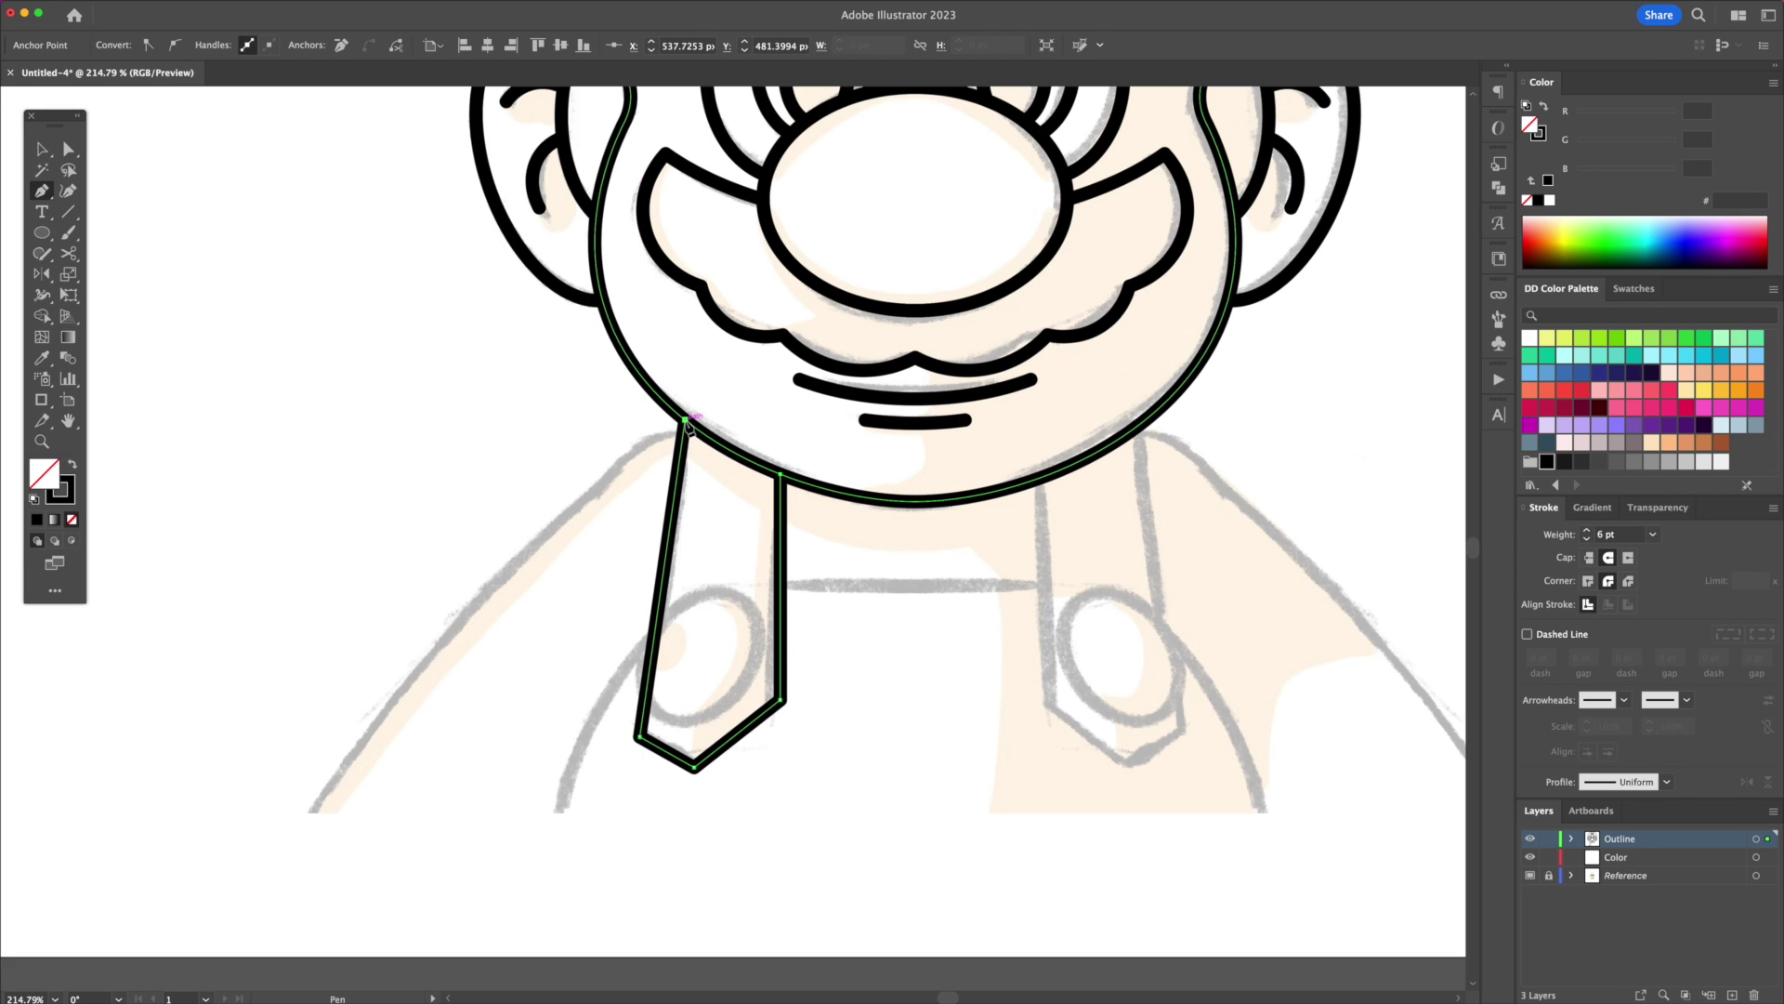
key(v)
click(902, 590)
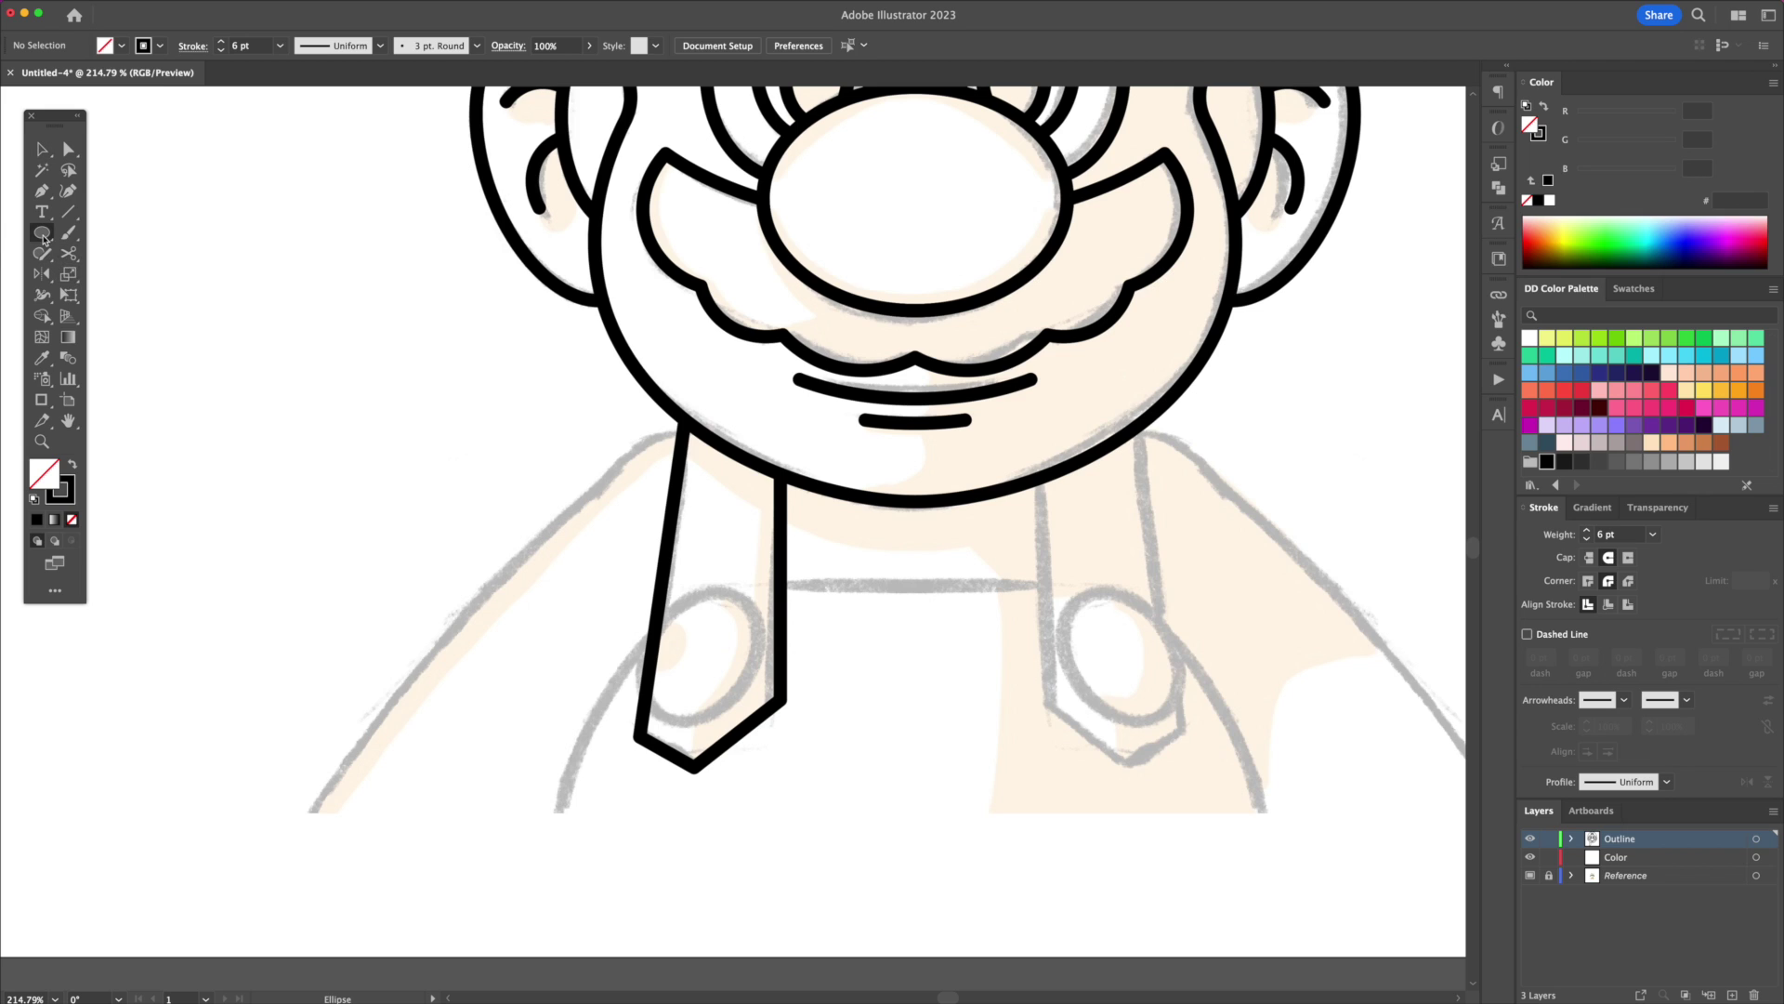
Step: Draw an ellipse about 48 × 64 px for the left strap button, tilt it and align it with the sketch
drag(666, 631, 755, 744)
key(r)
mouse_move(734, 594)
mouse_down()
mouse_move(755, 609)
mouse_move(734, 630)
mouse_move(774, 620)
mouse_up()
key(v)
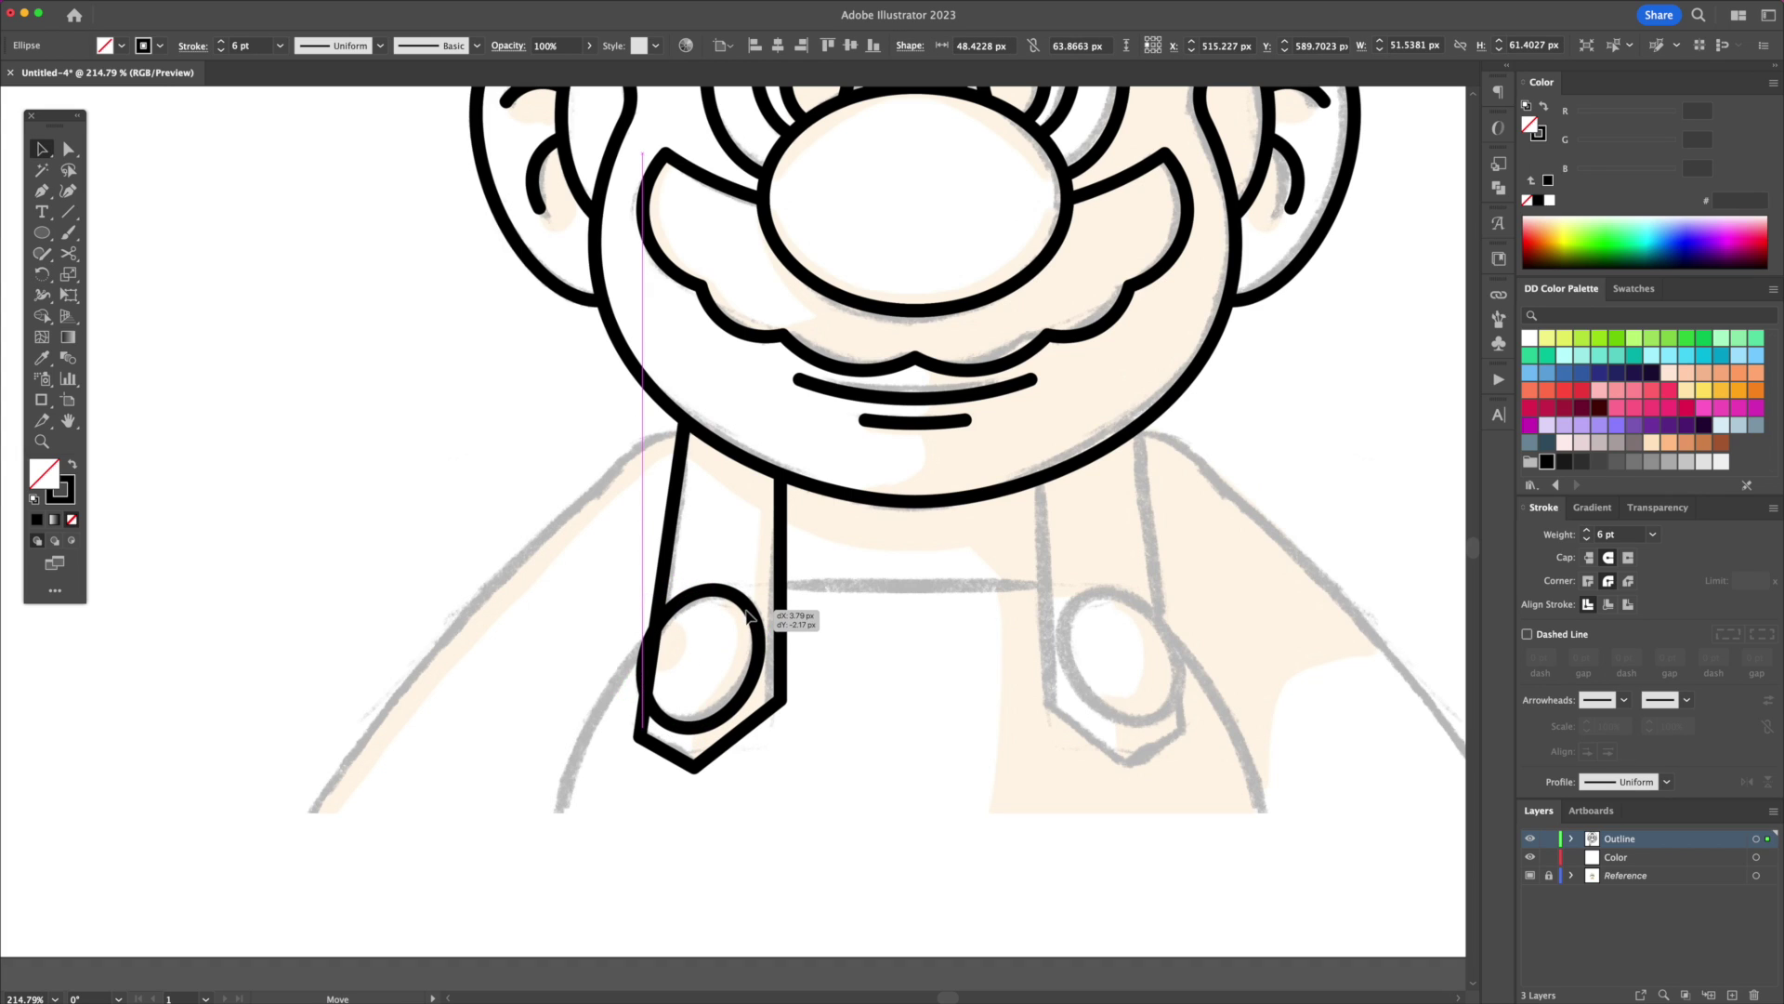
Step: Trim the strap edge that crosses the inside of the button with the Shape Builder
shift+click(667, 576)
key(shift+m)
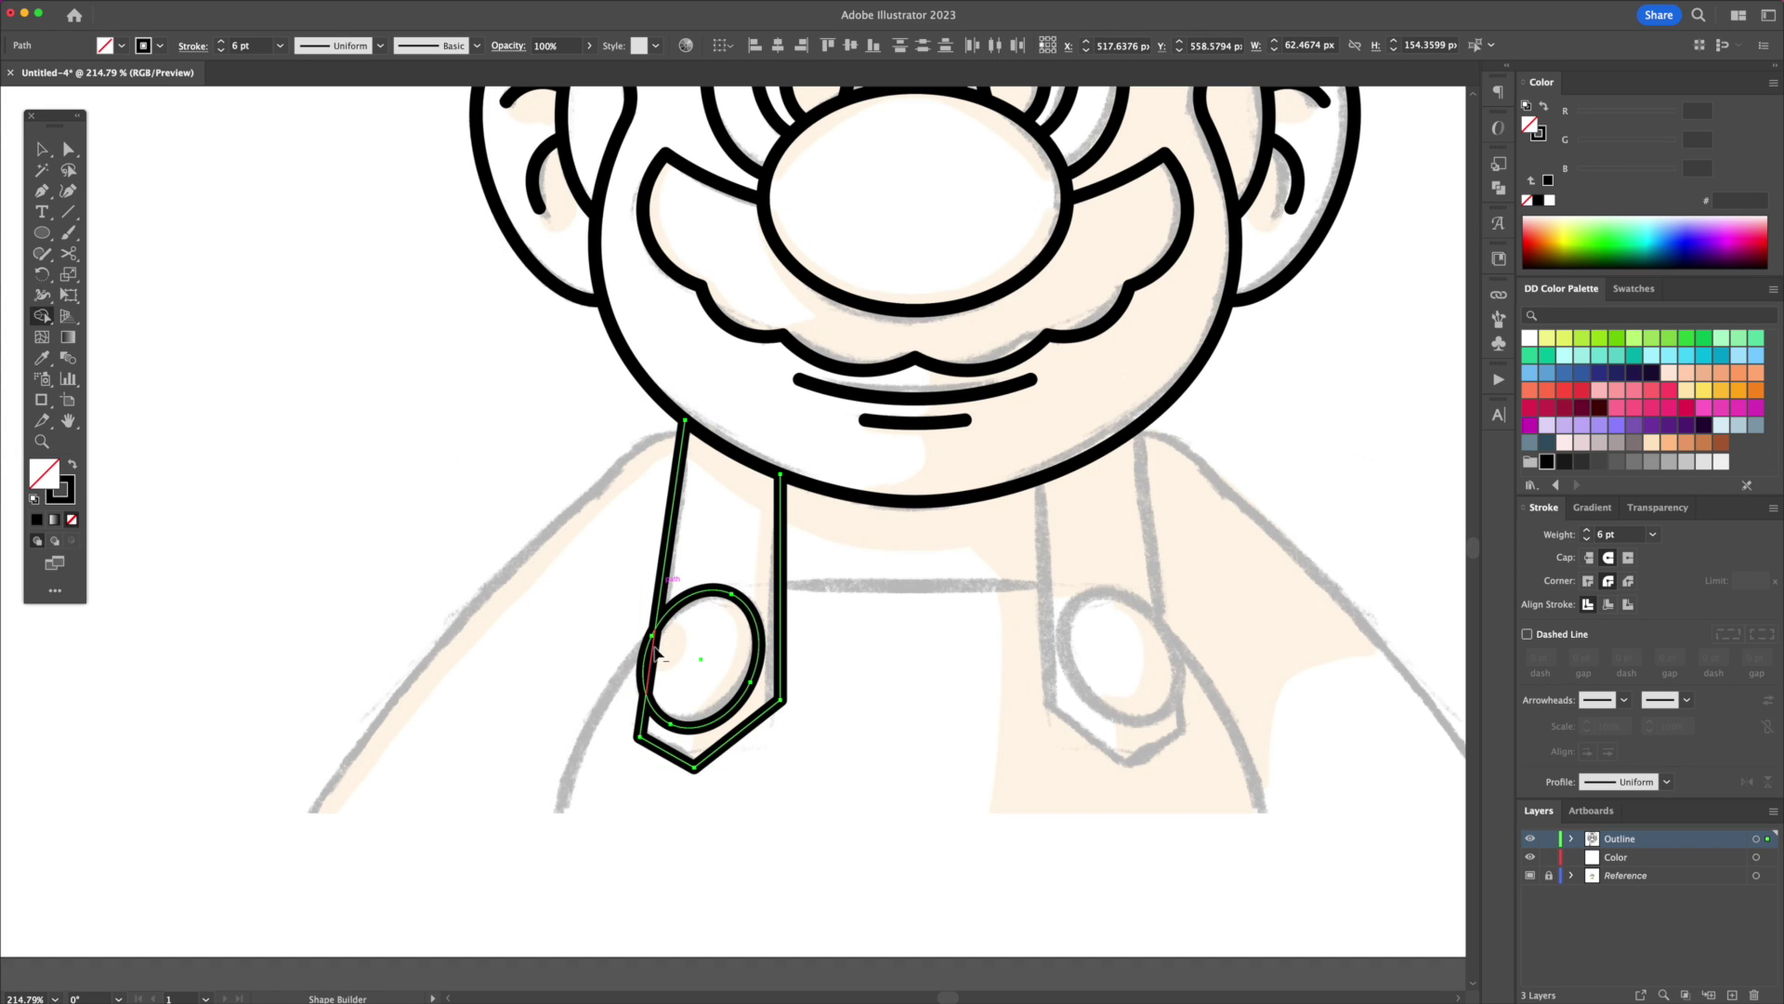
alt+click(650, 649)
key(v)
click(987, 589)
Step: Draw the left shoulder and arm line with the Pen tool, from the strap's top down to the sketch's lower edge
key(p)
click(683, 434)
click(640, 434)
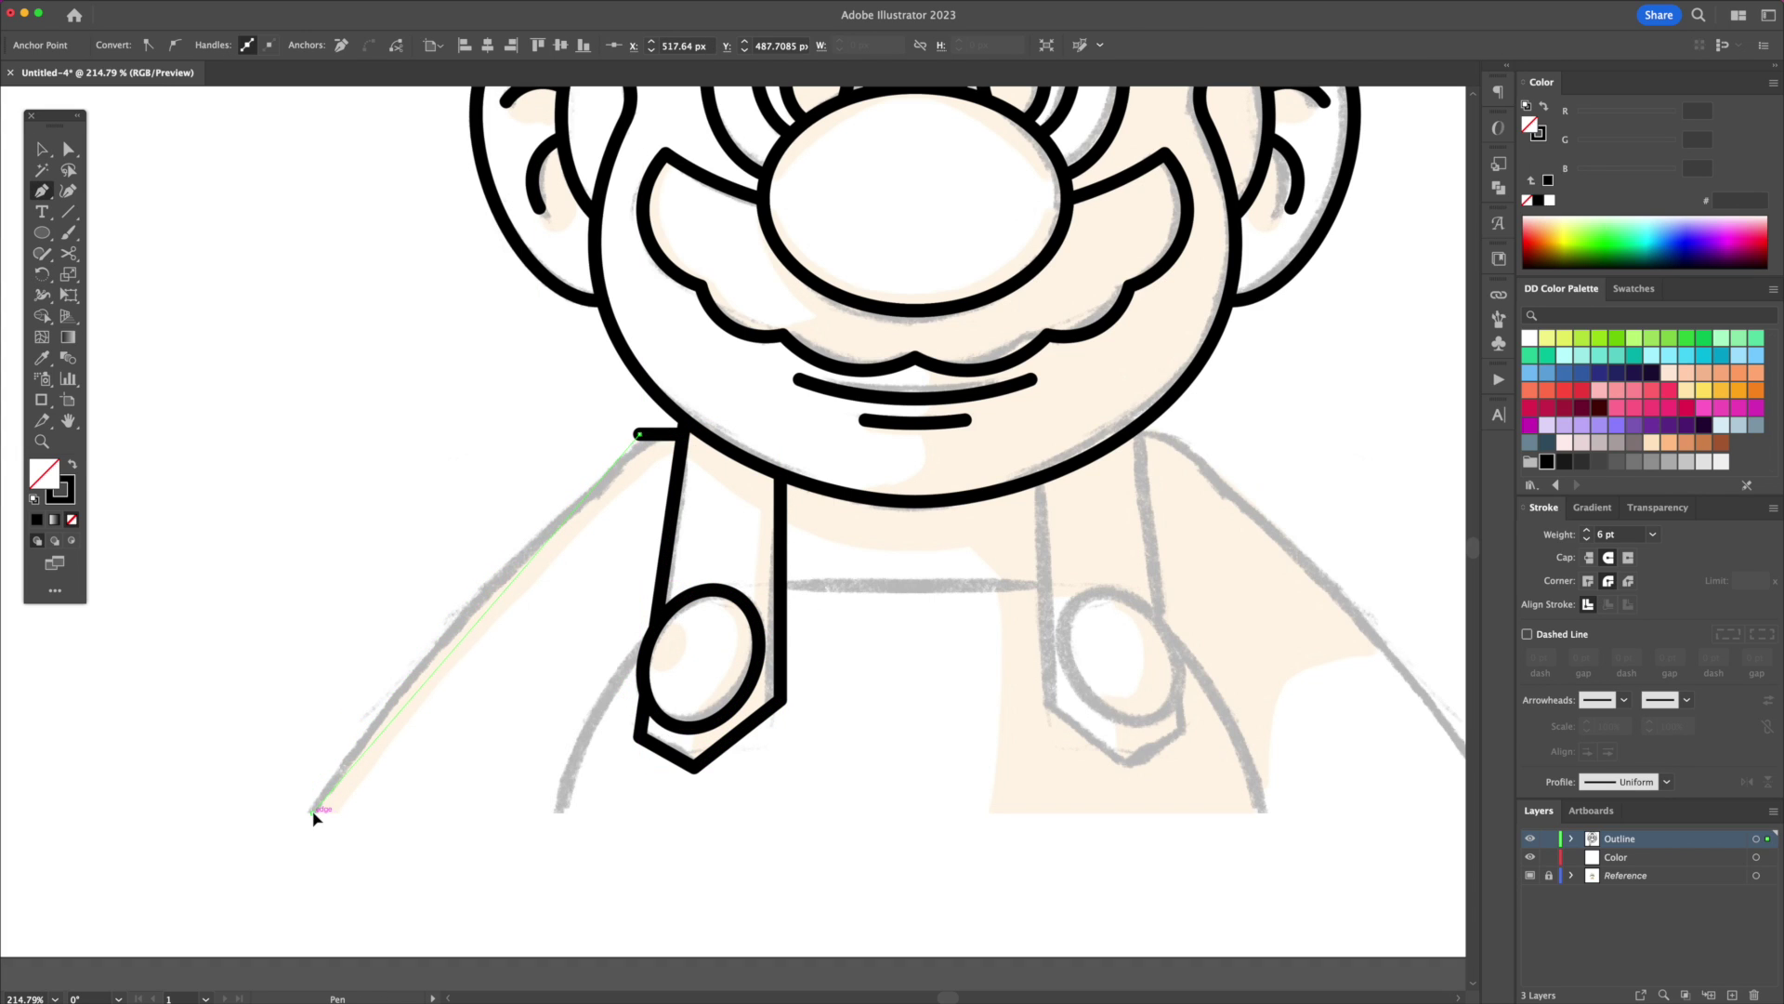
click(312, 813)
key(v)
Step: Bow the left arm line outward with the Curvature tool and round the shoulder corner to about 34 px
click(75, 198)
drag(502, 605, 484, 588)
key(a)
drag(648, 449, 665, 508)
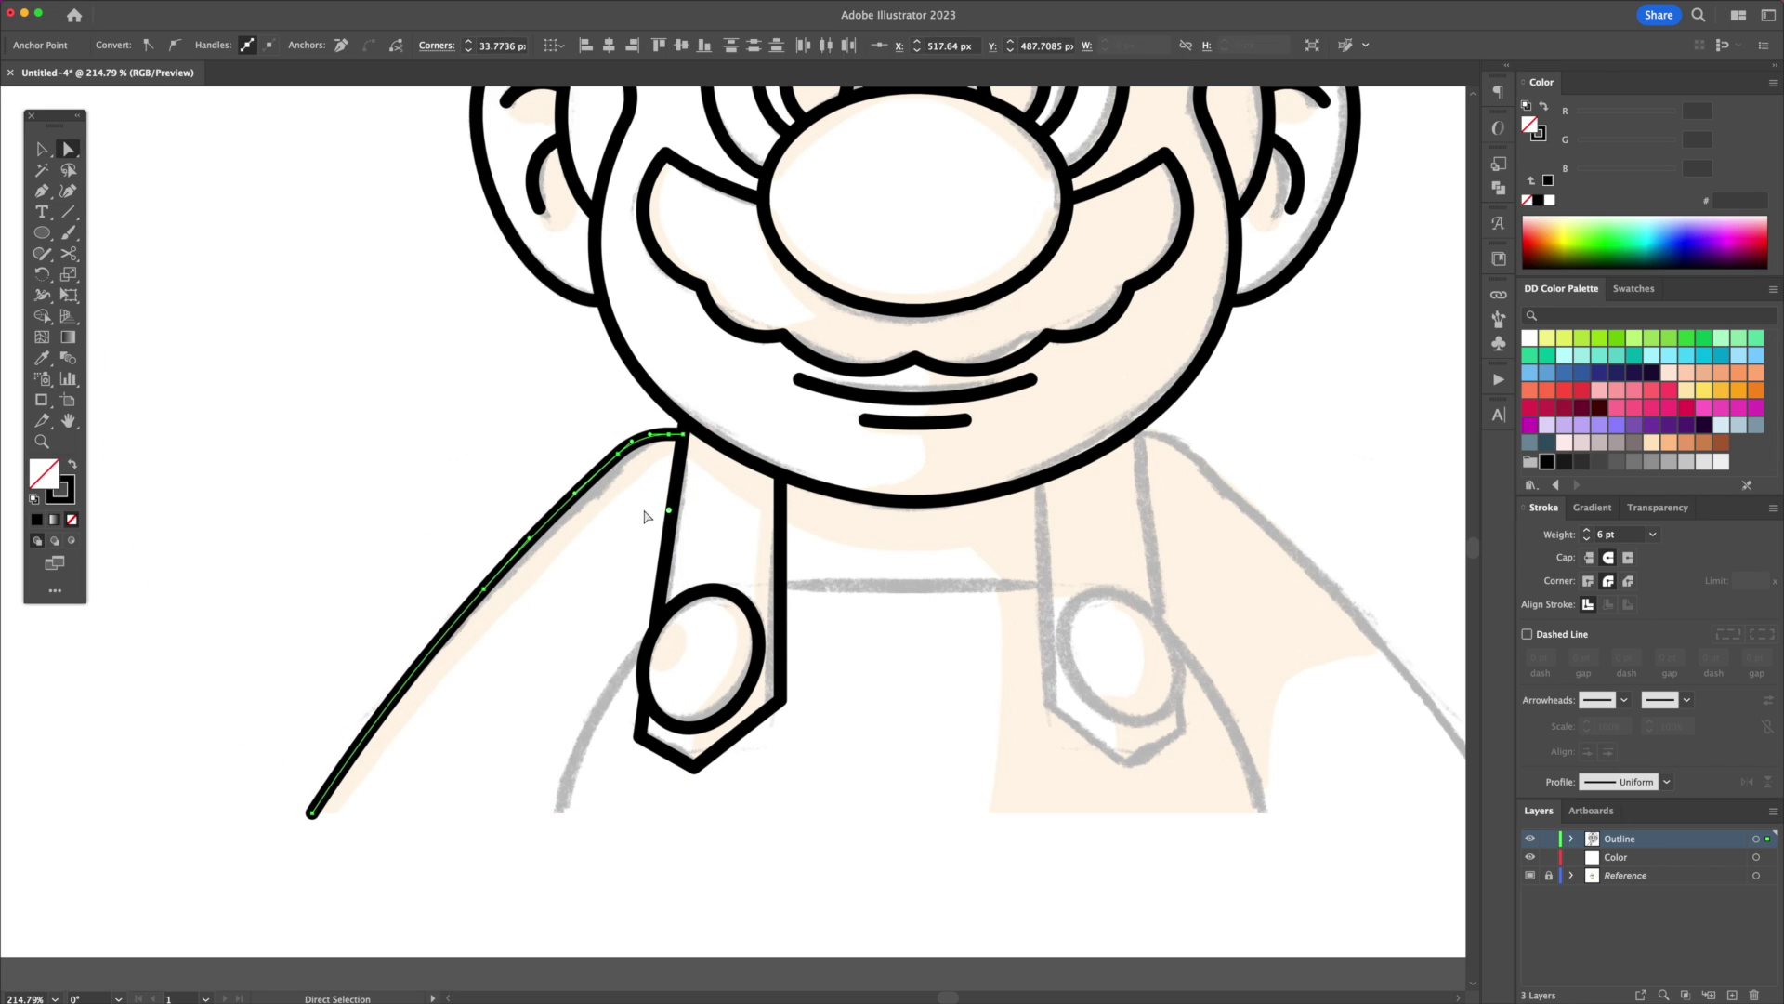
key(super+shift+a)
Step: Draw the curved side line of the overalls between the left button and the sketch's lower edge
key(p)
drag(649, 649, 710, 589)
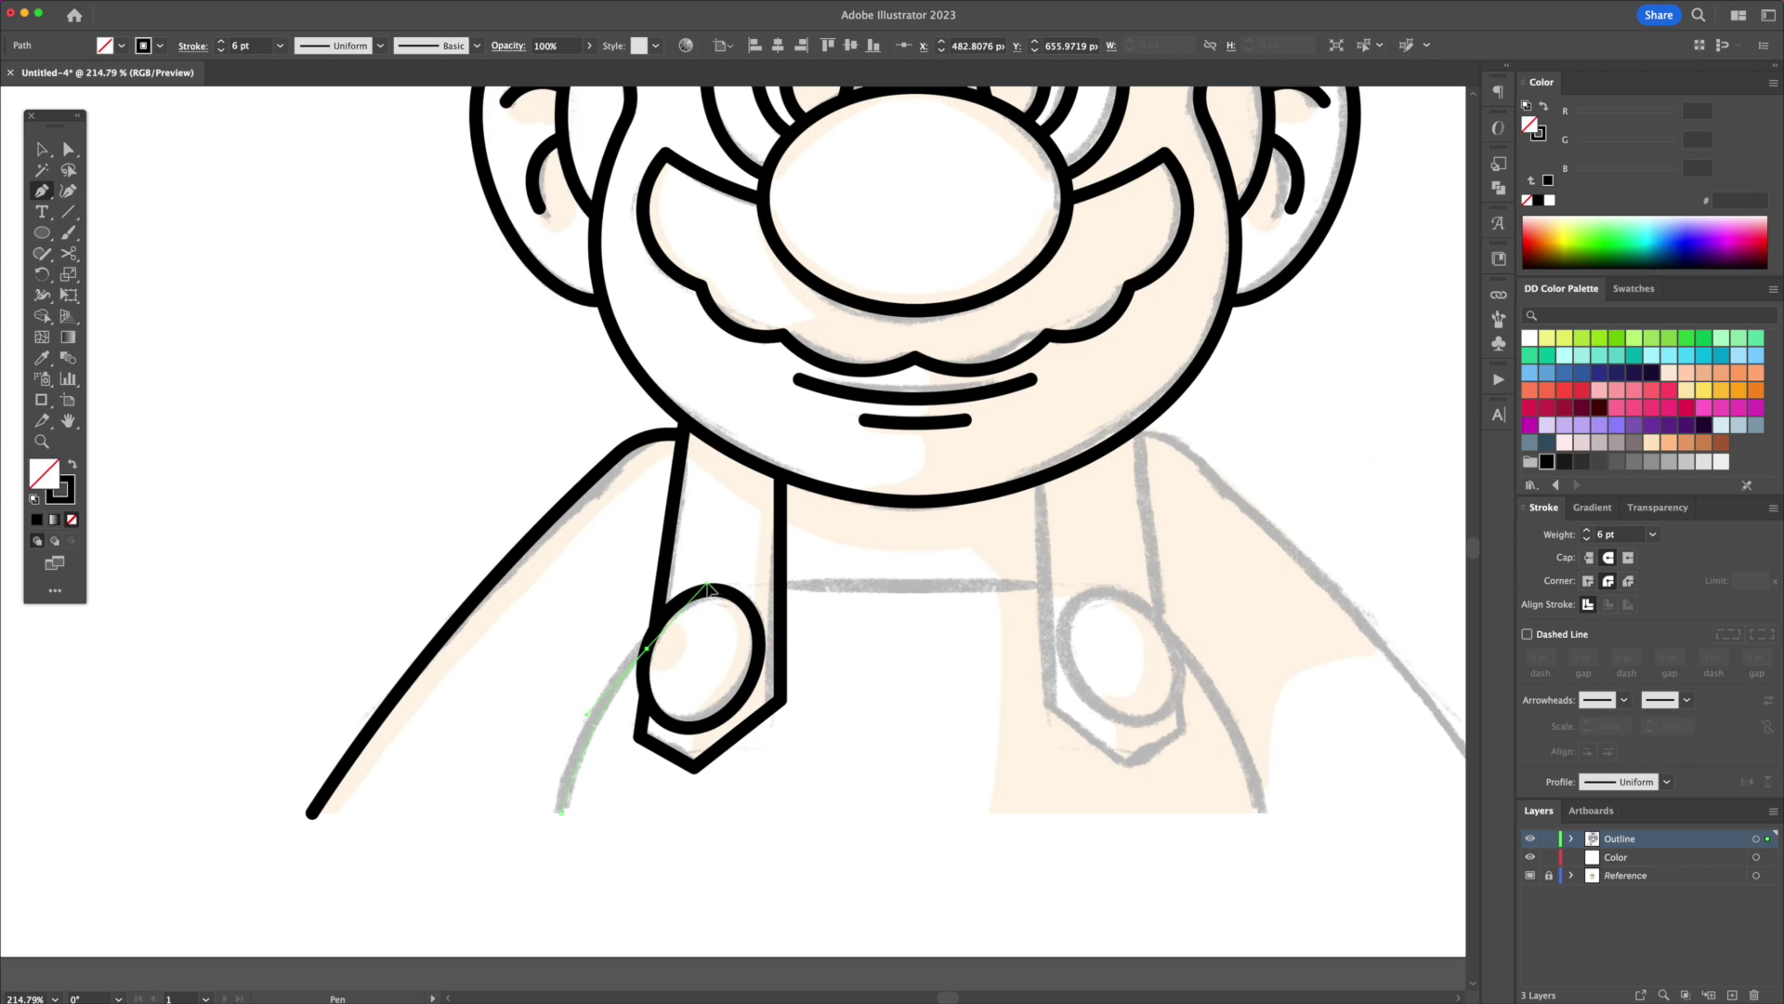
key(v)
Step: Reflect a copy of the left strap, button, arm and overalls side line across the chin's centre point
key(o)
alt+click(915, 502)
key(alt+Return)
key(v)
click(941, 678)
Step: Draw the straight top edge of the overalls bib between the two straps
key(p)
click(787, 586)
click(1045, 585)
key(v)
click(977, 624)
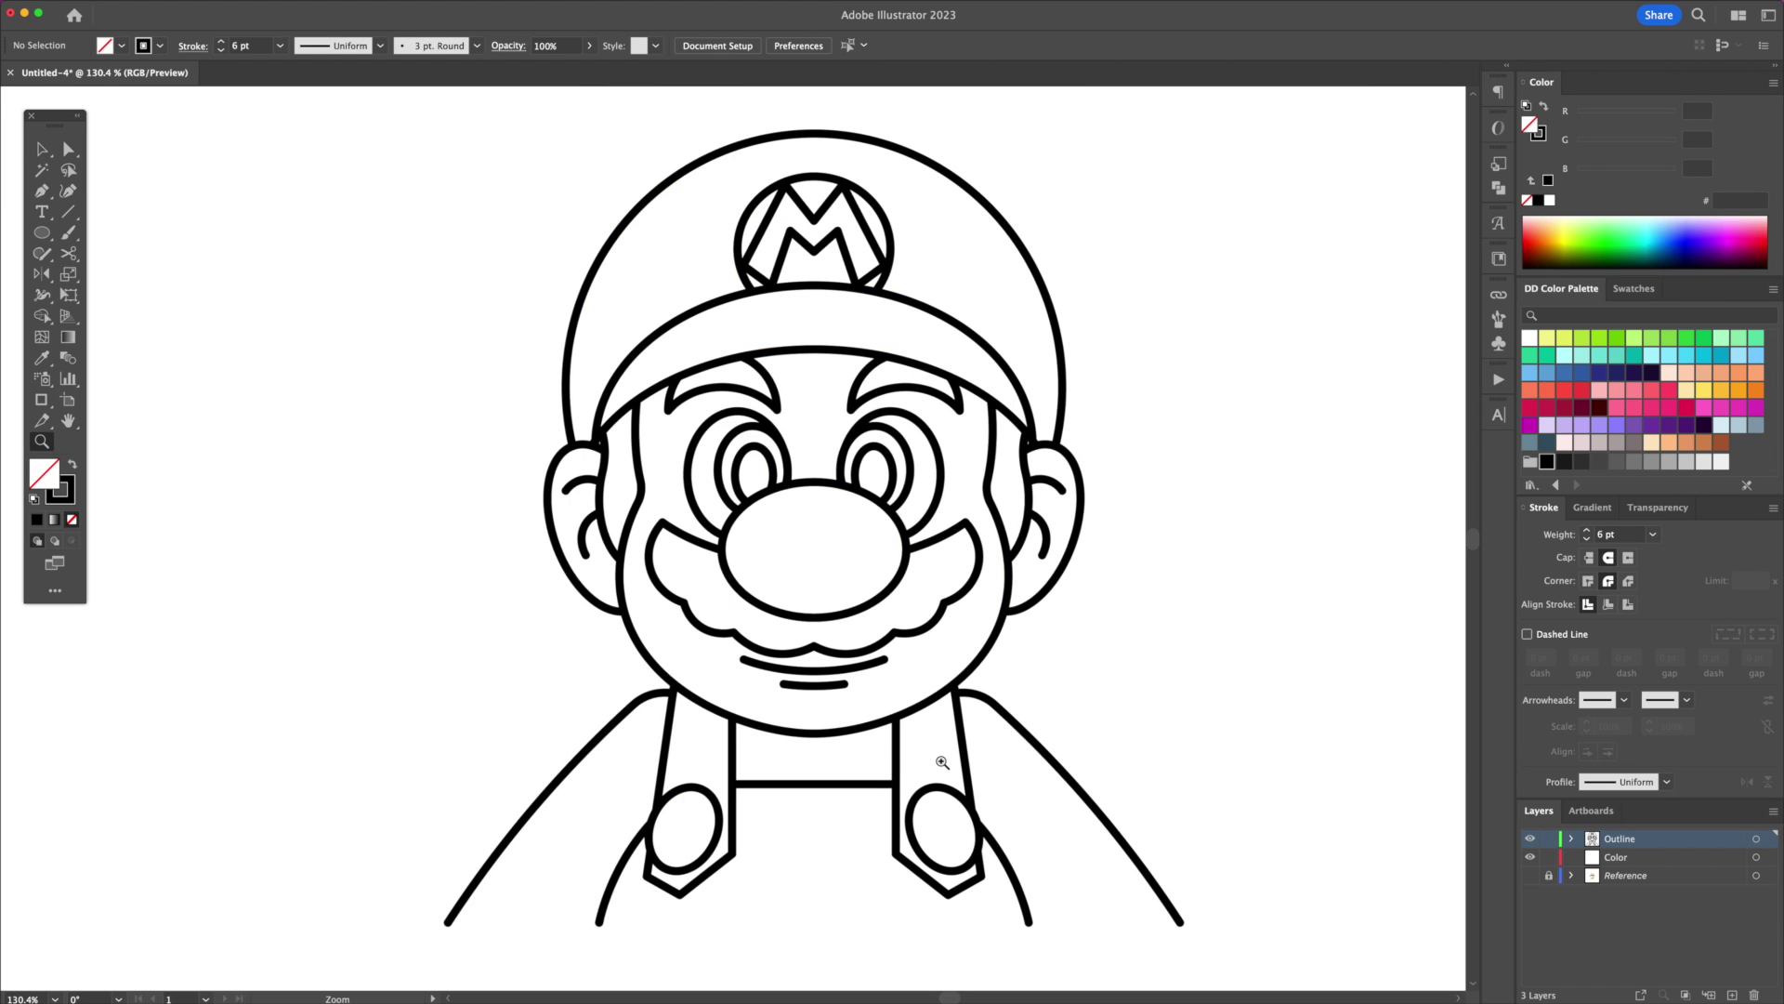
Step: Taper both ends of the mouth line below the moustache with the Width tool
scroll(968, 685, up, 5)
key(v)
click(890, 629)
key(shift+w)
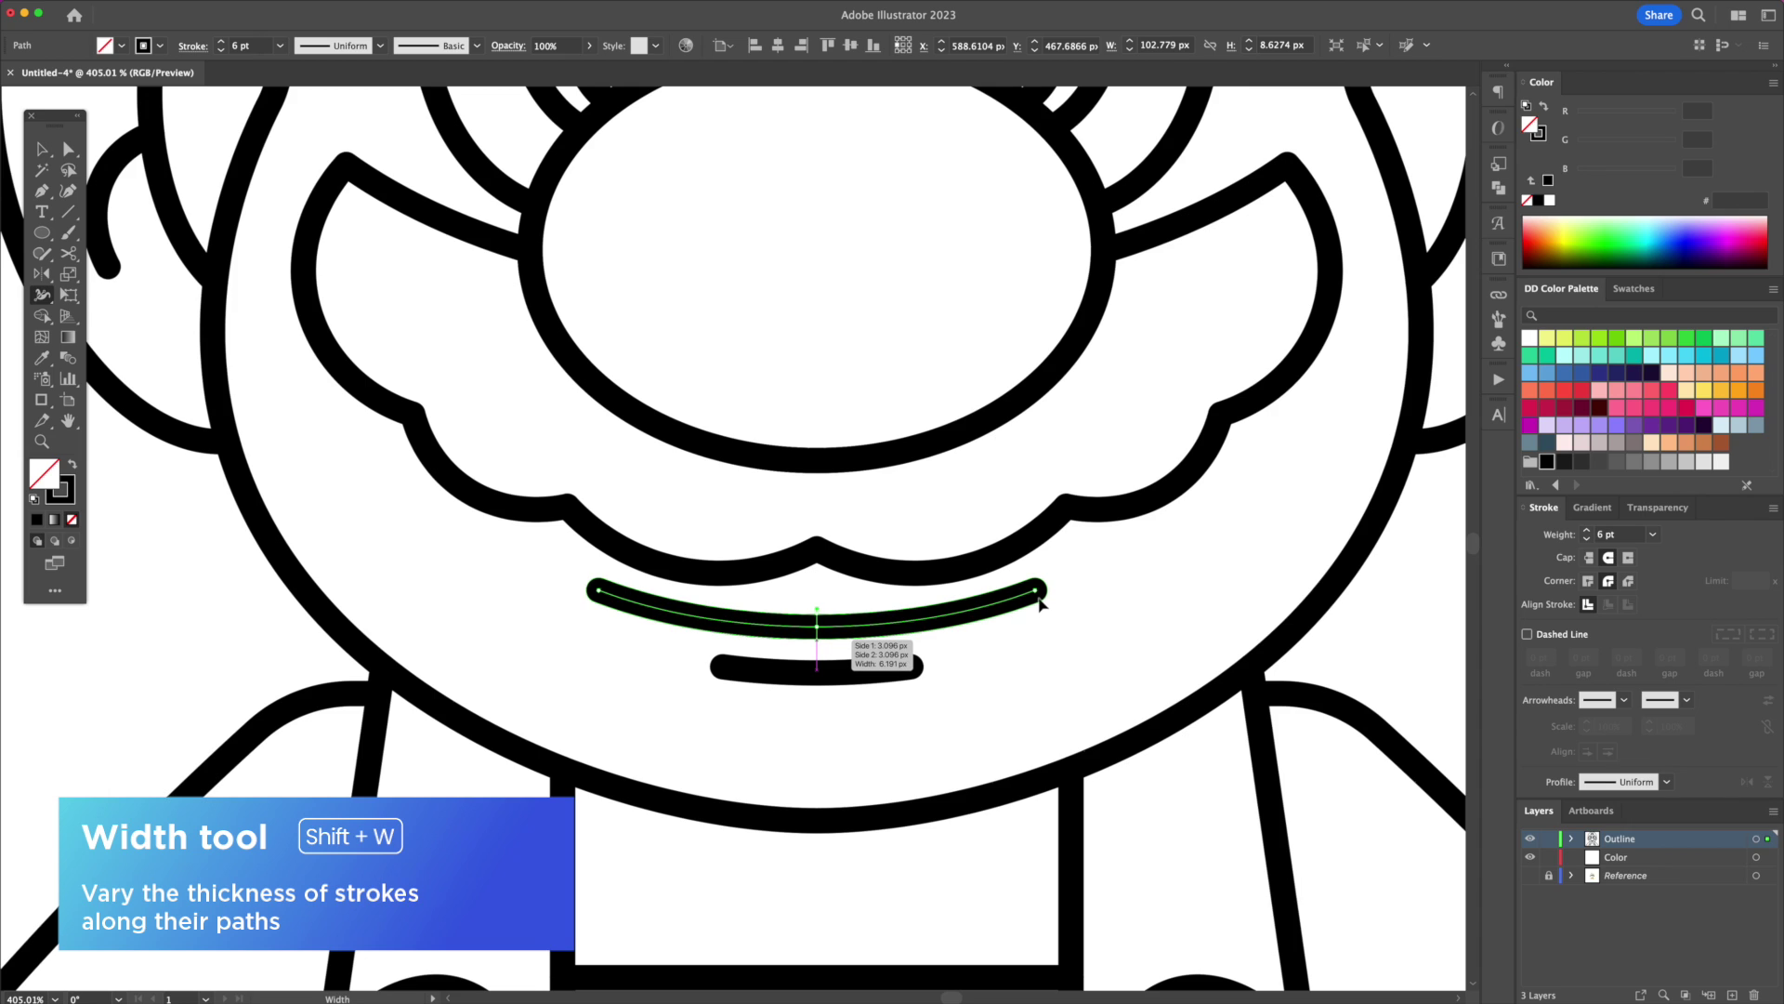
drag(1043, 600, 1039, 594)
drag(583, 607, 605, 597)
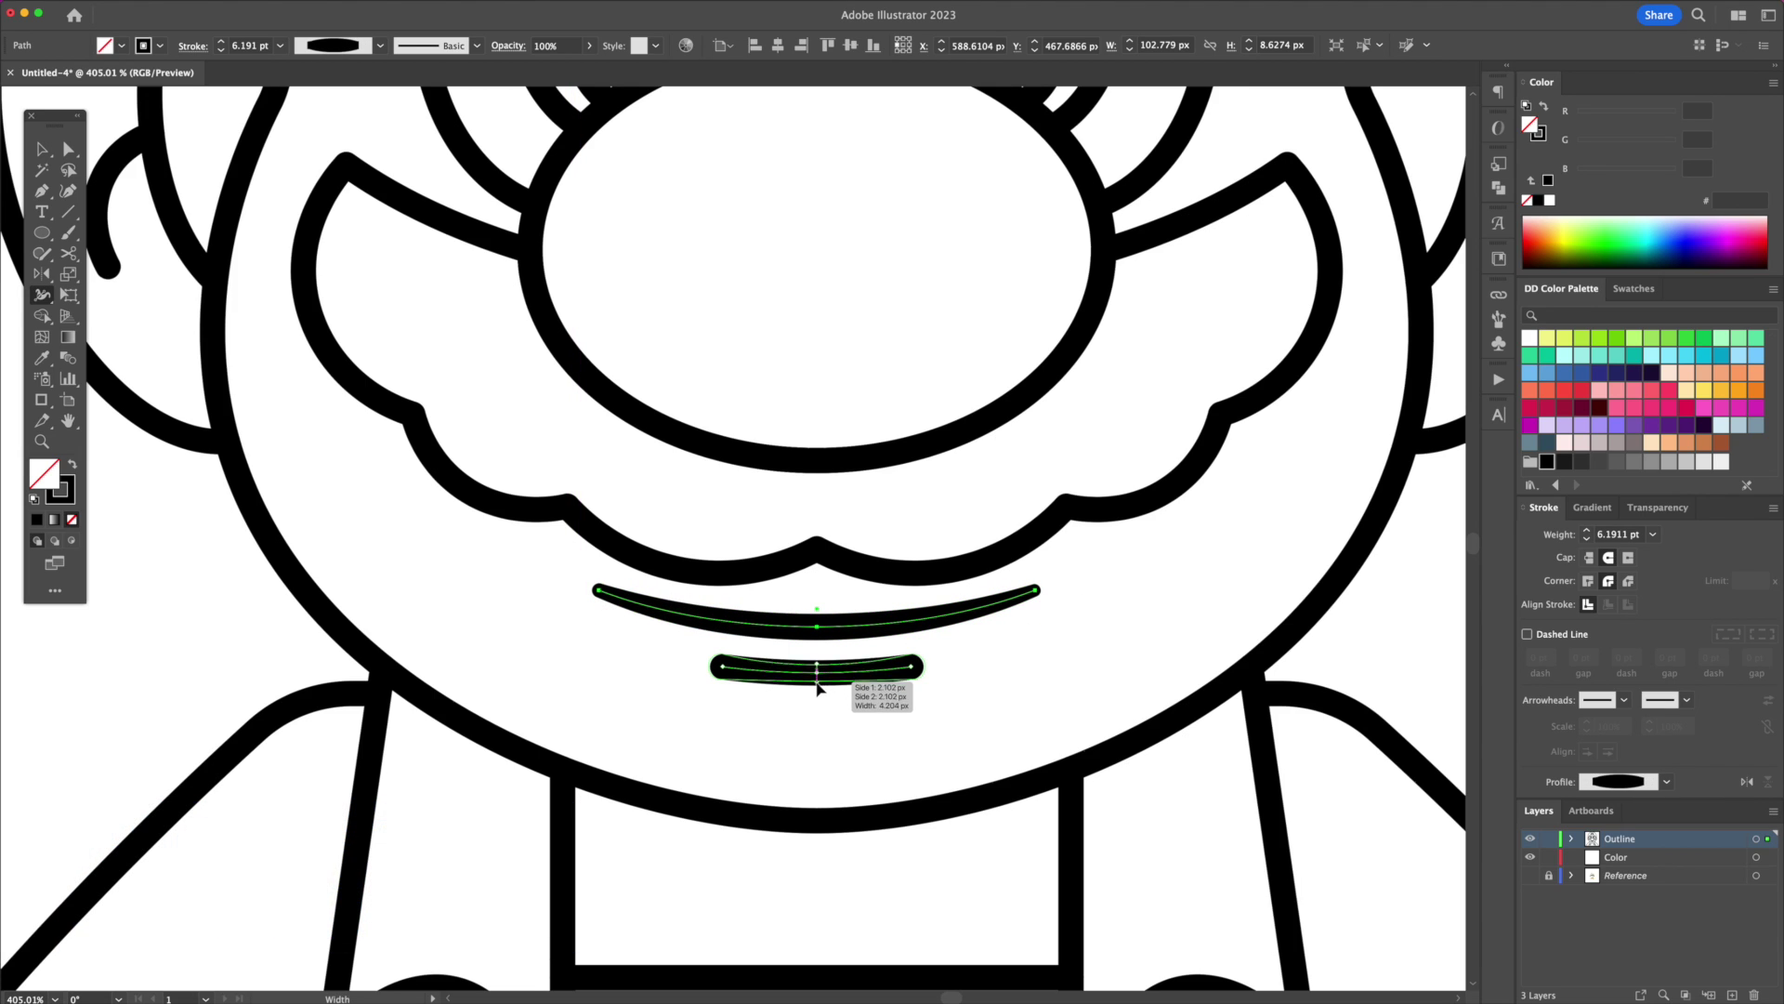
Step: Taper the ends of the short chin line below the mouth with the Width tool
drag(818, 684, 911, 674)
drag(723, 686, 729, 670)
key(super+shift+a)
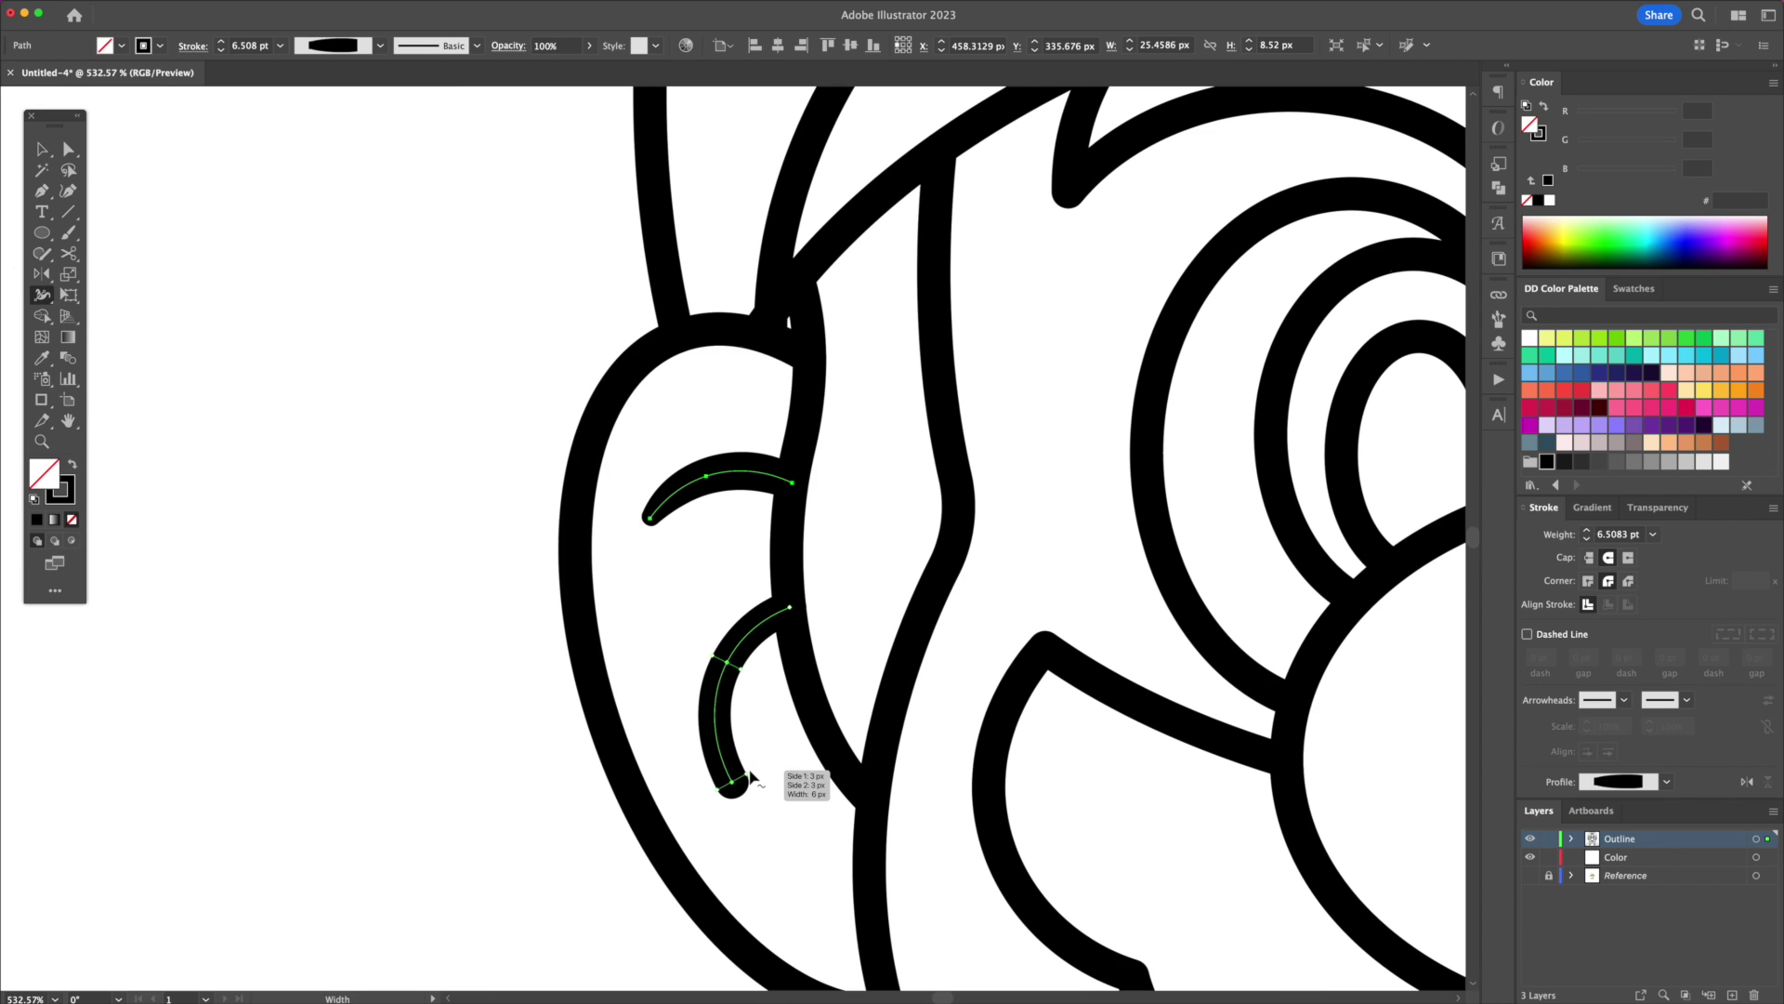
Step: Taper the free end of the left ear's lower inner line and set both inner ear lines to a 6 pt stroke
drag(748, 772, 739, 776)
key(v)
click(764, 773)
drag(720, 435, 760, 651)
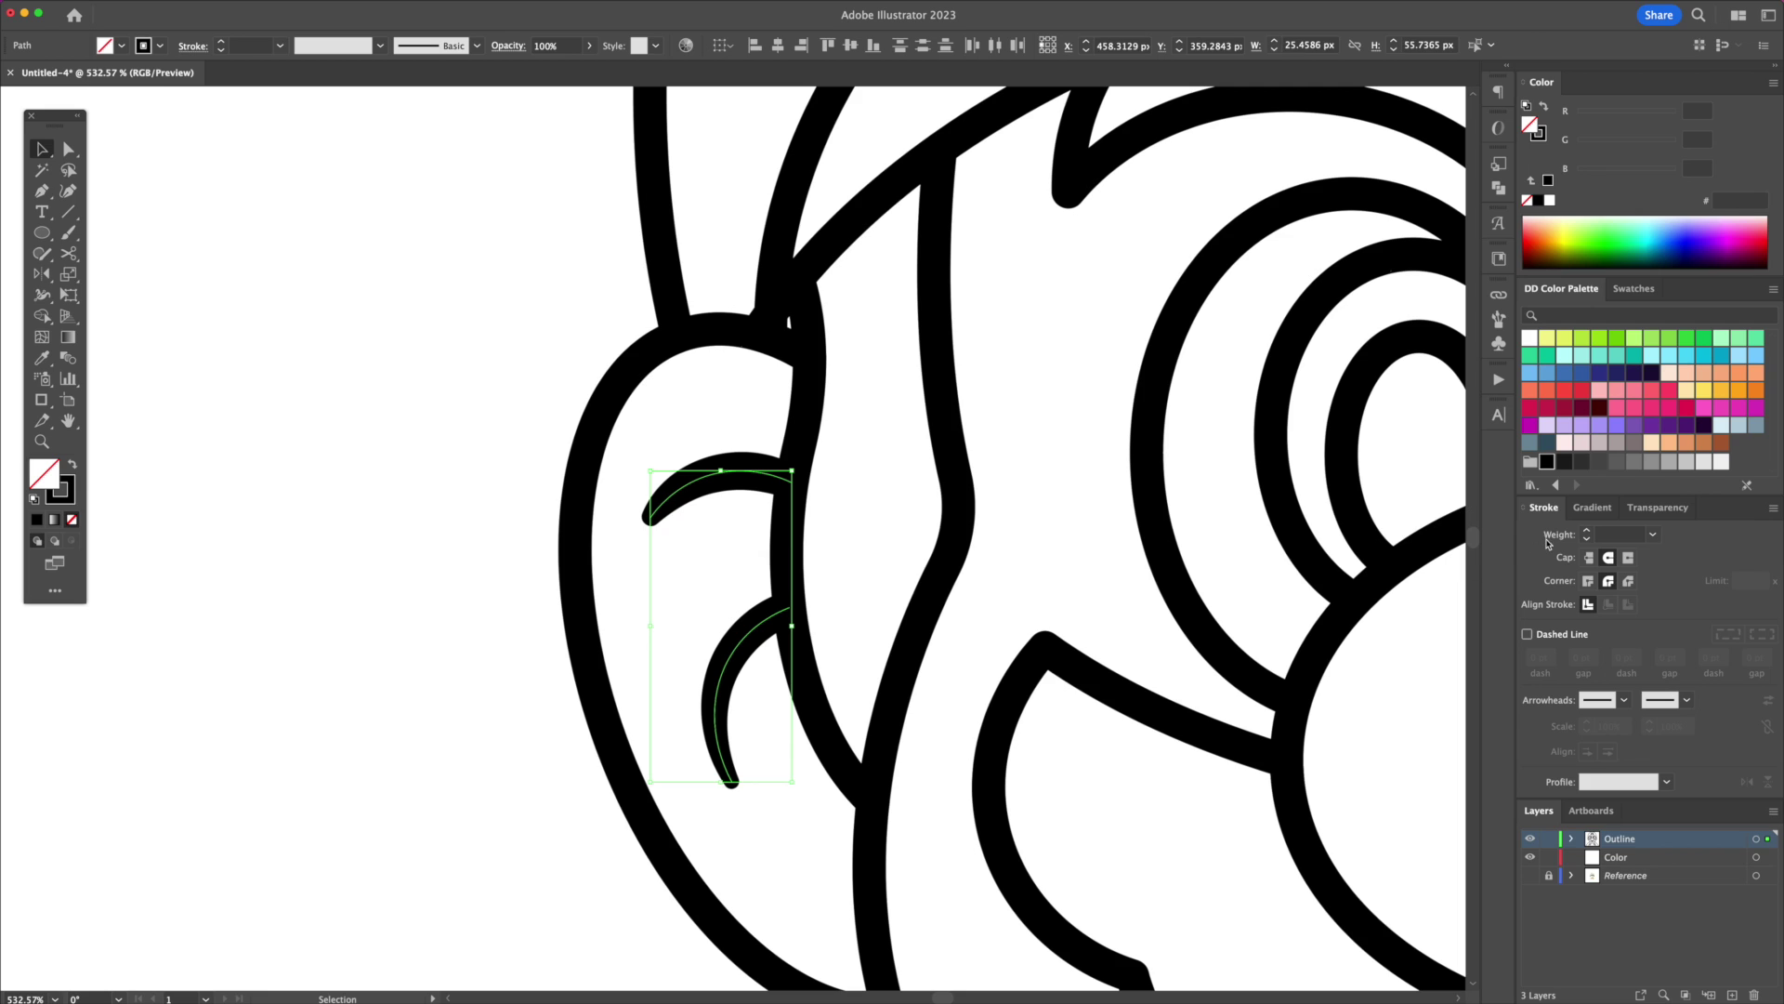
text(6)
key(Return)
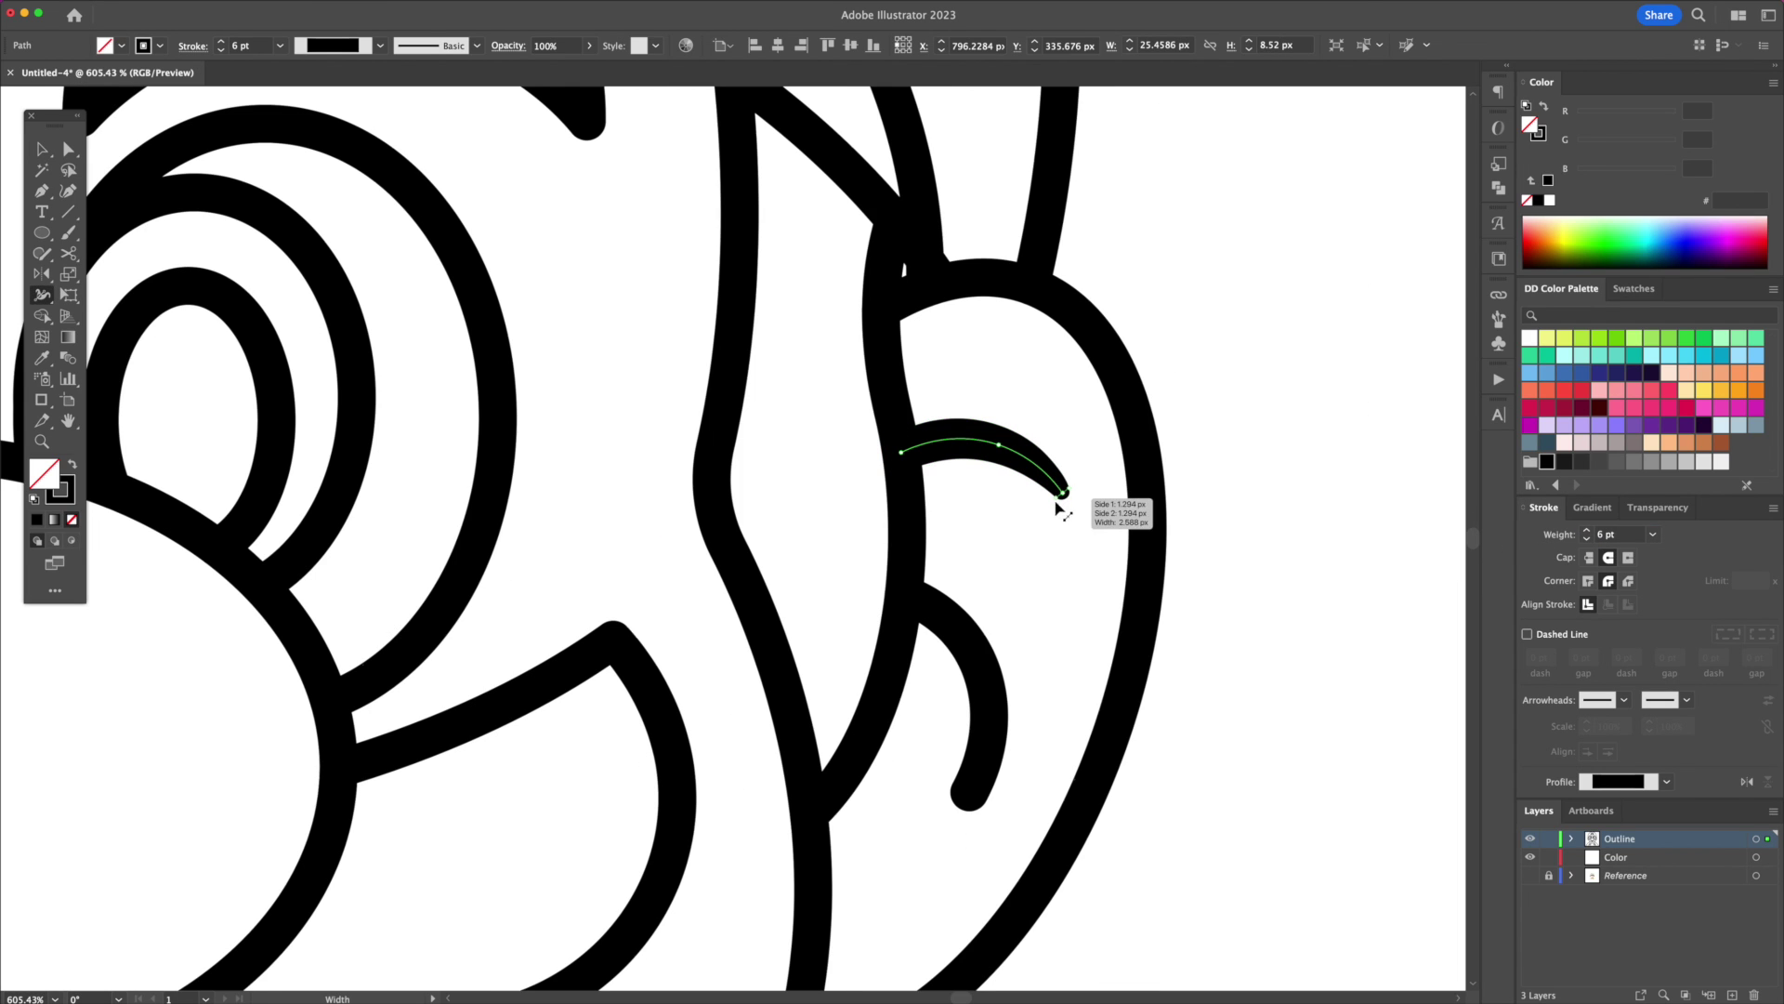
Step: Taper the free end of the right ear's lower inner line with the Width tool
drag(978, 664, 963, 676)
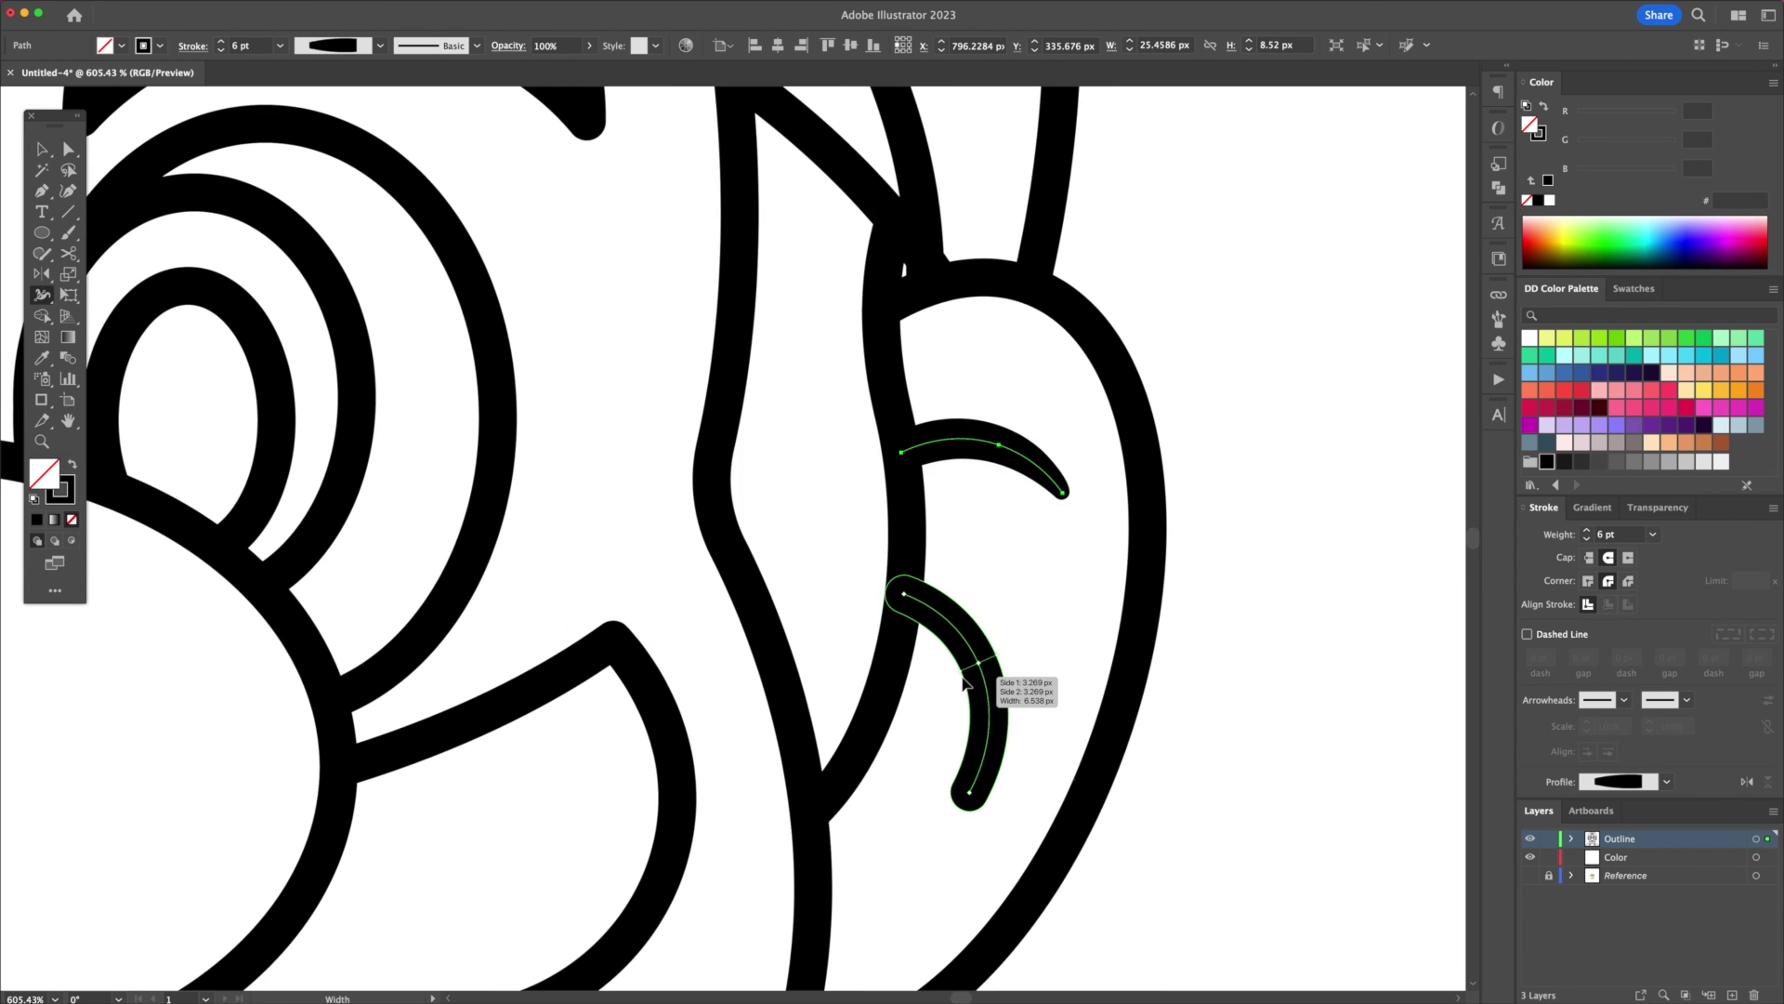
drag(964, 794, 966, 792)
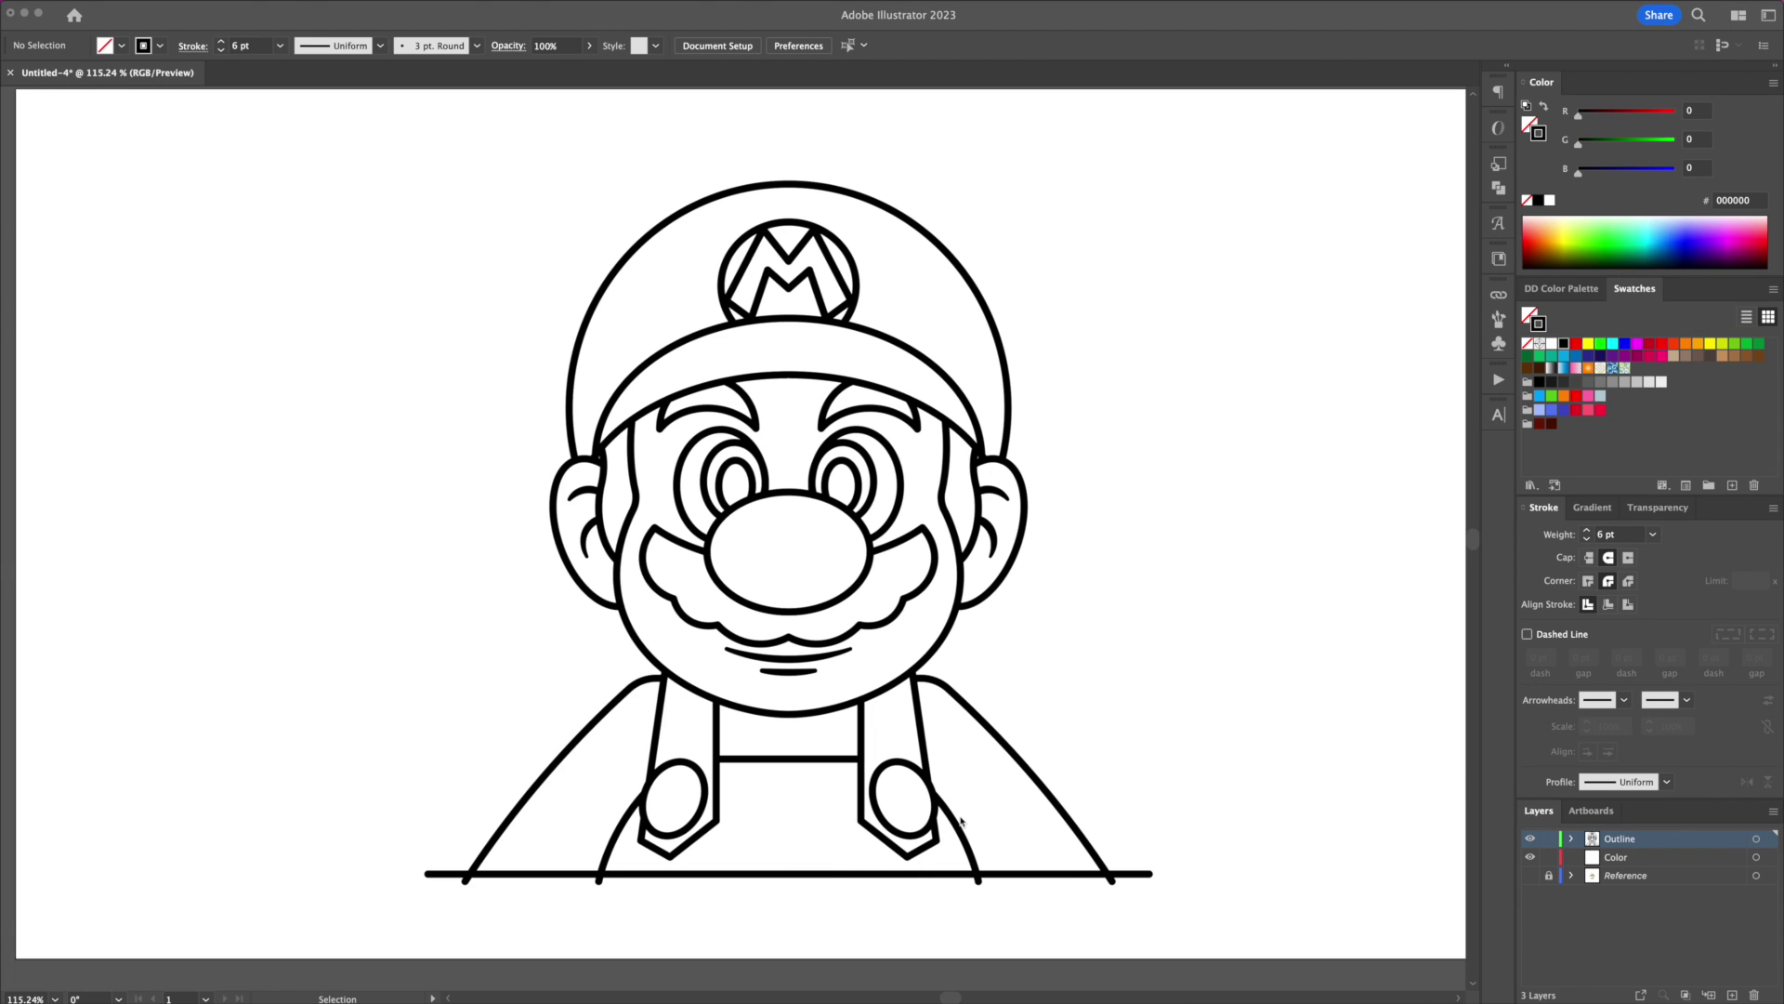
Step: Duplicate all of the Outline layer's artwork onto the Color layer
click(1014, 721)
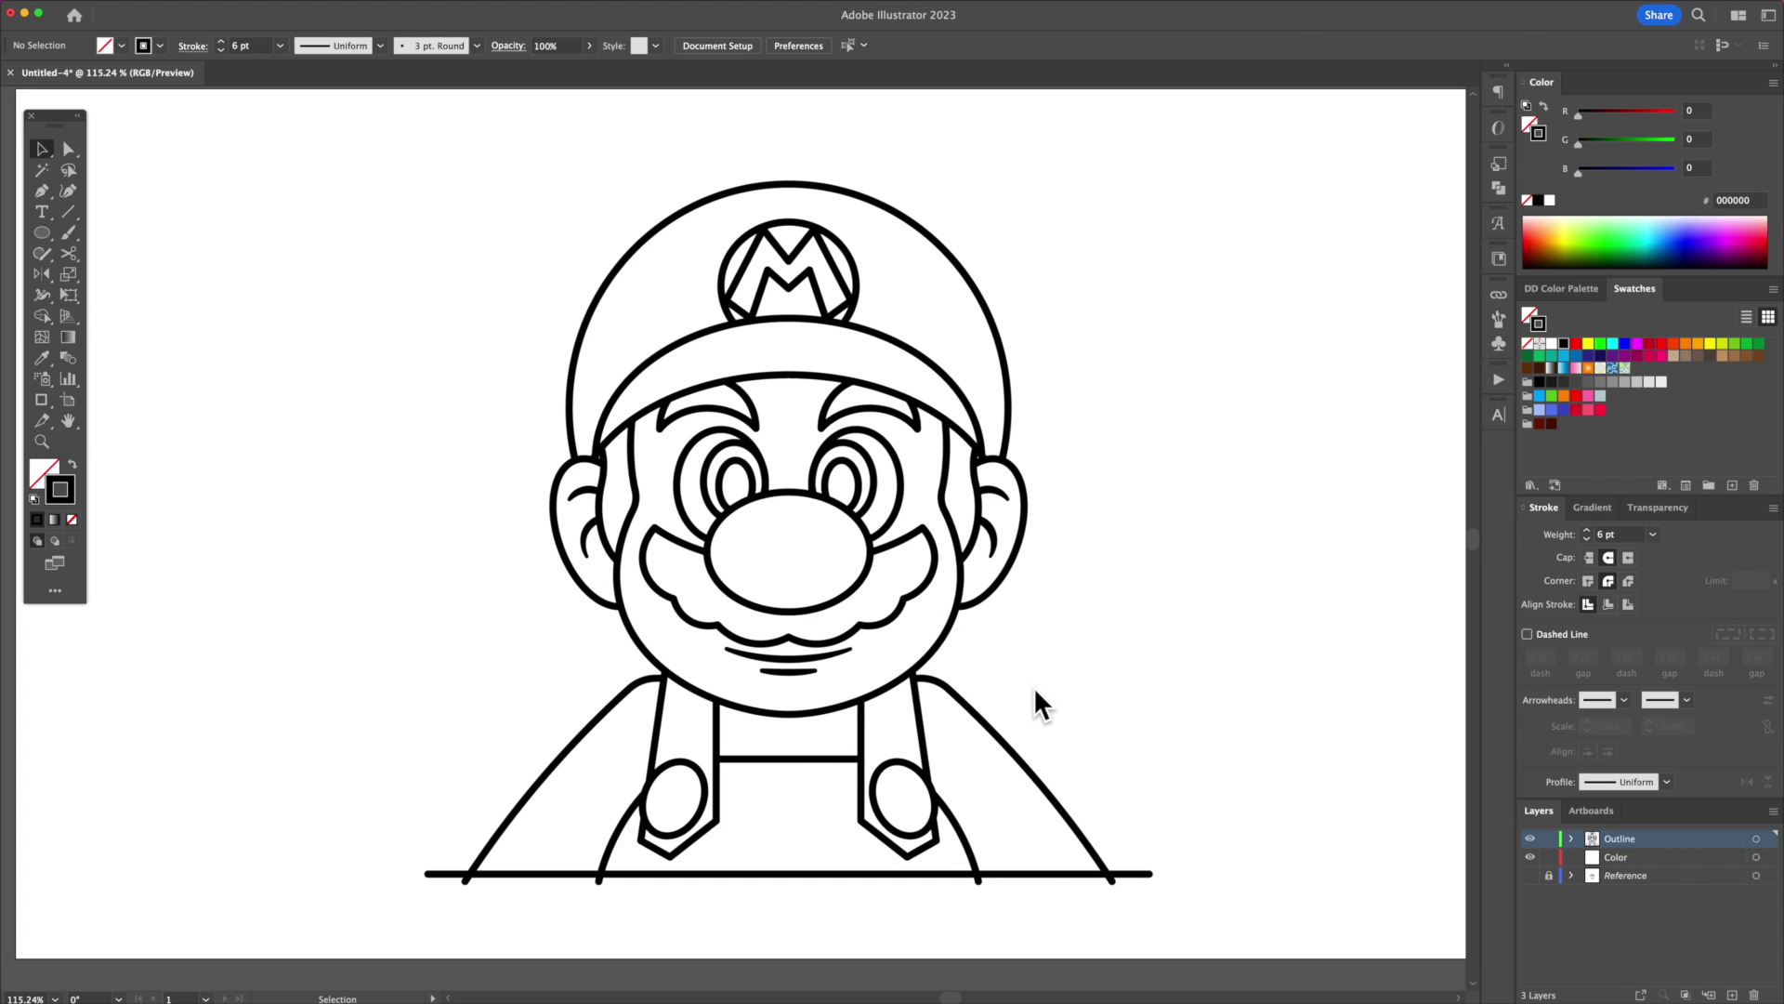
click(1026, 517)
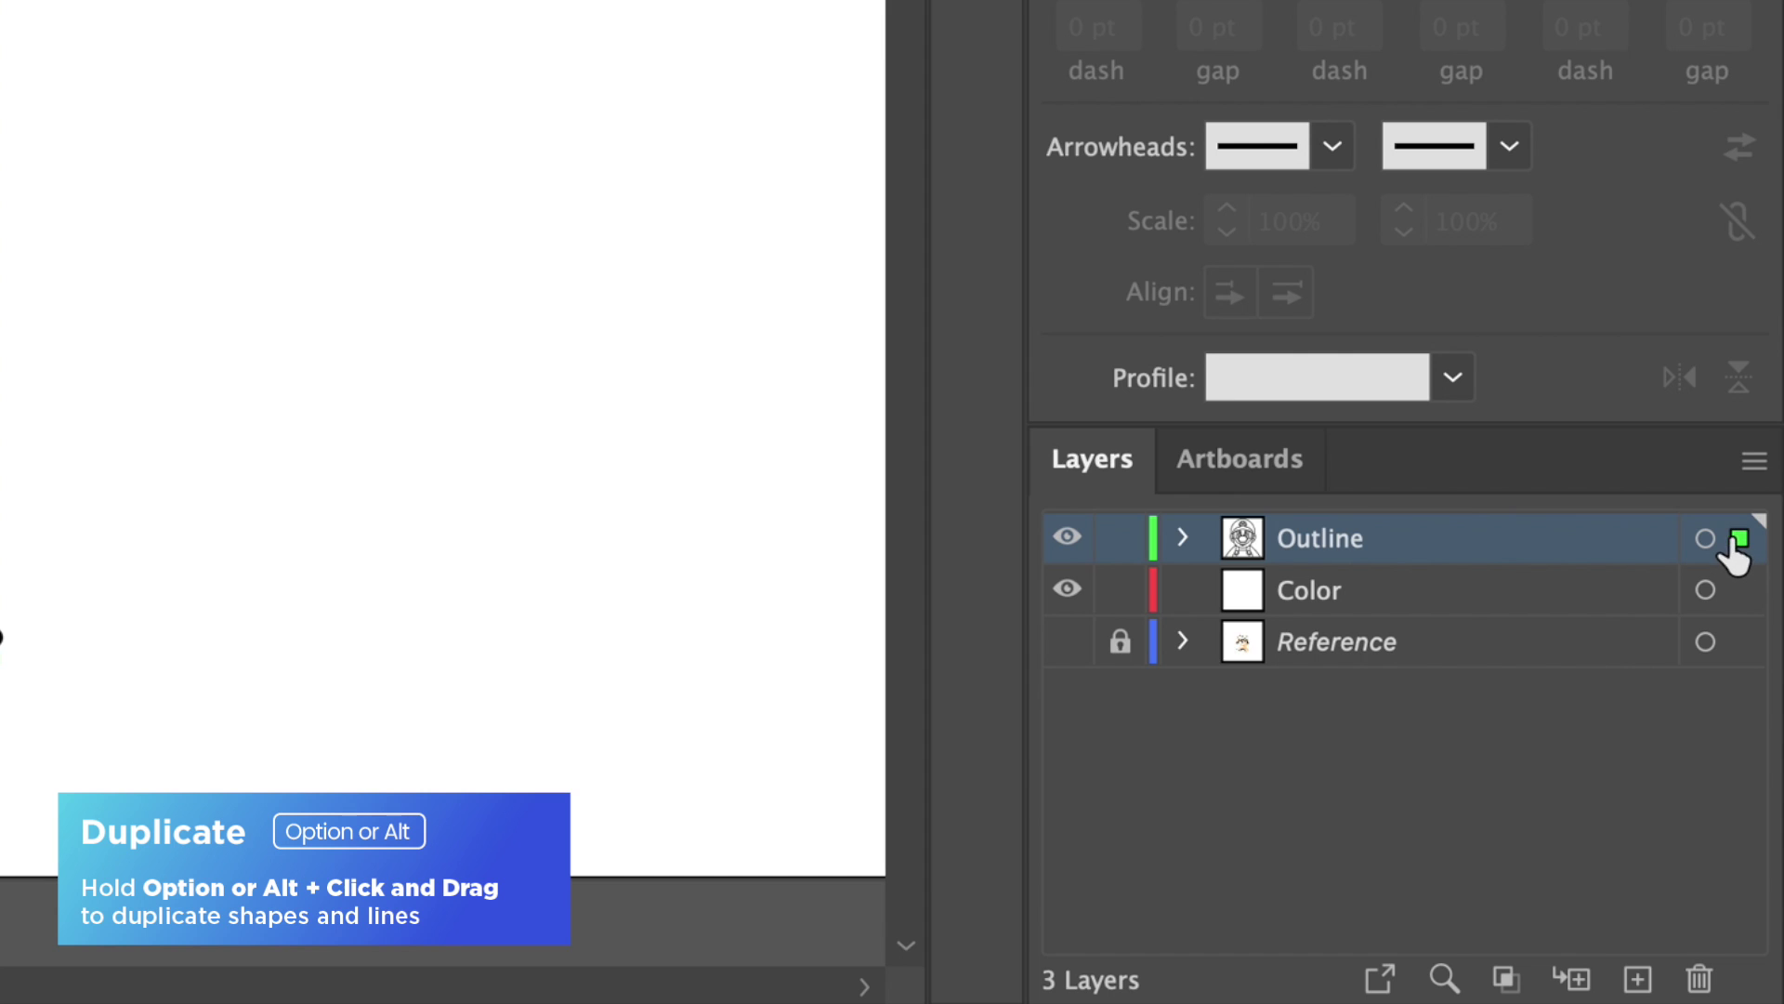
drag(1736, 549, 1740, 602)
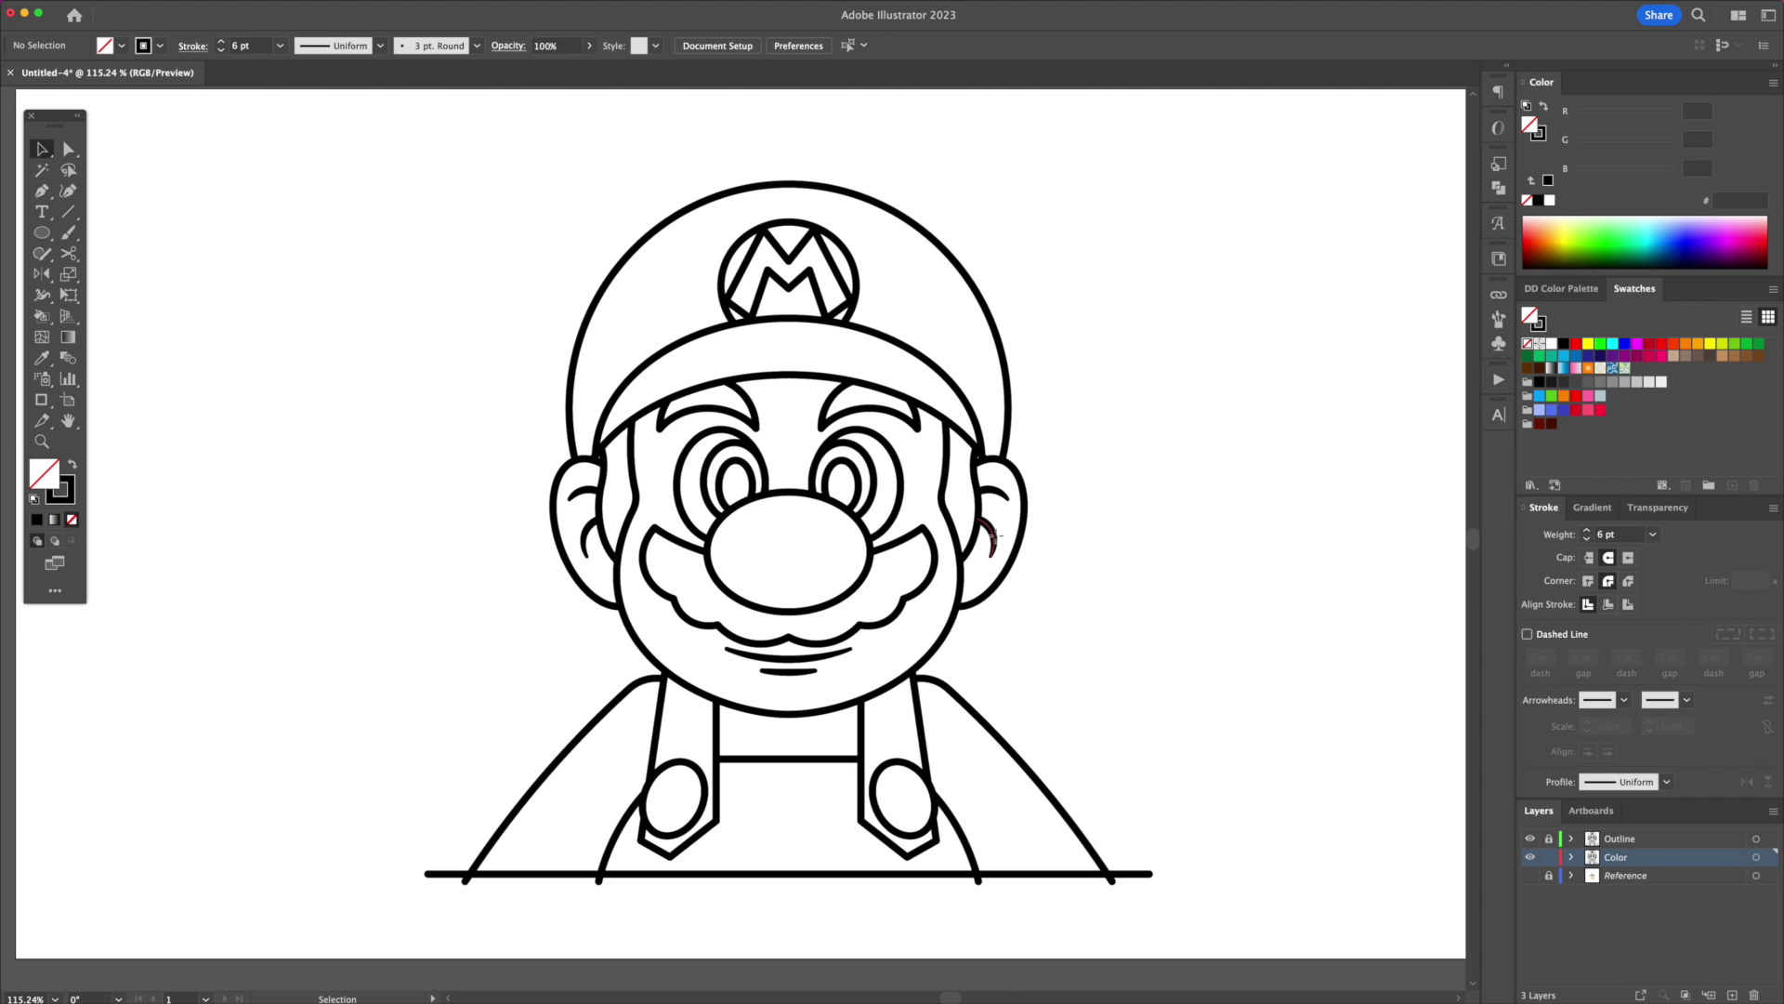
Step: Delete the inner ear lines and the mouth and chin lines from the Color layer's copy
click(994, 537)
key(Delete)
click(995, 489)
key(Delete)
click(590, 493)
key(Delete)
click(586, 536)
key(Delete)
click(786, 670)
key(Delete)
click(785, 666)
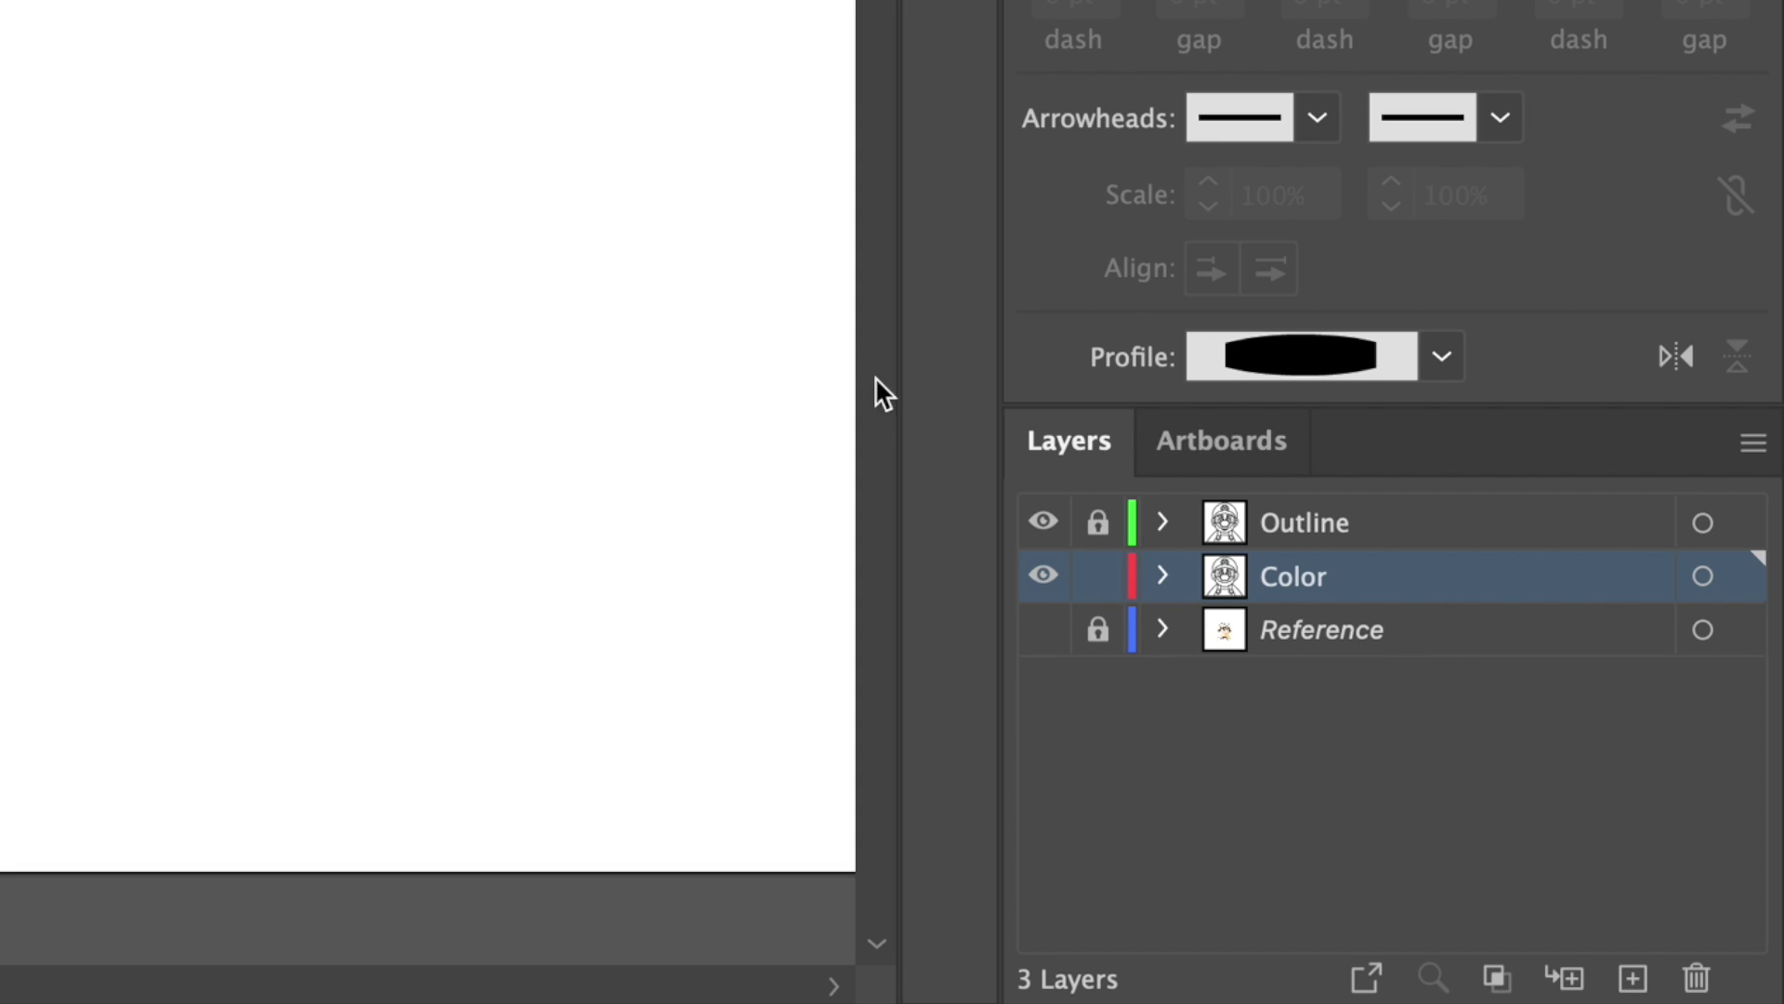
Step: Hide the Outline layer and turn all the Color layer's paths into a Live Paint group
click(1087, 525)
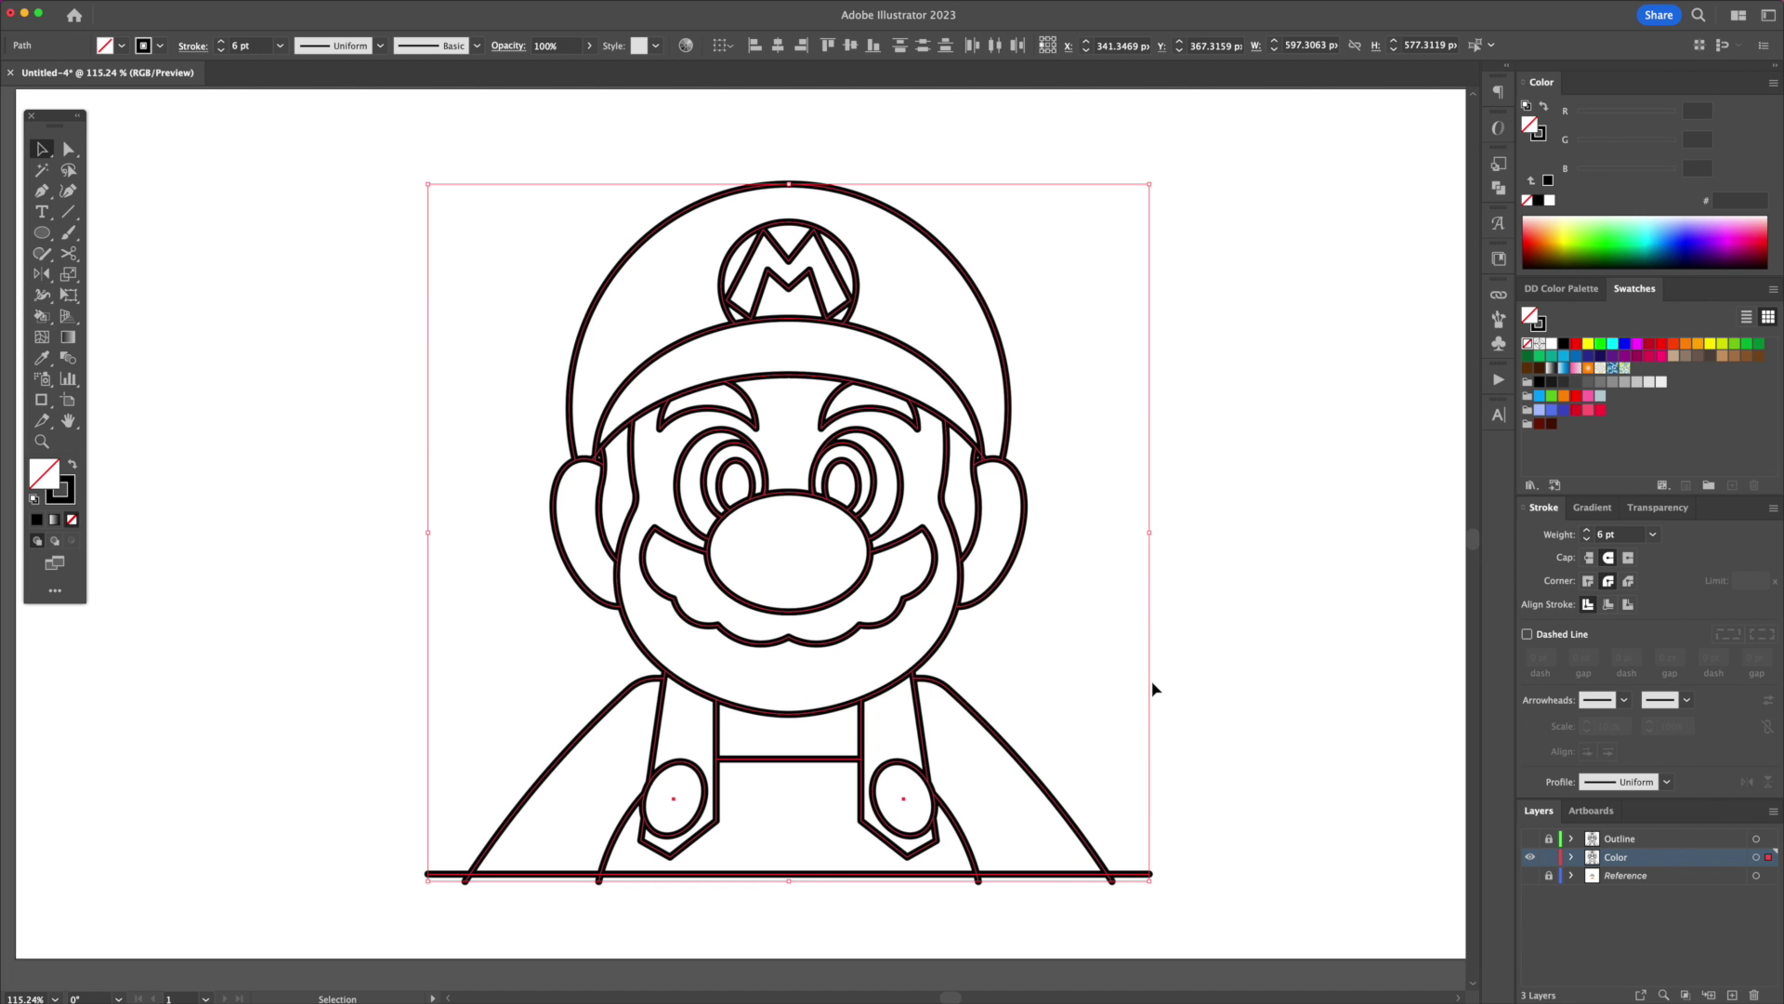
scroll(1154, 692, down, 1)
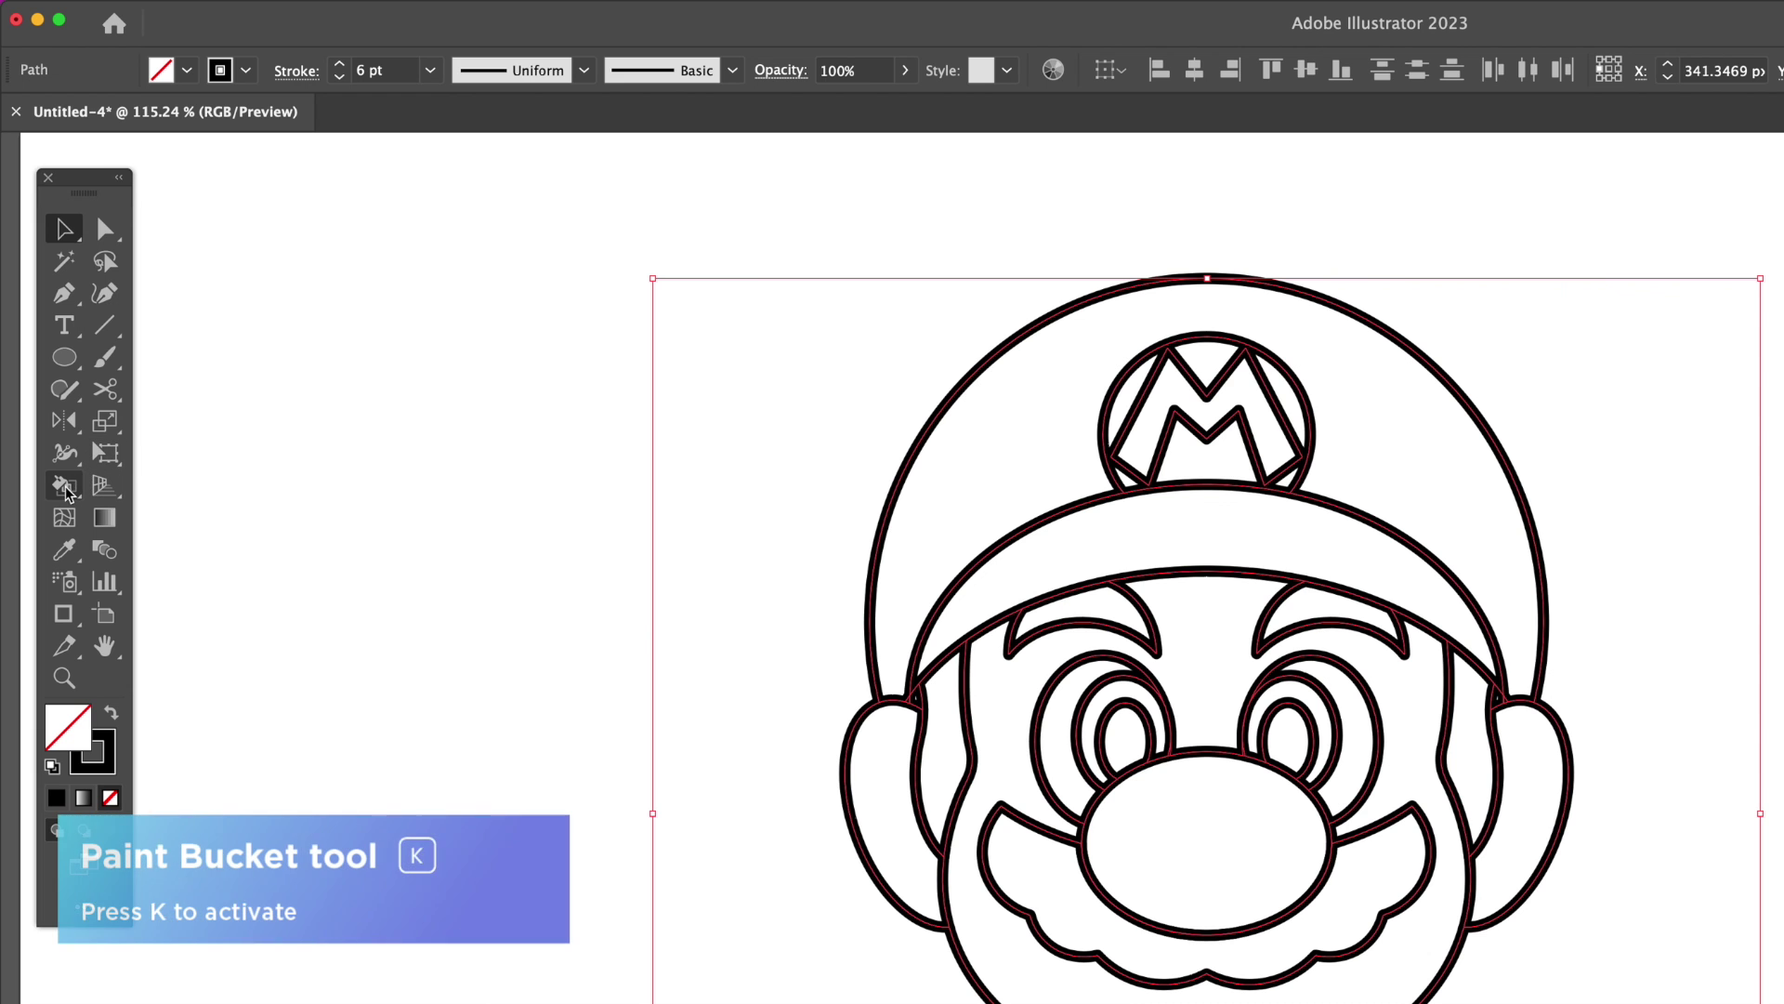
click(42, 320)
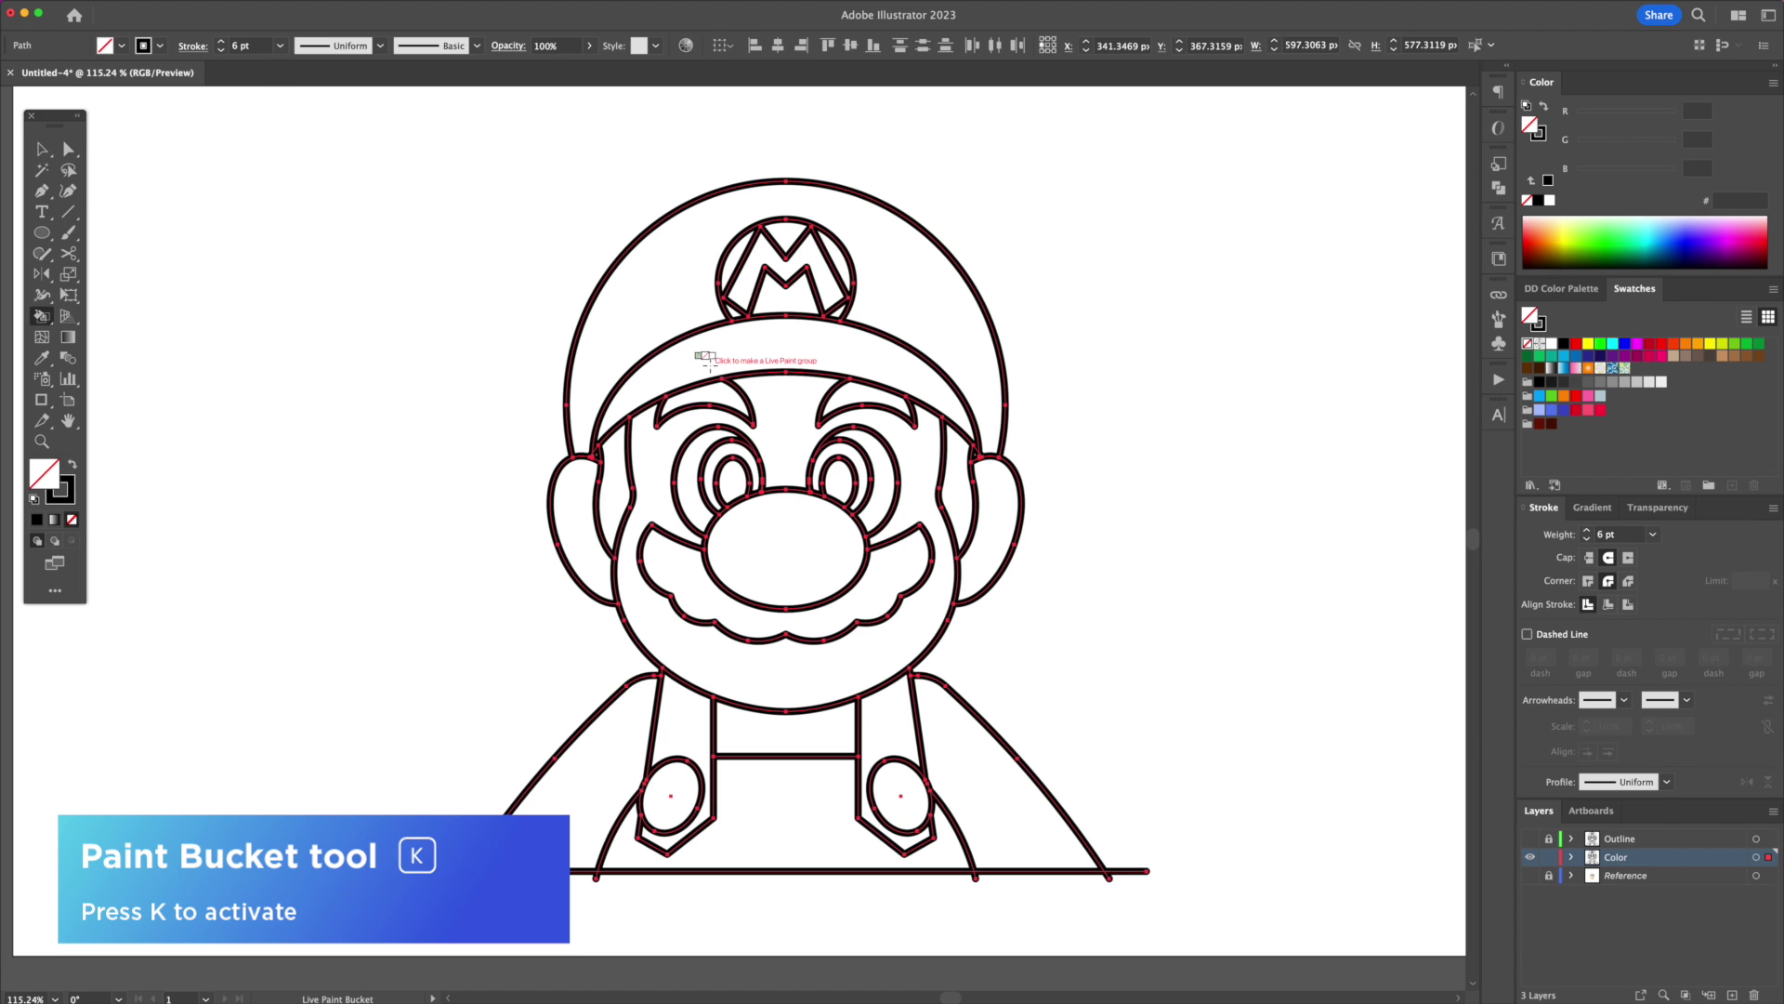
click(1085, 562)
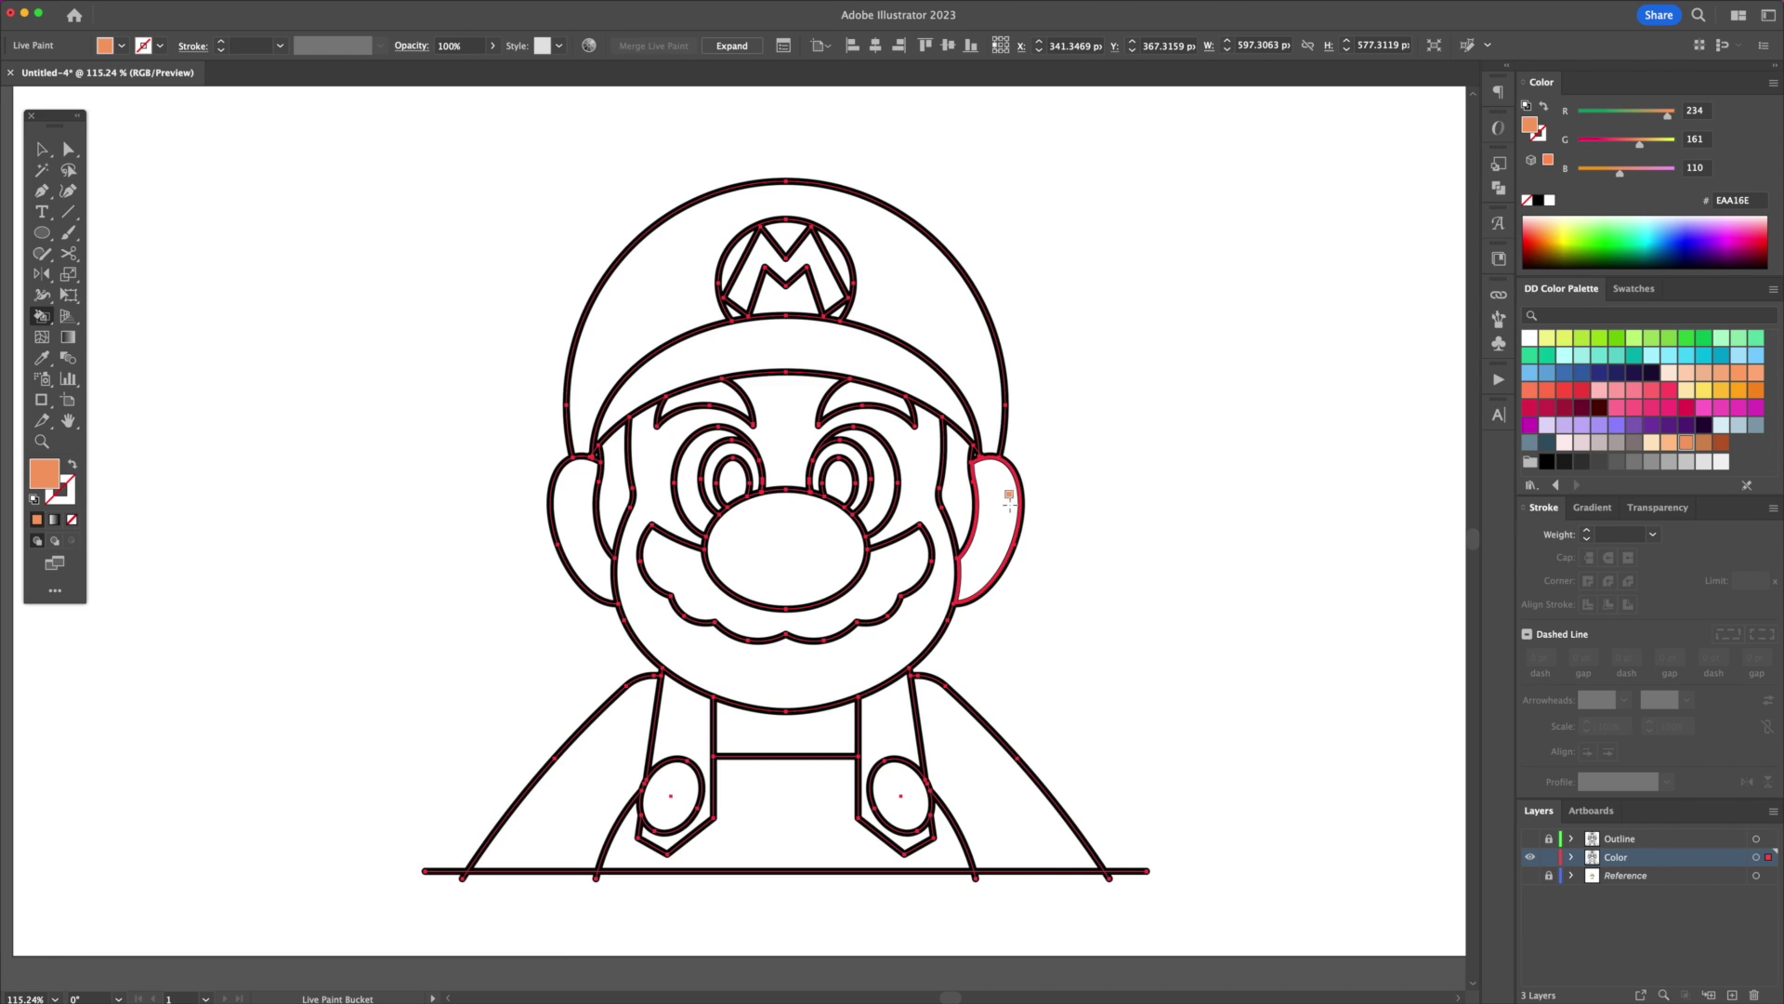
Step: Fill both ears, the face and the nose with the skin tone EAA16E using the Live Paint Bucket
click(1004, 502)
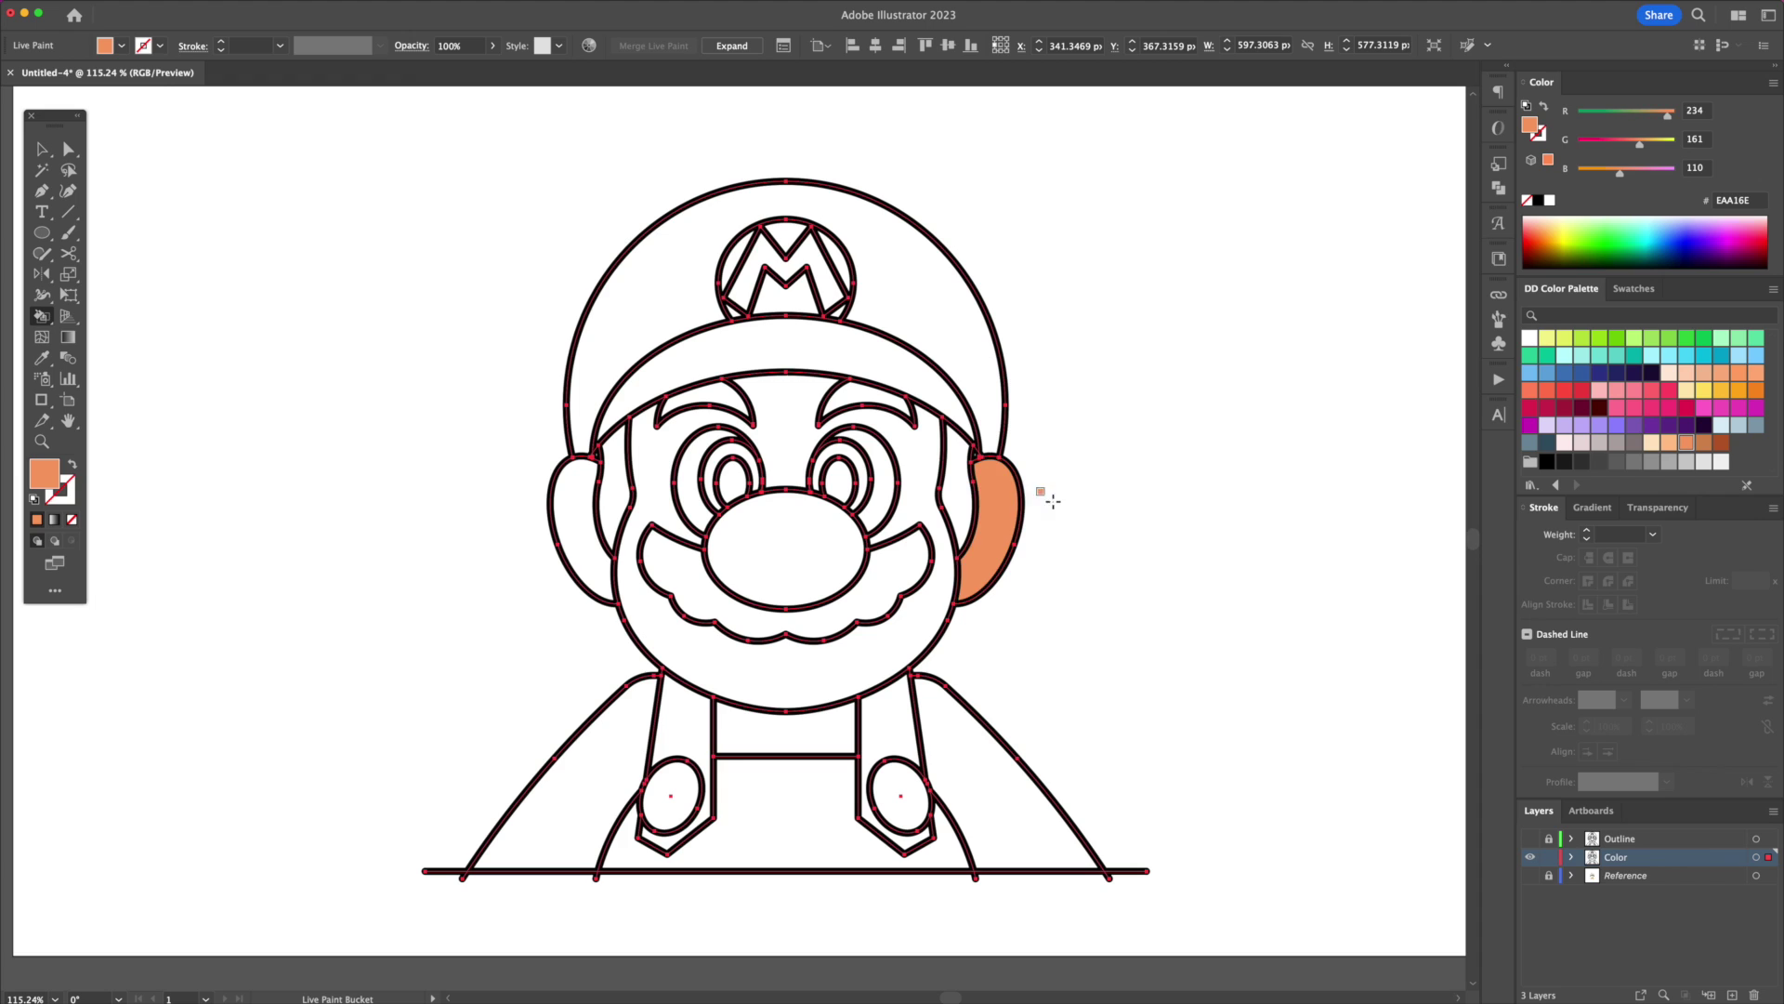
click(914, 494)
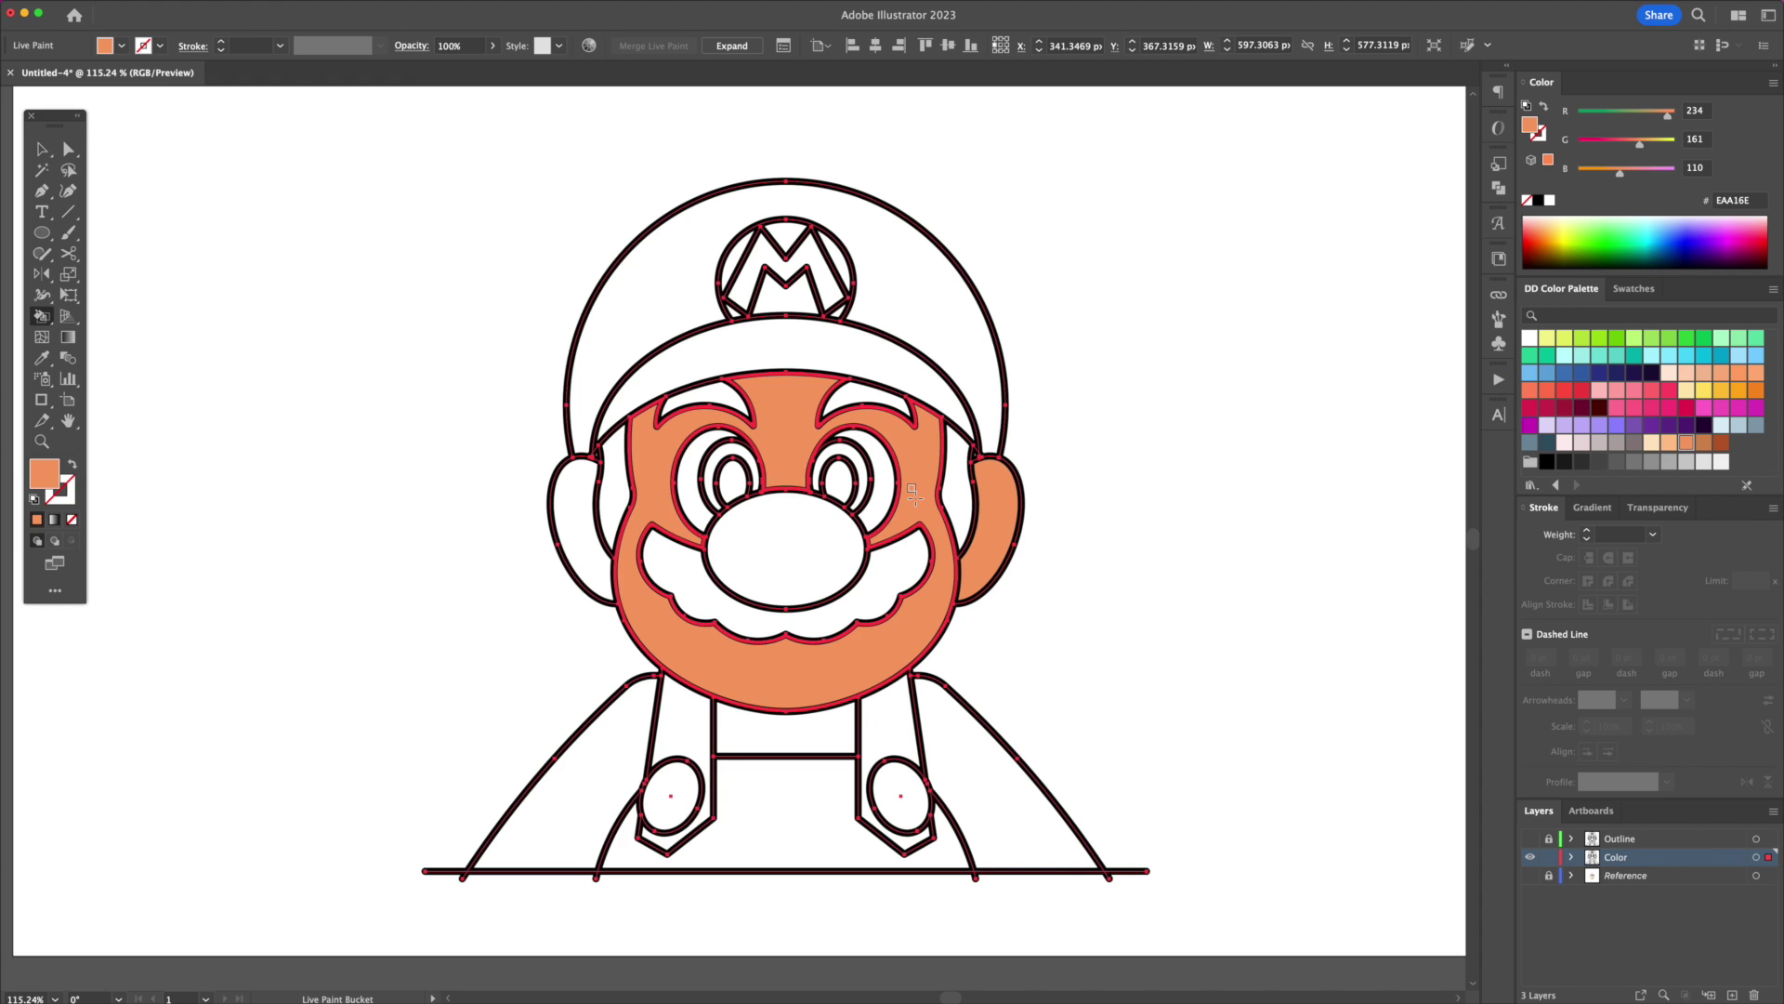
click(572, 507)
click(773, 539)
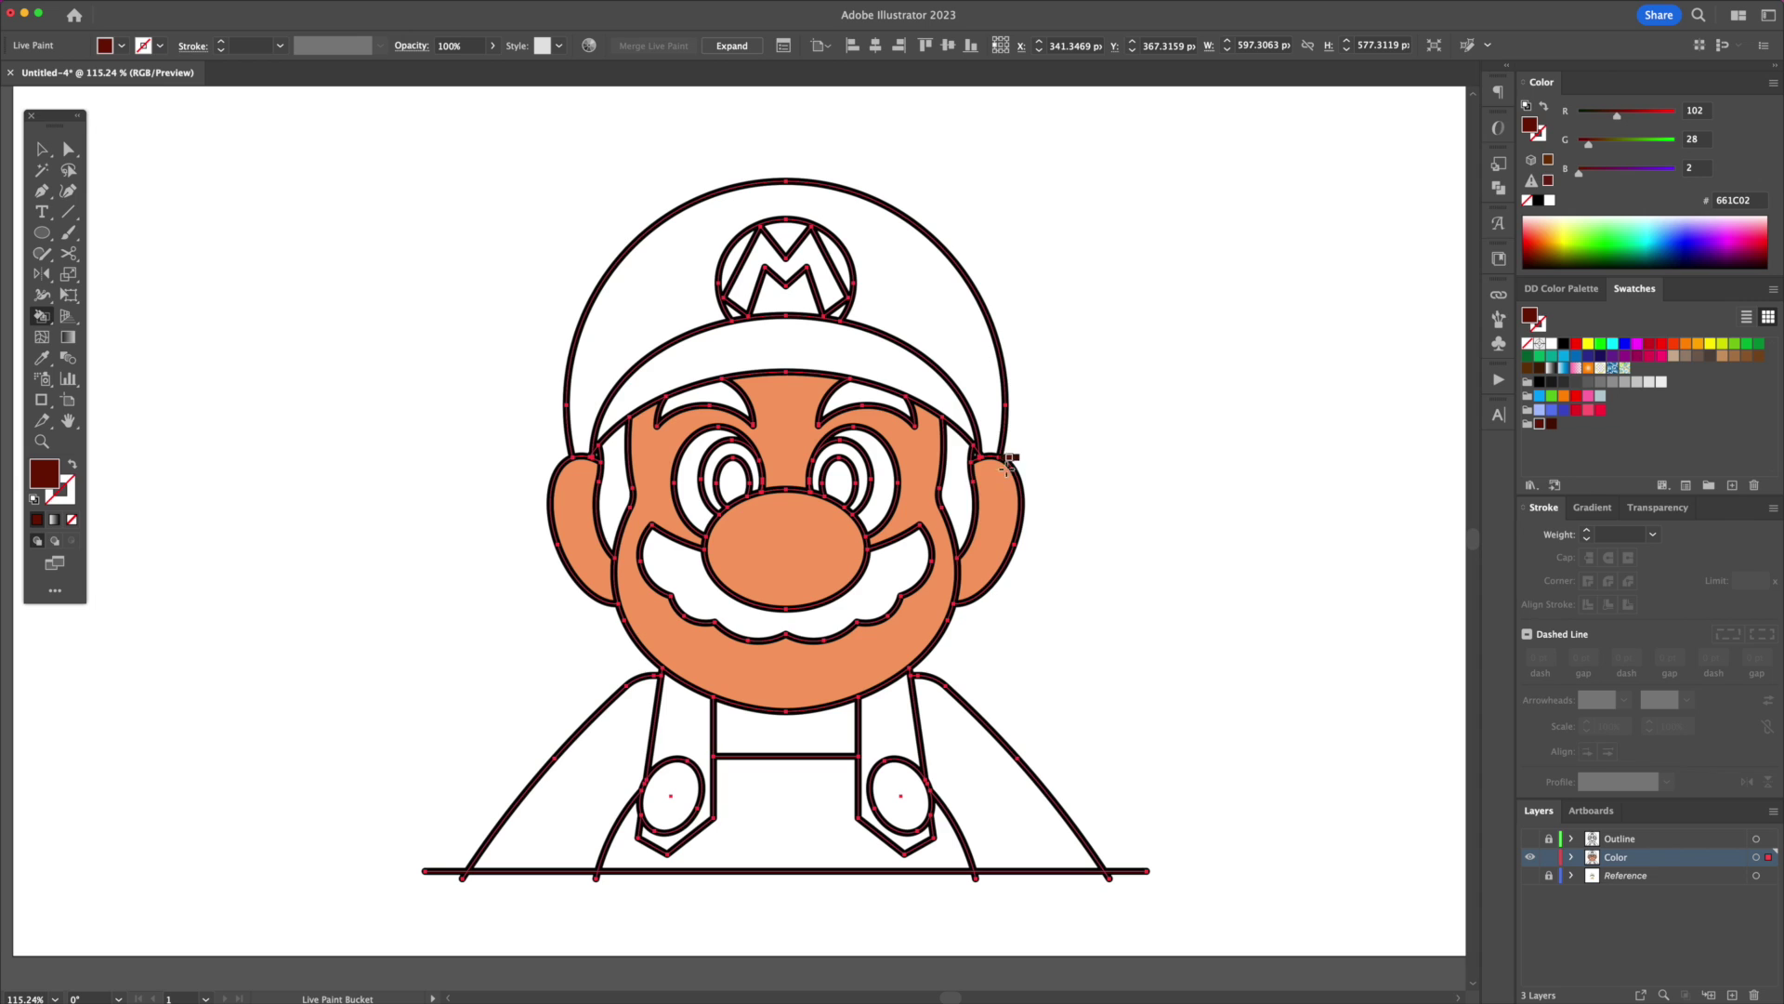
Step: Fill the sideburns, eyebrows and moustache with dark brown 661C02
click(959, 484)
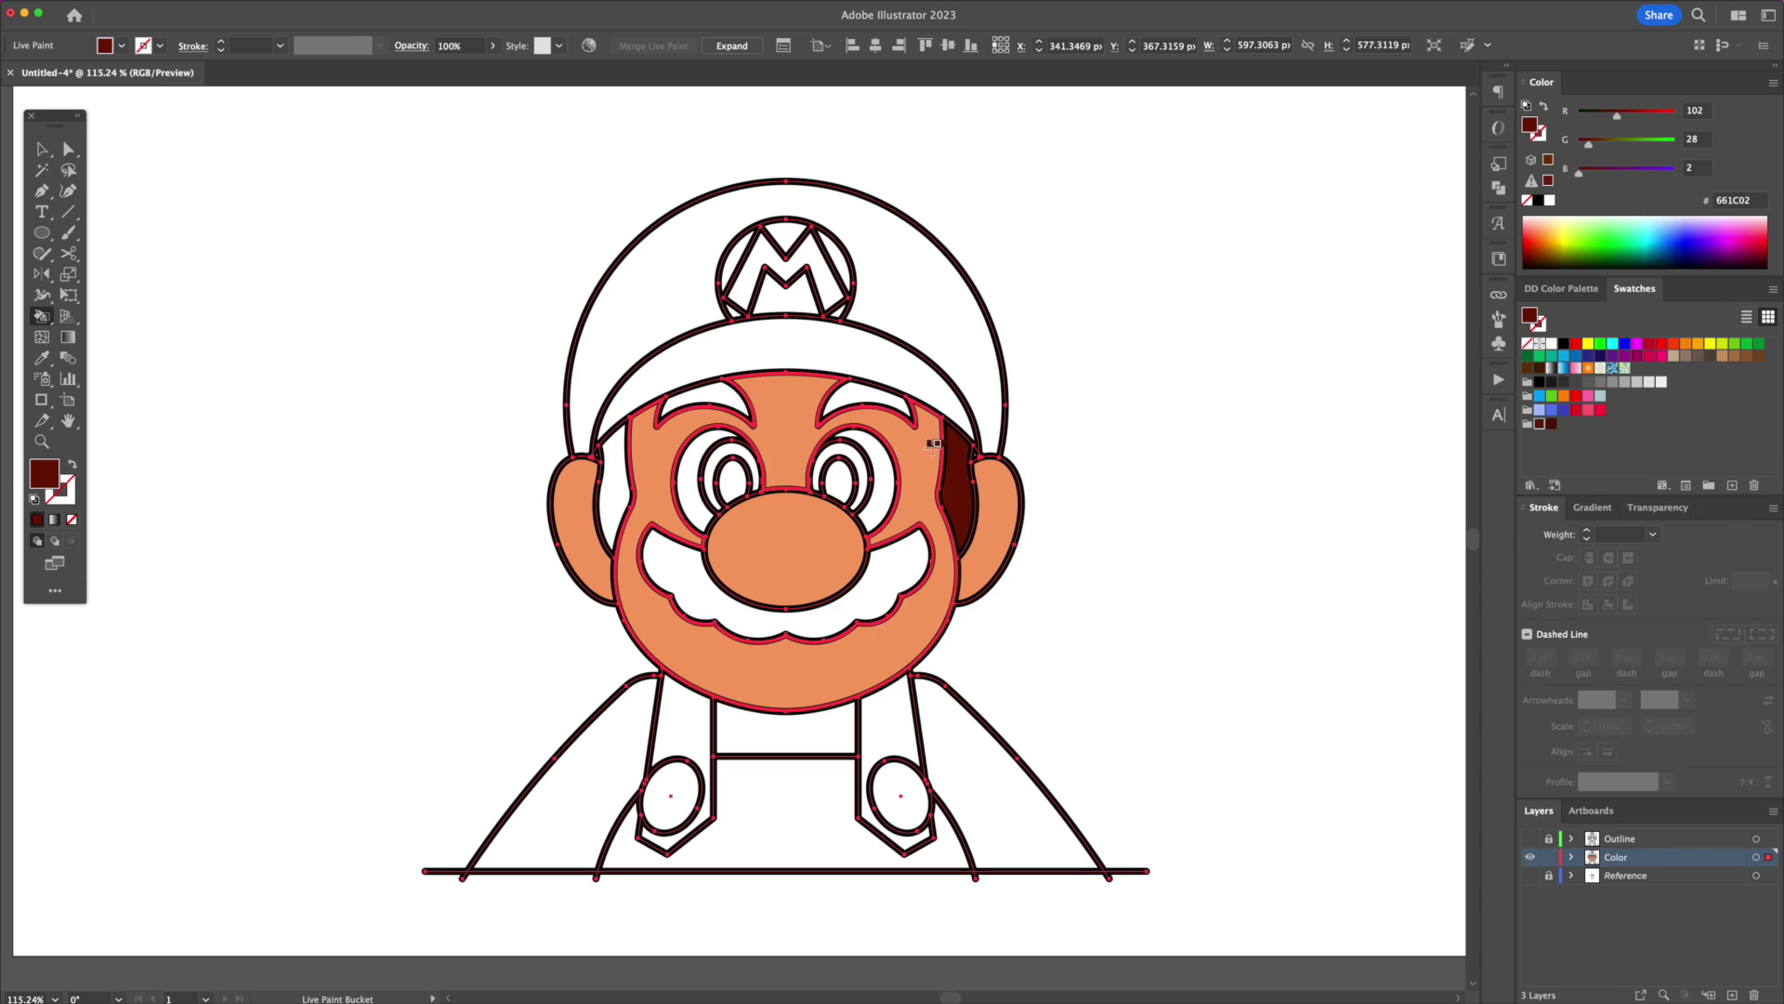
click(867, 398)
click(706, 398)
click(618, 462)
click(670, 569)
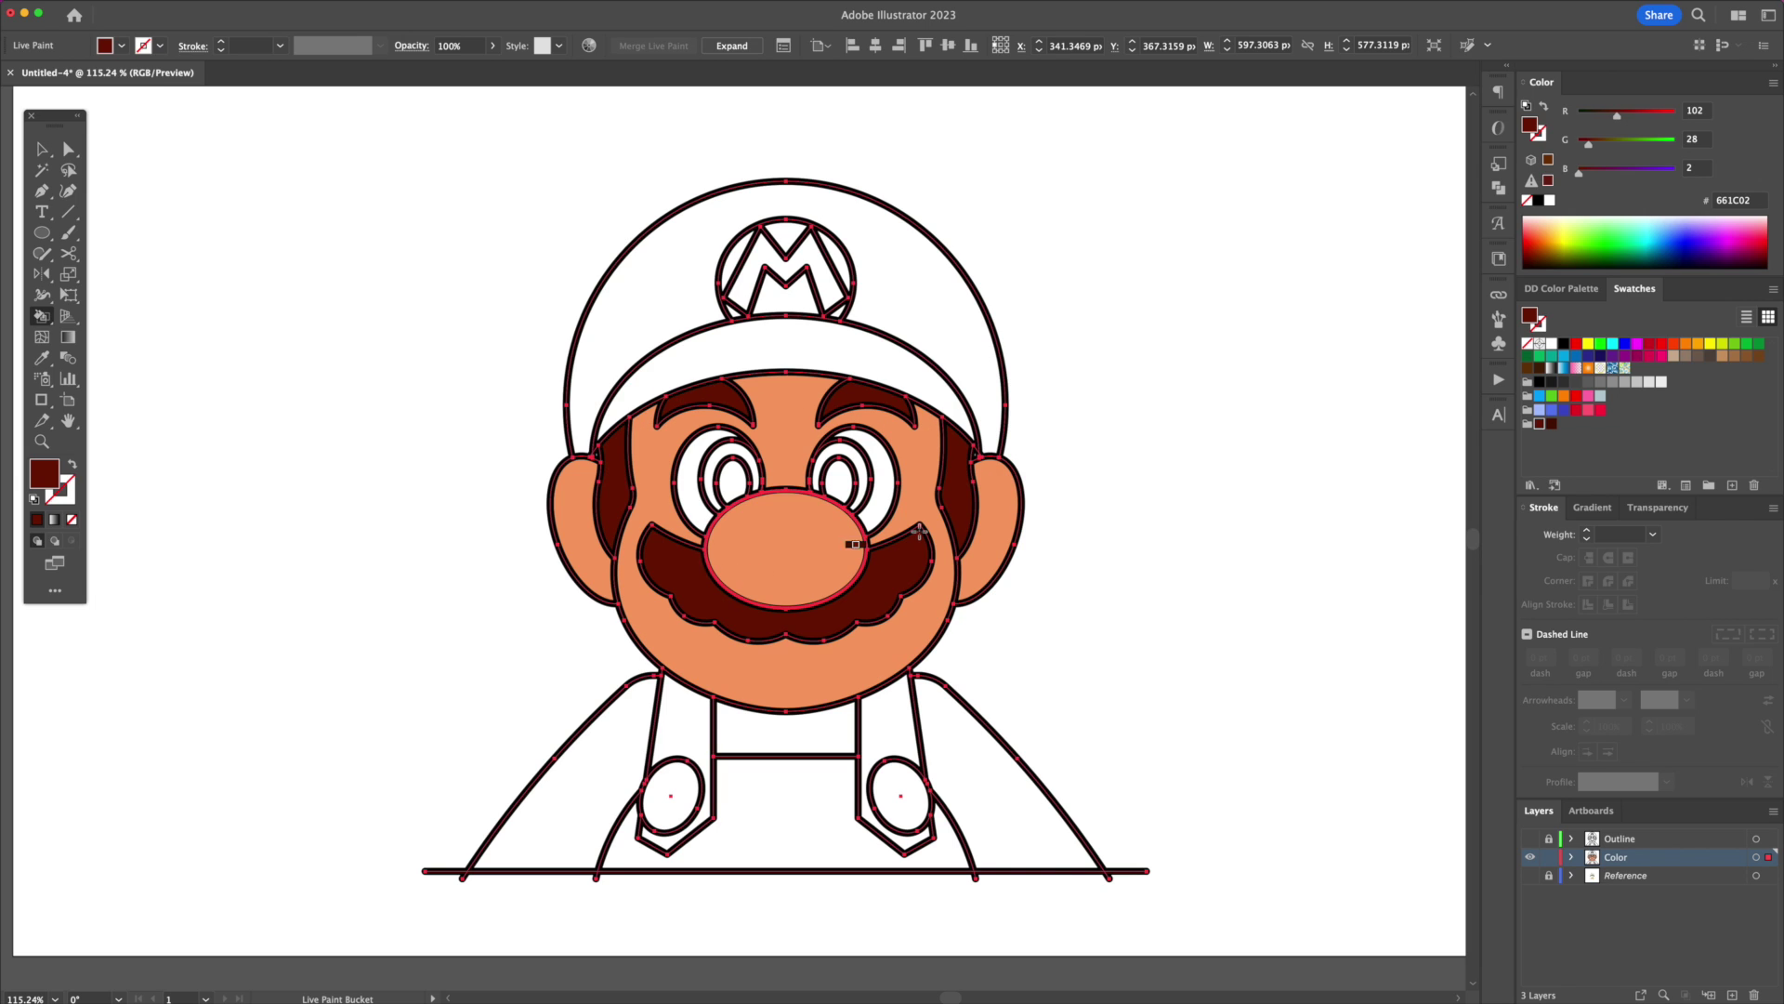
Step: Fill the whites of both eyes with light grey F1F1F1
click(1661, 381)
click(877, 506)
click(692, 493)
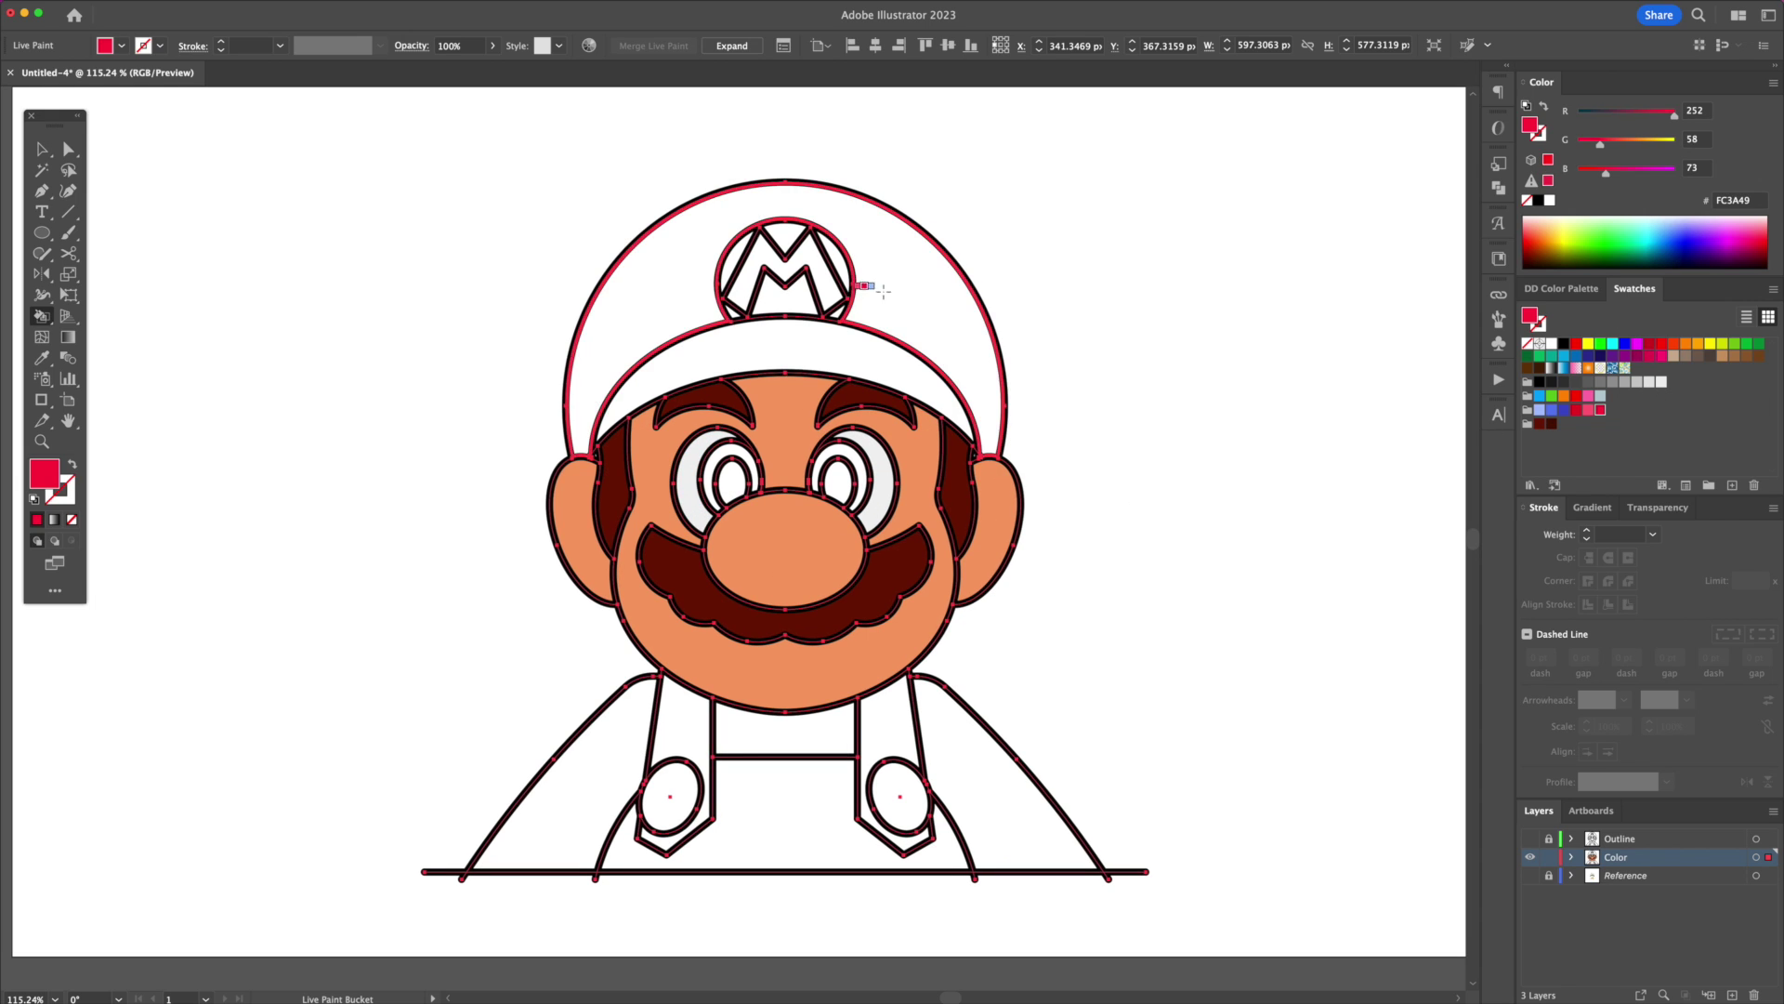
Step: Fill the cap, its brim and the letter M with red FC3A49
click(865, 290)
click(841, 373)
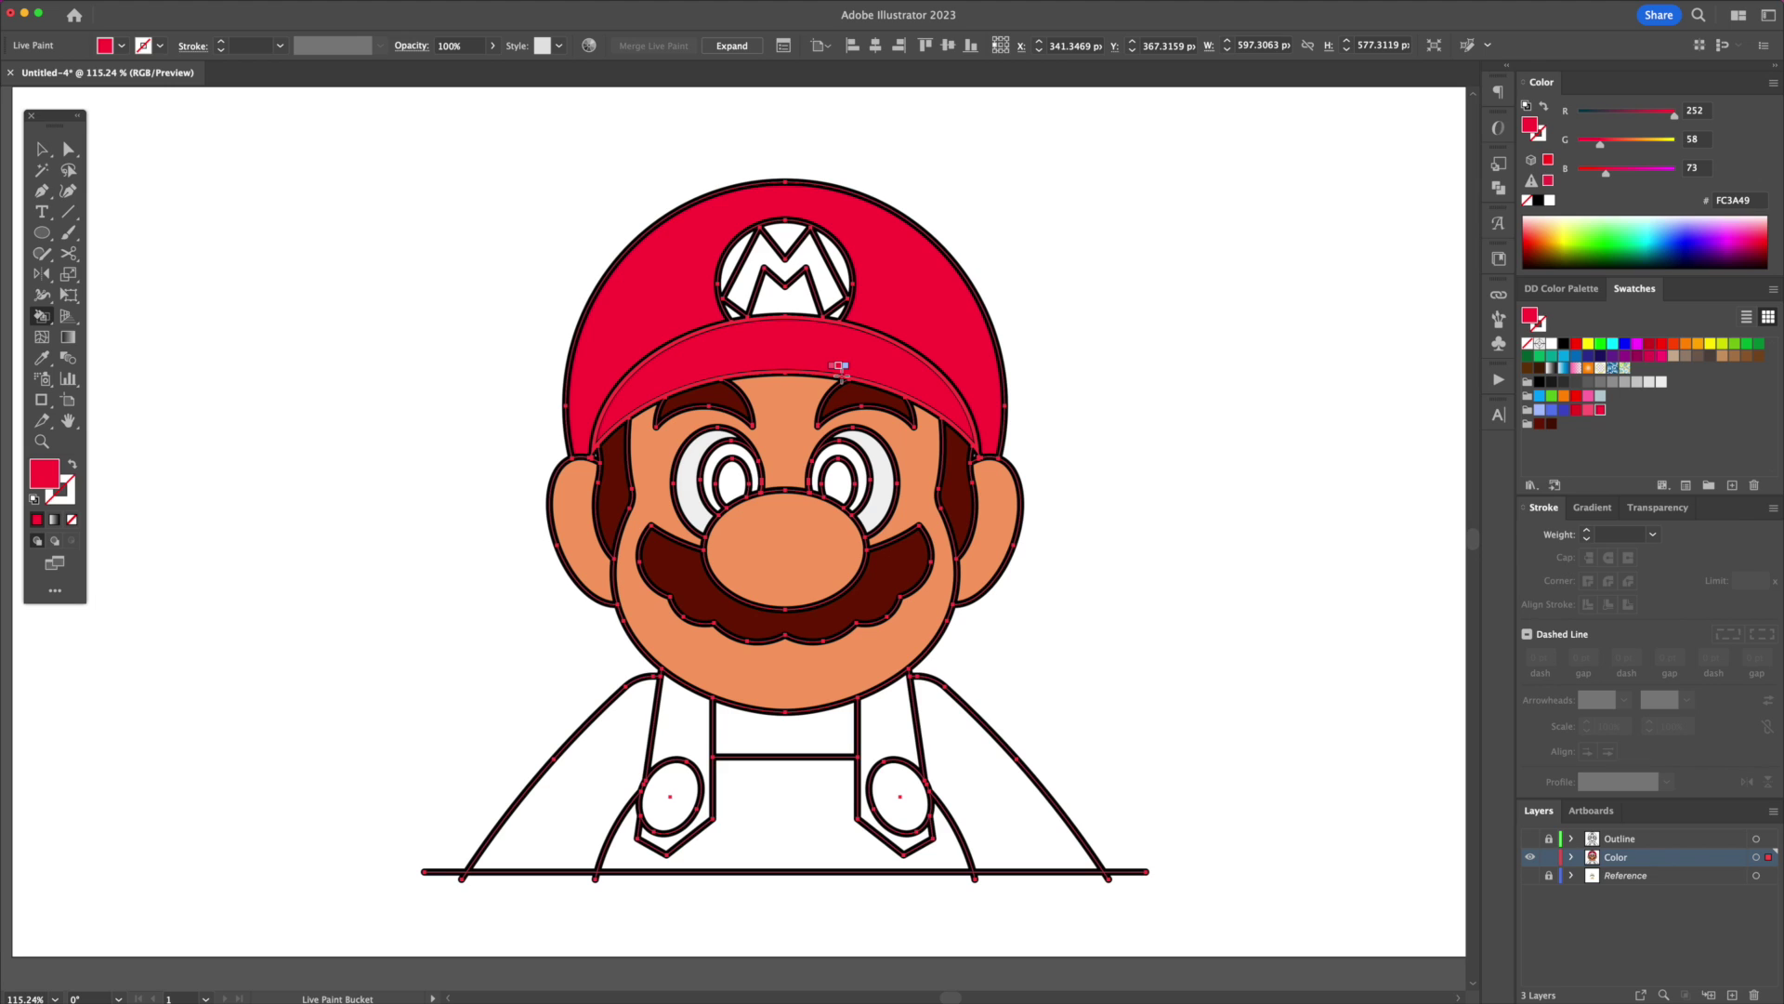
click(804, 255)
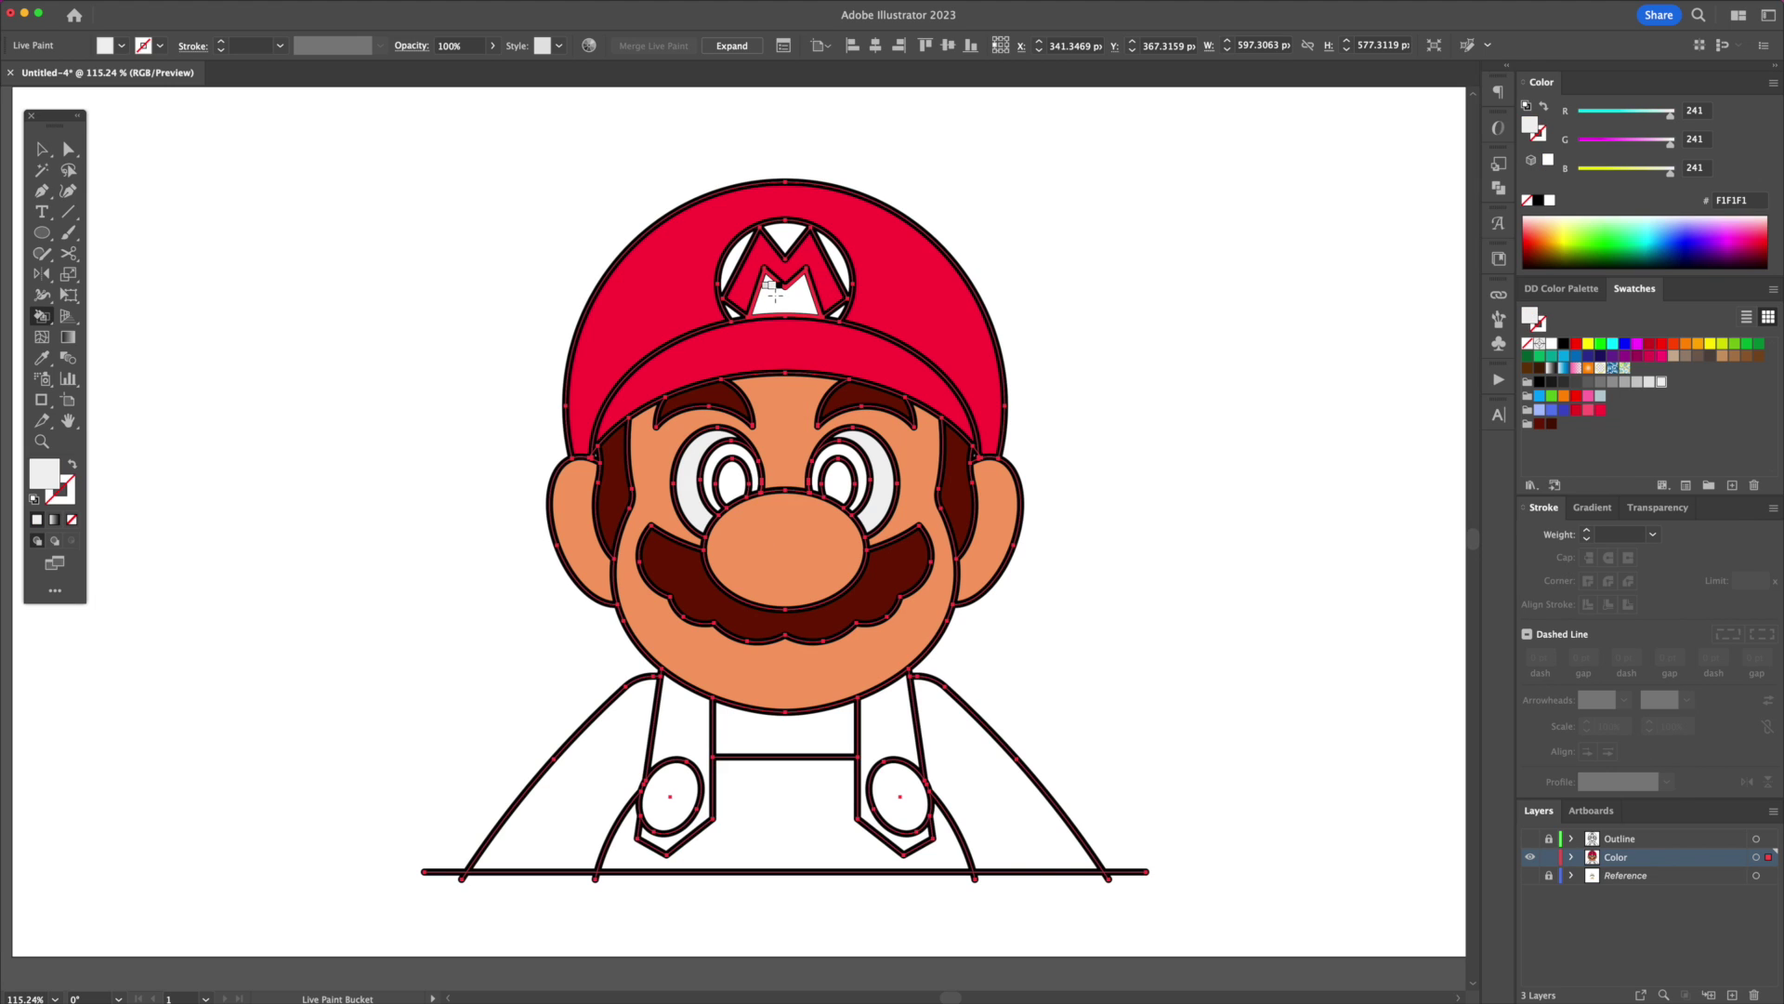
Step: Fill the cap badge's areas around the letter M with light grey F1F1F1
click(782, 299)
click(736, 312)
click(738, 261)
click(784, 240)
click(835, 261)
Step: Fill the shirt front and both sleeves with red FC3A49
click(785, 732)
click(612, 762)
click(971, 762)
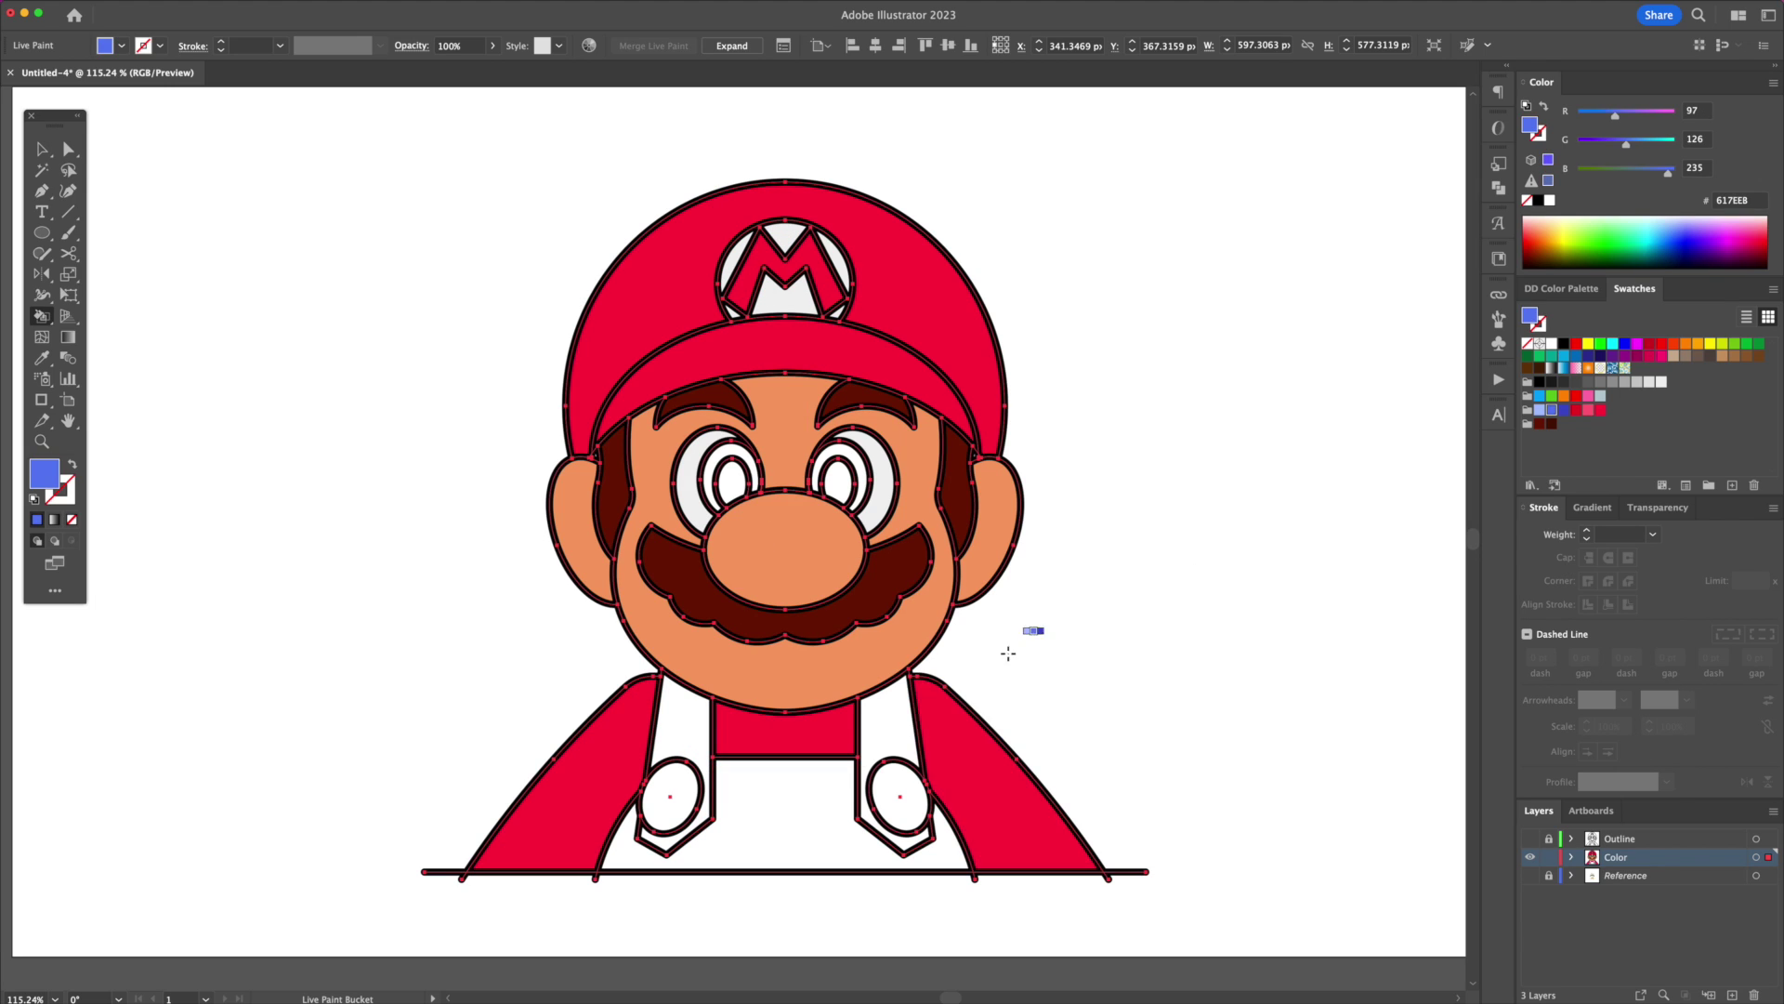
Step: Fill both overalls straps and the bib with blue 617EEB
click(883, 718)
click(678, 718)
click(784, 806)
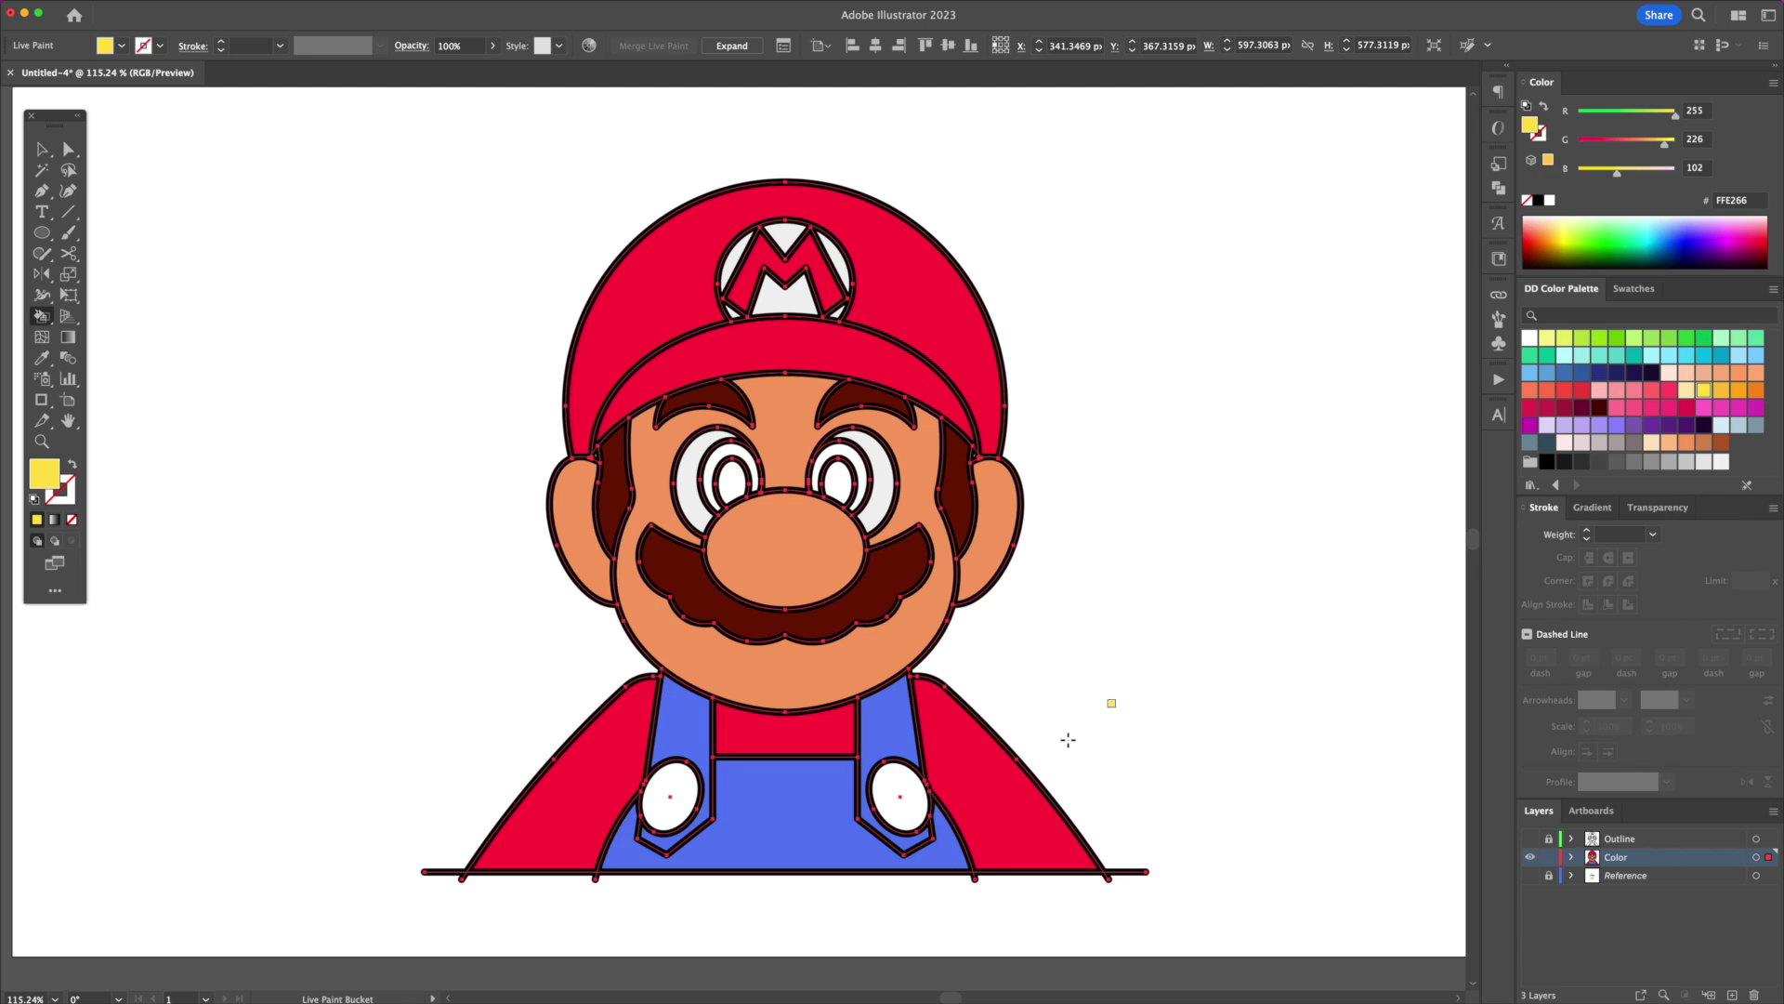
Step: Fill the two overalls buttons with yellow FFE266 and both pupils with dark blue 142484
click(900, 799)
click(680, 811)
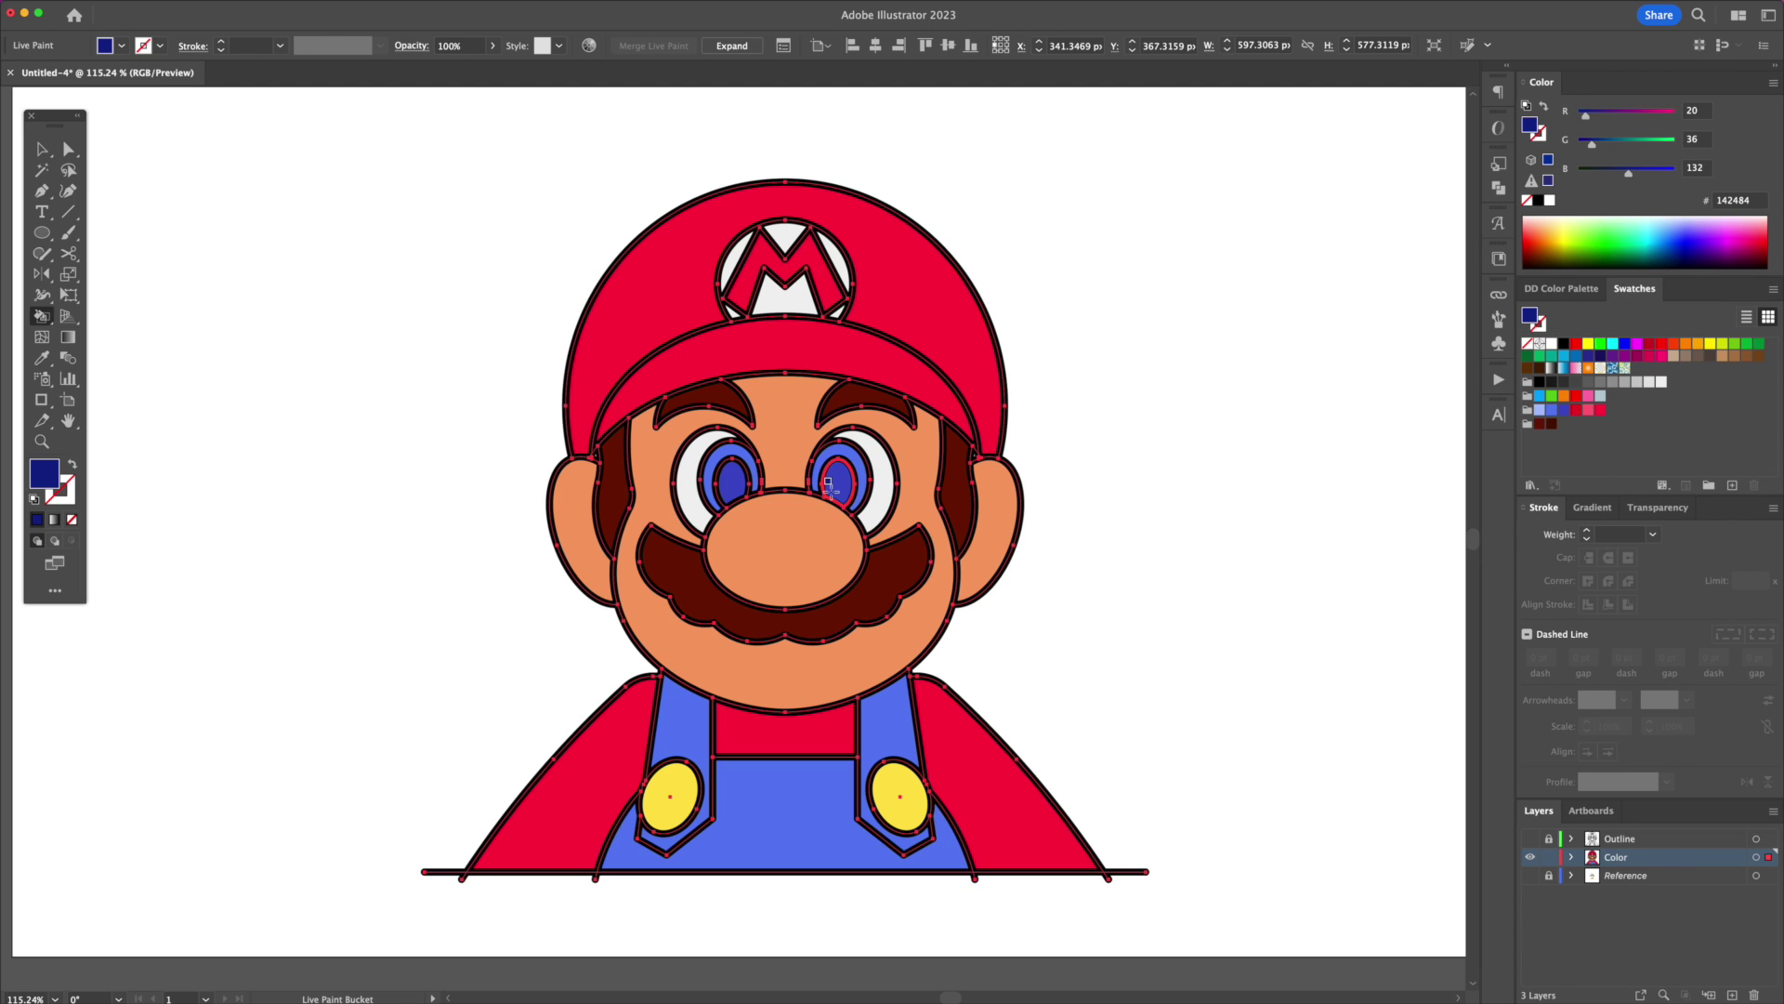
click(839, 483)
click(733, 484)
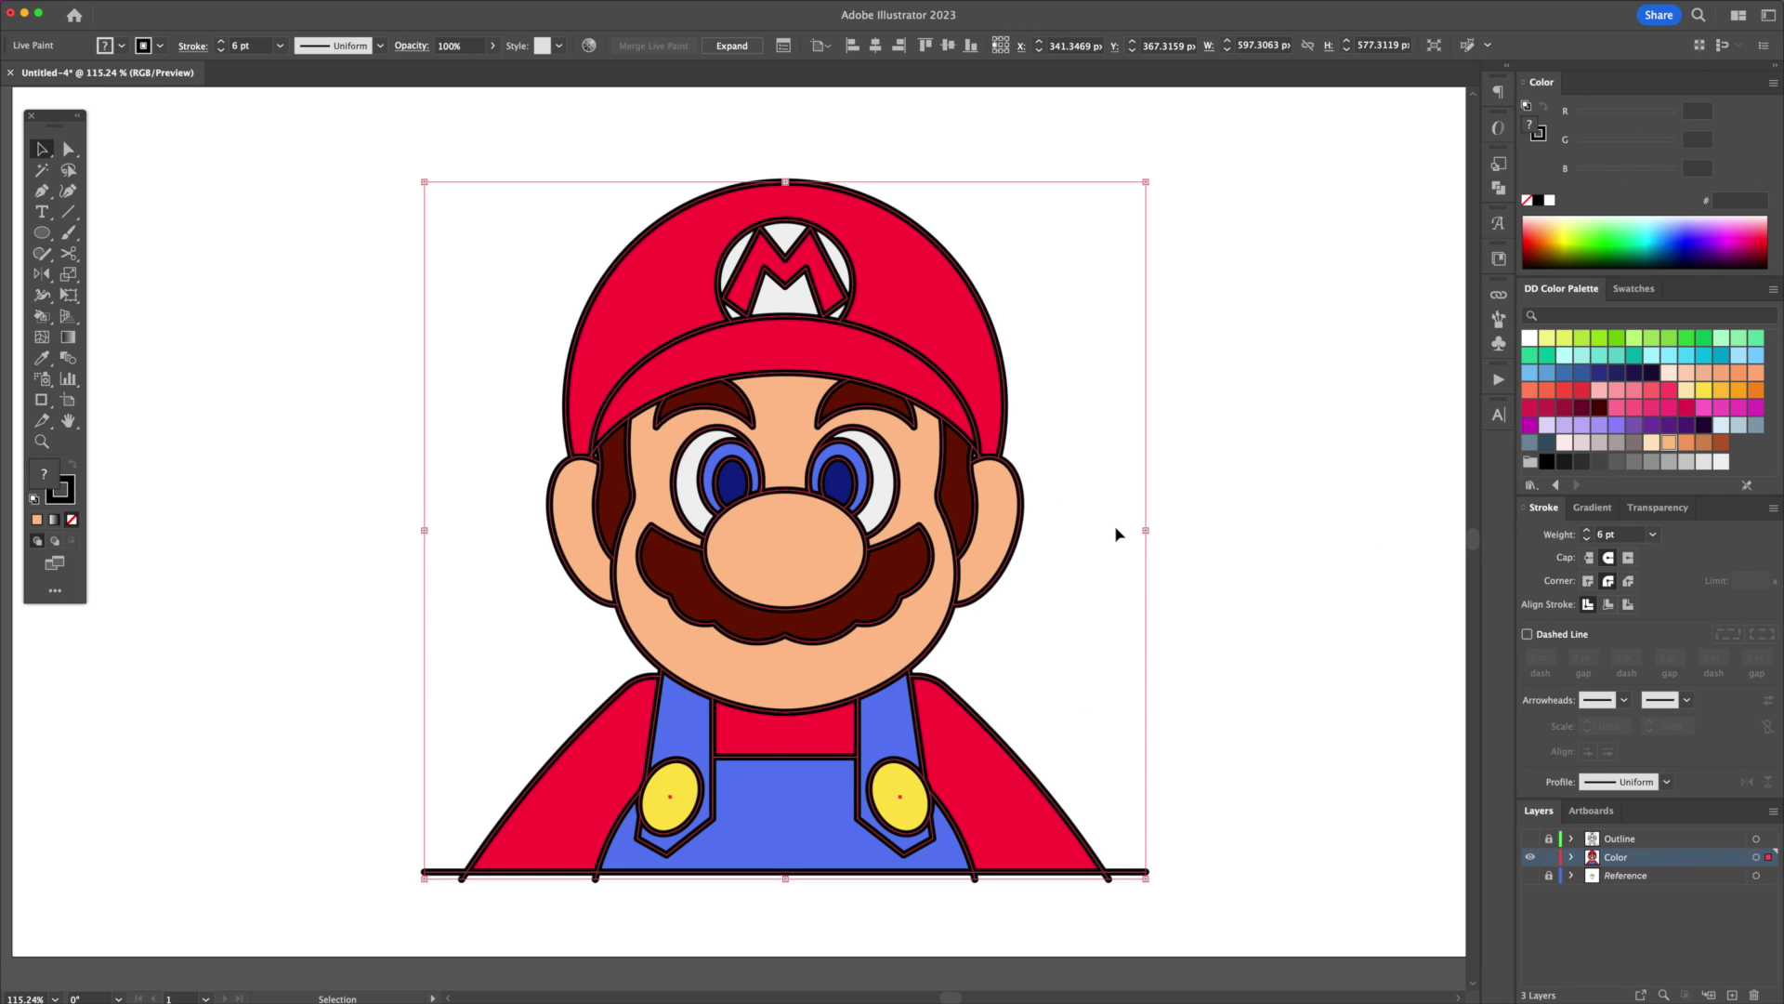
click(1237, 541)
mouse_move(991, 555)
mouse_down()
mouse_move(902, 442)
mouse_move(912, 474)
mouse_up()
key(super+z)
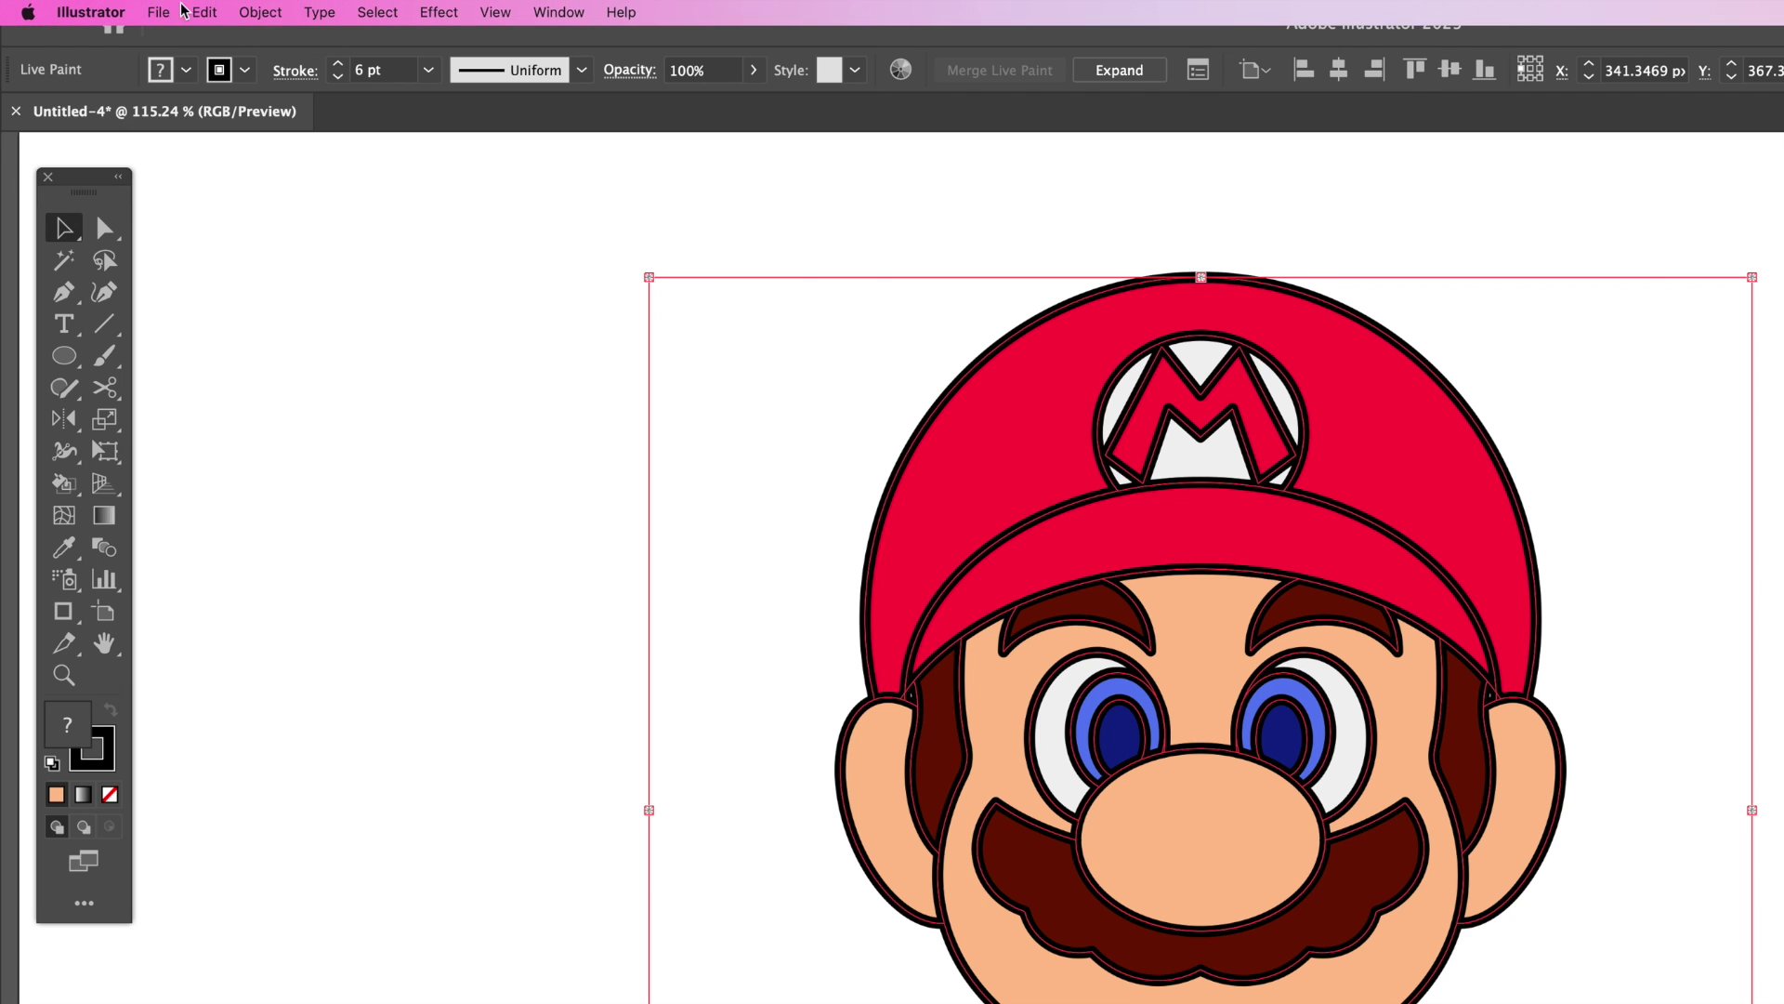
Step: Expand the Live Paint group with Object, Fill and Stroke enabled, and ungroup the result
click(174, 9)
click(260, 302)
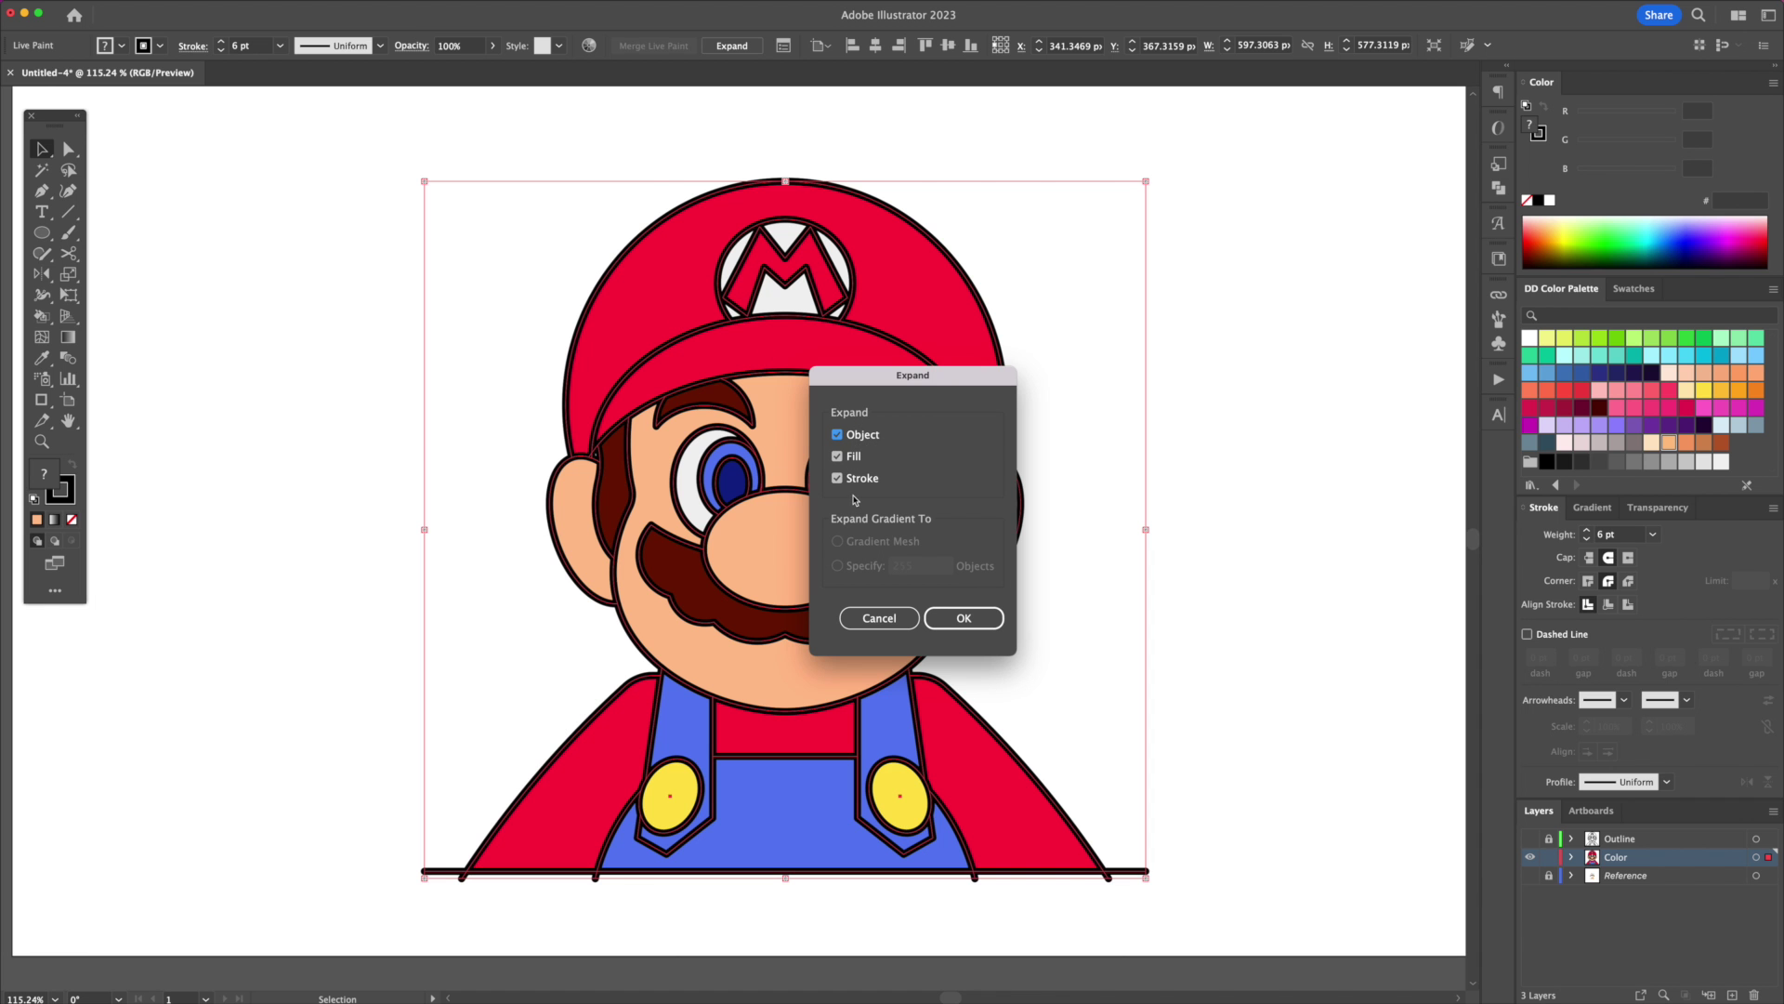
click(957, 619)
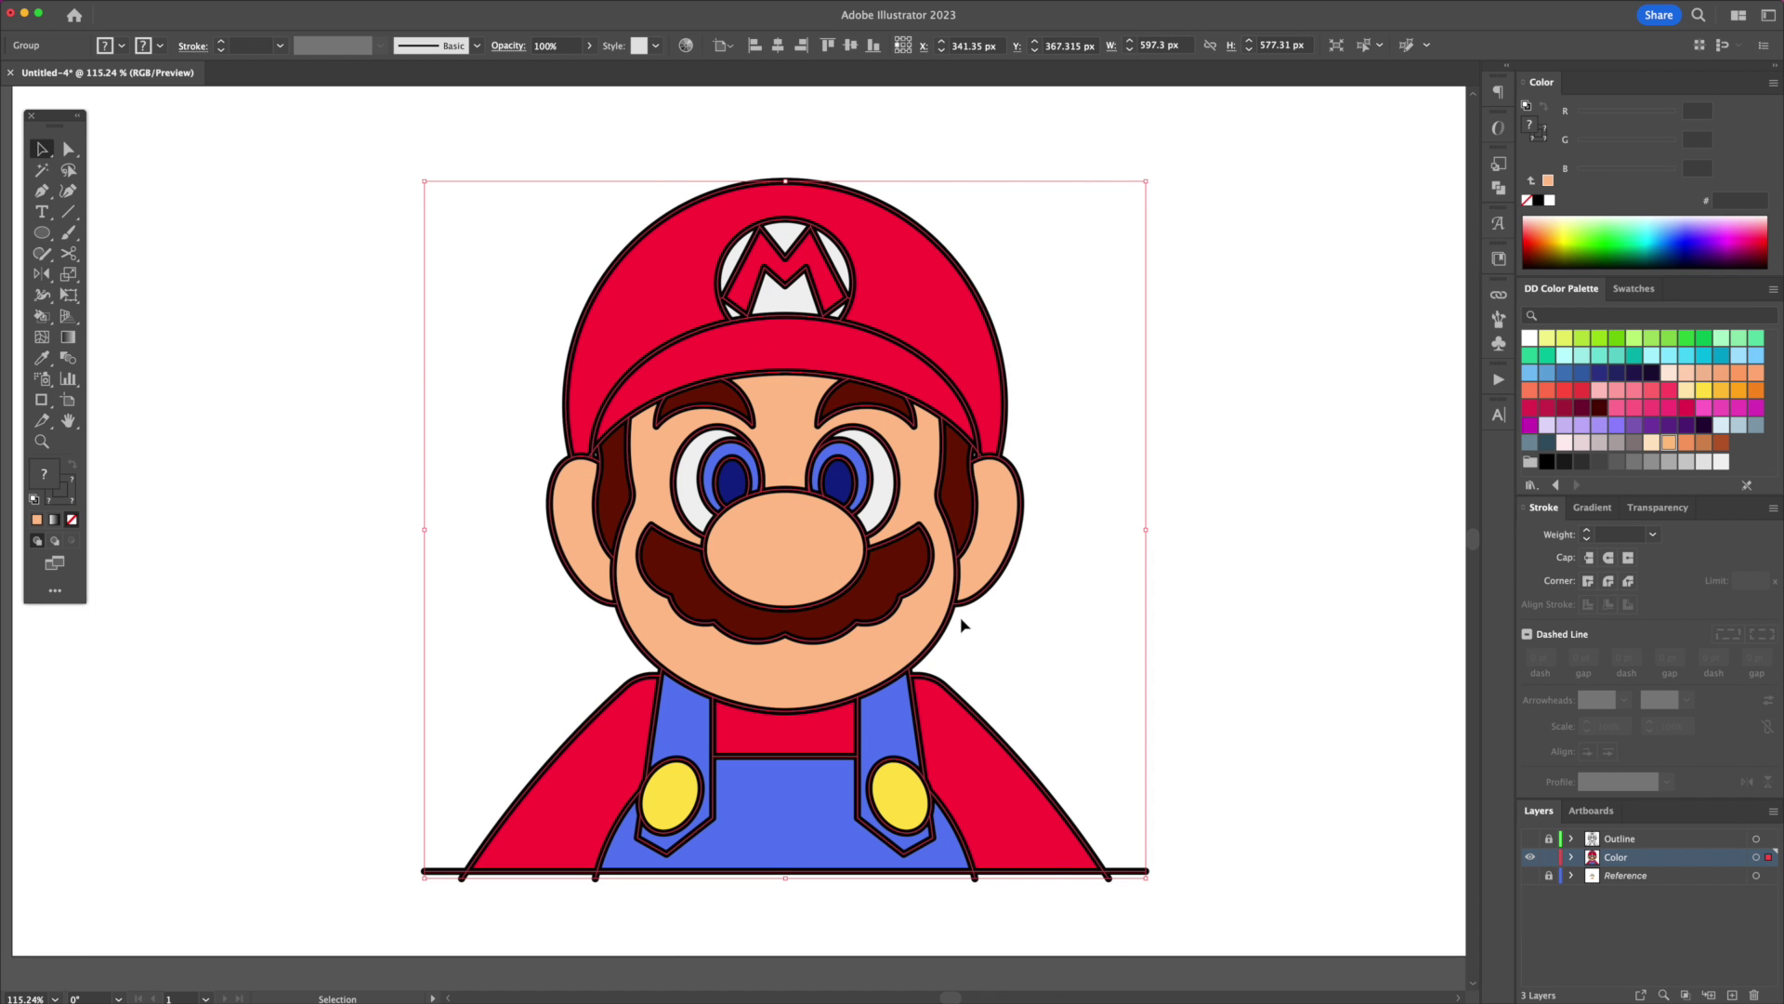
right_click(924, 390)
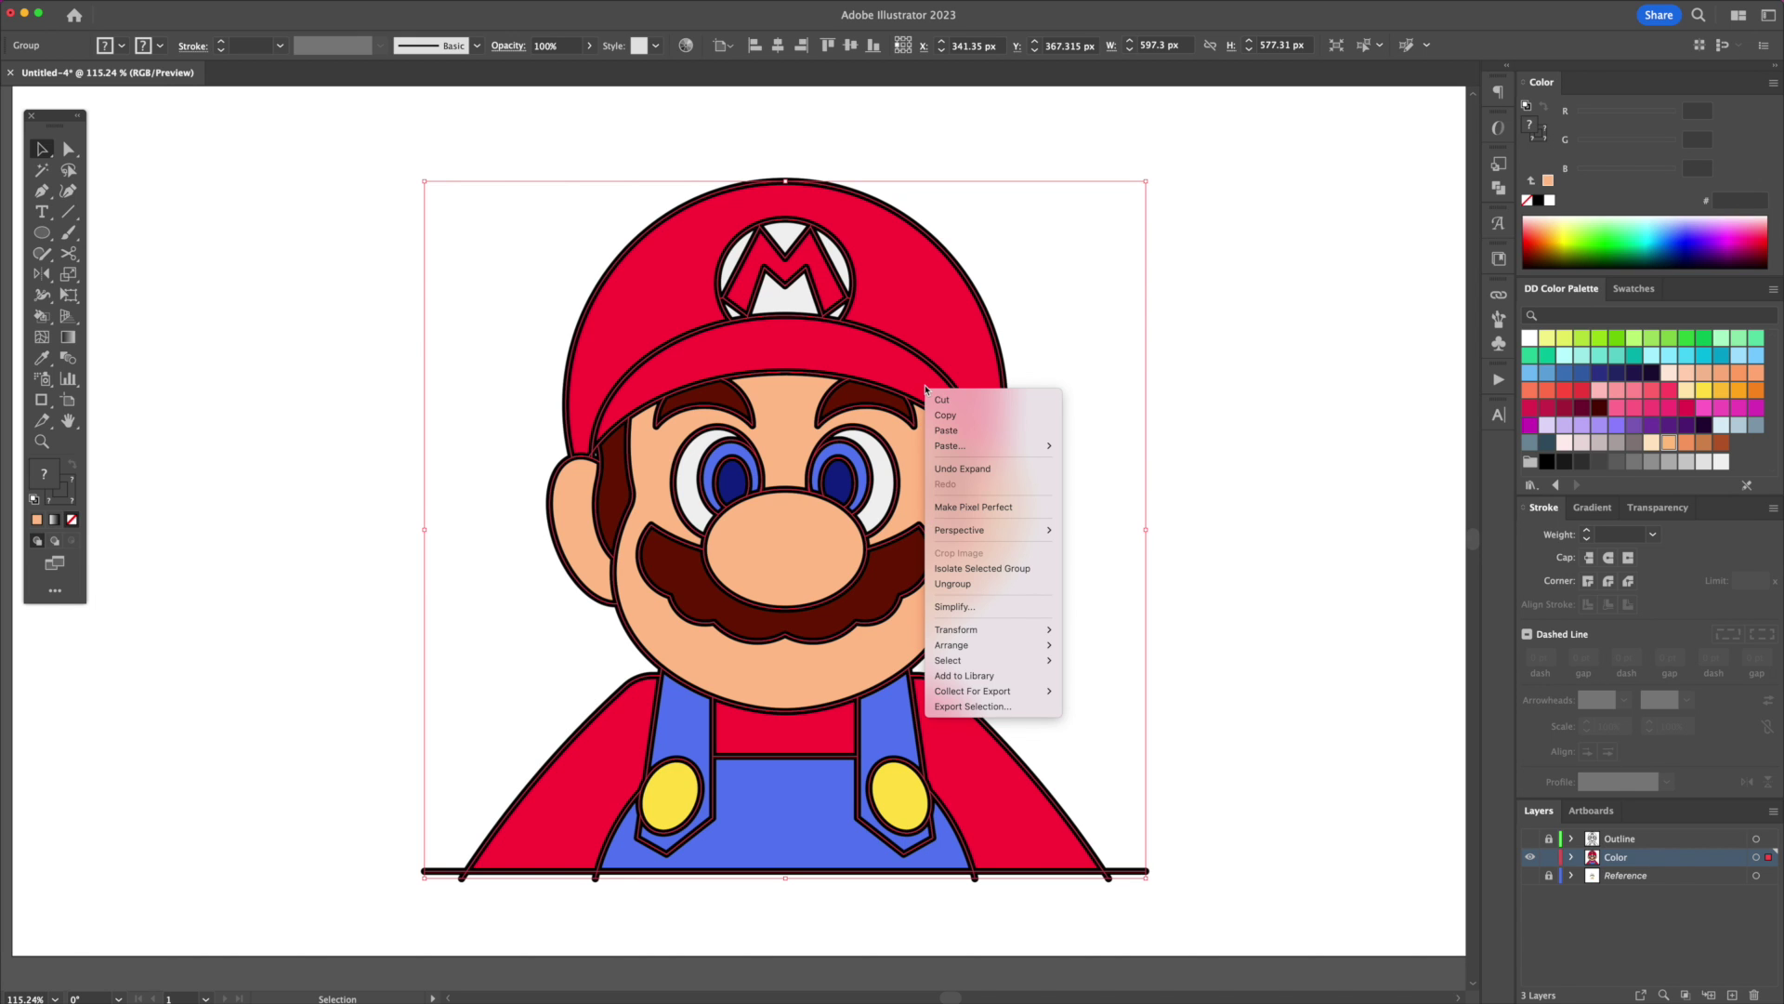
click(988, 584)
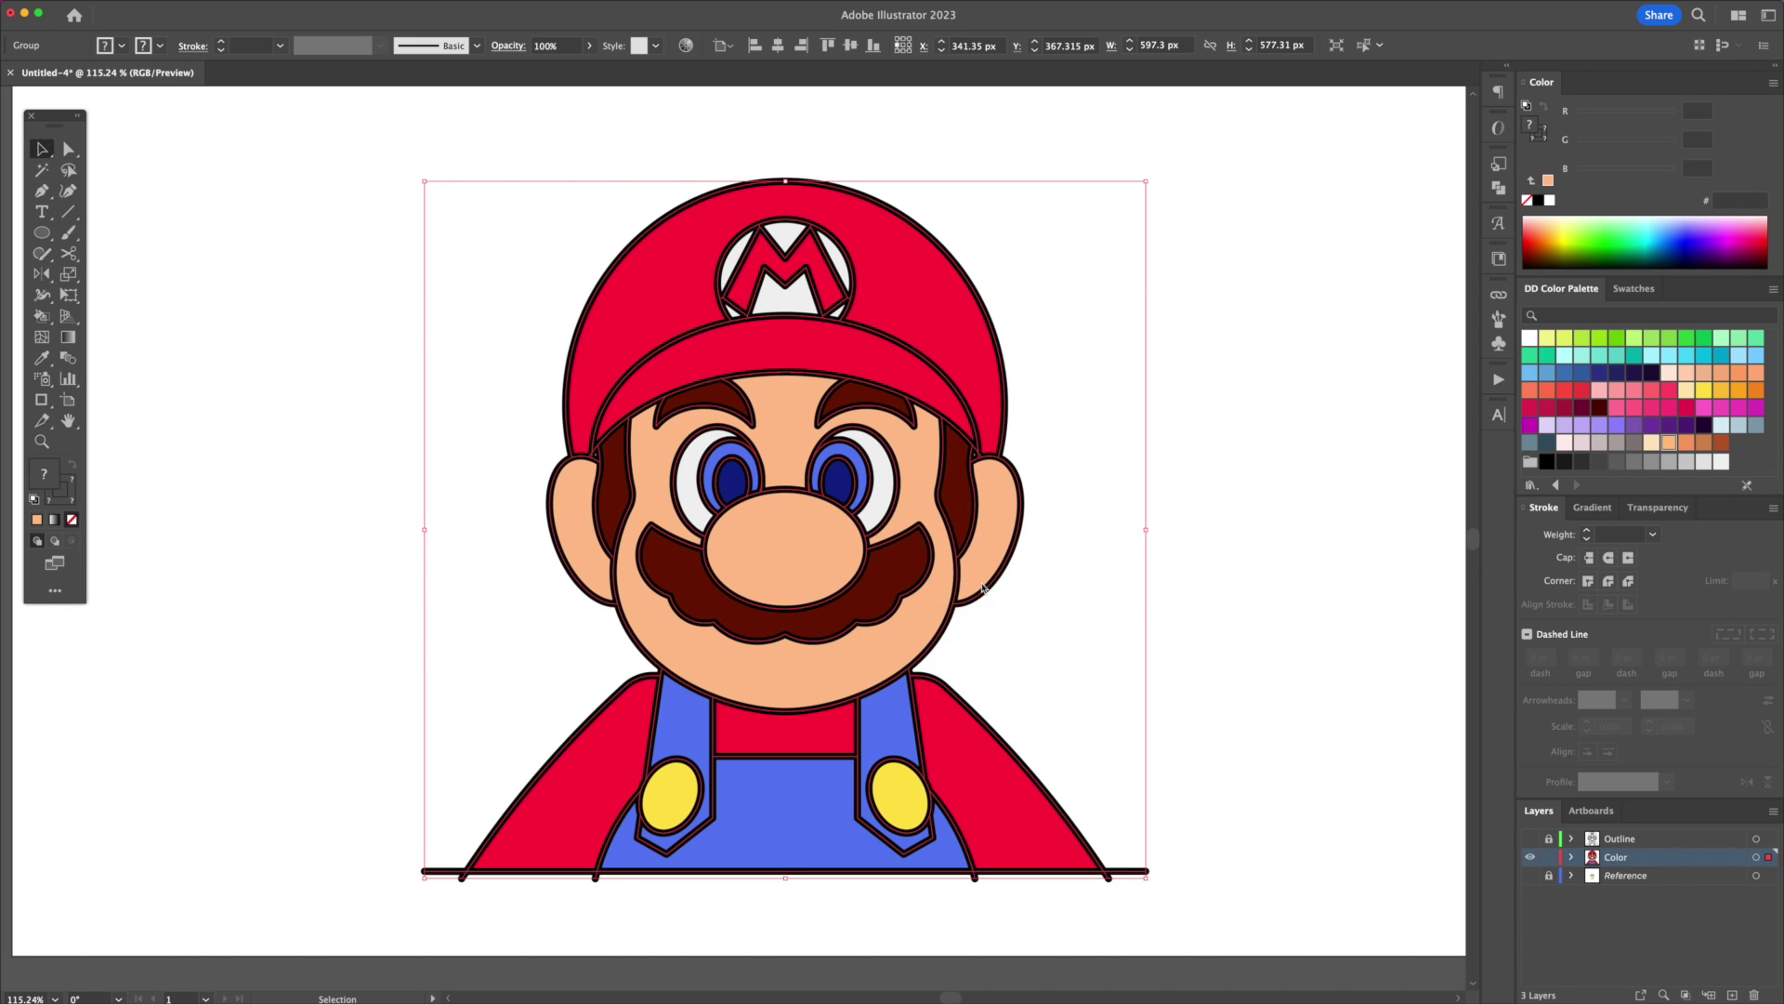
click(1326, 518)
drag(1024, 548, 1122, 537)
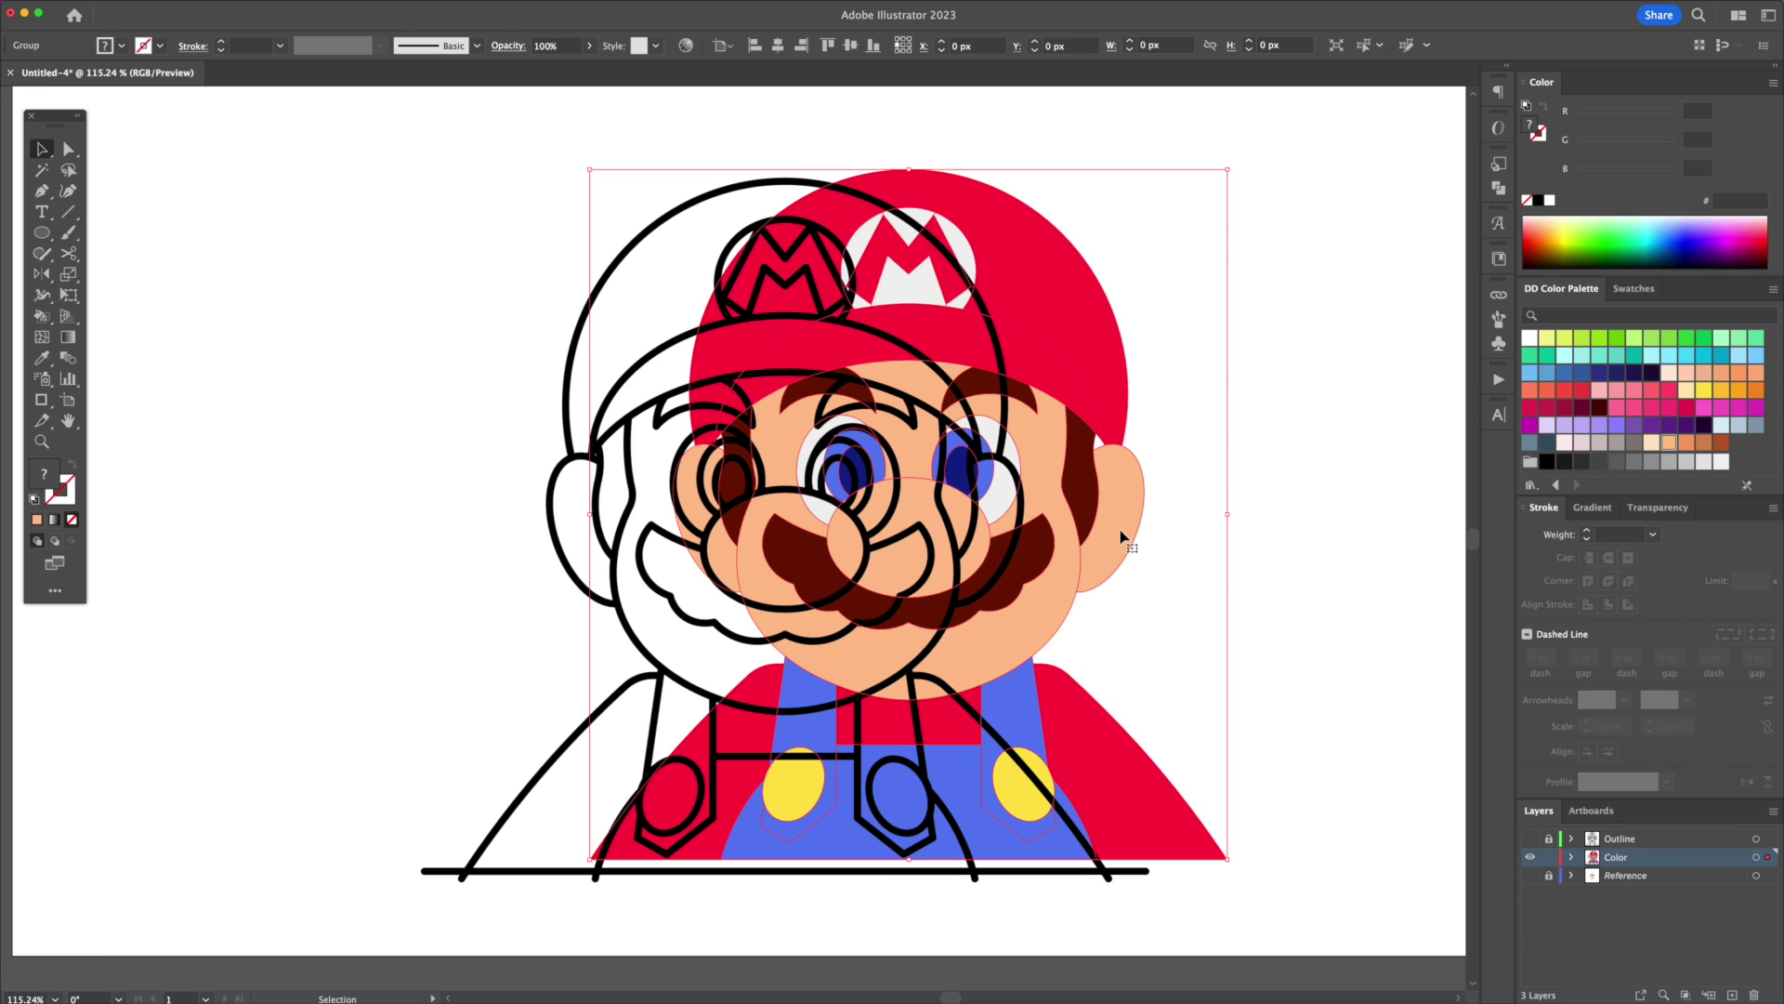
key(ctrl+z)
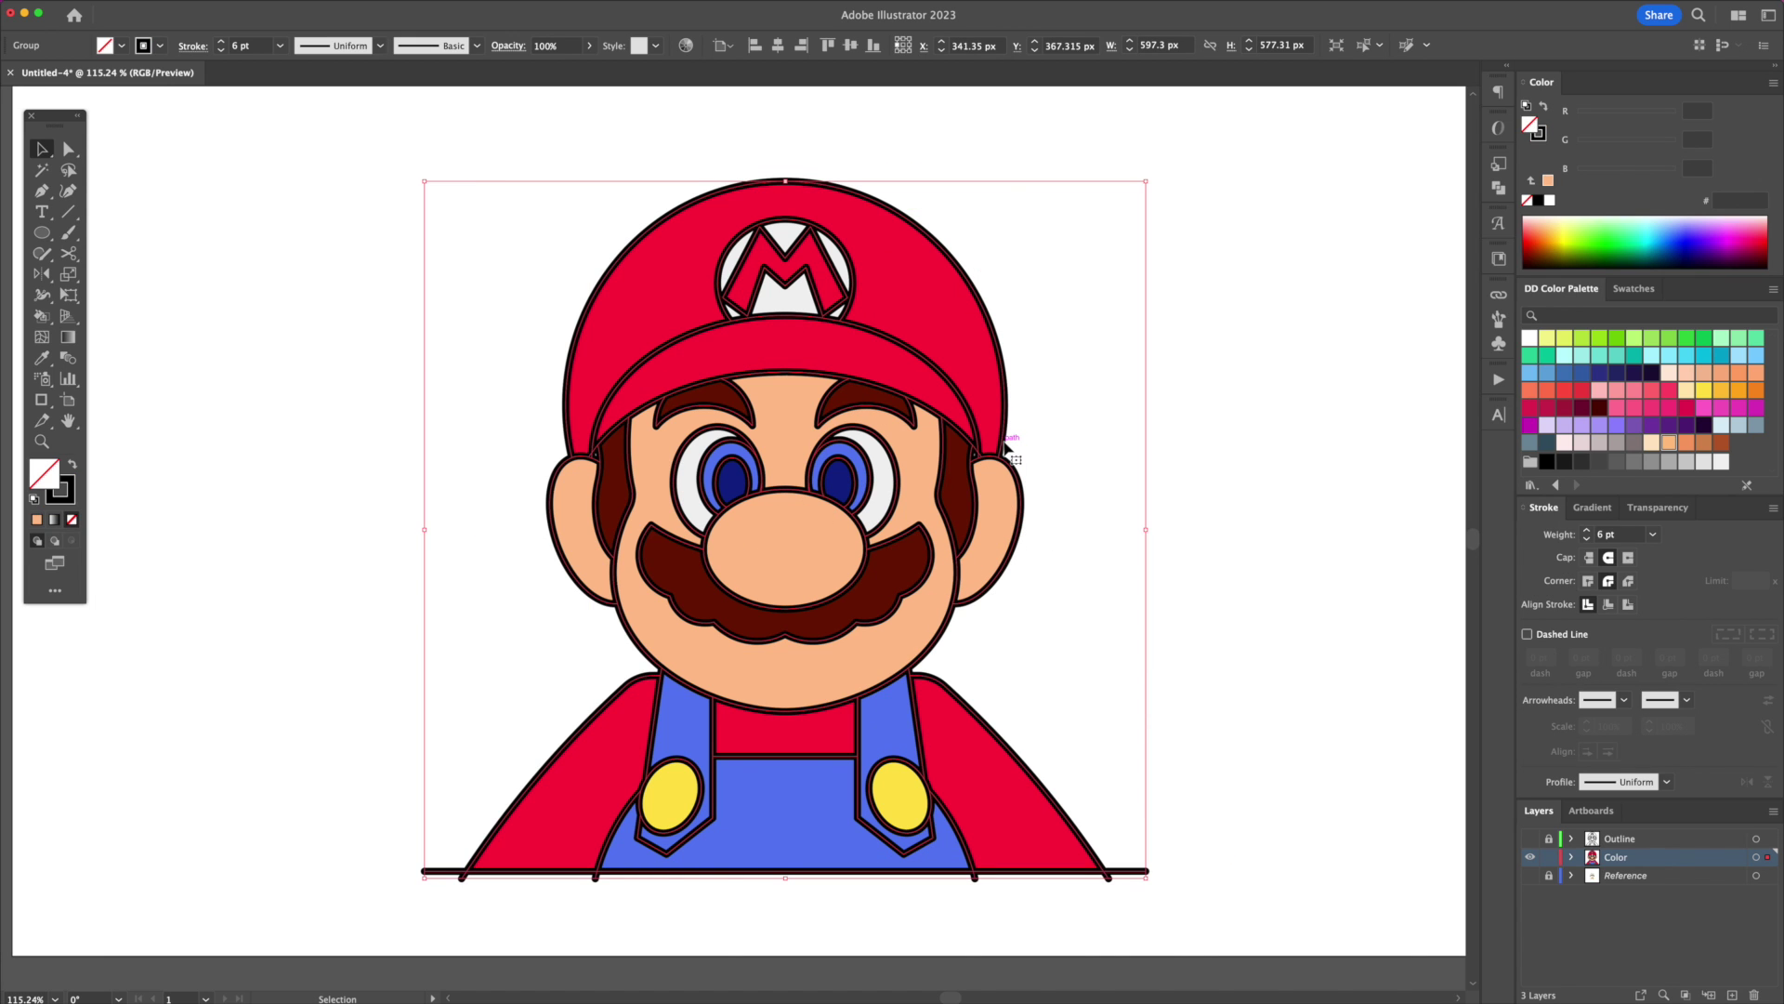
Step: Delete the black stroke group from the Color layer and show the Outline layer again
drag(1004, 435, 832, 420)
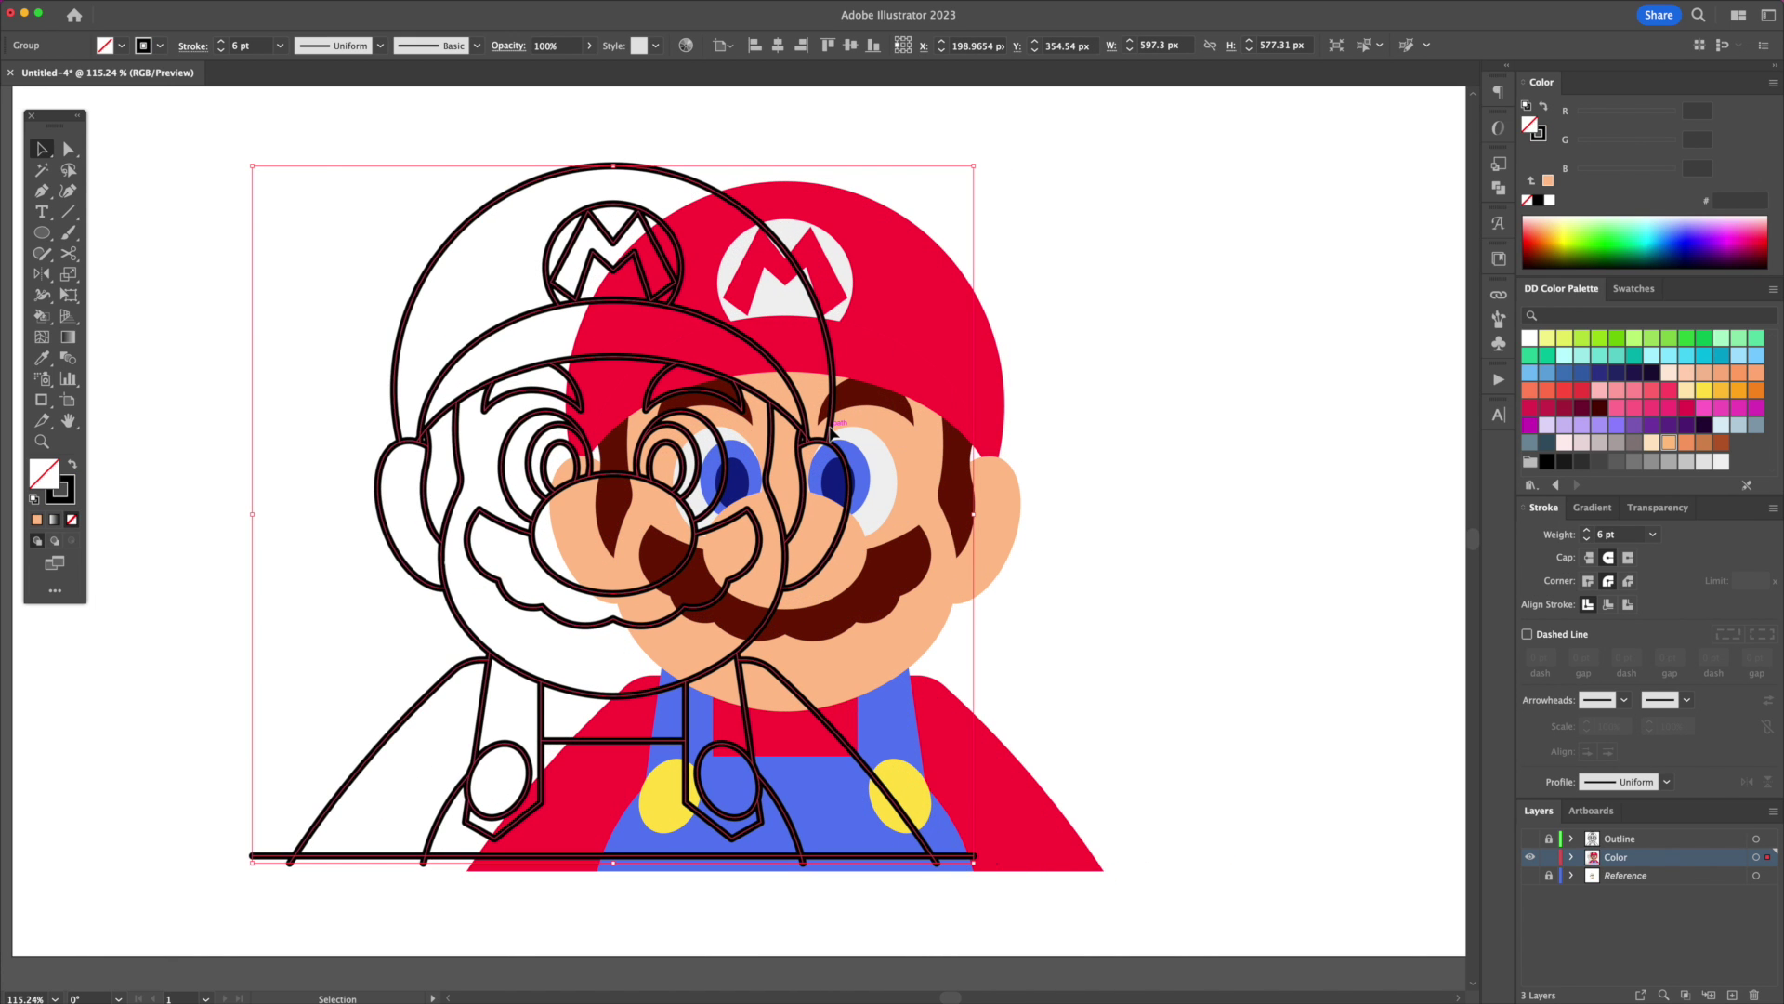
key(Delete)
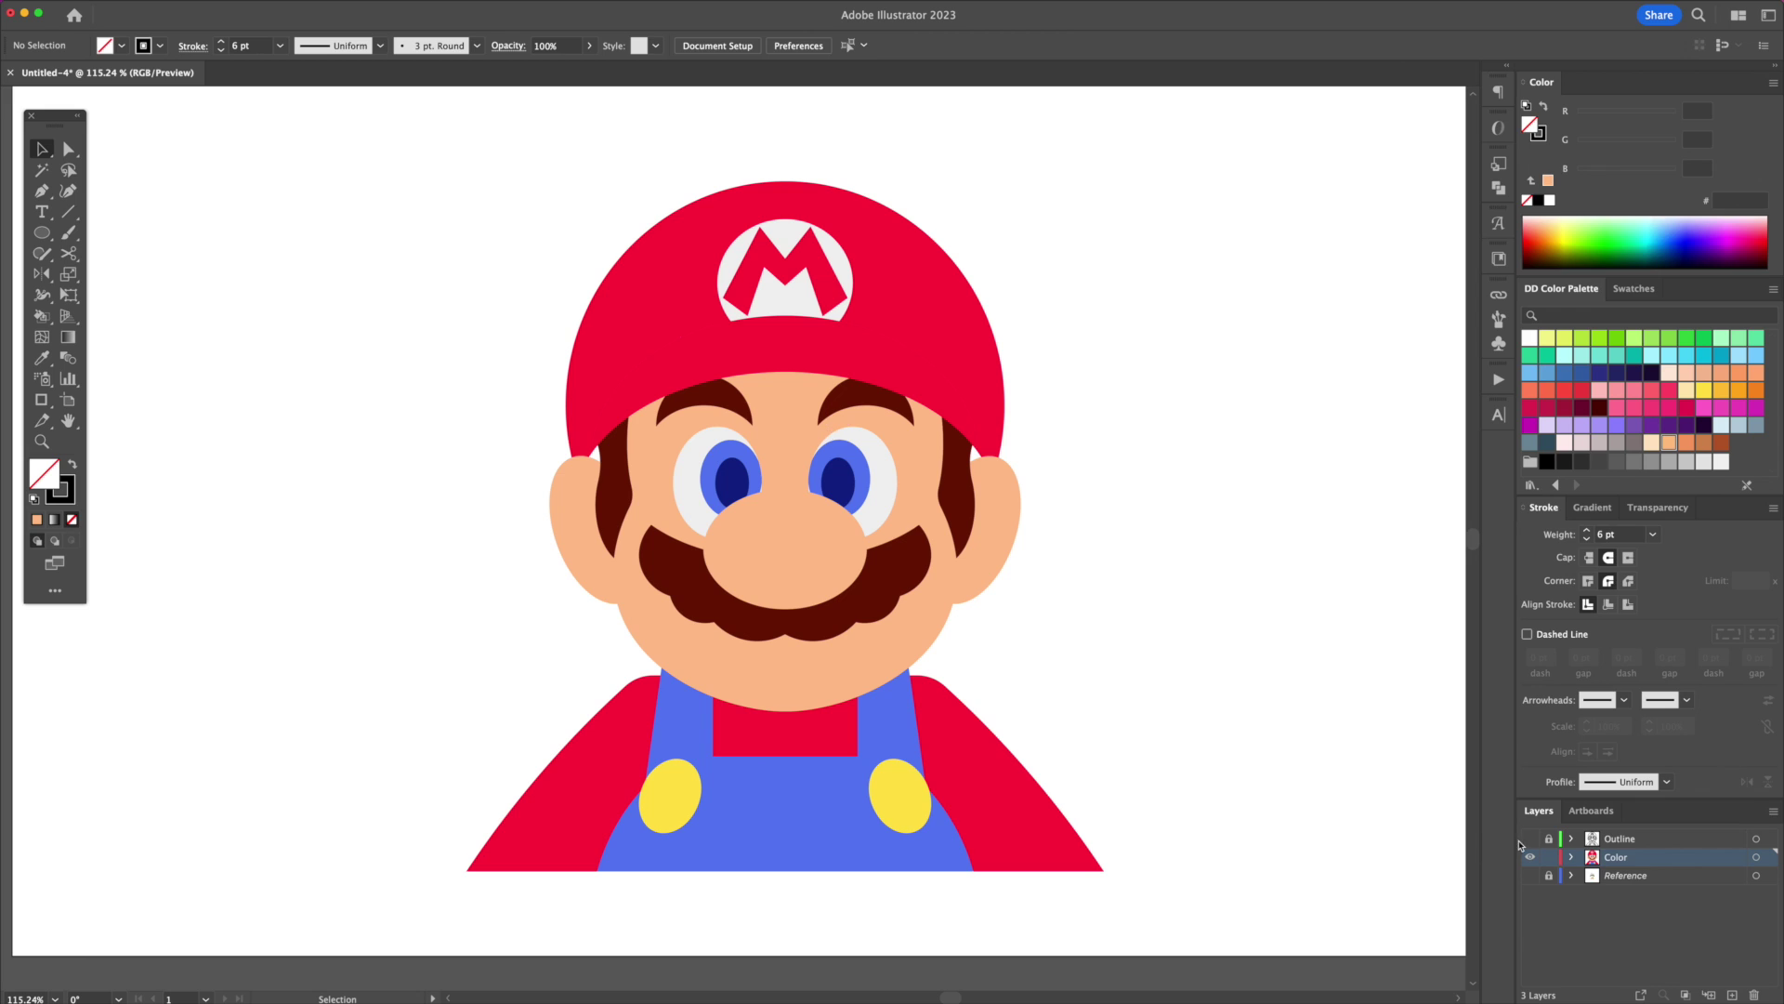
click(1531, 841)
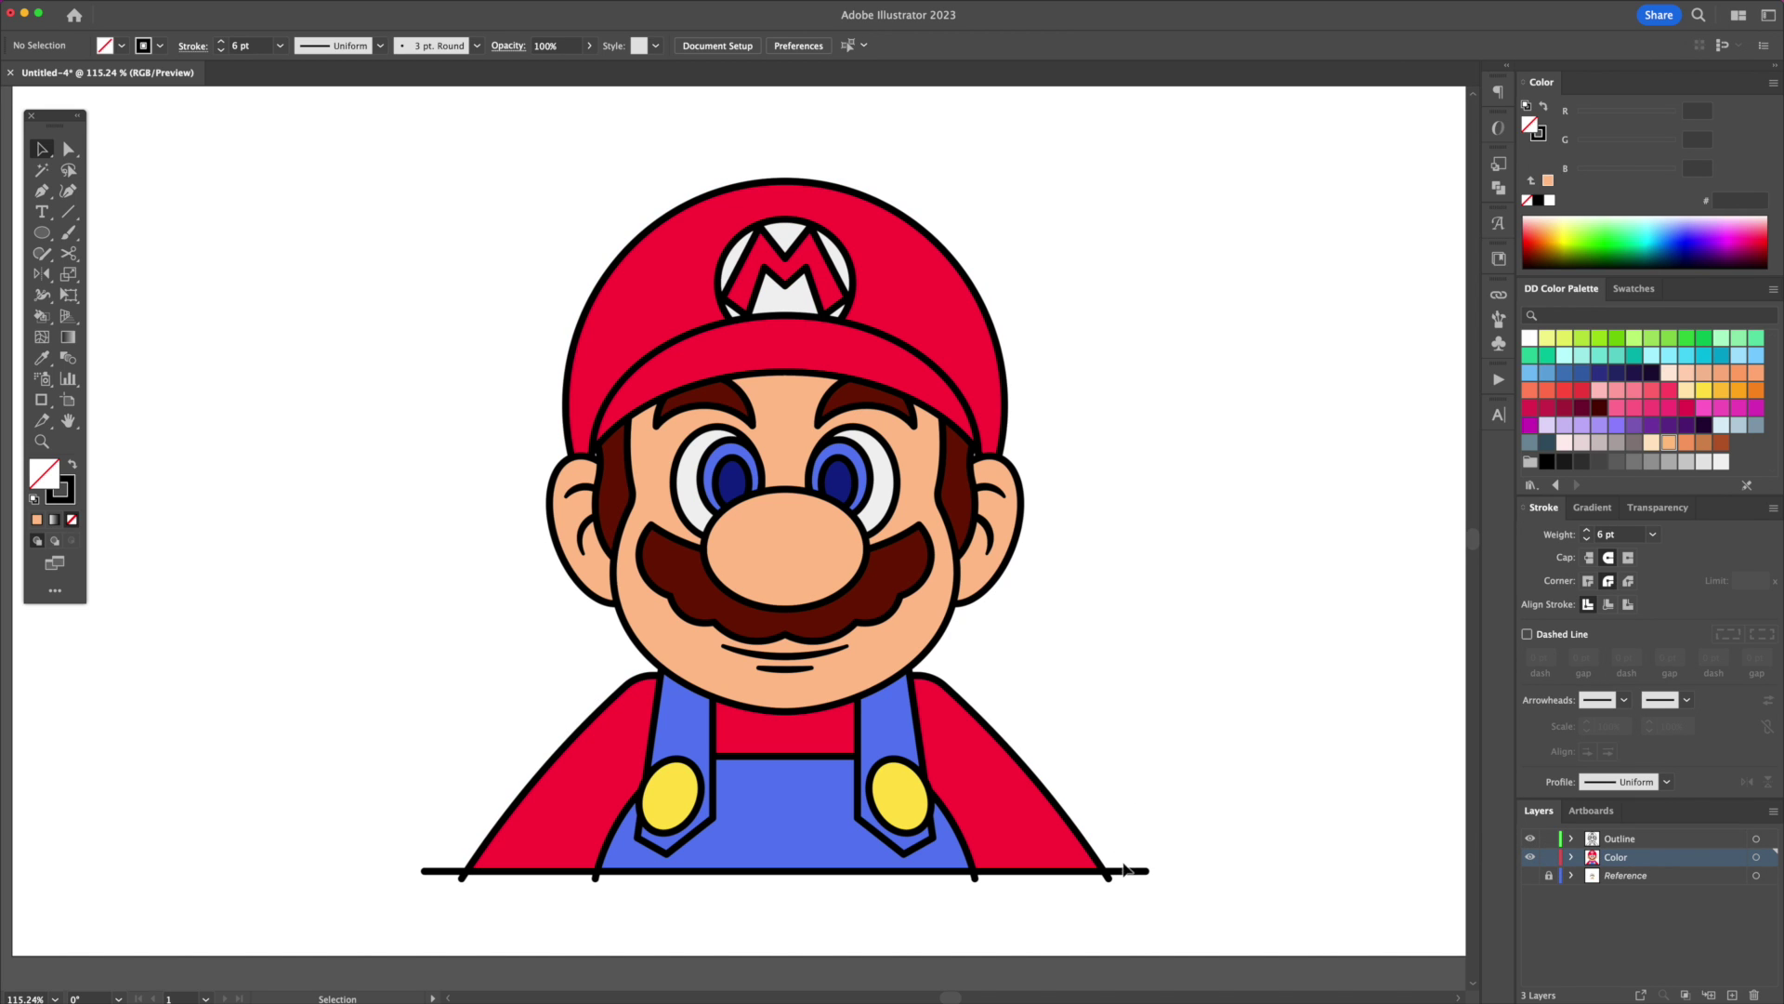
Step: Delete the horizontal black line beneath the shoulders and compare the artwork with the reference shading in Outline view
click(1138, 872)
key(Delete)
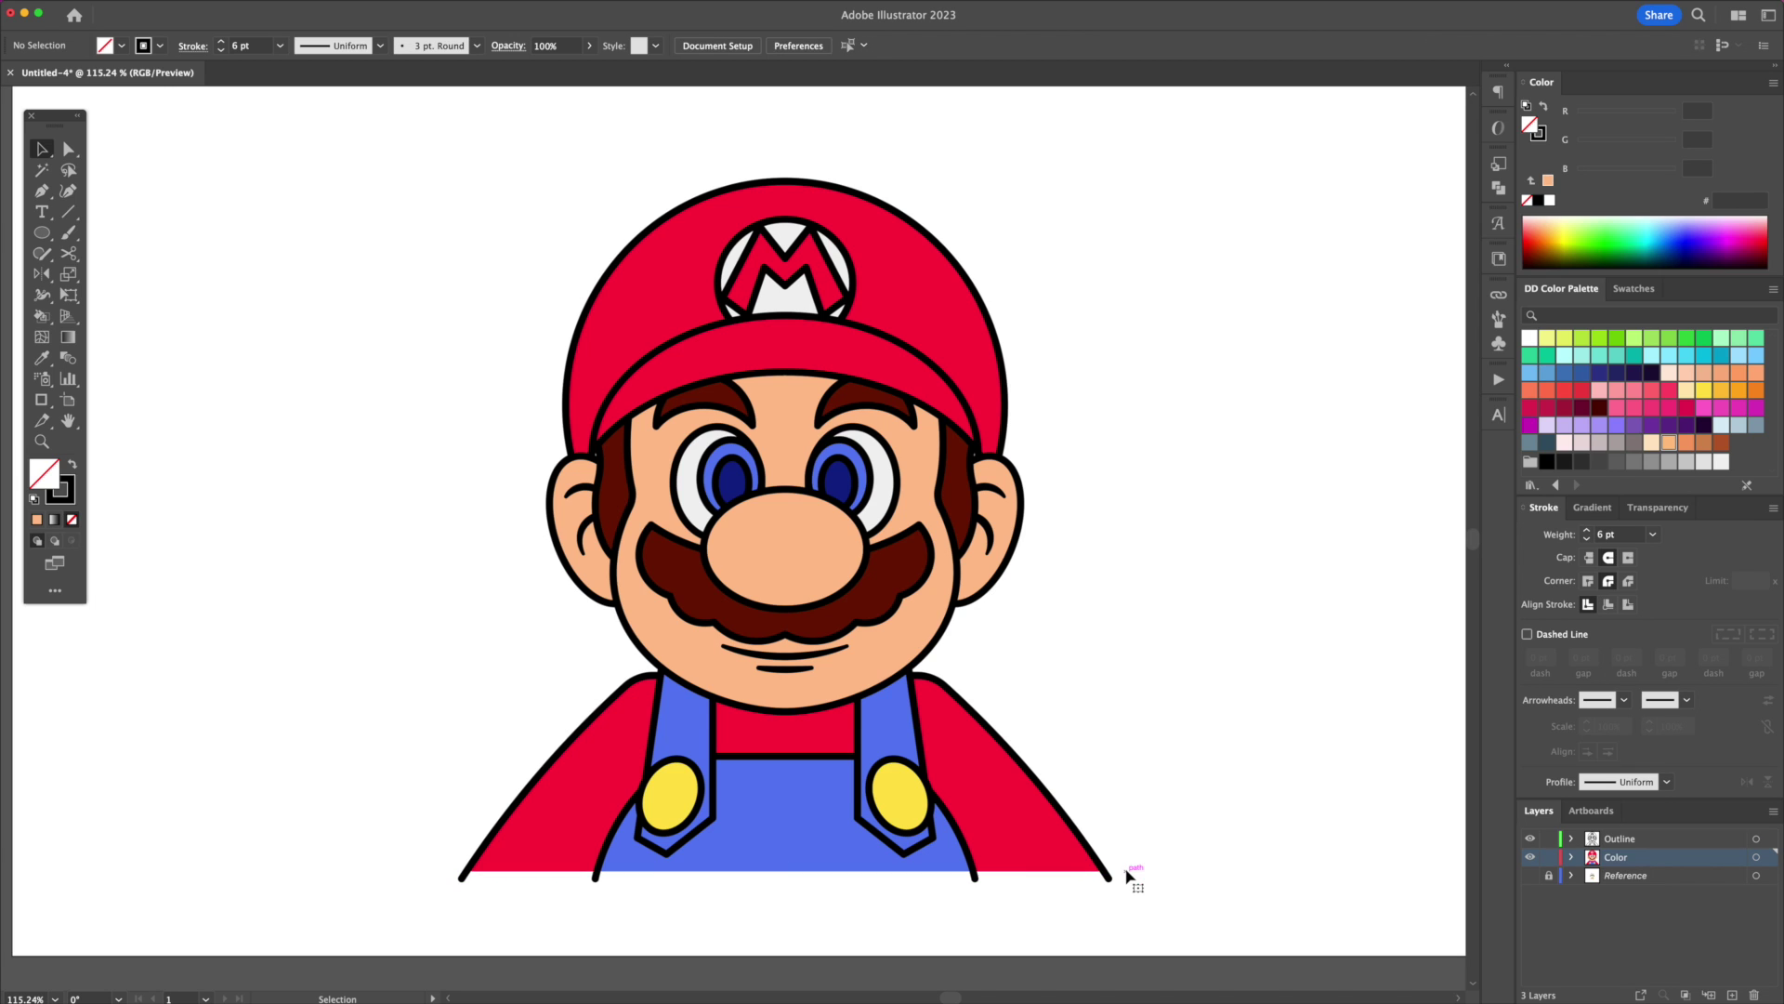
key(z)
drag(789, 708, 810, 724)
key(super+y)
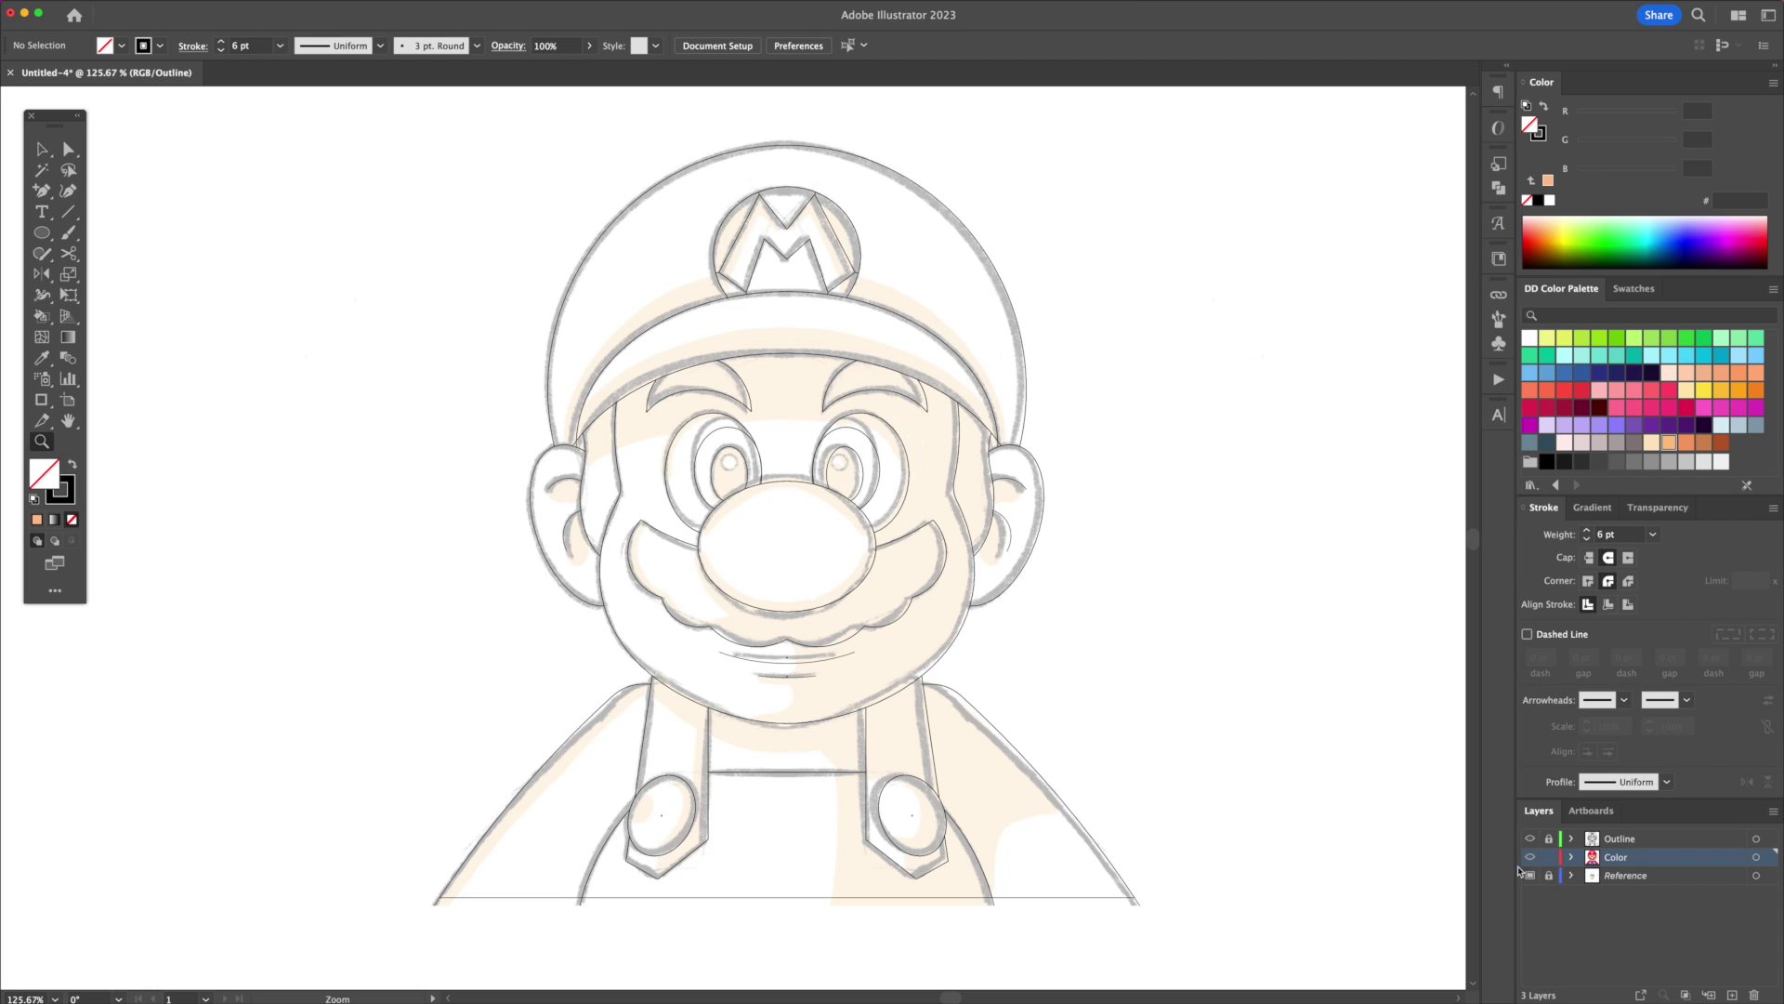
key(super+y)
Step: Ungroup the colour shapes on the Color layer so that each fill can be selected separately
key(v)
click(839, 576)
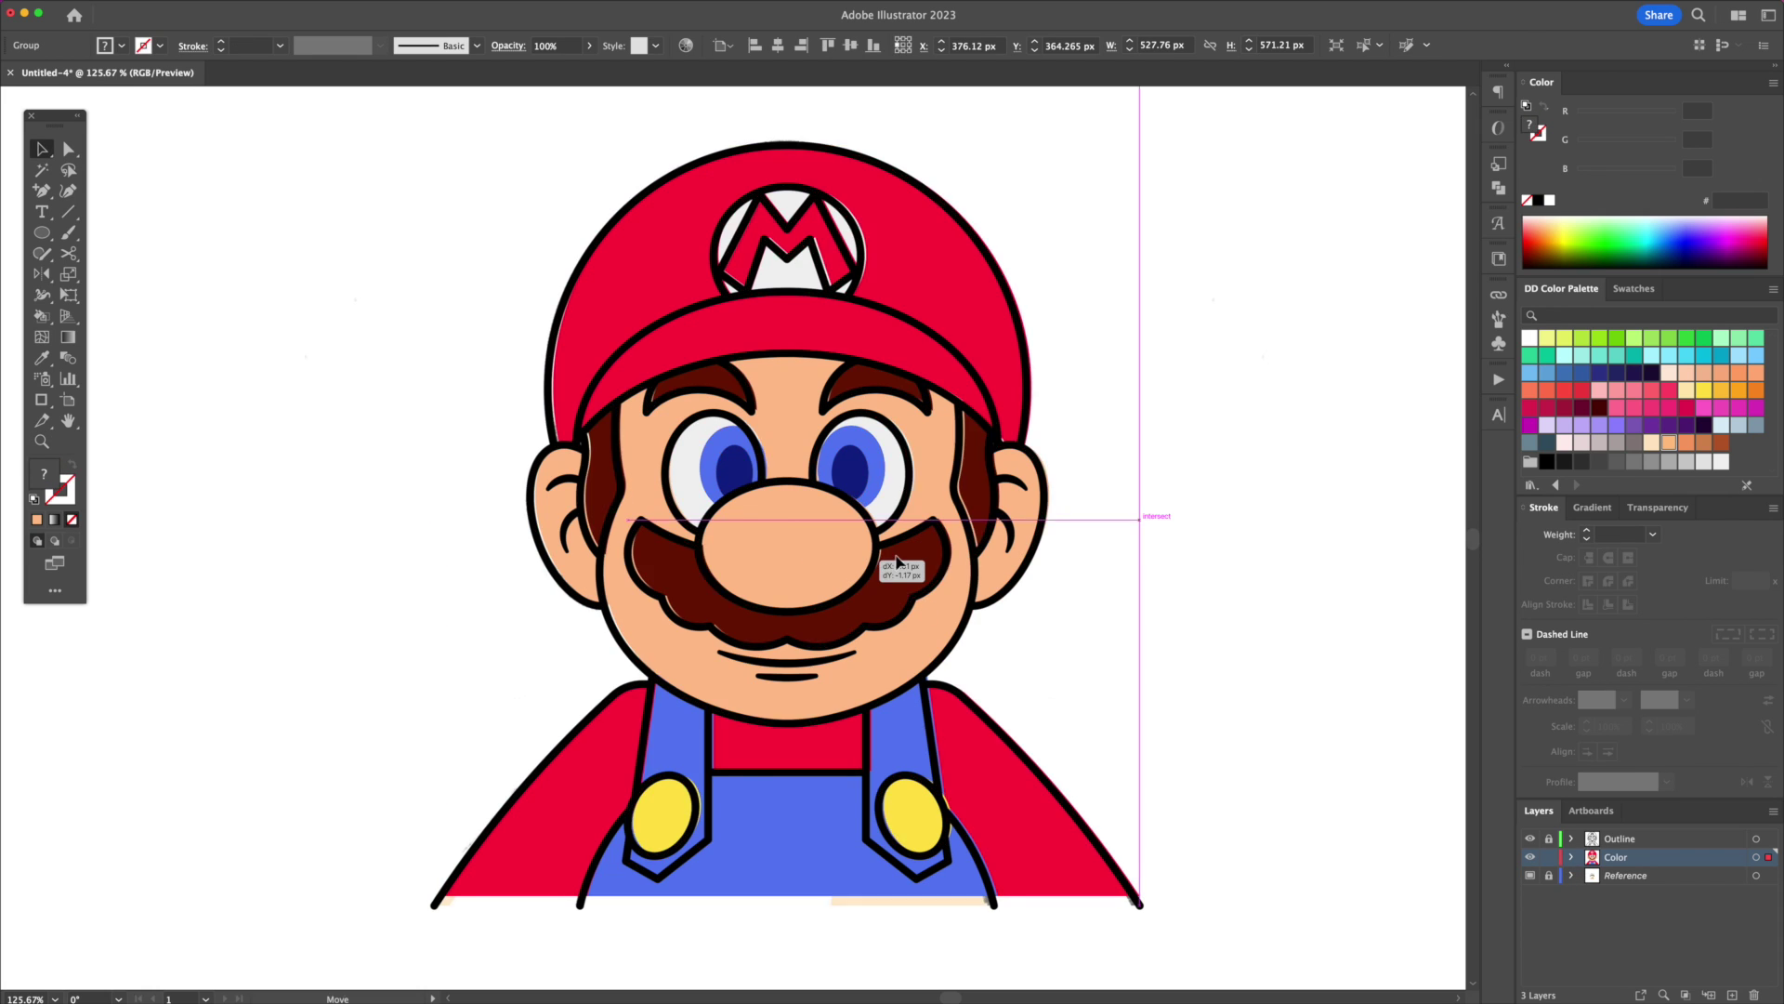
right_click(819, 553)
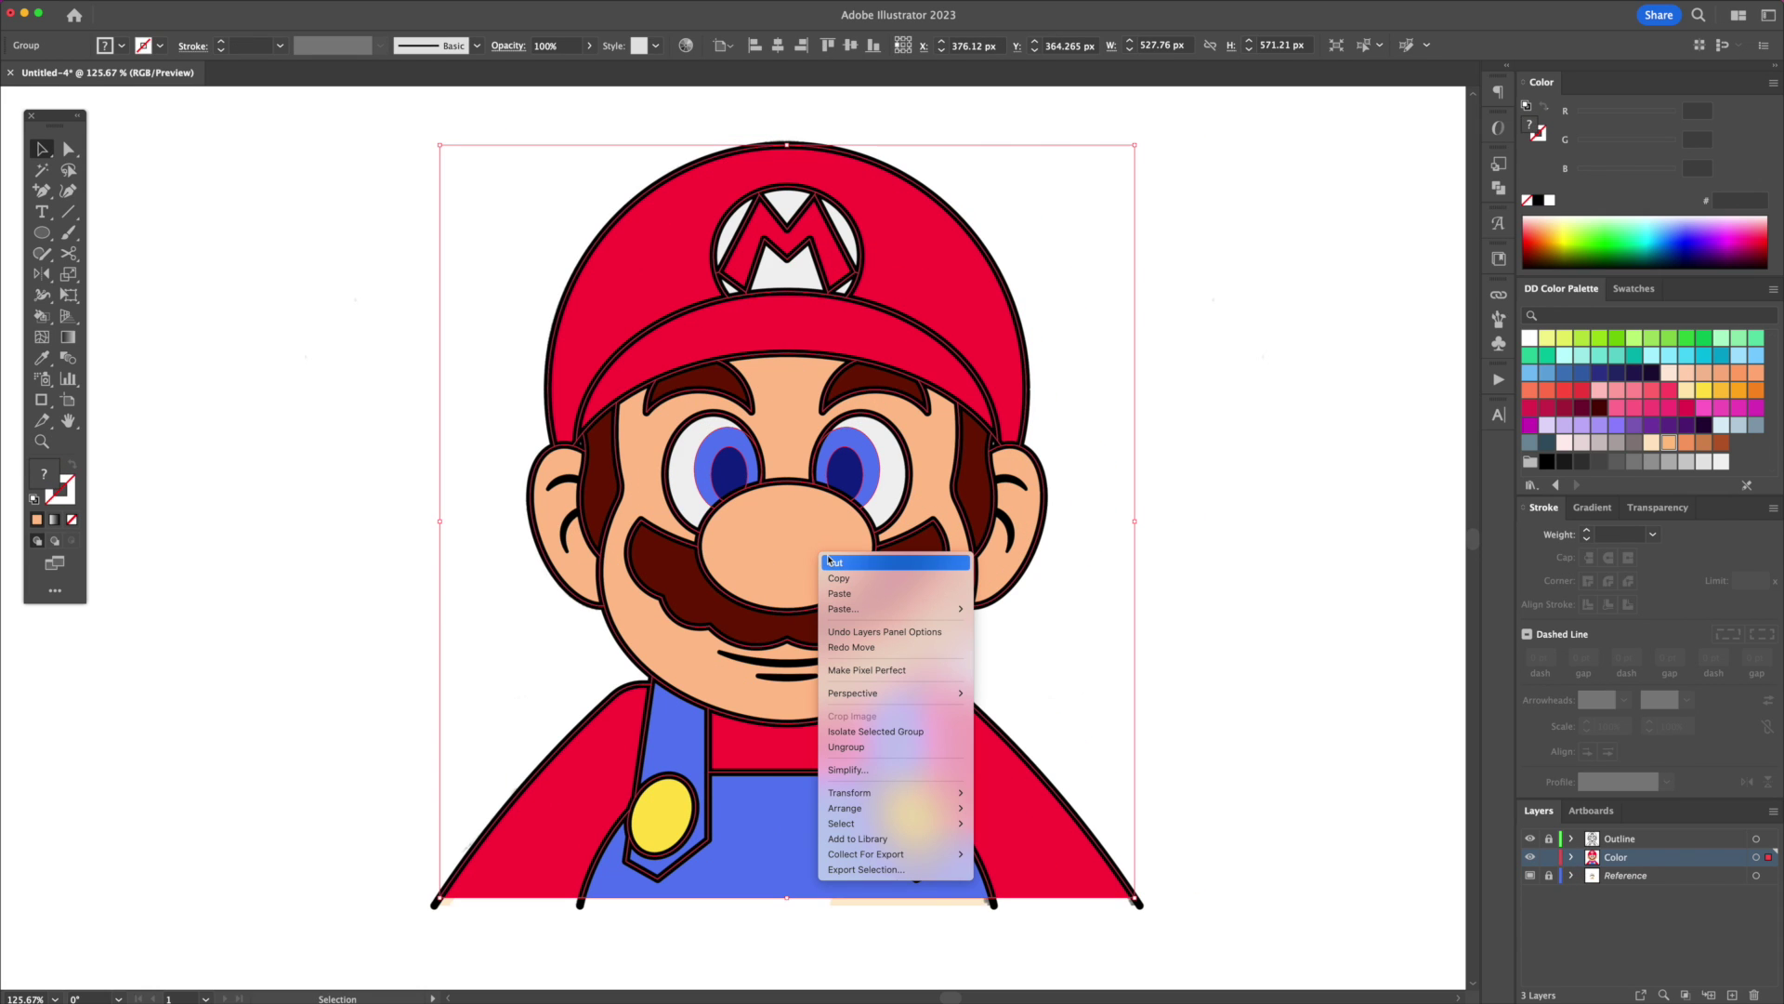
click(858, 745)
click(1073, 646)
drag(994, 758, 1135, 669)
key(super+z)
click(1206, 625)
Step: Copy the nose ellipse and paste the copy in front of the original
click(804, 539)
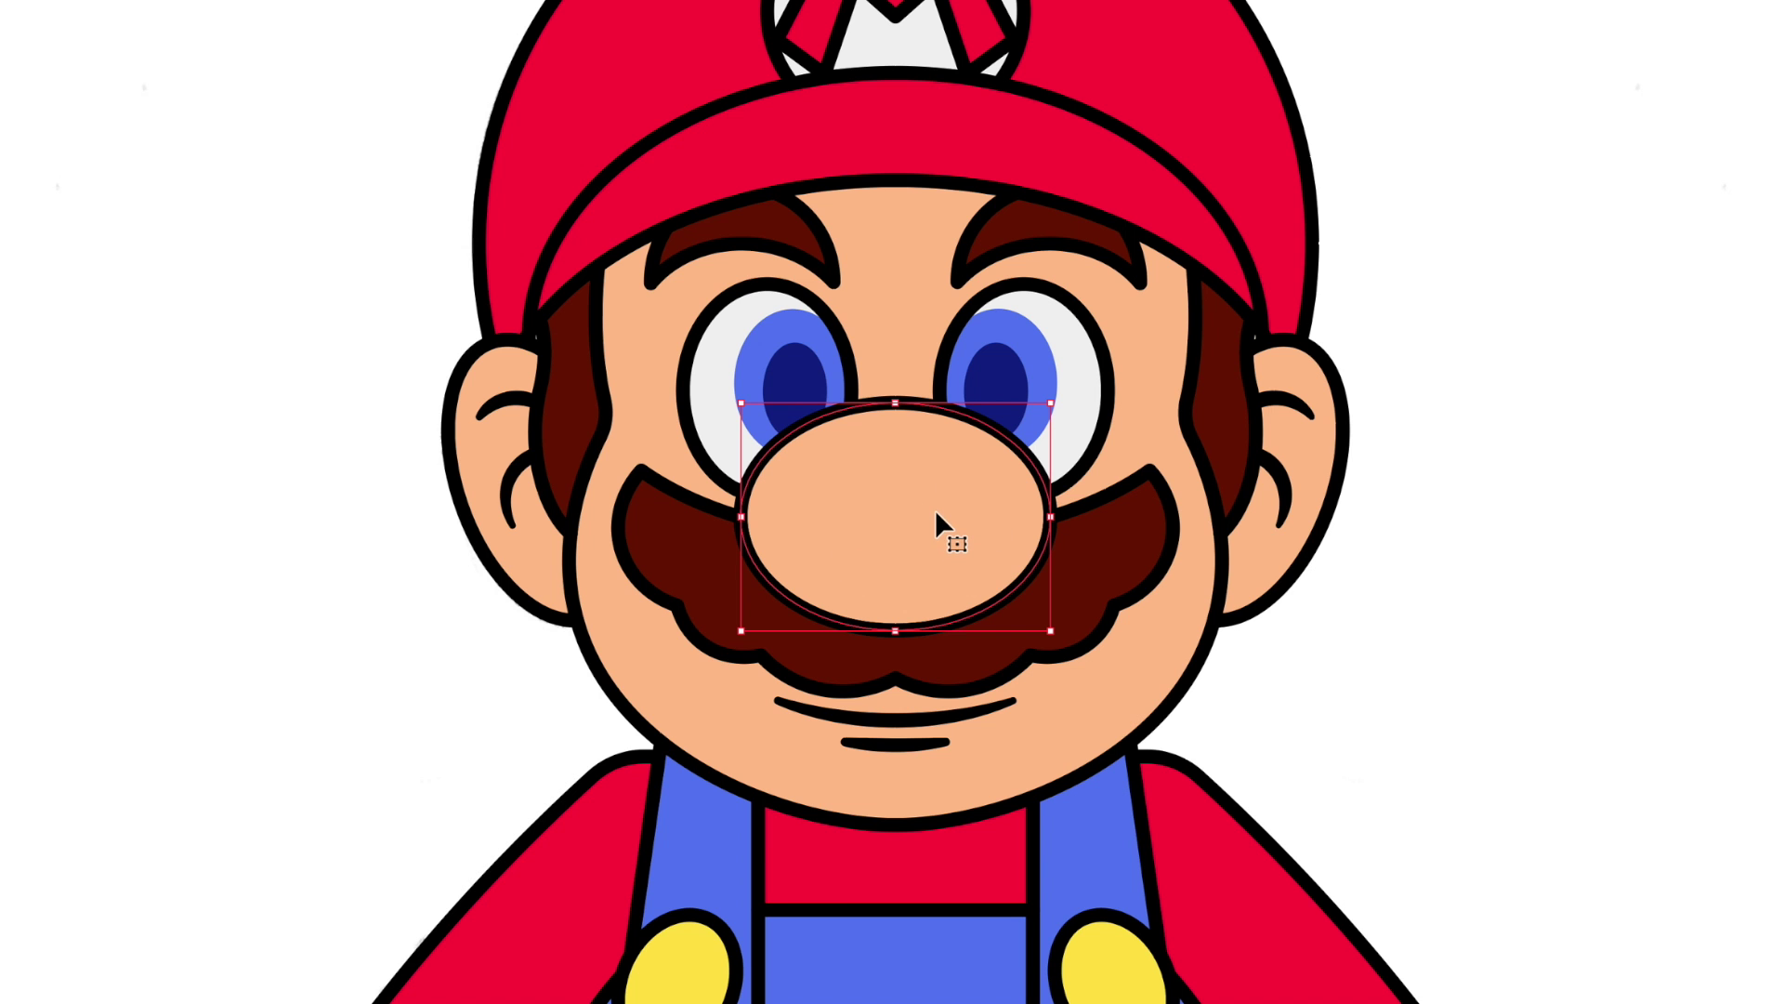
key(super+c)
key(super+f)
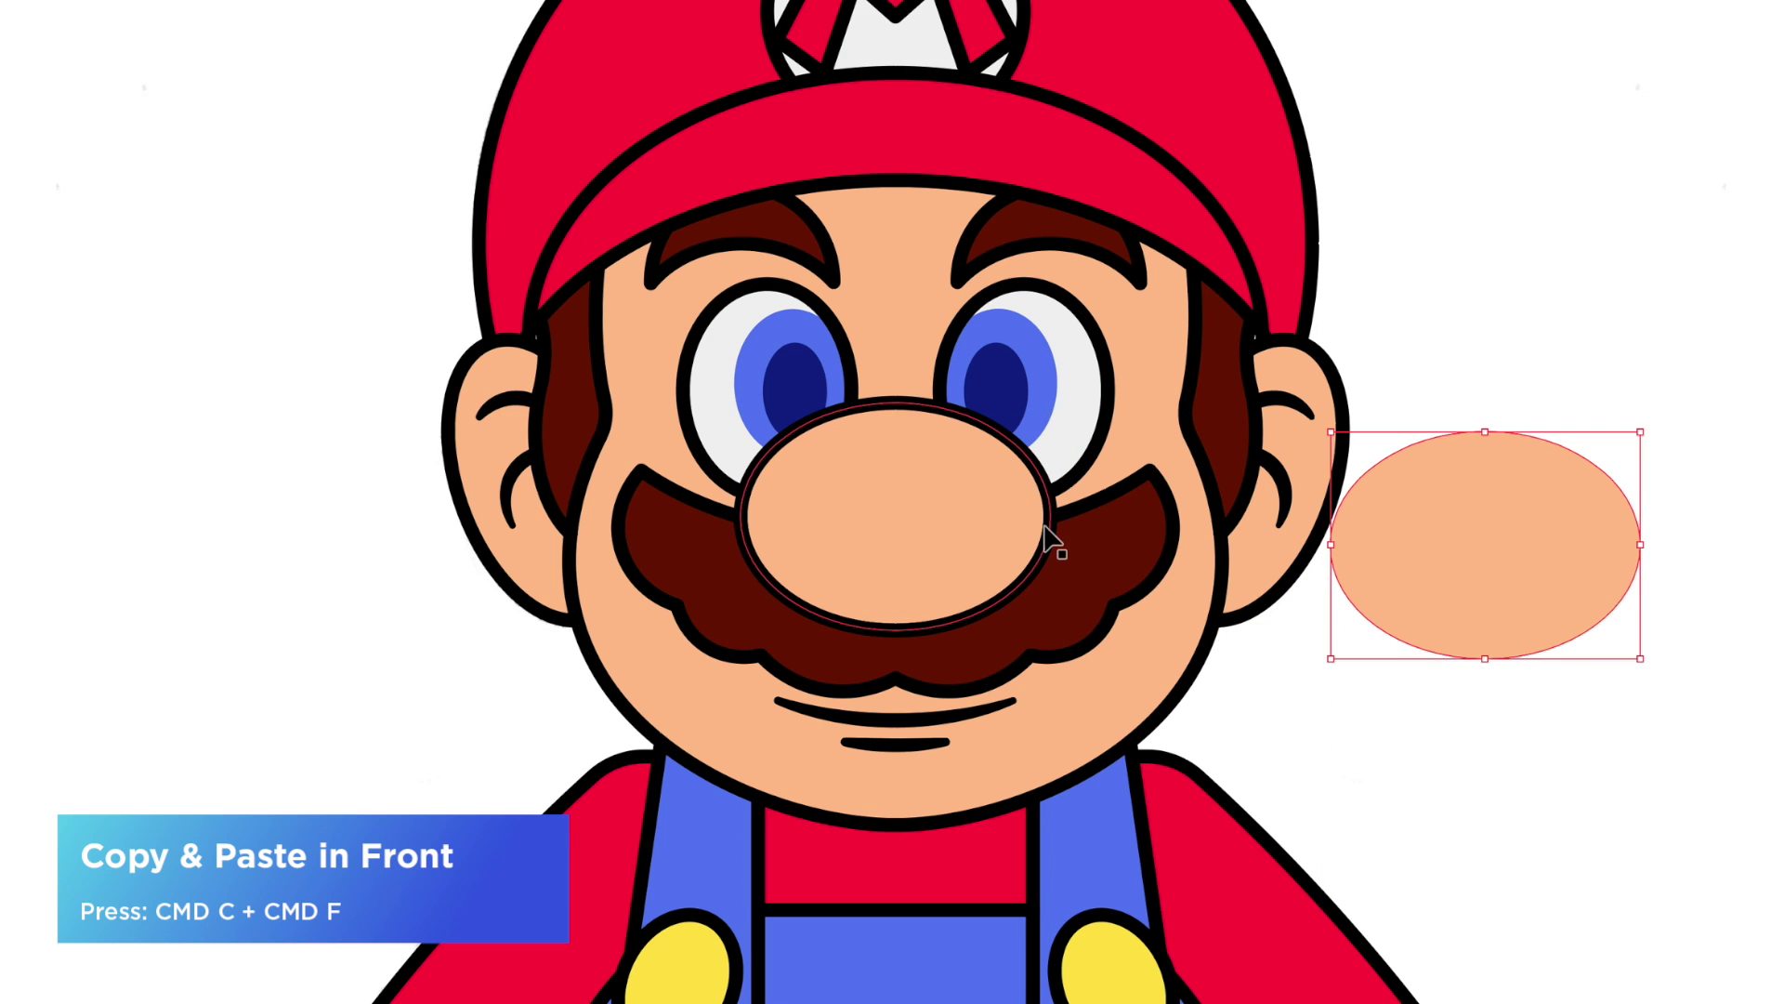
click(968, 526)
drag(968, 526, 1580, 369)
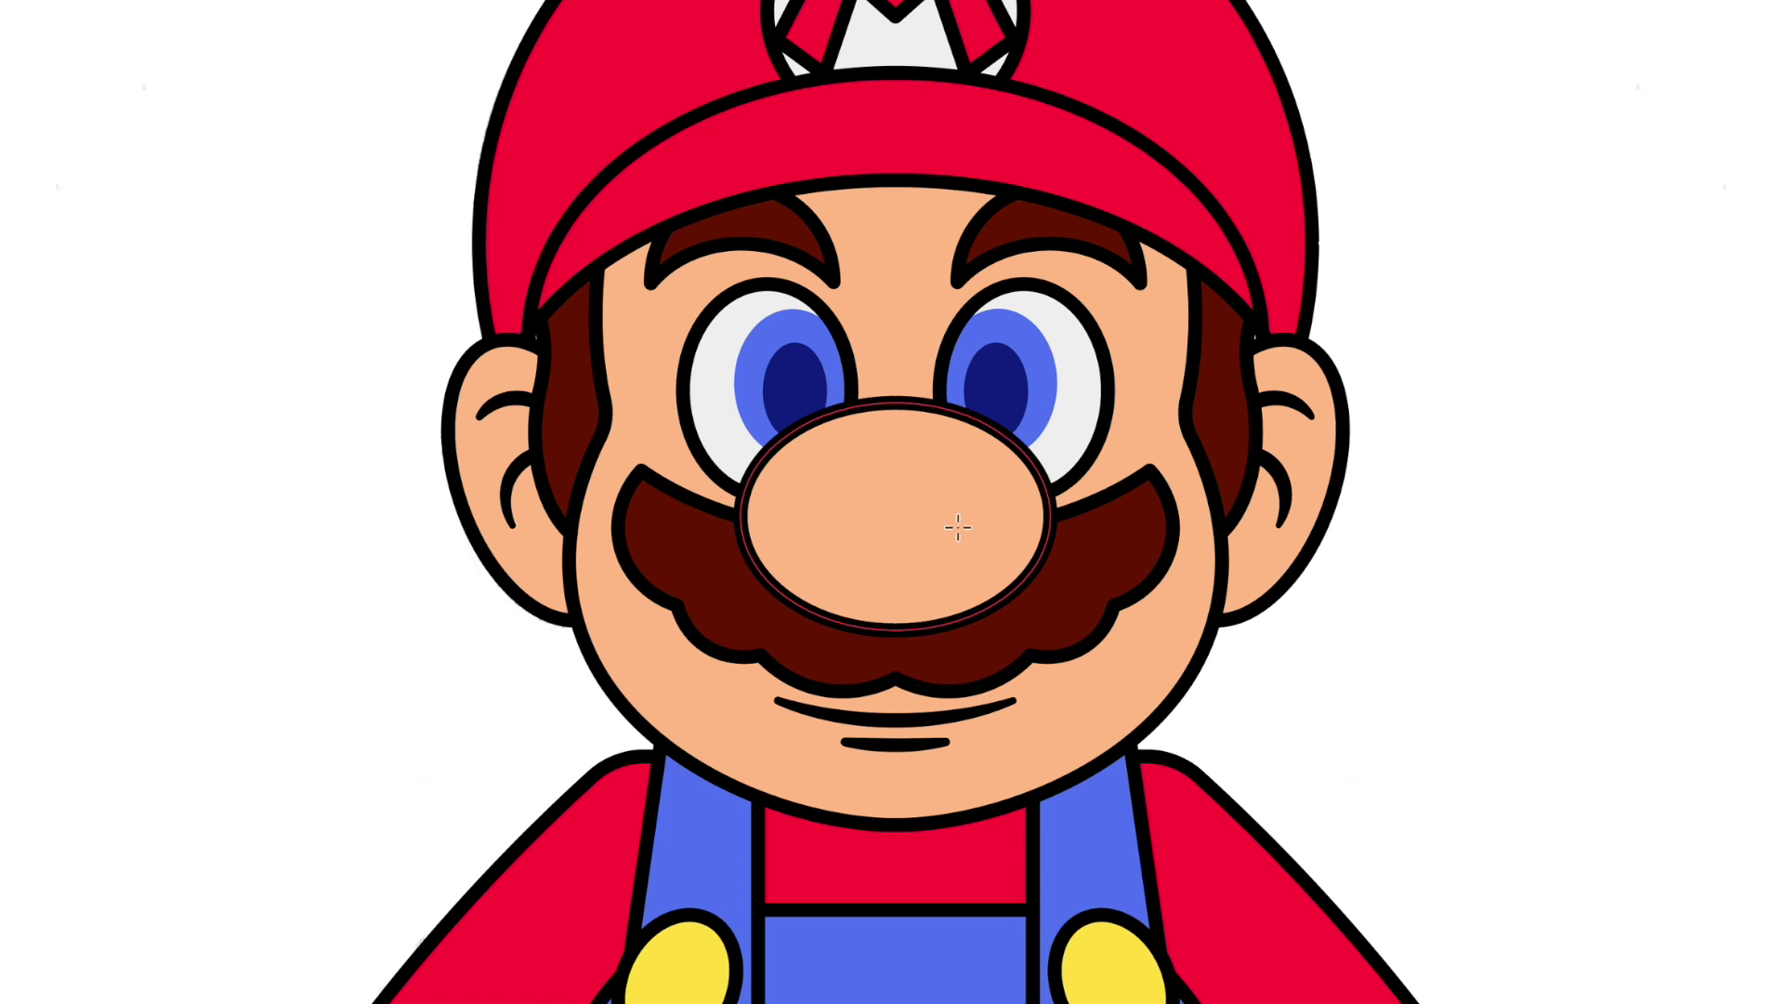
click(916, 543)
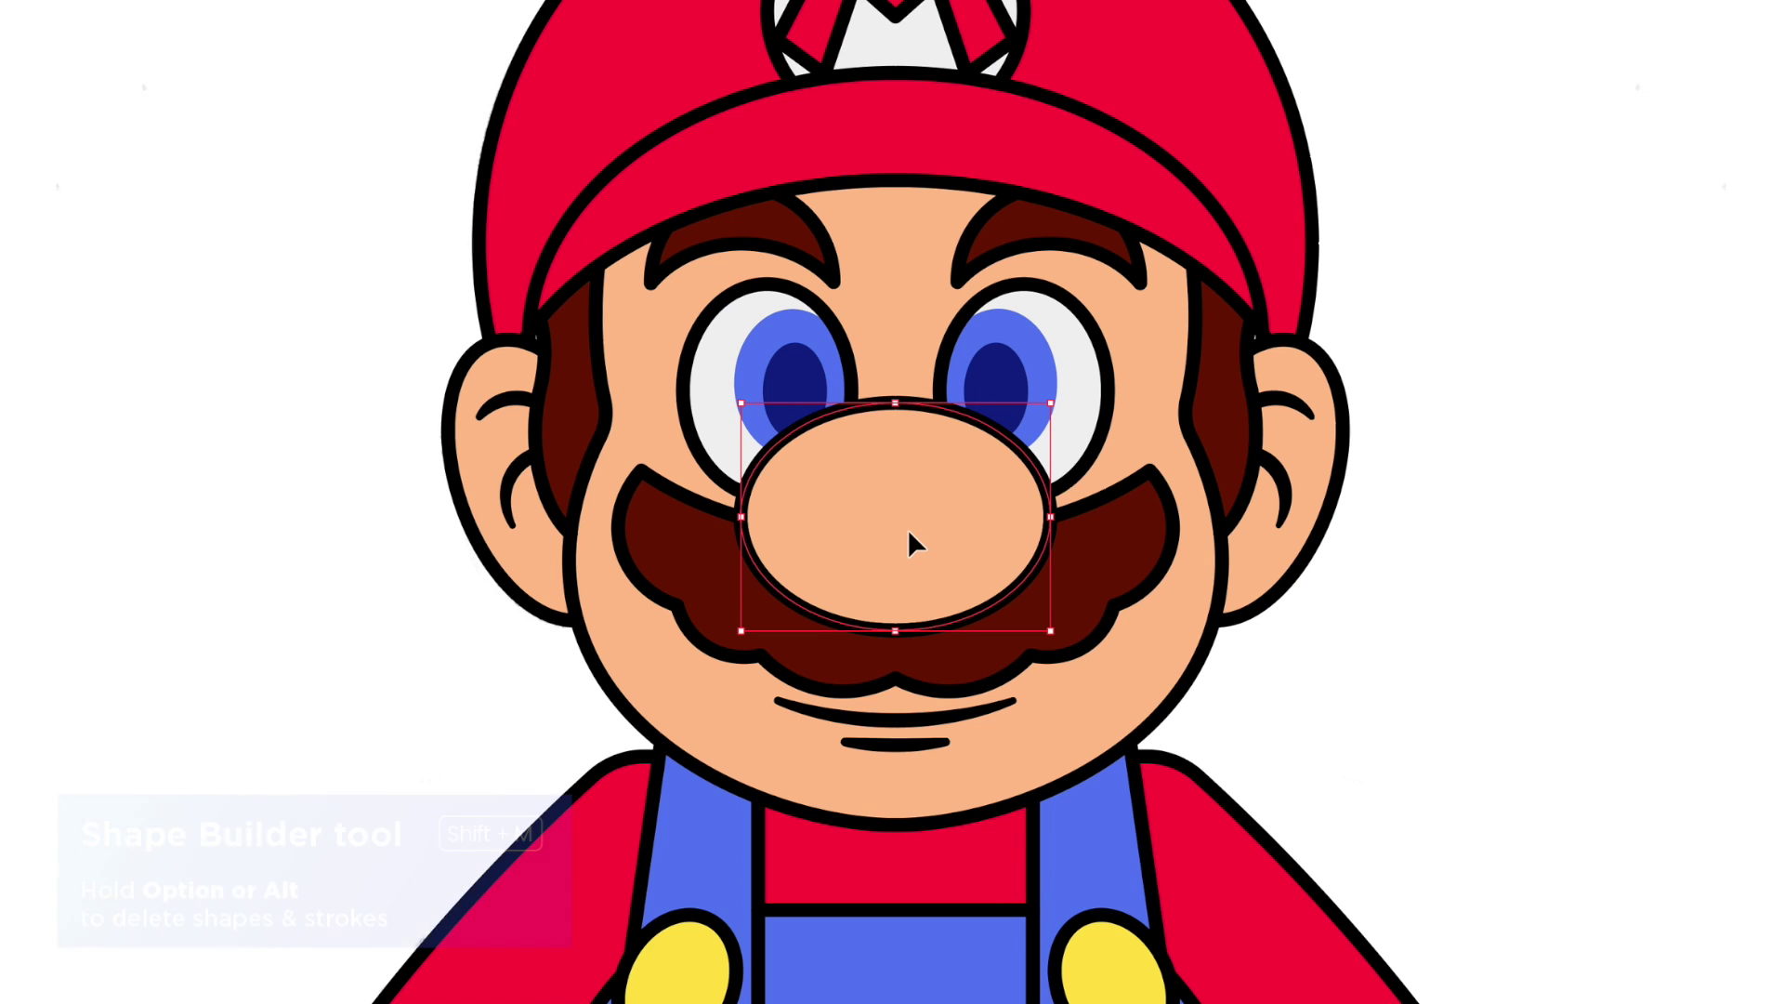
Step: Nudge the nose copy upward and cut away the overlap with Shape Builder, leaving a crescent along the nose's lower edge
key(Up)
key(Up)
key(Up)
key(Up)
key(Up)
key(Up)
key(Up)
key(Up)
key(Up)
key(Up)
shift+click(909, 535)
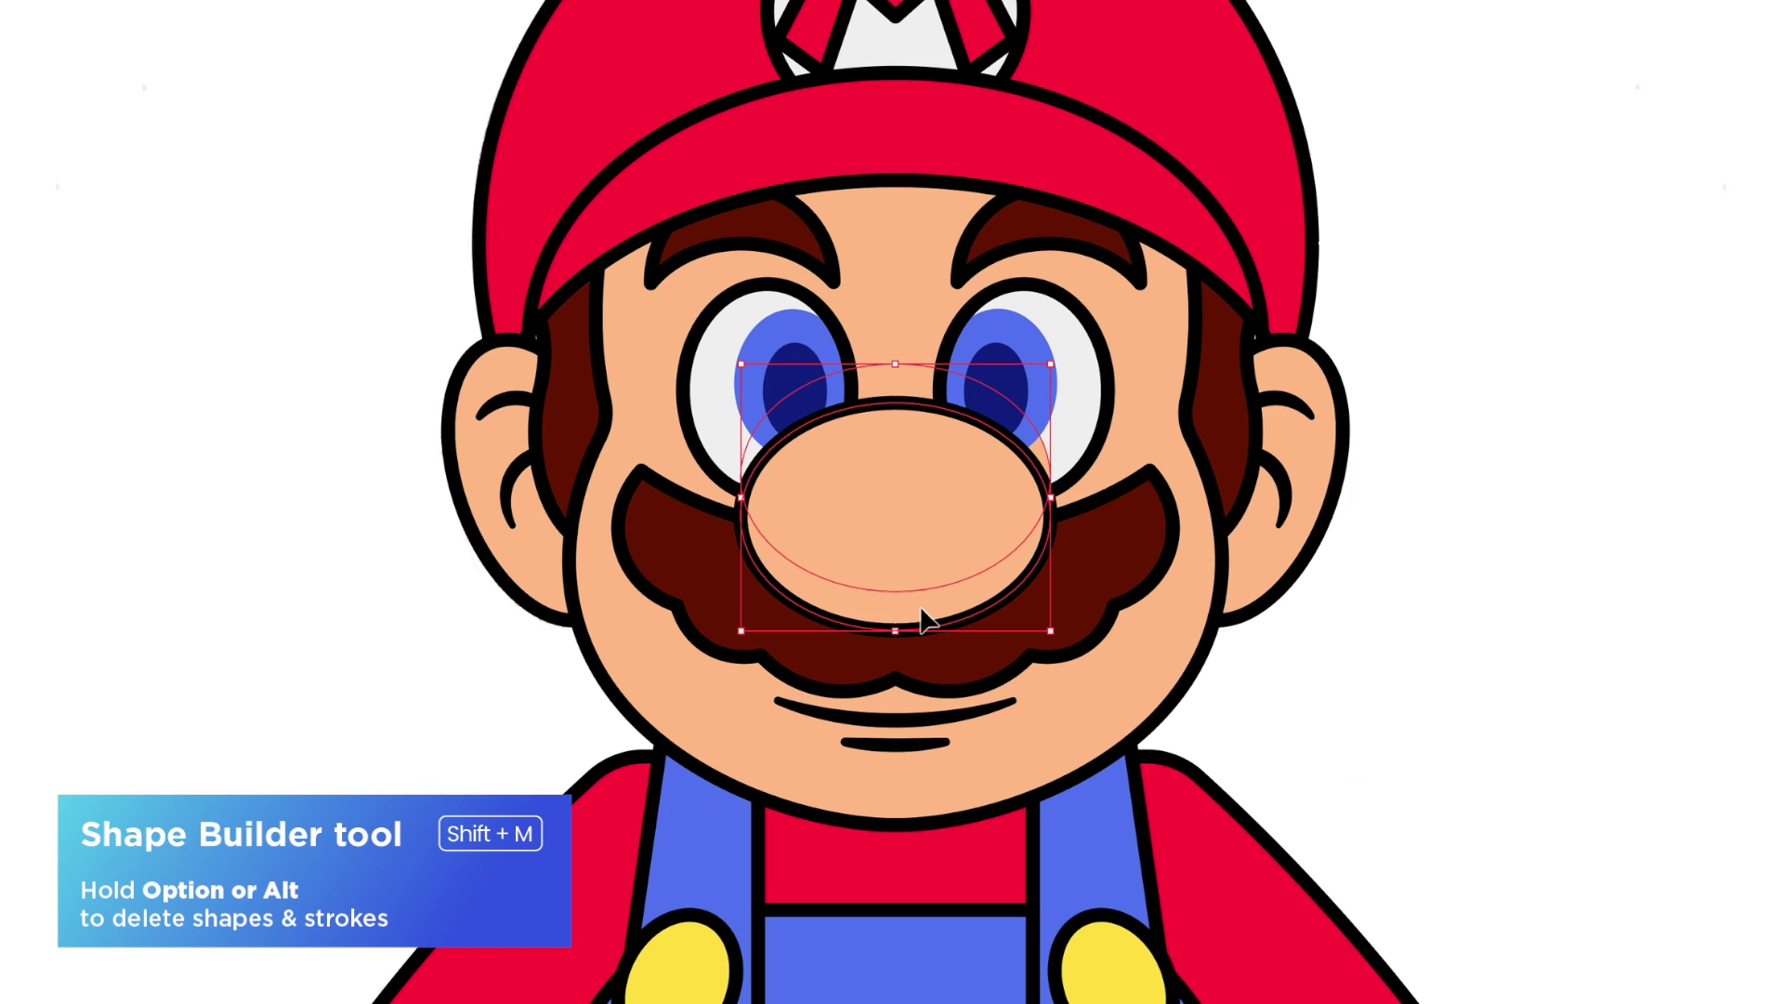
alt+click(916, 569)
key(v)
Step: Fill the crescent along the nose's lower edge with a darker orange as its shadow
click(925, 600)
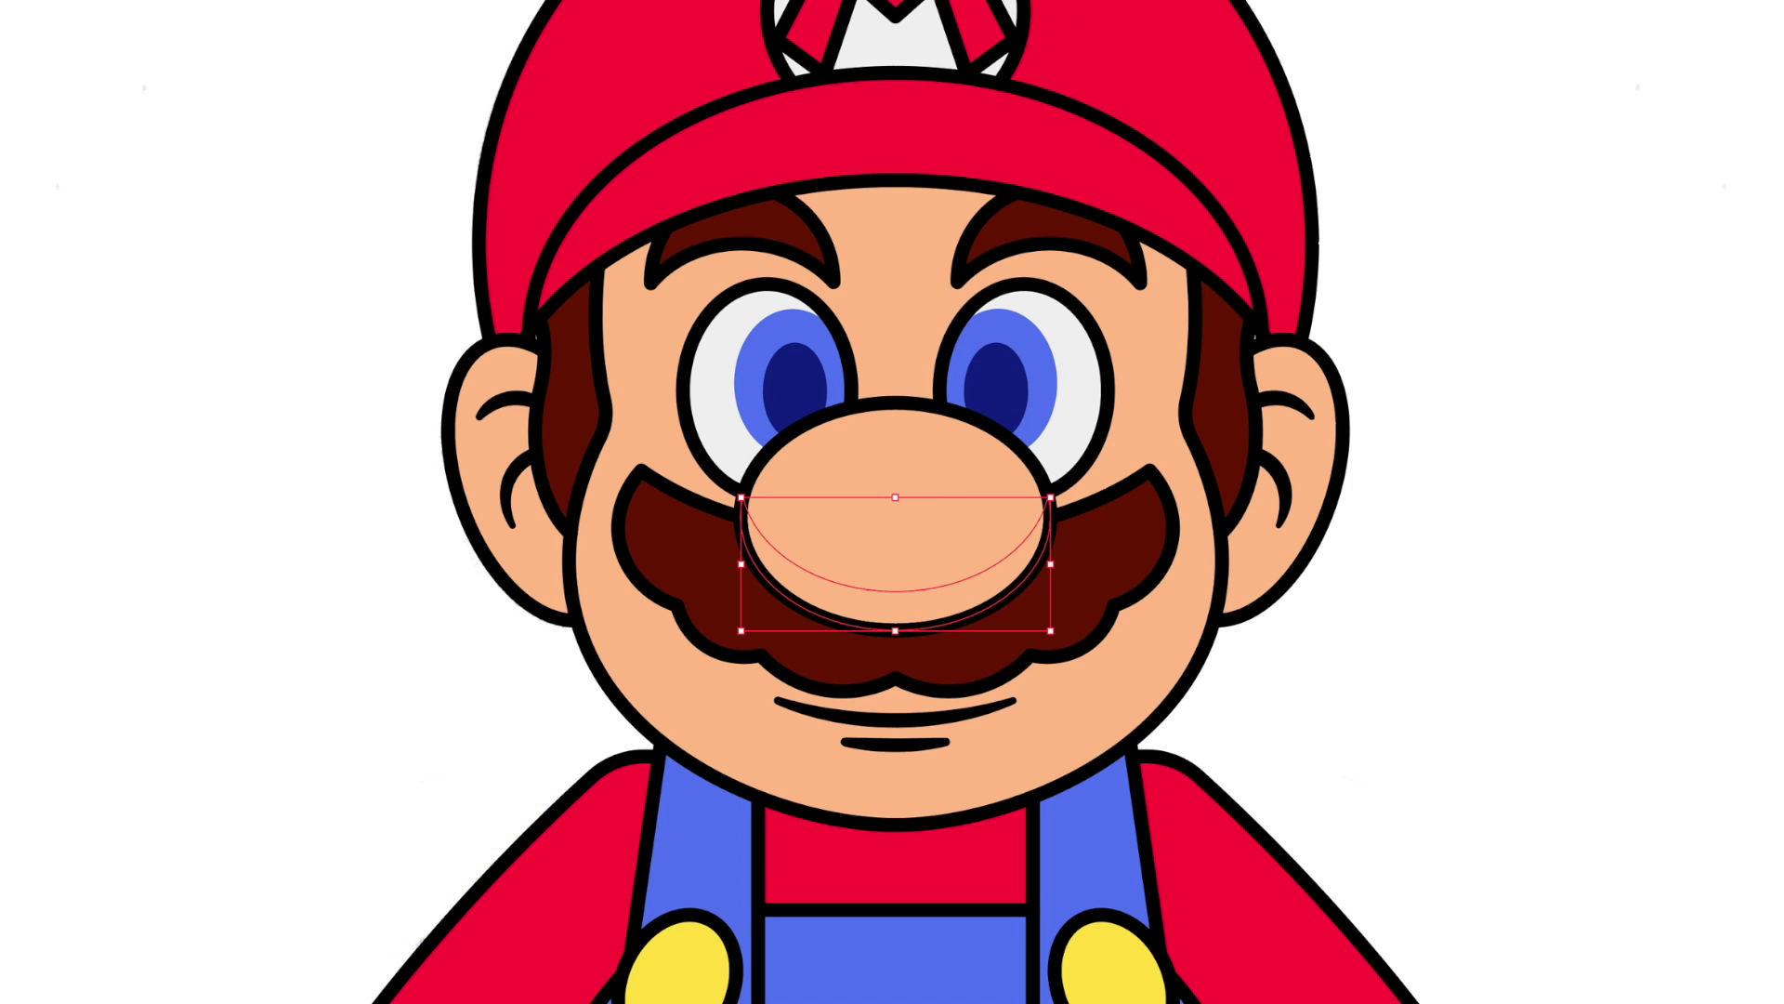
drag(1705, 63, 1712, 52)
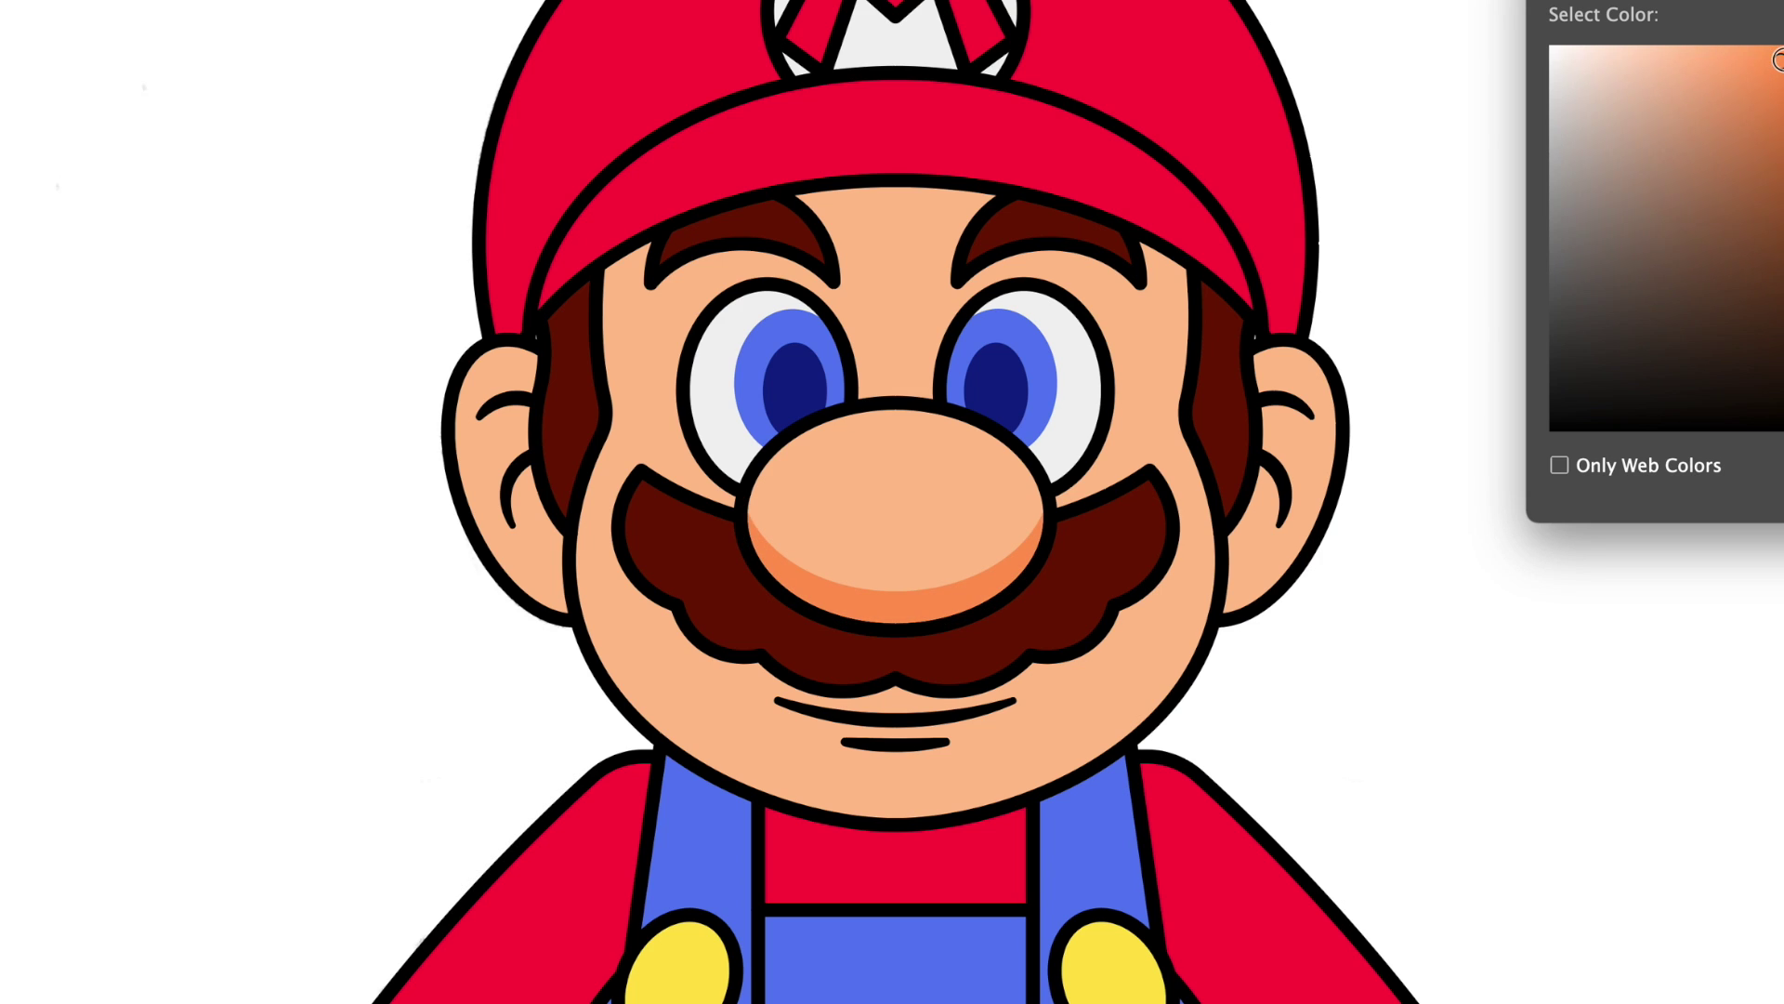
key(Return)
Step: Trim an offset nose copy to a crescent along the nose's upper edge with Shape Builder and fill it with pale cream
click(885, 450)
shift+click(924, 416)
key(shift+m)
alt+click(808, 623)
key(v)
key(ctrl+shift+a)
click(976, 441)
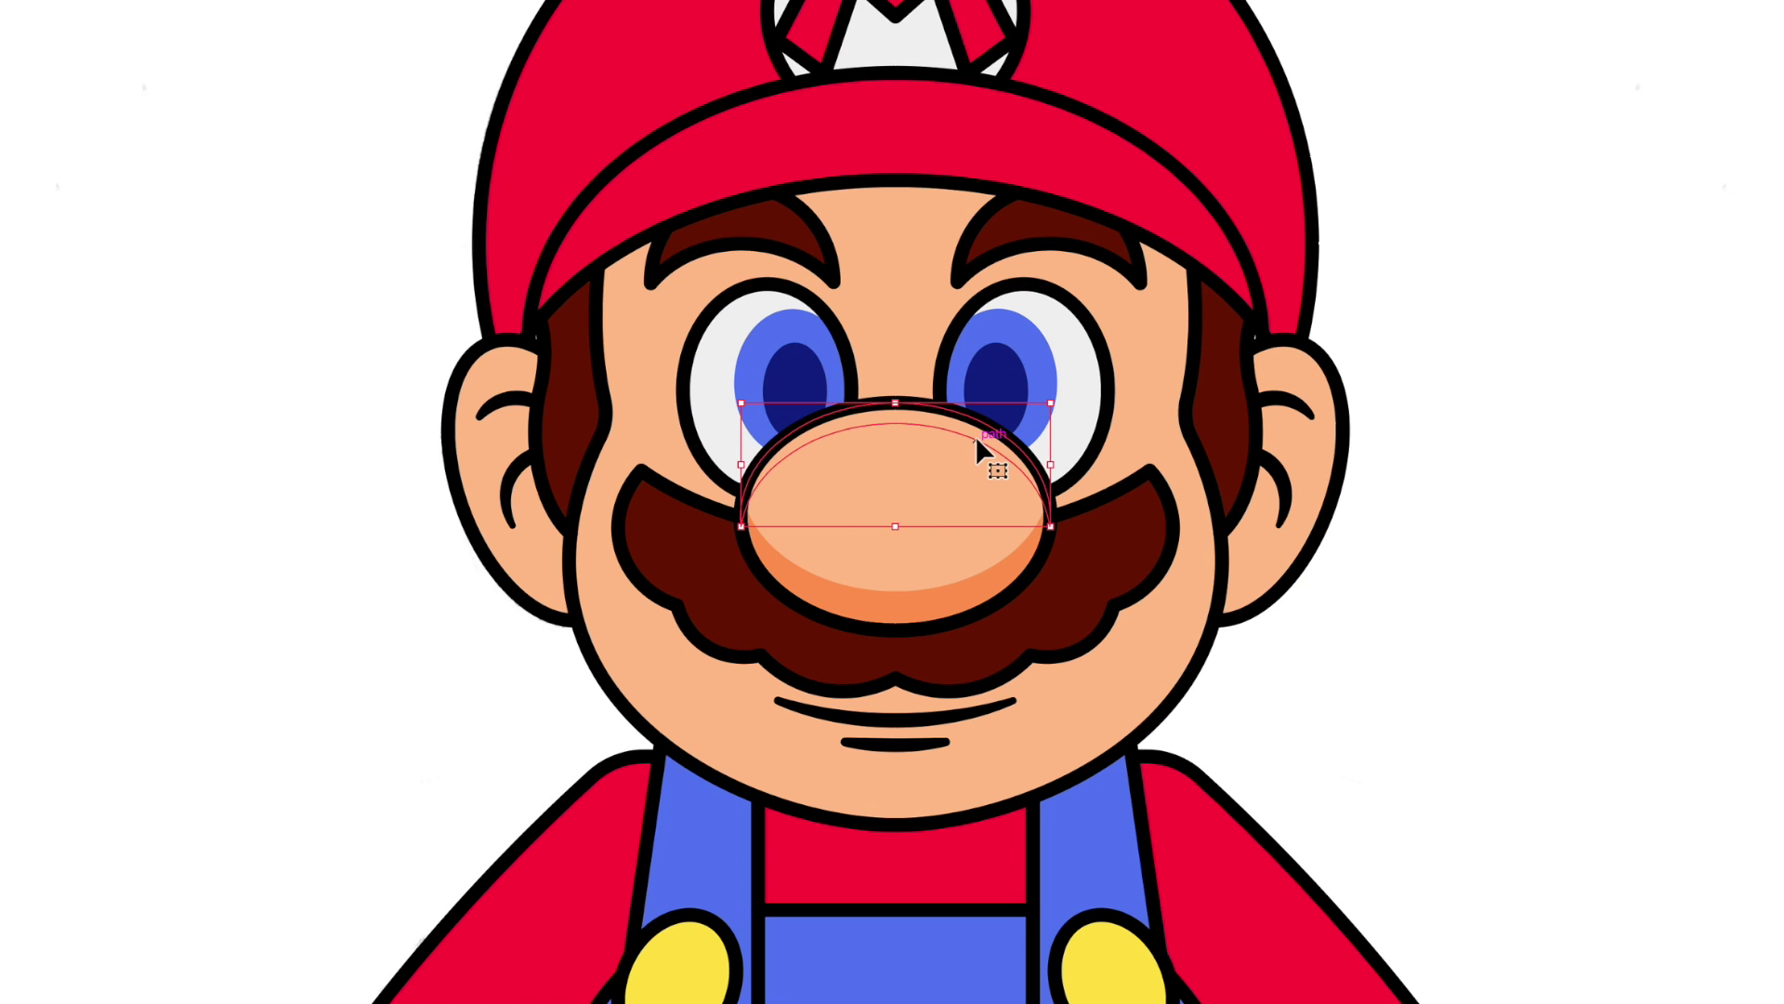
click(1562, 307)
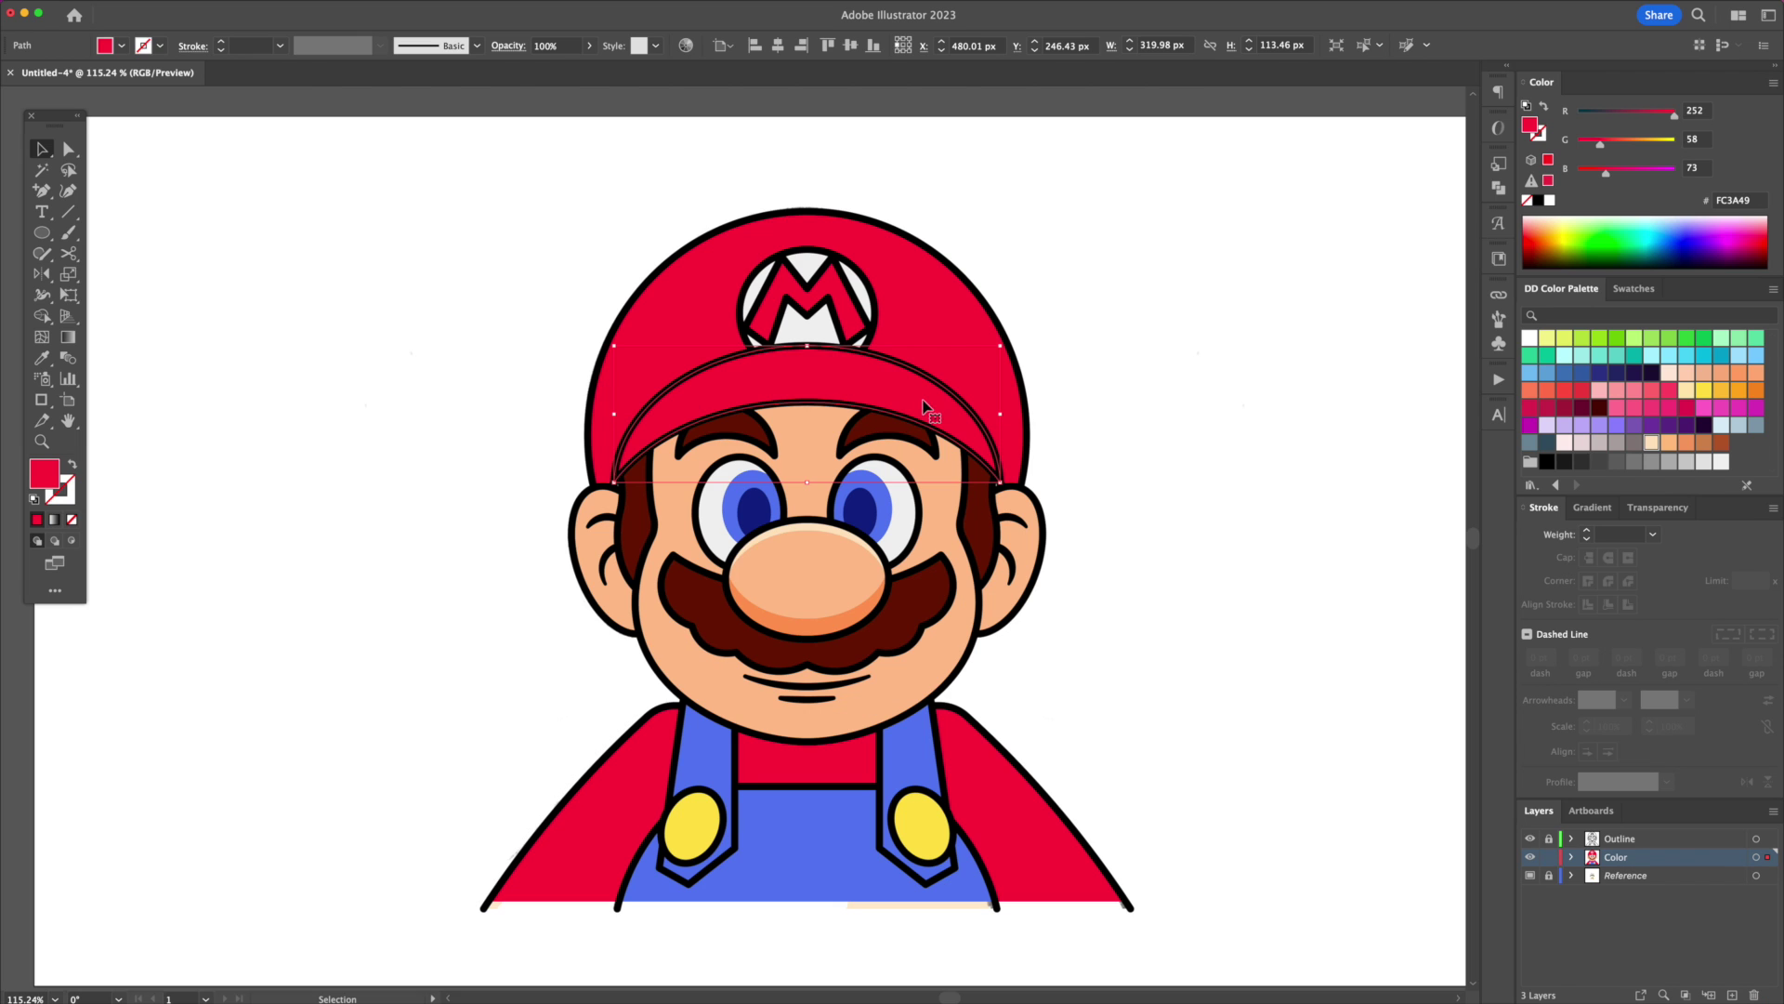
Step: Duplicate the cap brim slightly upward, fill it with dark red D6002E and trim the brim overlap to leave a shadow on the cap
drag(913, 403, 911, 391)
click(1633, 288)
click(1578, 410)
key(ctrl+shift+a)
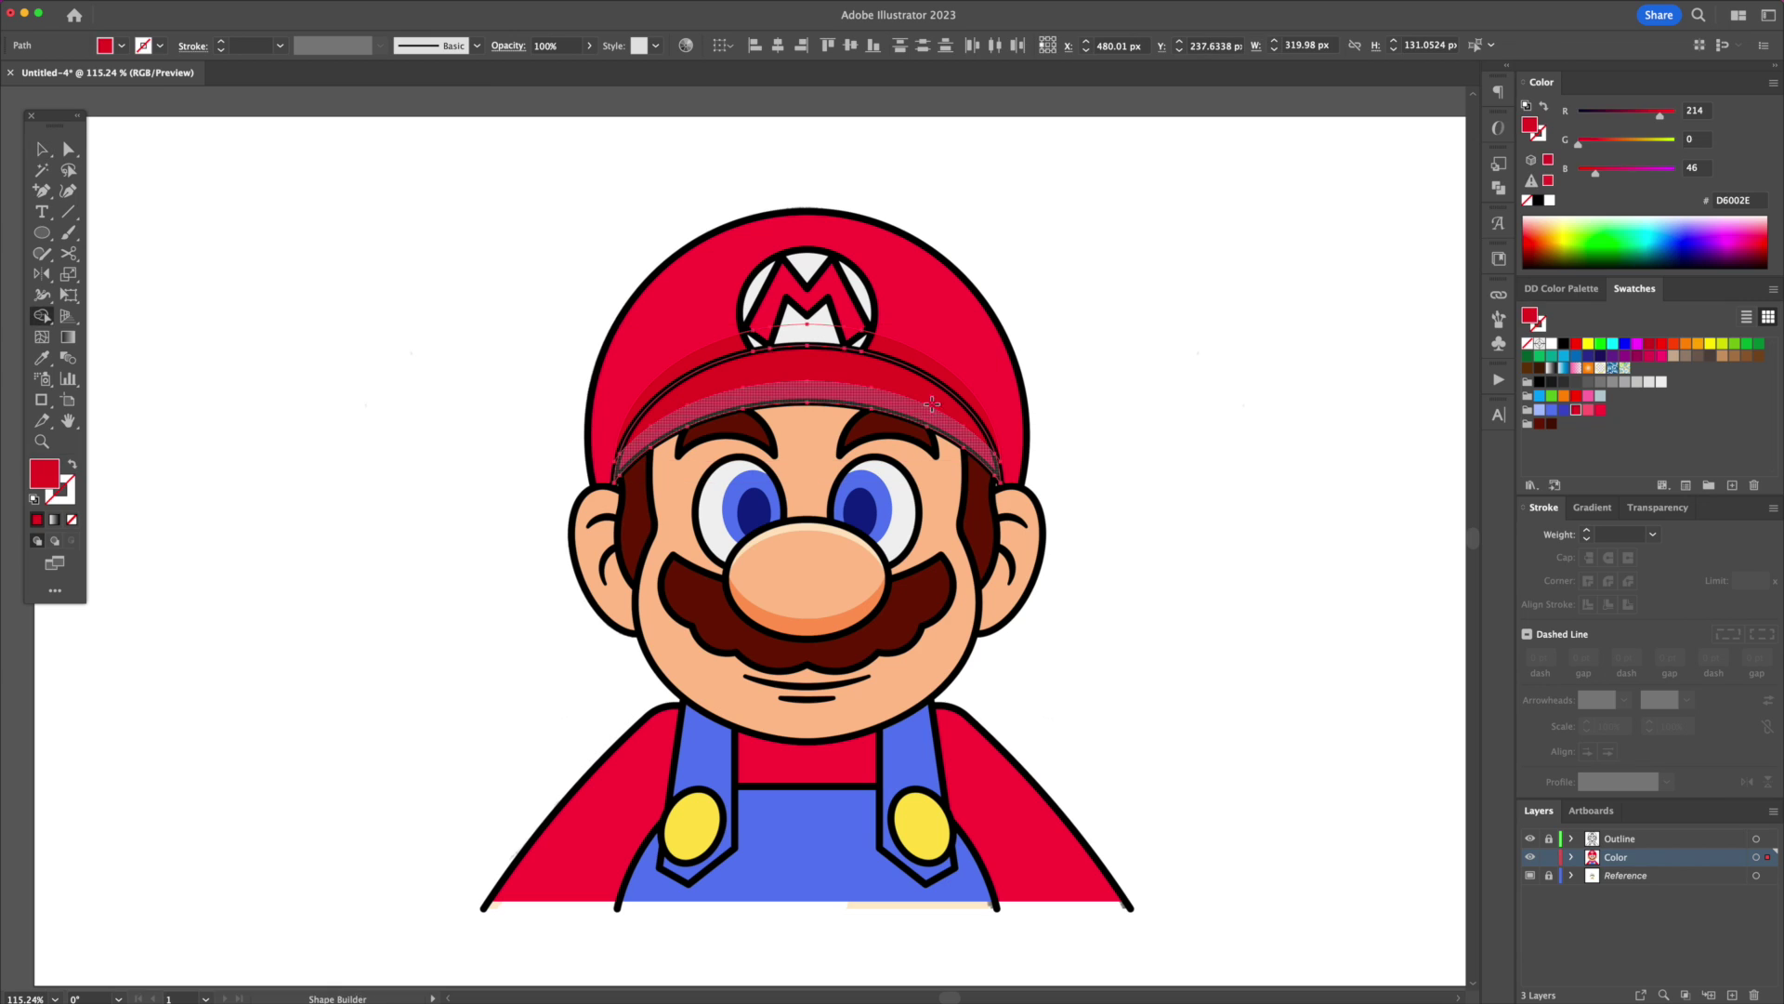
Step: Trim a cap copy offset about 20 px downward into a crescent along the cap's upper edge and fill it with pink FF6C7E
click(917, 307)
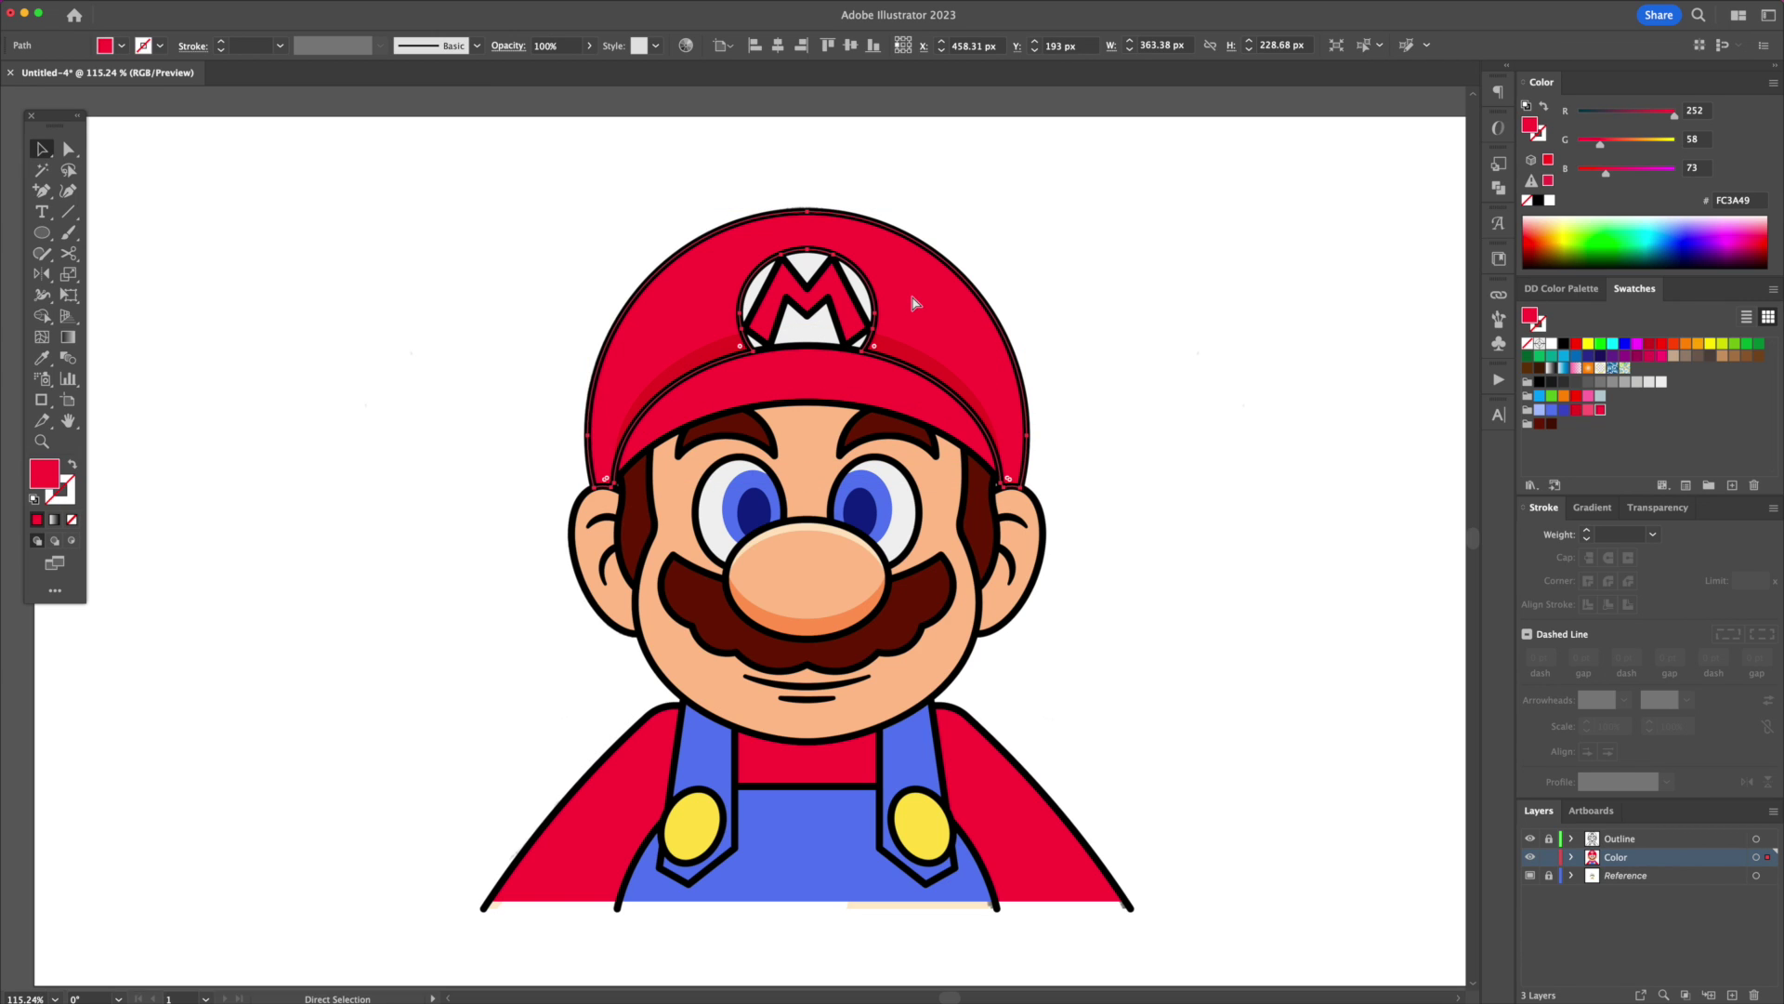
shift+click(932, 353)
key(shift+m)
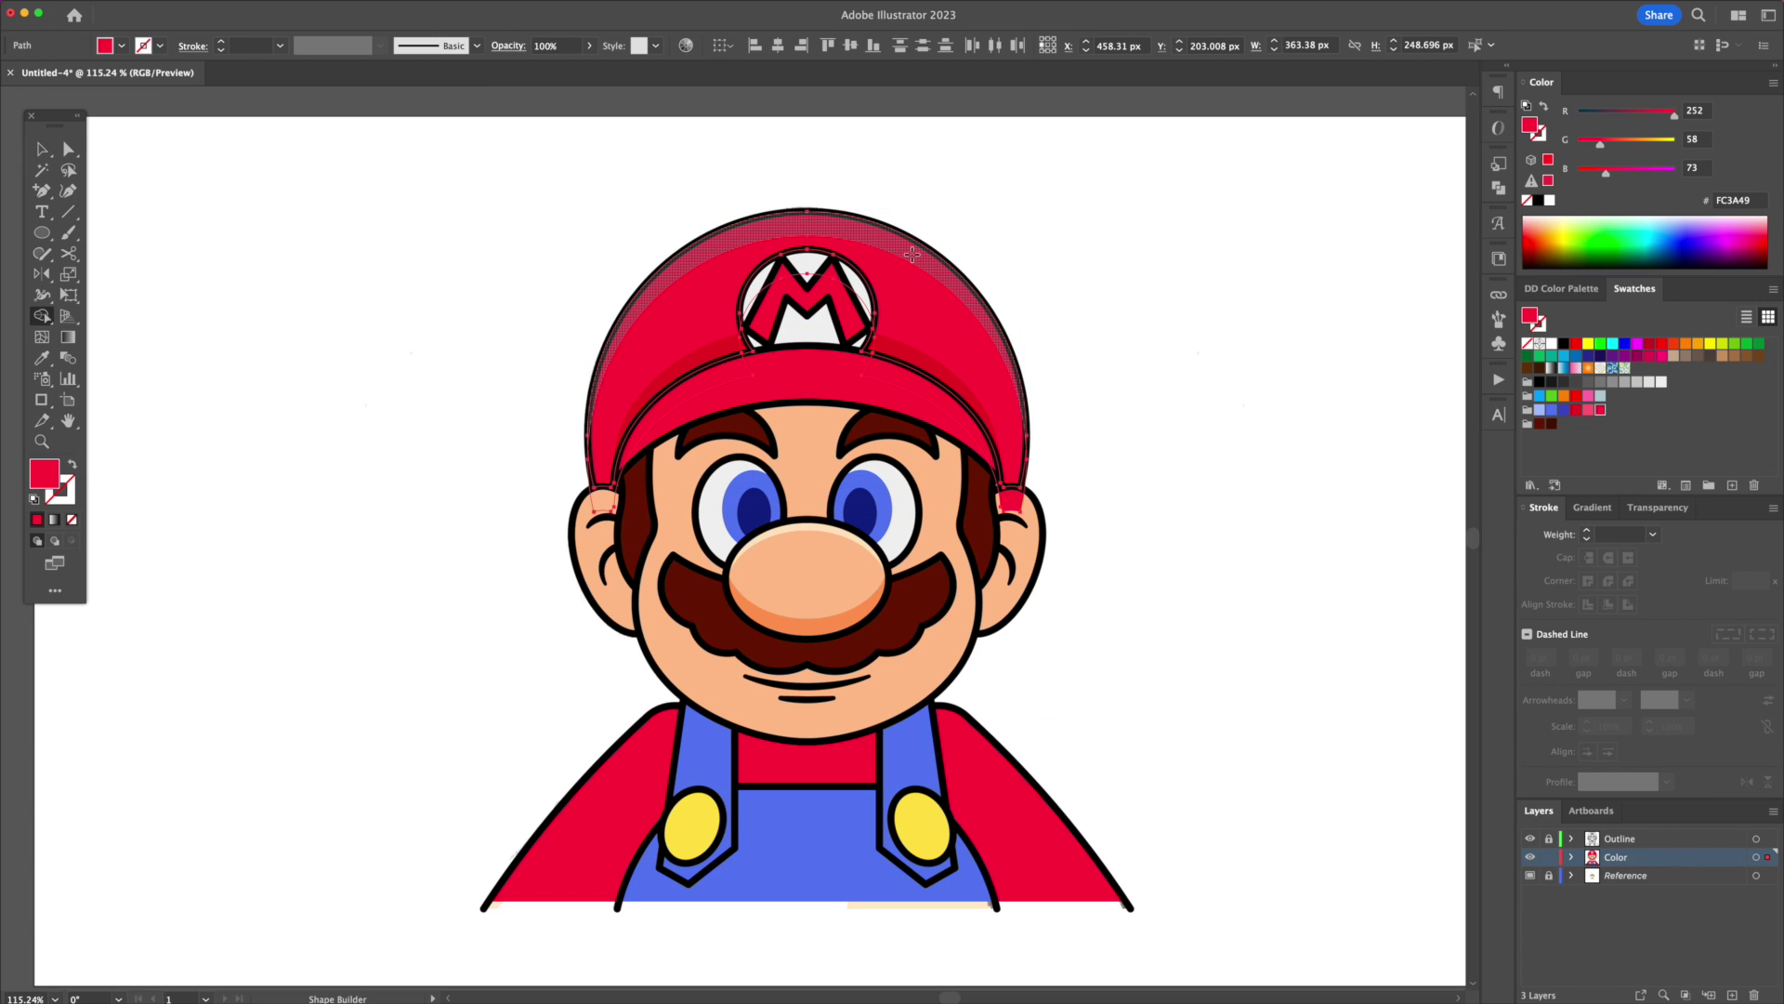
alt+click(651, 420)
key(v)
click(1050, 335)
click(899, 251)
click(1588, 411)
click(1211, 391)
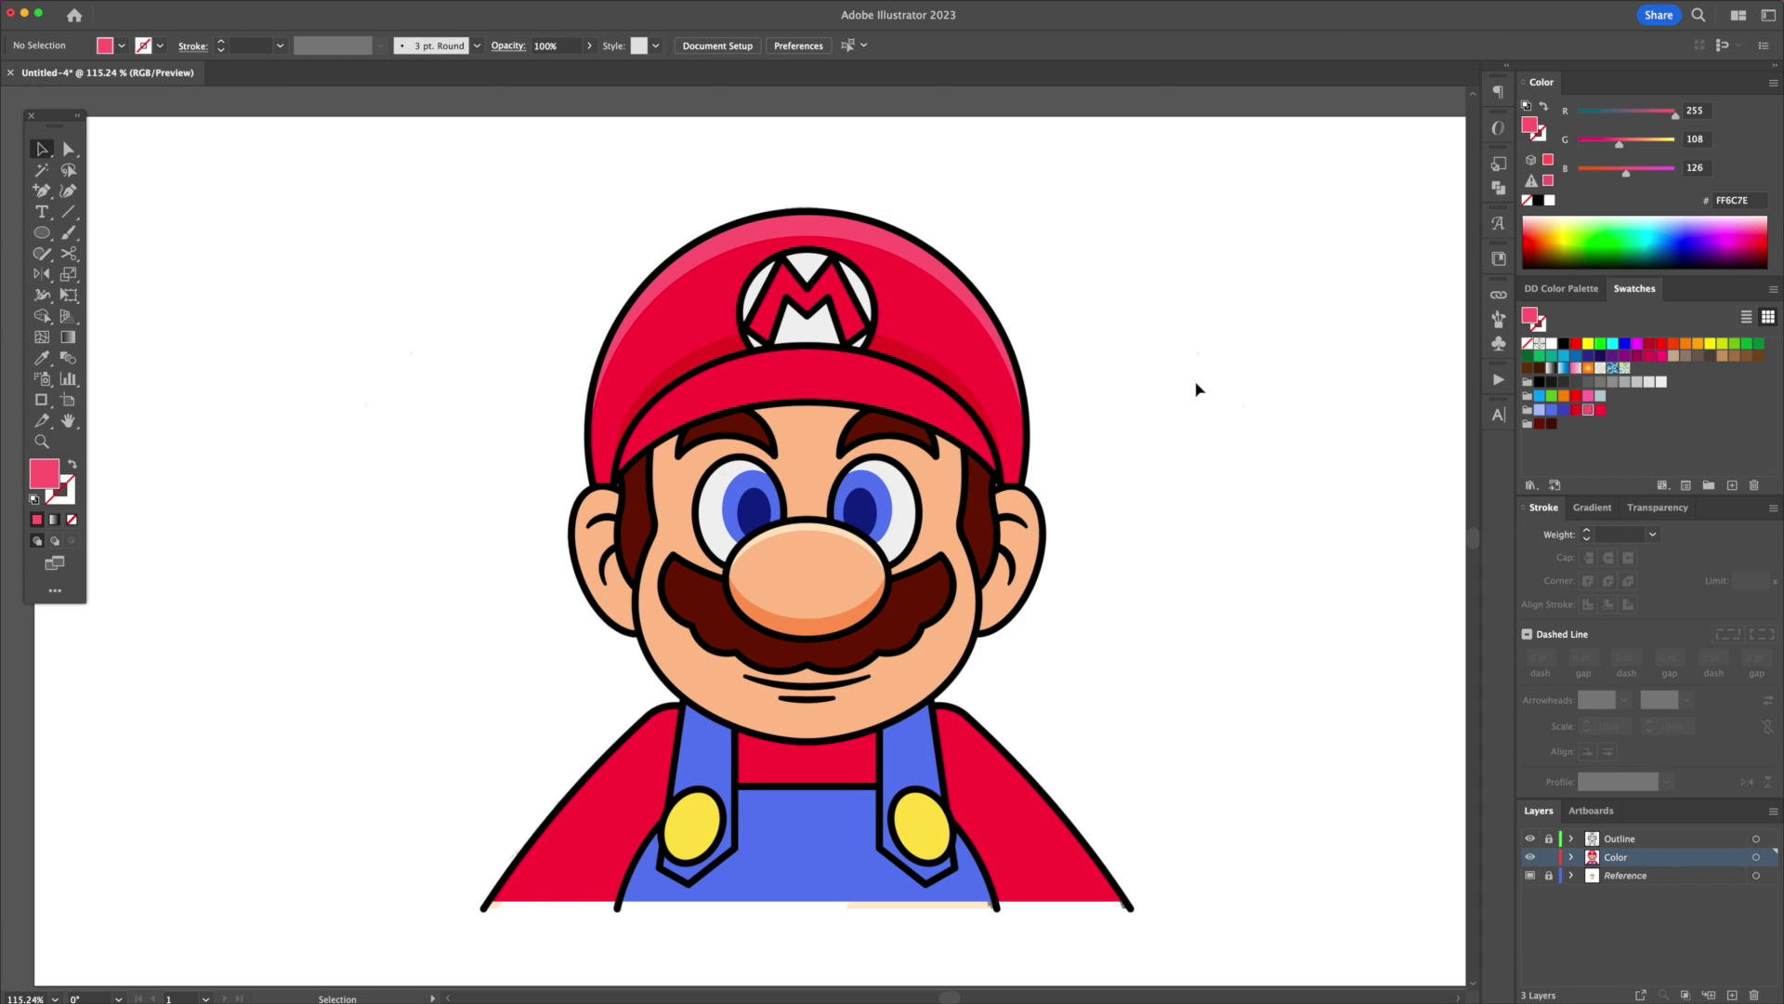
Step: Nudge a copy of the cap brim downward so it overlaps the brim's lower part
click(908, 398)
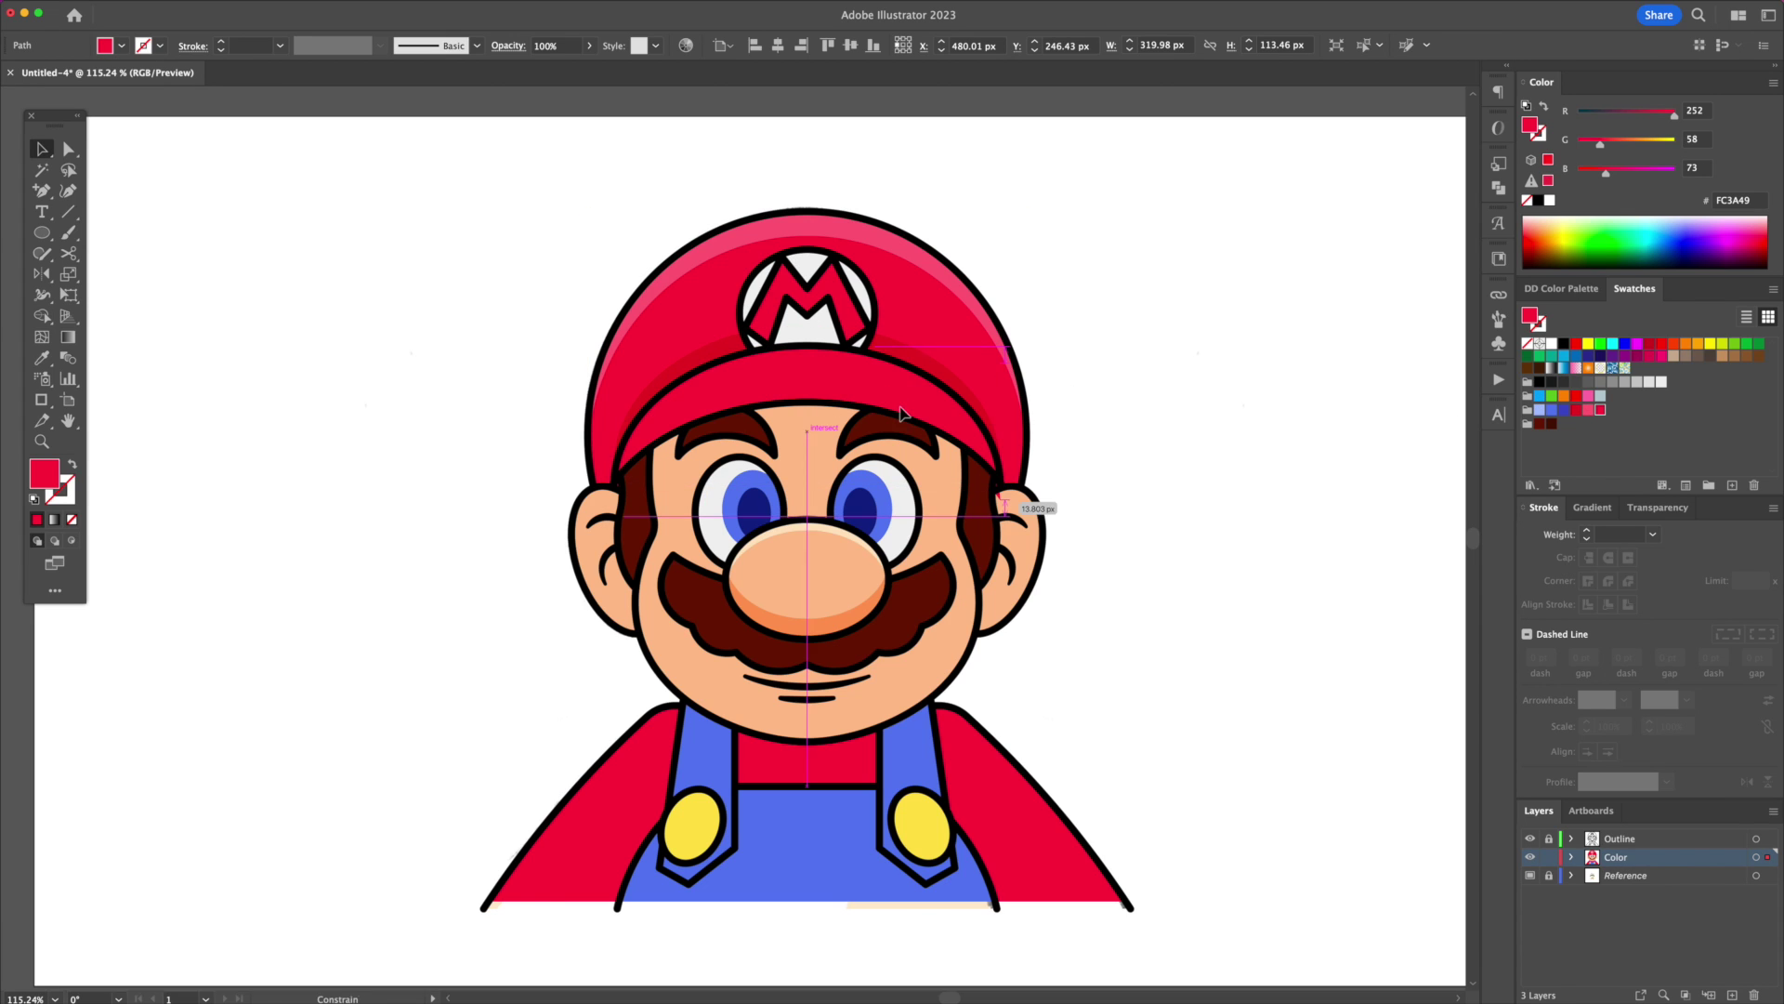
key(Down)
key(Down)
key(Down)
key(Down)
key(Down)
key(Down)
key(Down)
key(Down)
Step: Trim the brim copy to the brim's lower edge with Shape Builder and fill that shape with a darker red
shift+click(900, 383)
key(shift+m)
alt+click(920, 437)
key(v)
click(1054, 397)
click(920, 407)
click(1248, 409)
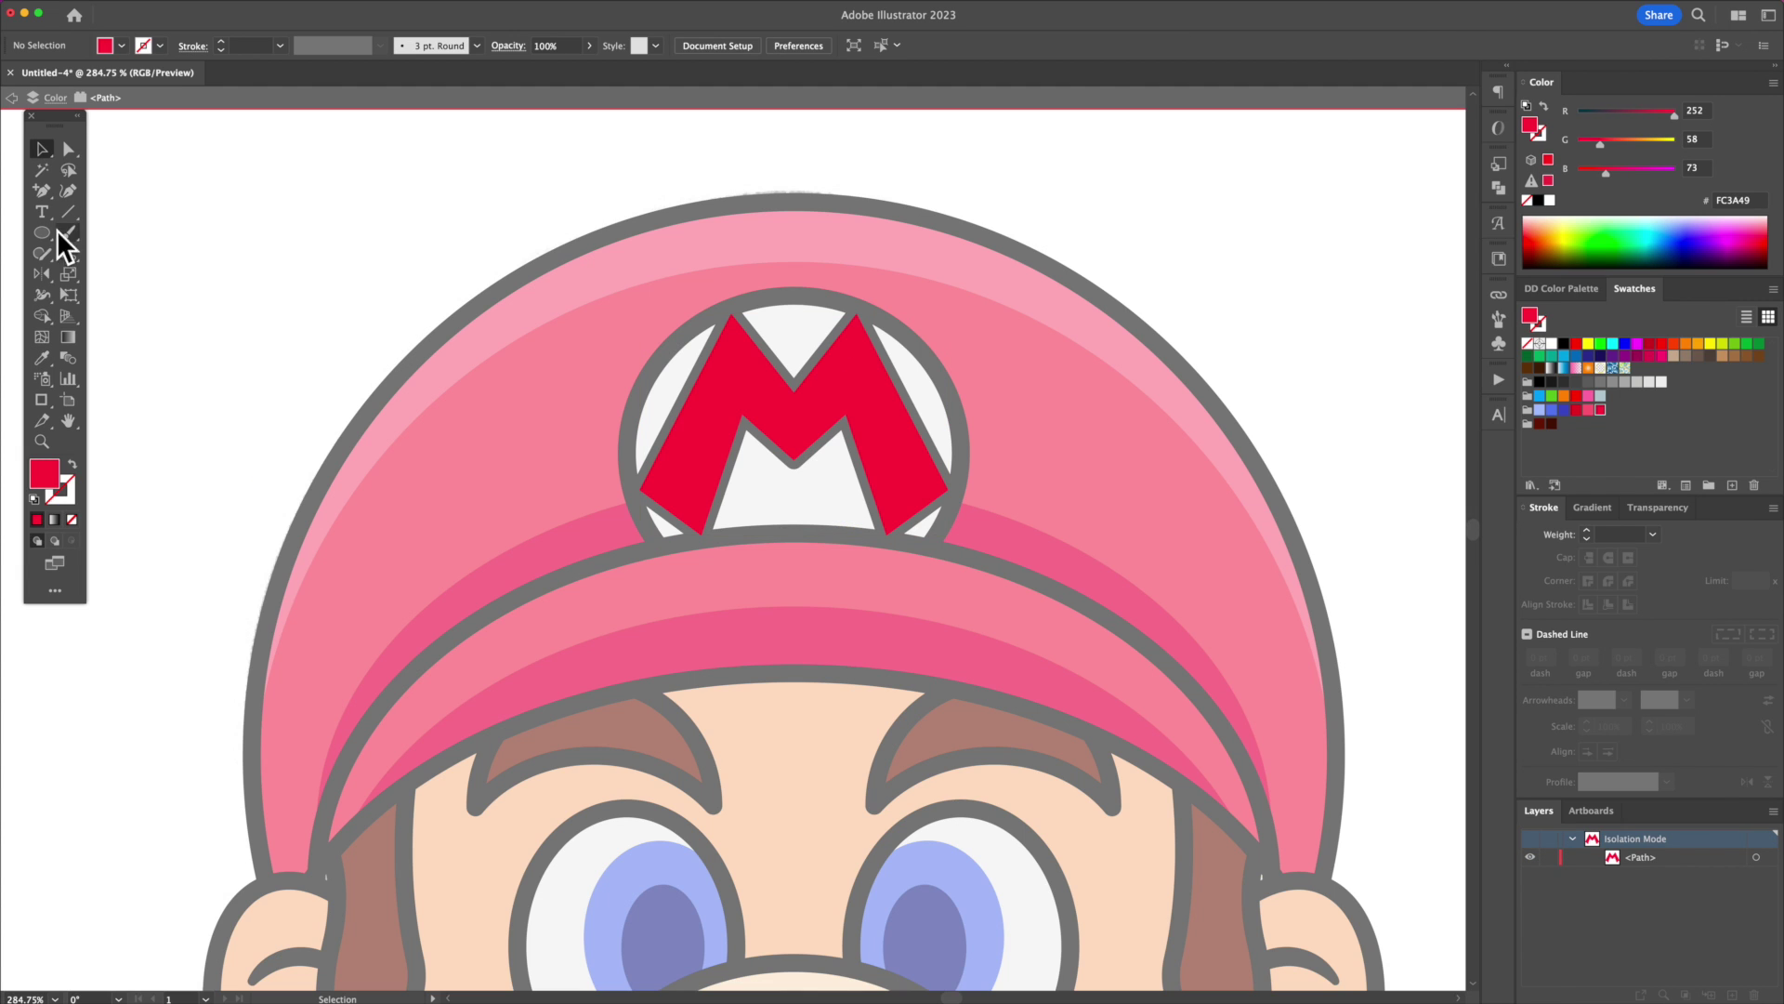
Step: Draw a rectangle about 80 by 110 px over the right half of the isolated M emblem and add the M to the selection
drag(42, 232, 88, 228)
drag(1034, 251, 794, 581)
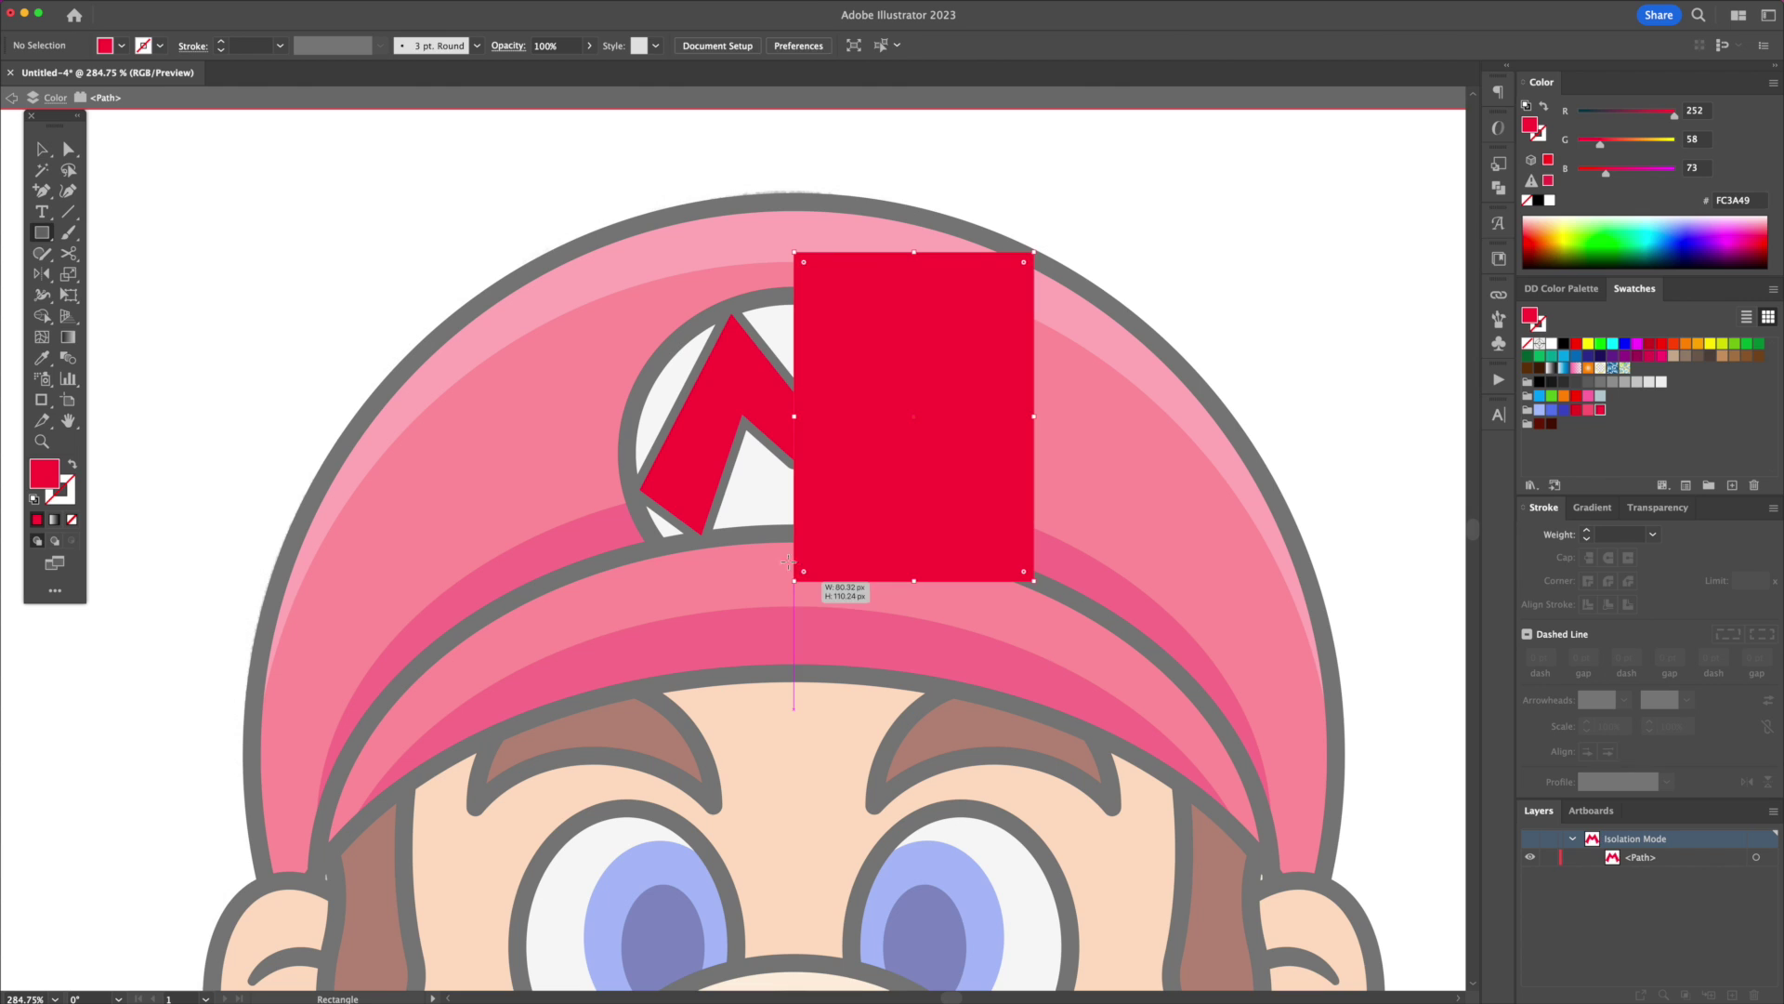
key(v)
shift+click(767, 405)
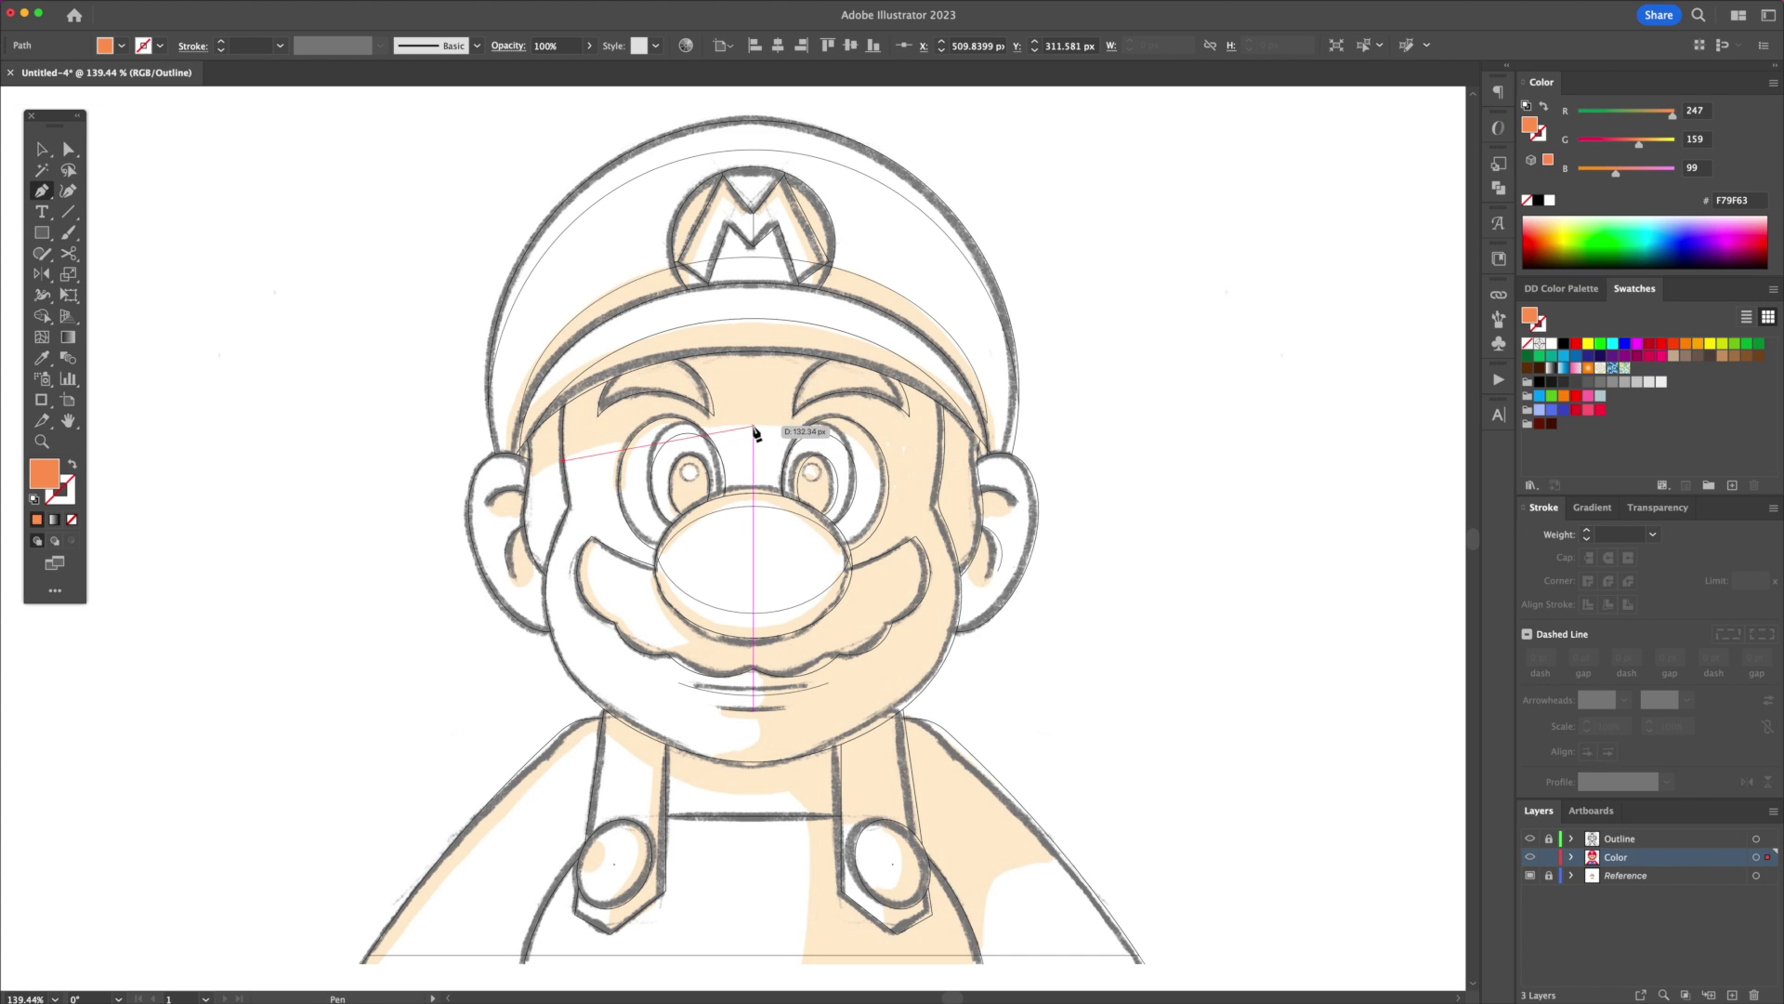
Step: Draw the face shadow path with fill F79F63 from the forehead past the nose's right side to the moustache, following the reference
drag(753, 424, 867, 422)
drag(825, 556, 779, 630)
click(764, 668)
key(super+equal)
key(super+equal)
key(super+equal)
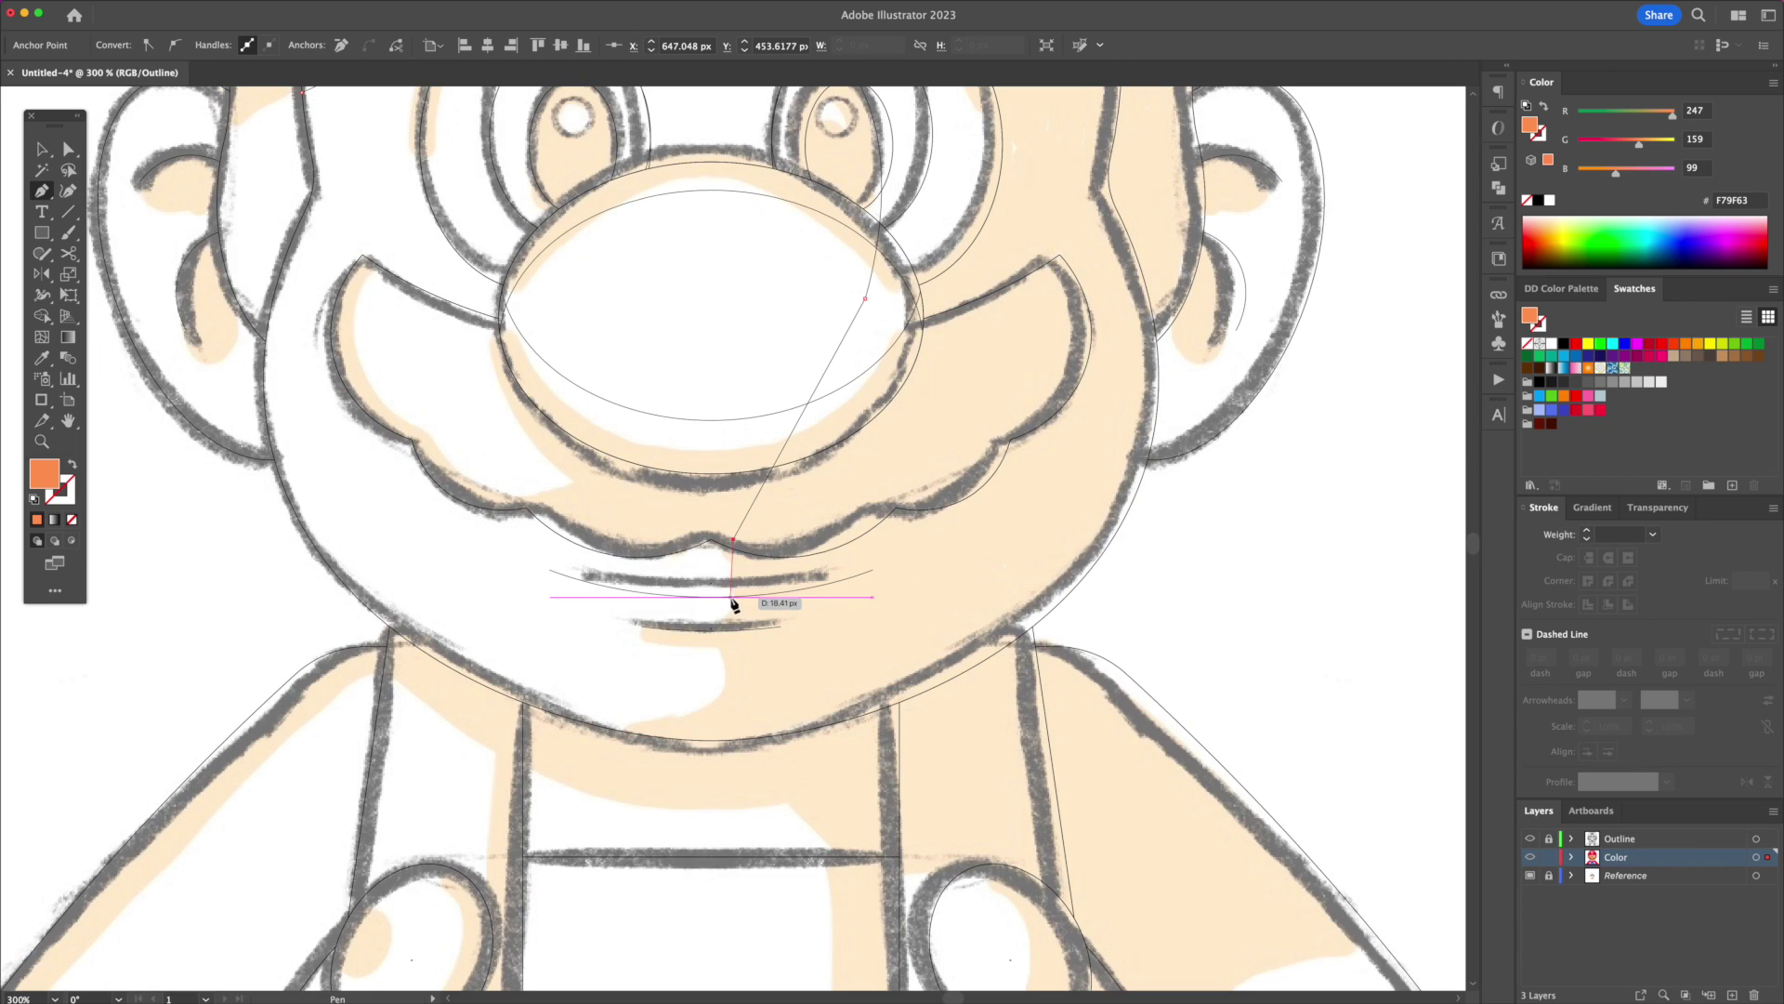
Step: Continue the face shadow path down around the chin and out beyond the right jaw
drag(698, 634, 778, 656)
click(650, 628)
click(712, 653)
click(711, 706)
drag(617, 730, 538, 733)
click(1241, 639)
click(1181, 357)
Step: Continue the face shadow path up the right cheek and over the forehead to the left temple
scroll(1148, 402, up, 8)
drag(1089, 470, 1092, 385)
click(1082, 313)
click(707, 169)
click(403, 198)
click(206, 462)
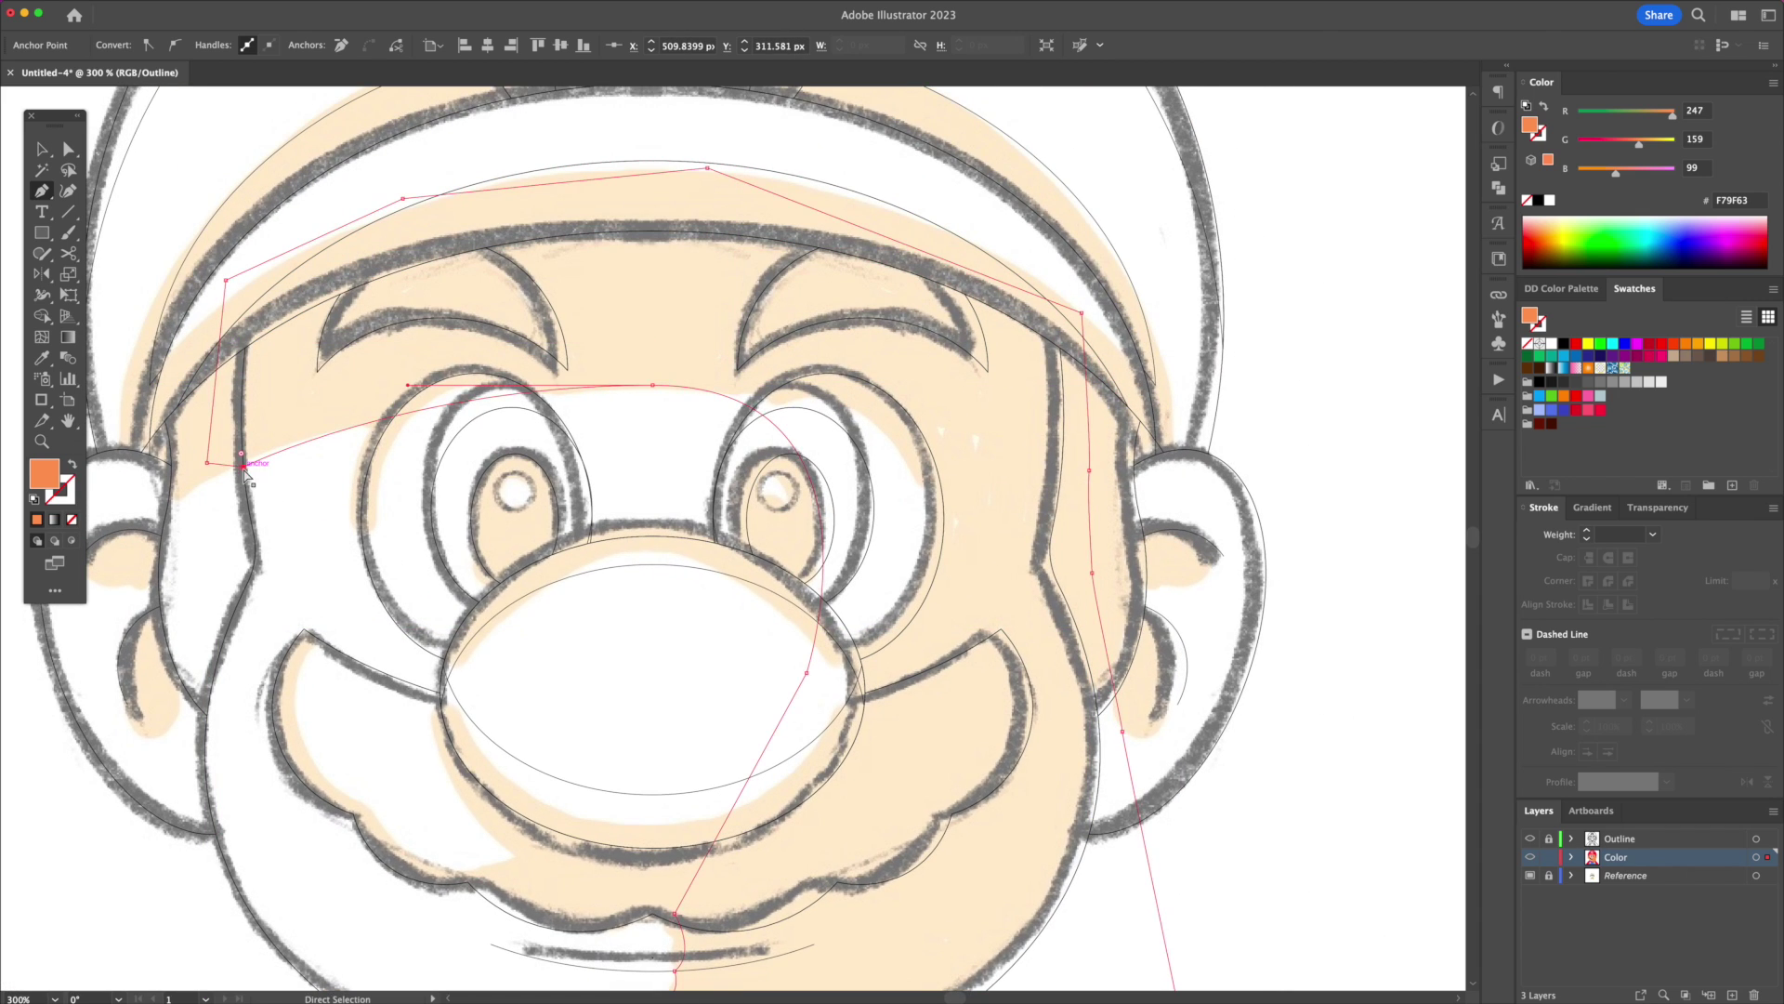
Step: Return to Preview and send the face and its shadow shape to the back of the Color layer
key(super+y)
scroll(817, 464, down, 5)
key(v)
right_click(771, 485)
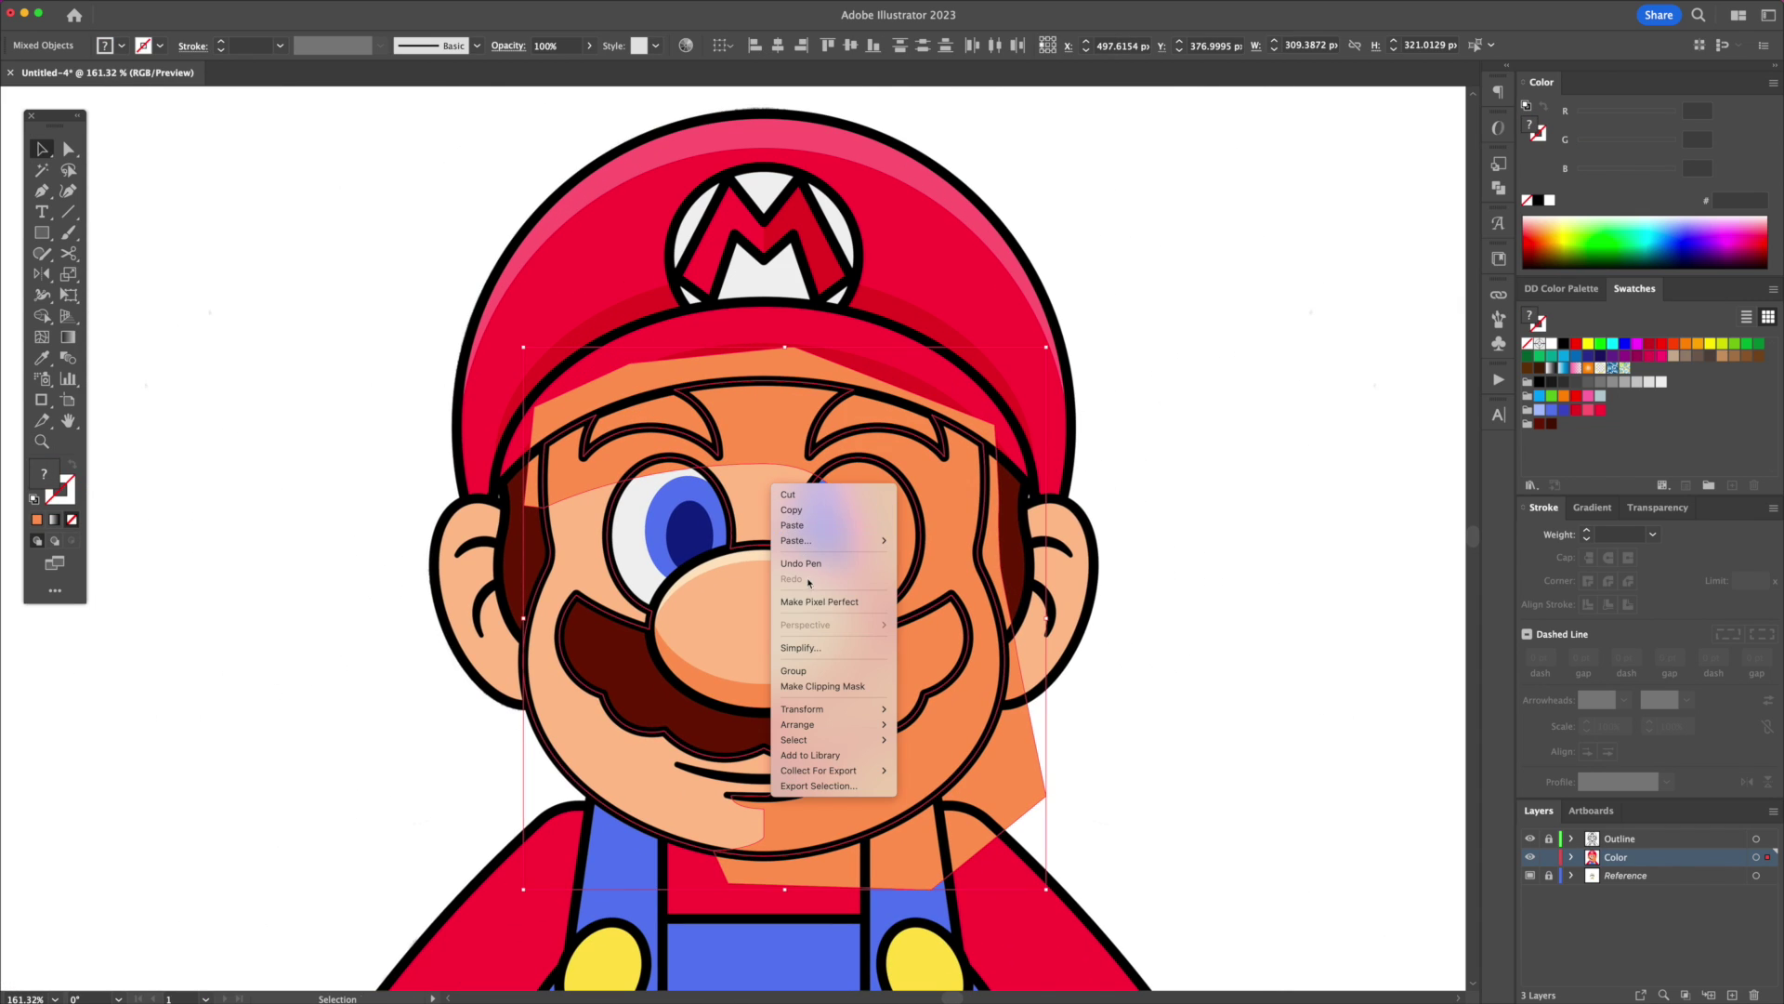
click(955, 770)
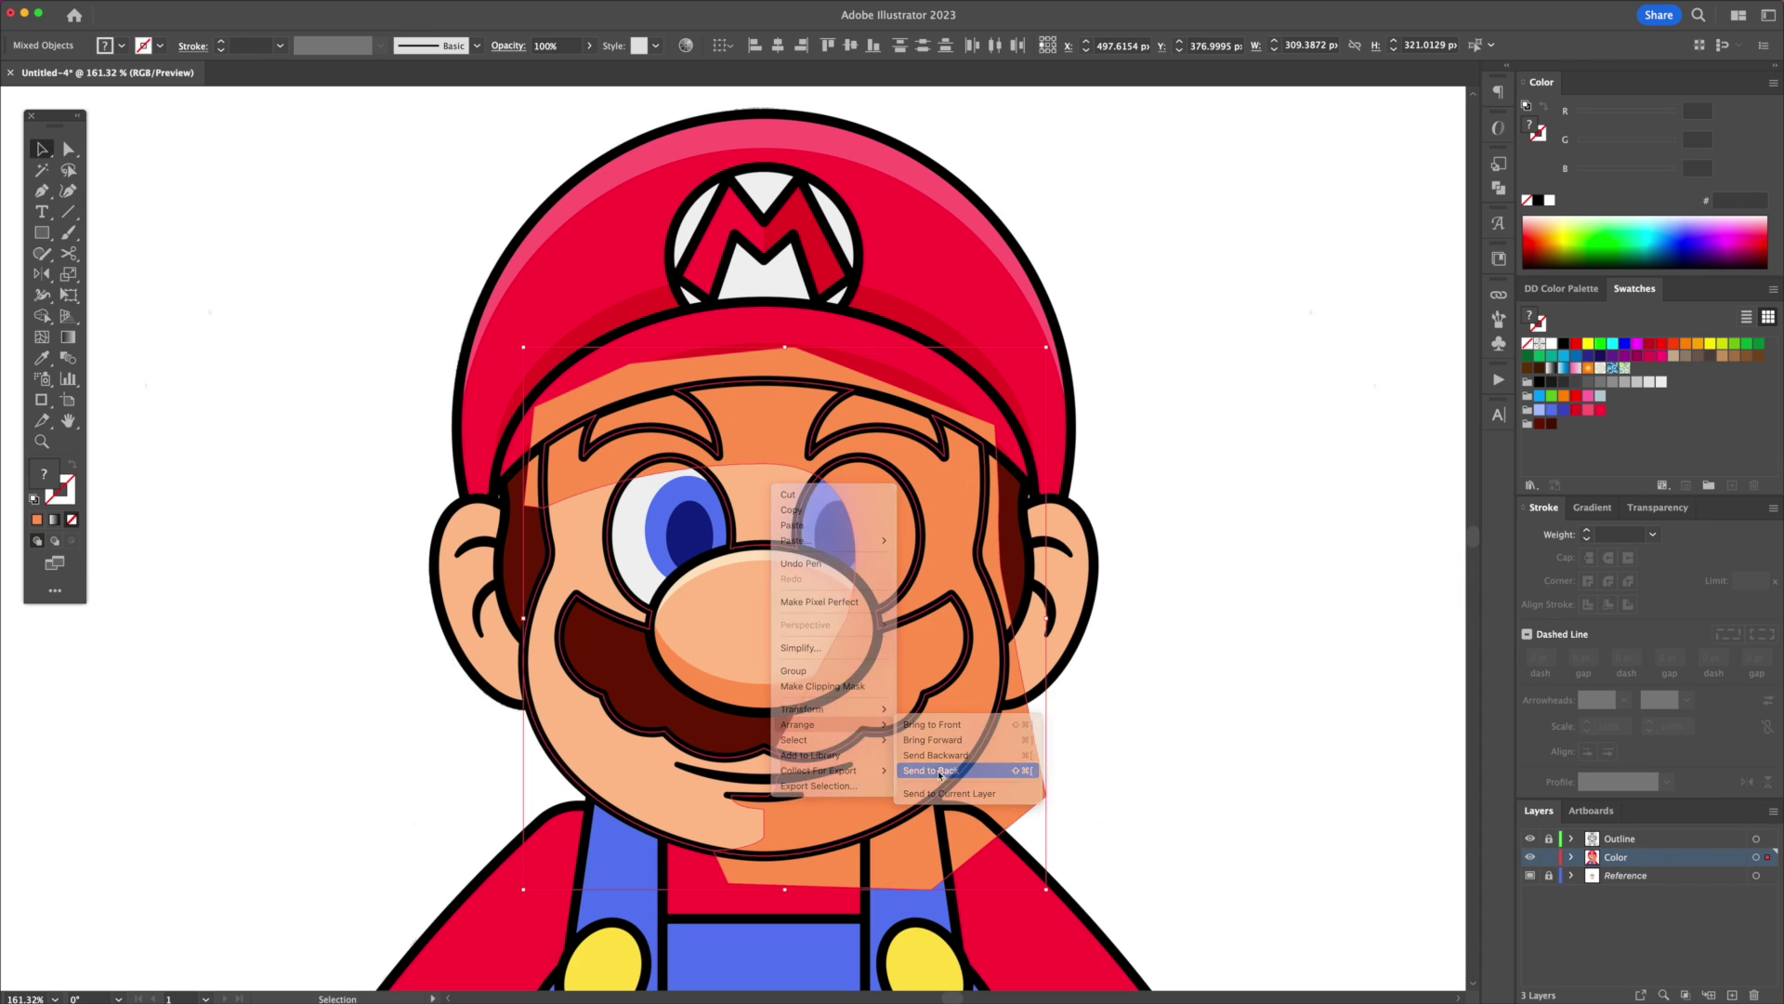
click(1176, 729)
Step: Trim the face shadow to the face outline with Shape Builder and match the right ear's fill to orange F79F63
click(937, 729)
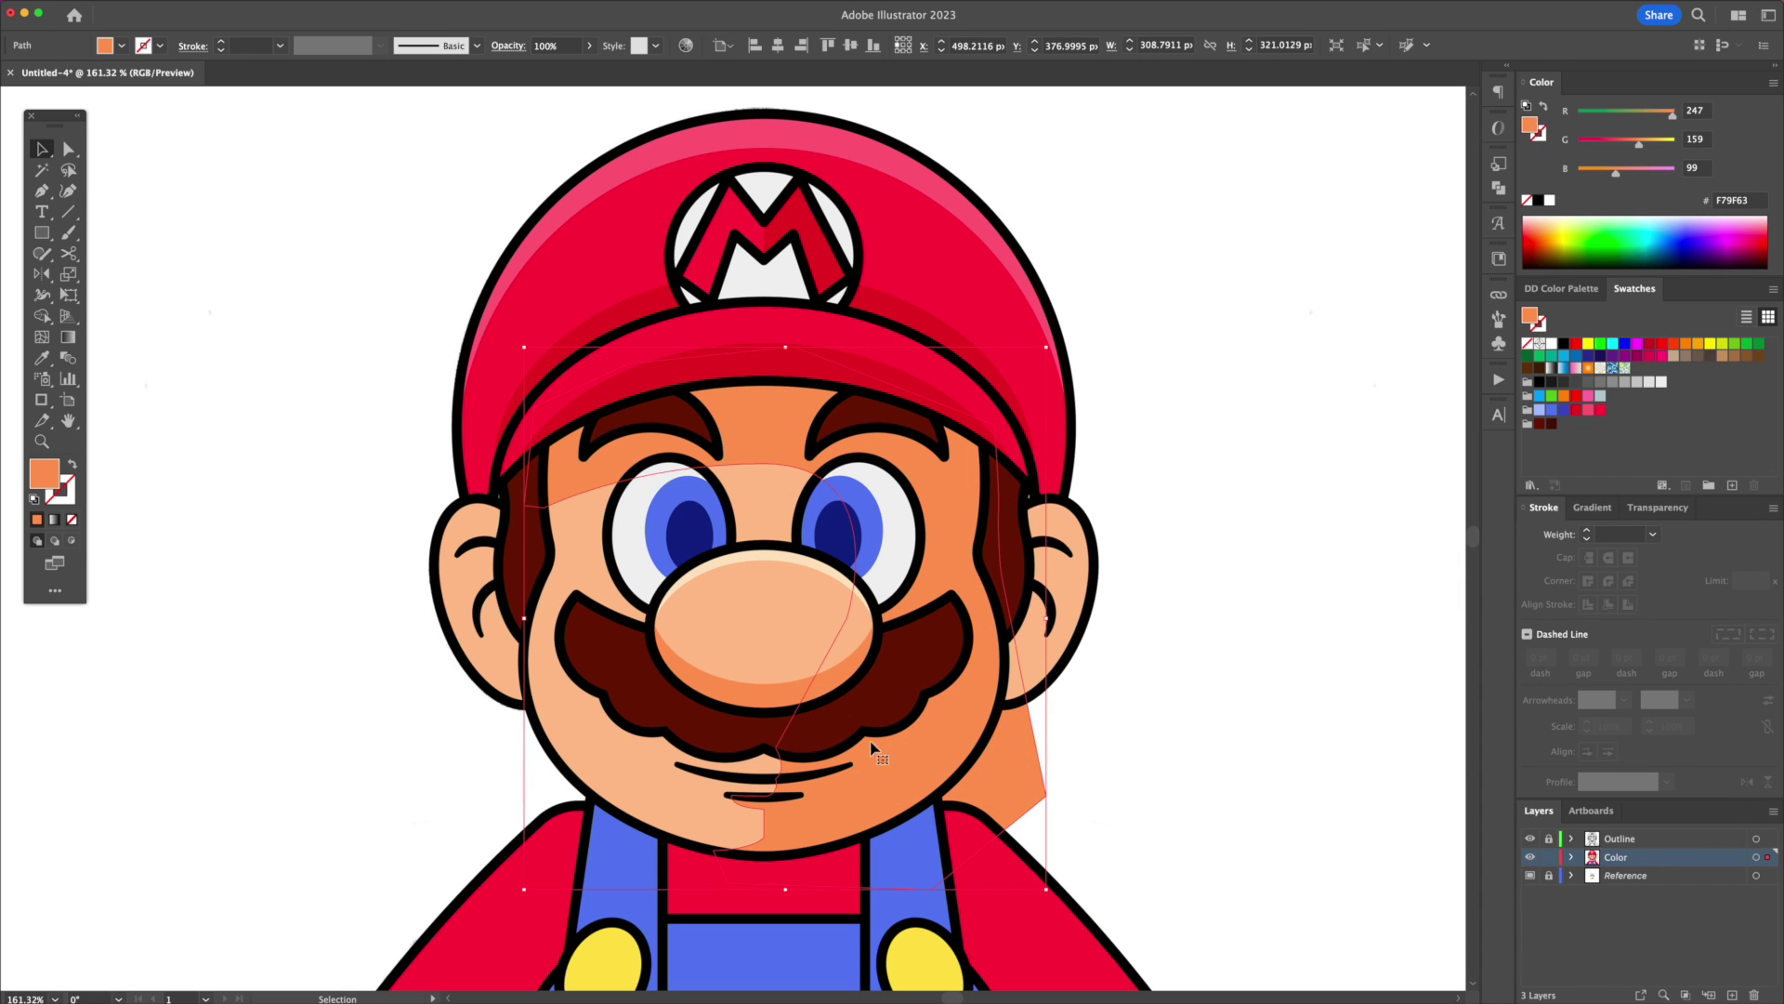
shift+click(632, 784)
key(shift+m)
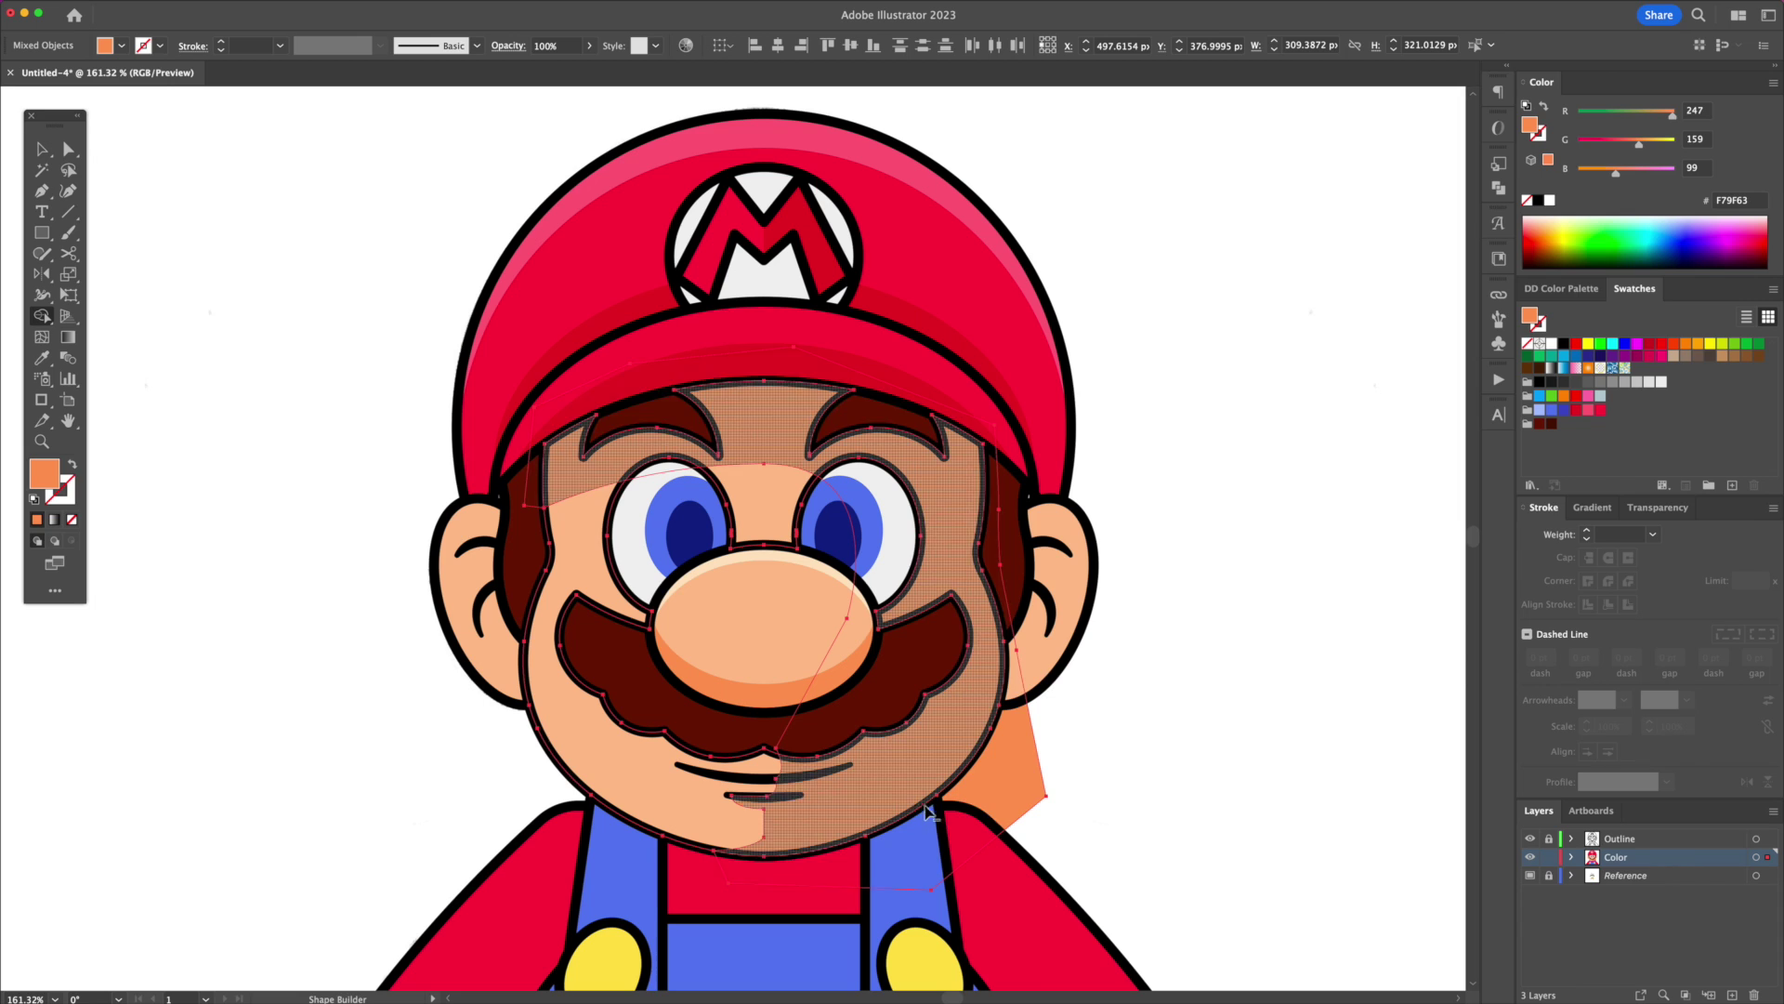
alt+click(963, 807)
key(v)
click(1211, 715)
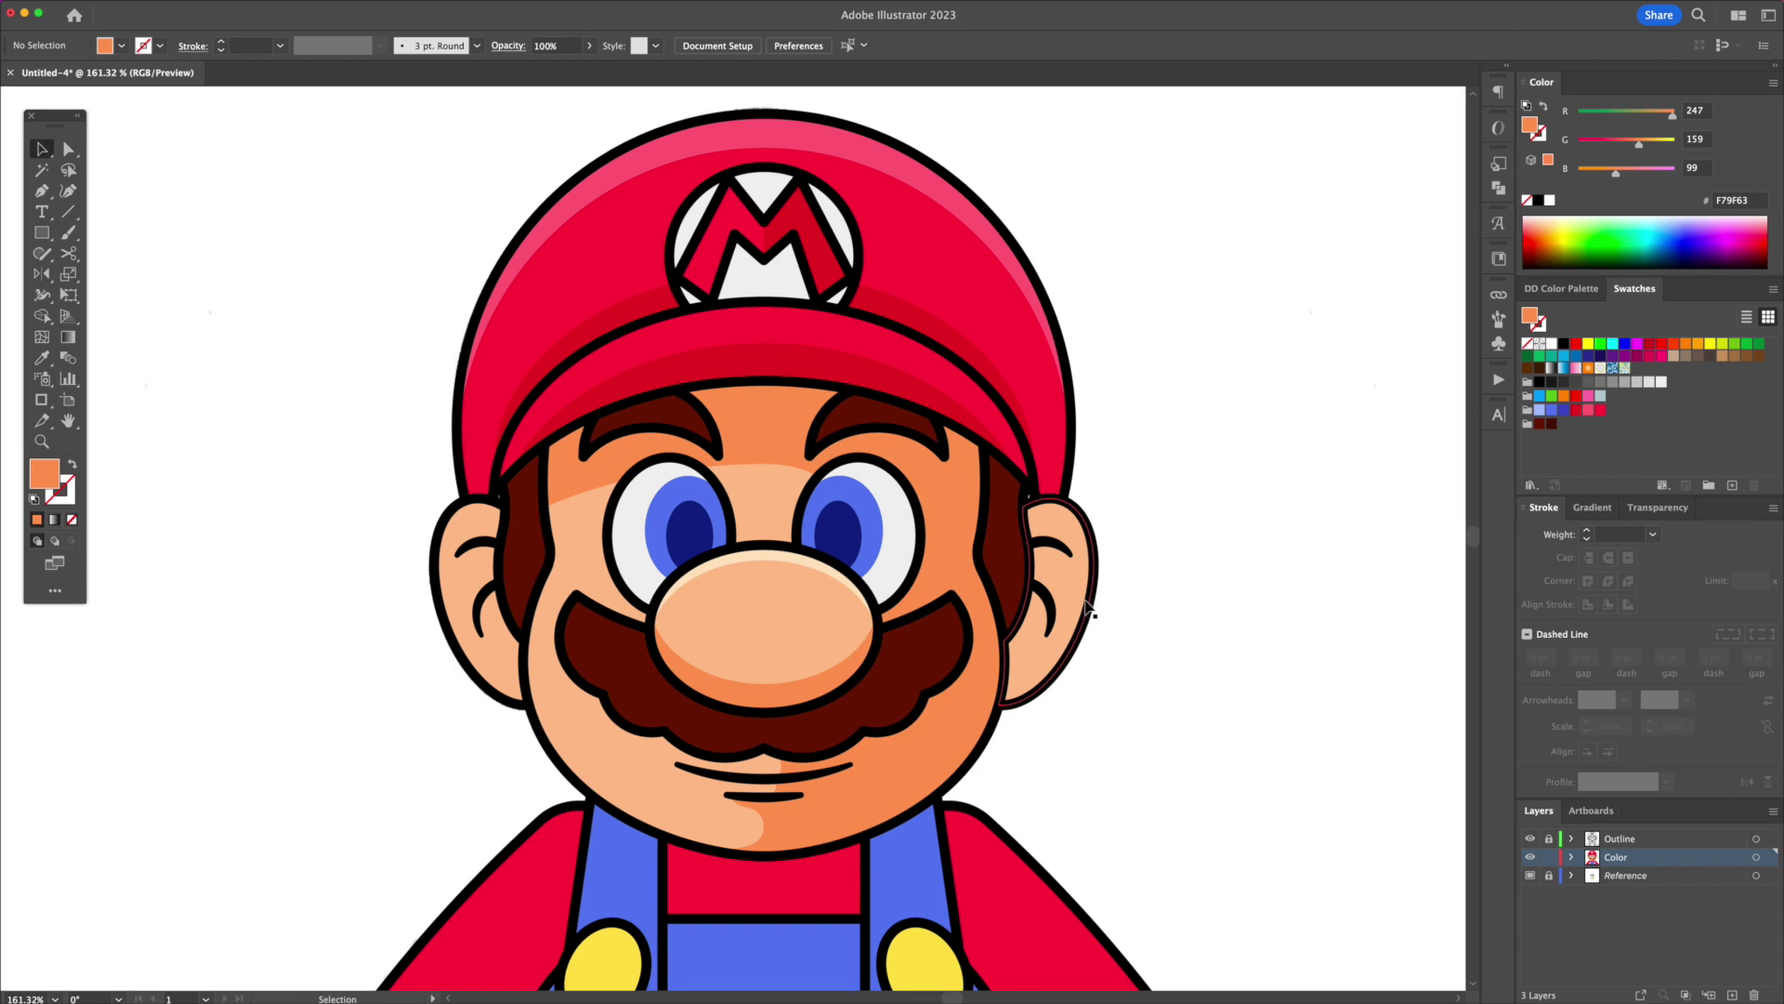
click(1078, 605)
click(935, 750)
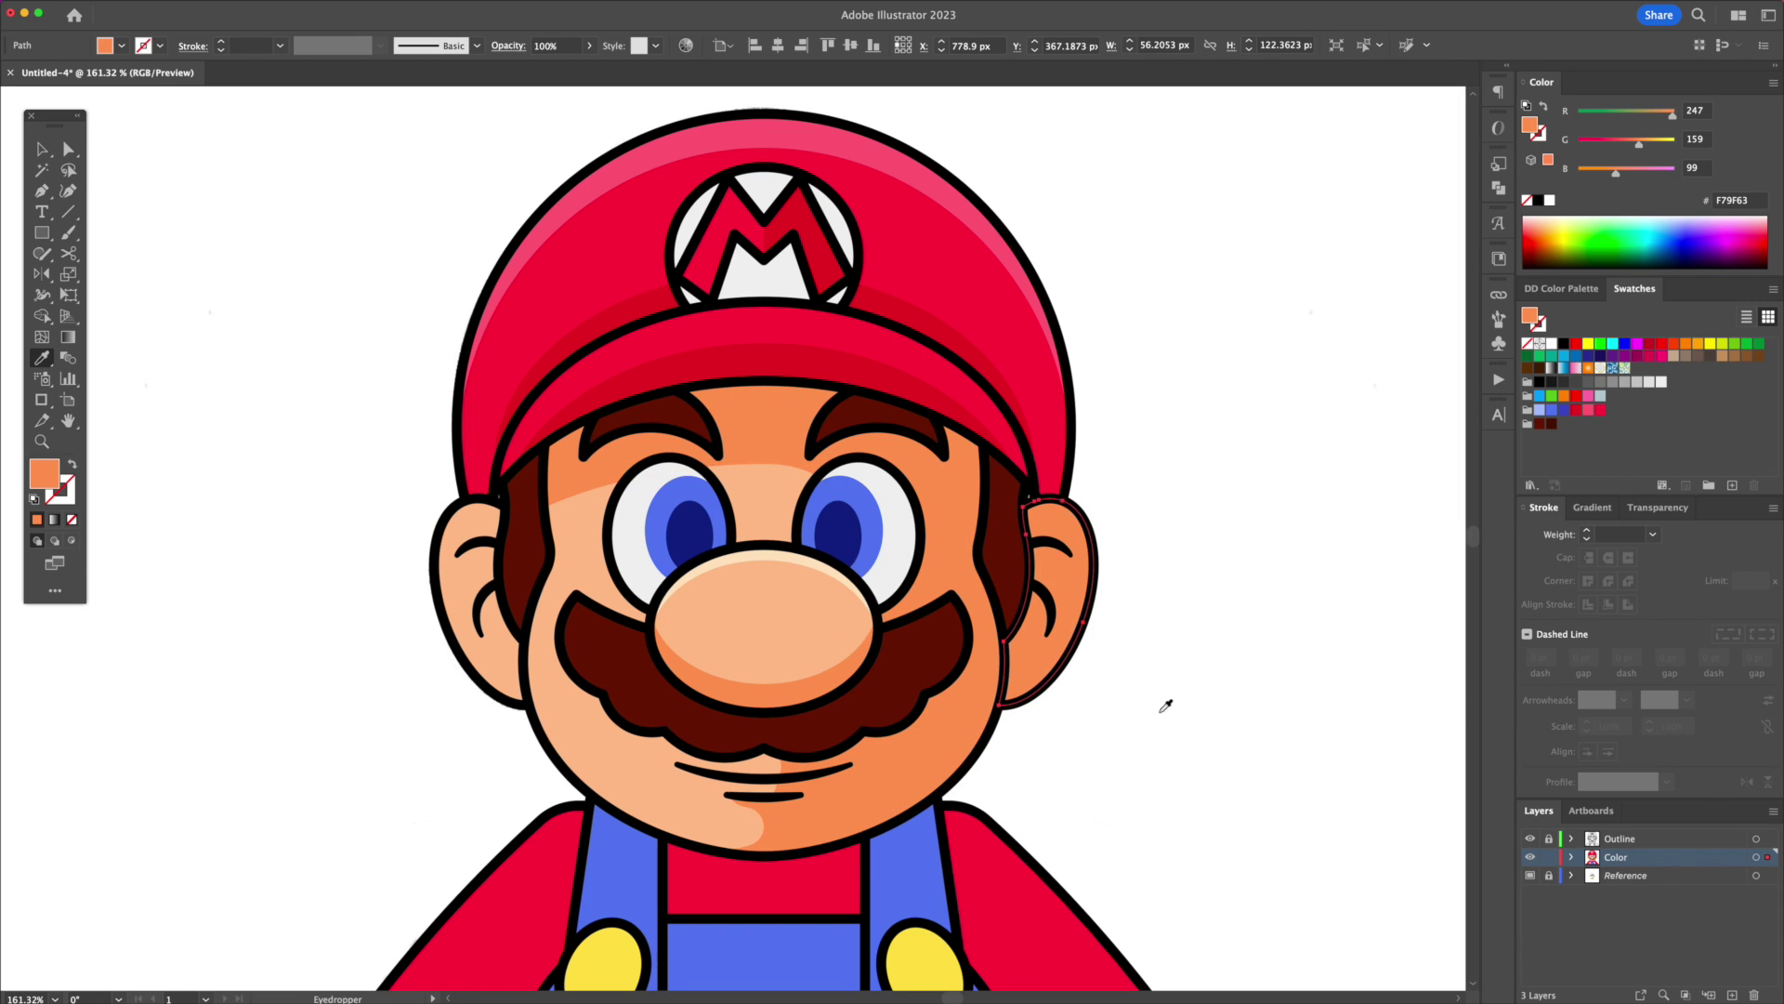
Step: Draw a shadow shape with fill 441300 over the upper part of the left sideburn, continuing the forehead shadow's edge
drag(658, 568, 608, 599)
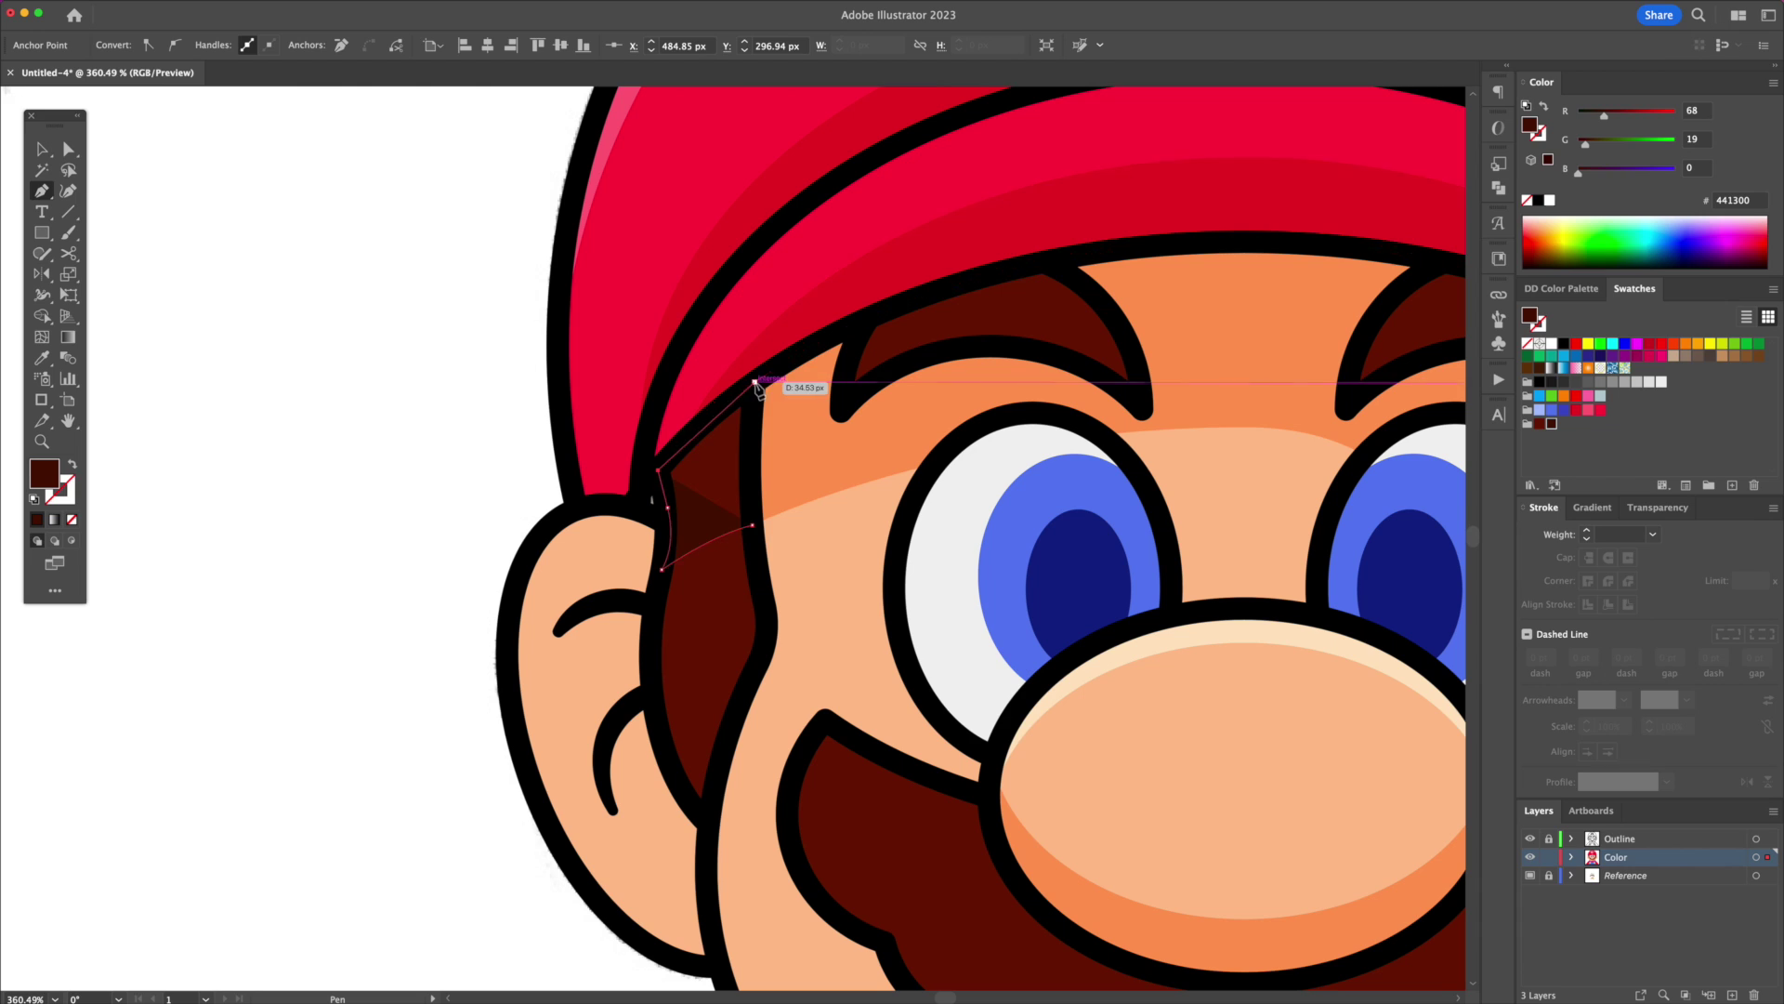
click(755, 382)
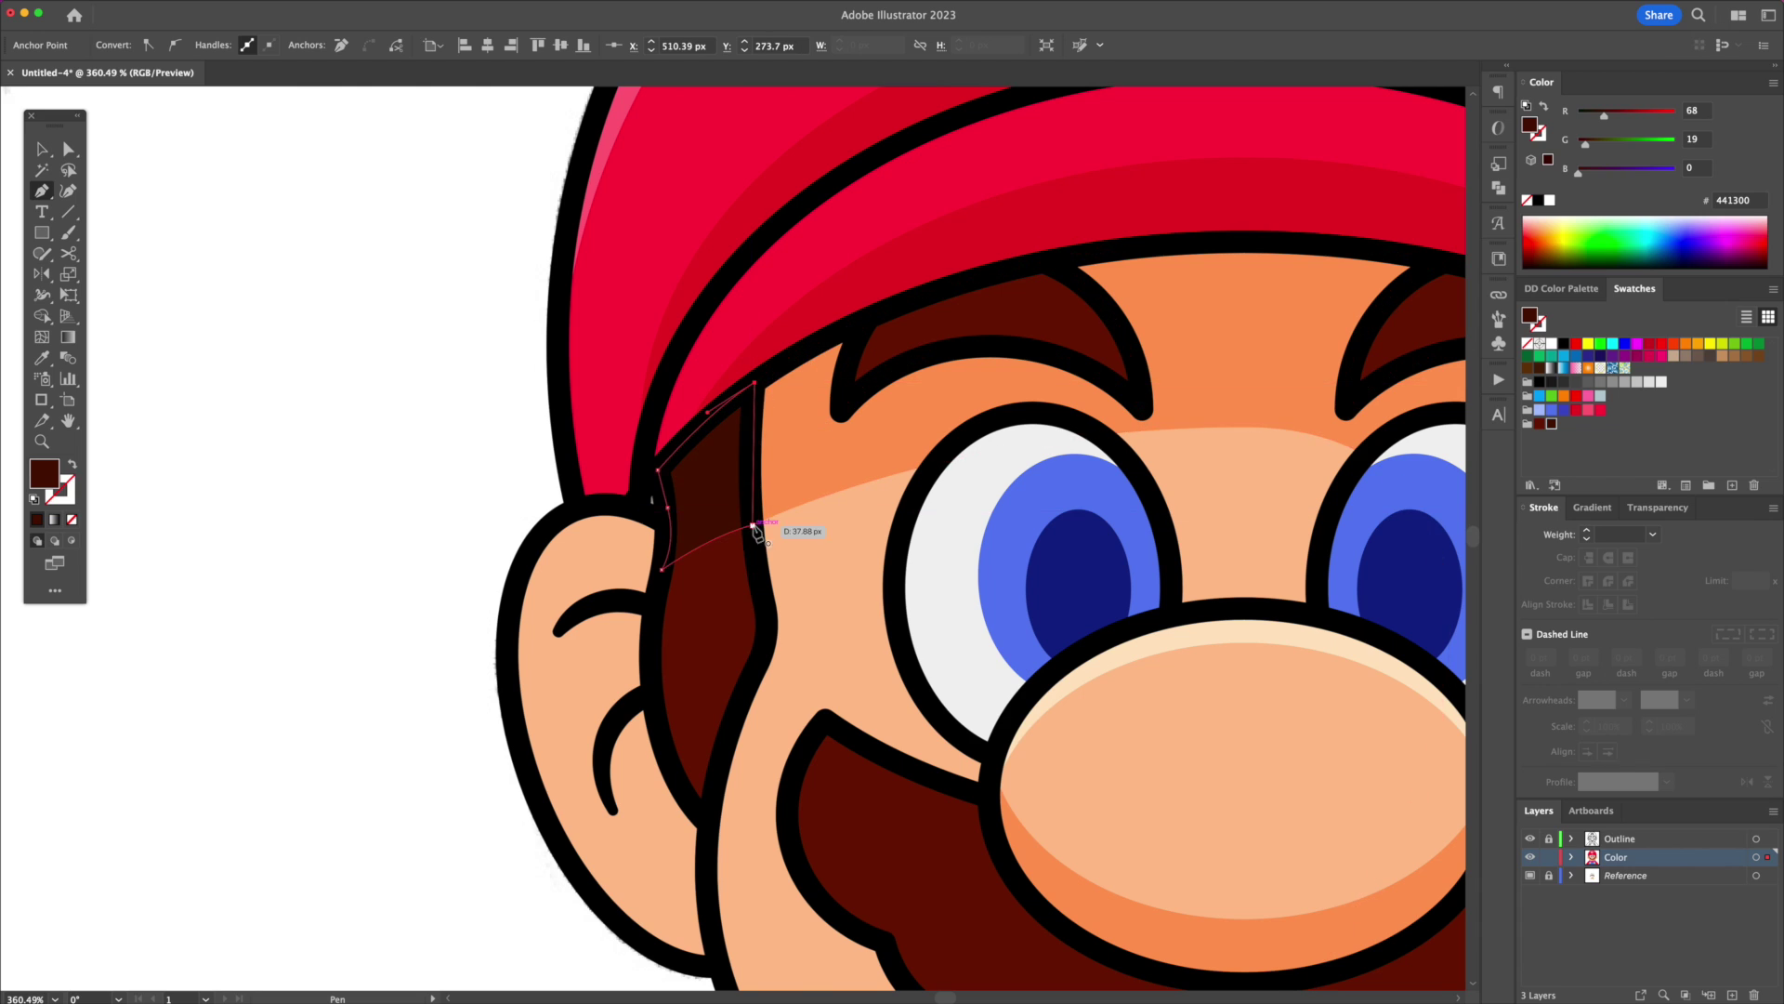
click(753, 525)
key(v)
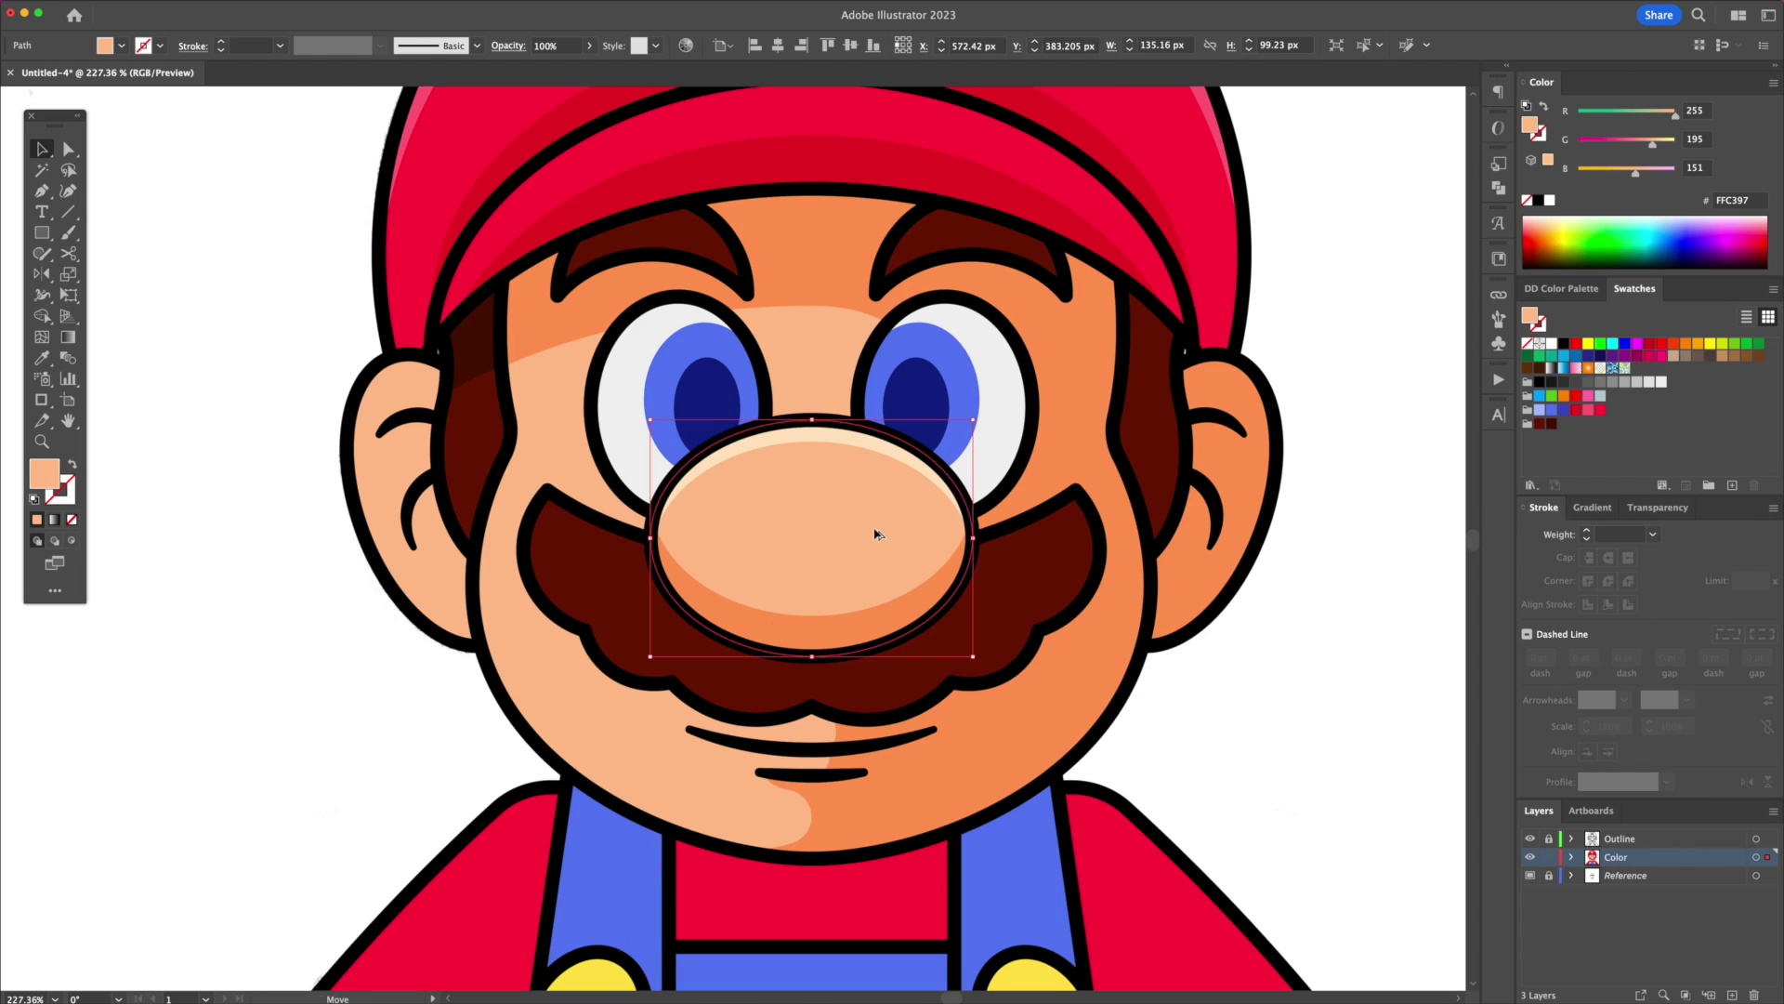
Step: Place a nose copy about 11 px lower, fill it with 441300 and trim it with Shape Builder to a shadow on the moustache
drag(876, 528, 878, 554)
key(i)
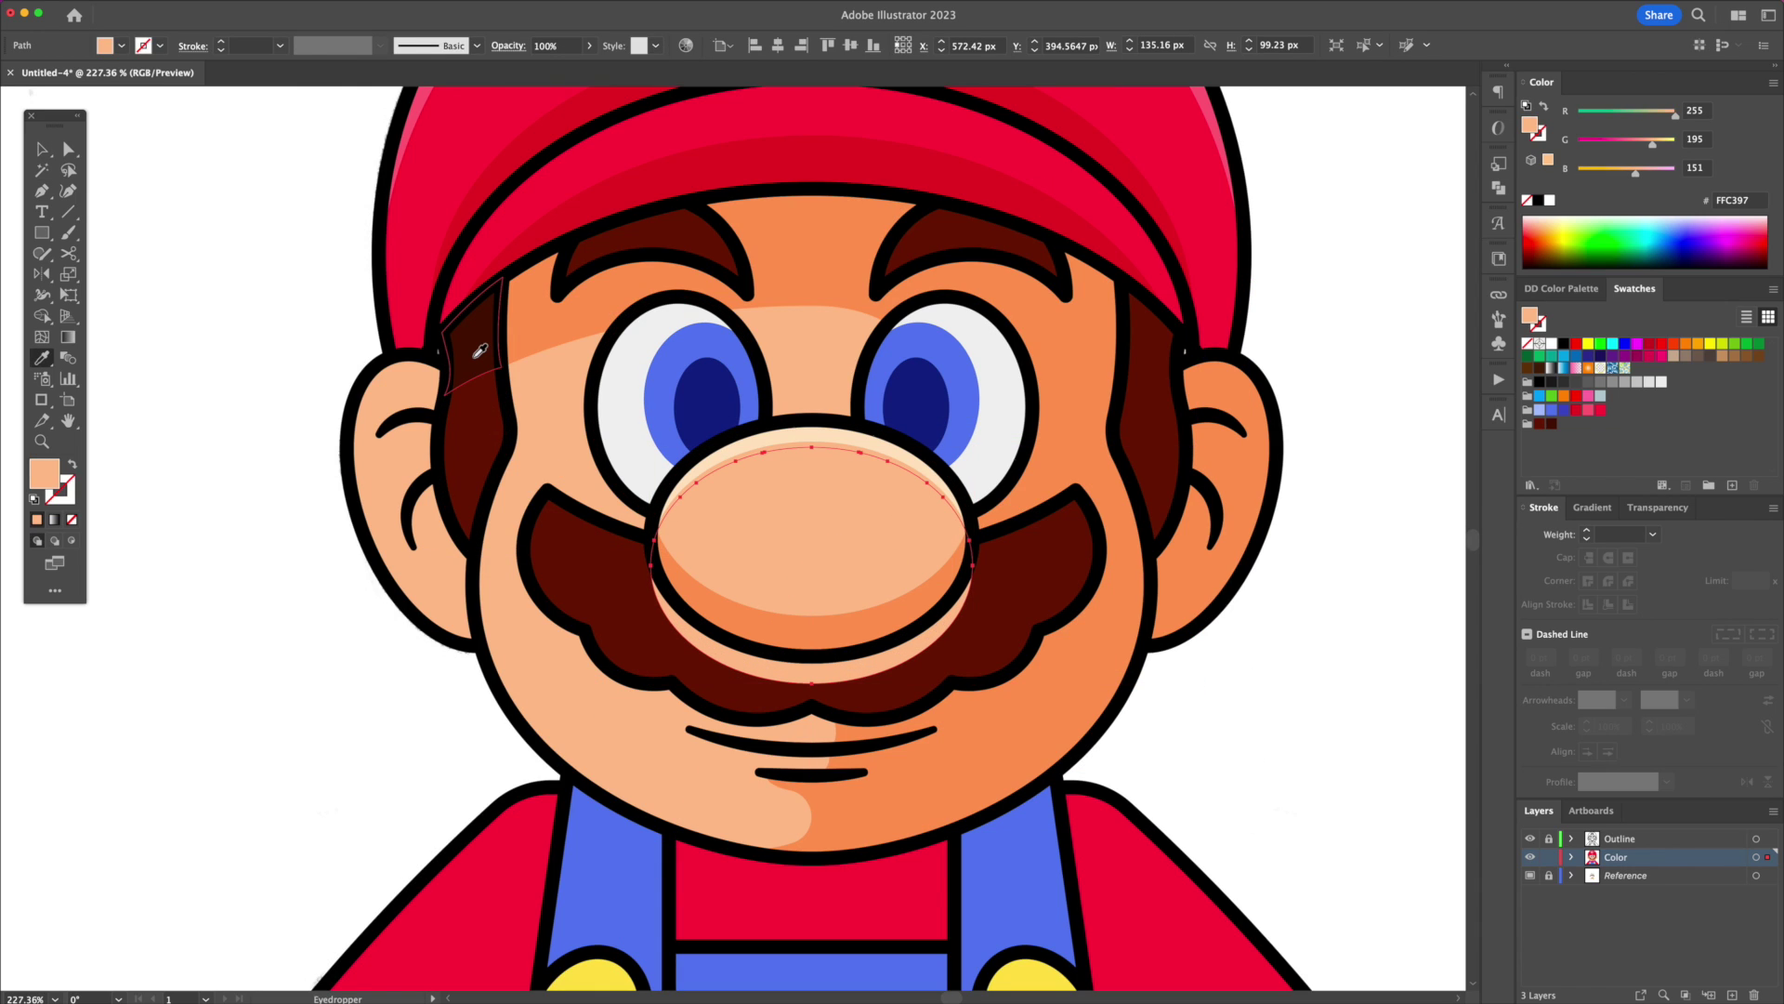
click(479, 365)
key(v)
shift+click(620, 601)
key(shift+m)
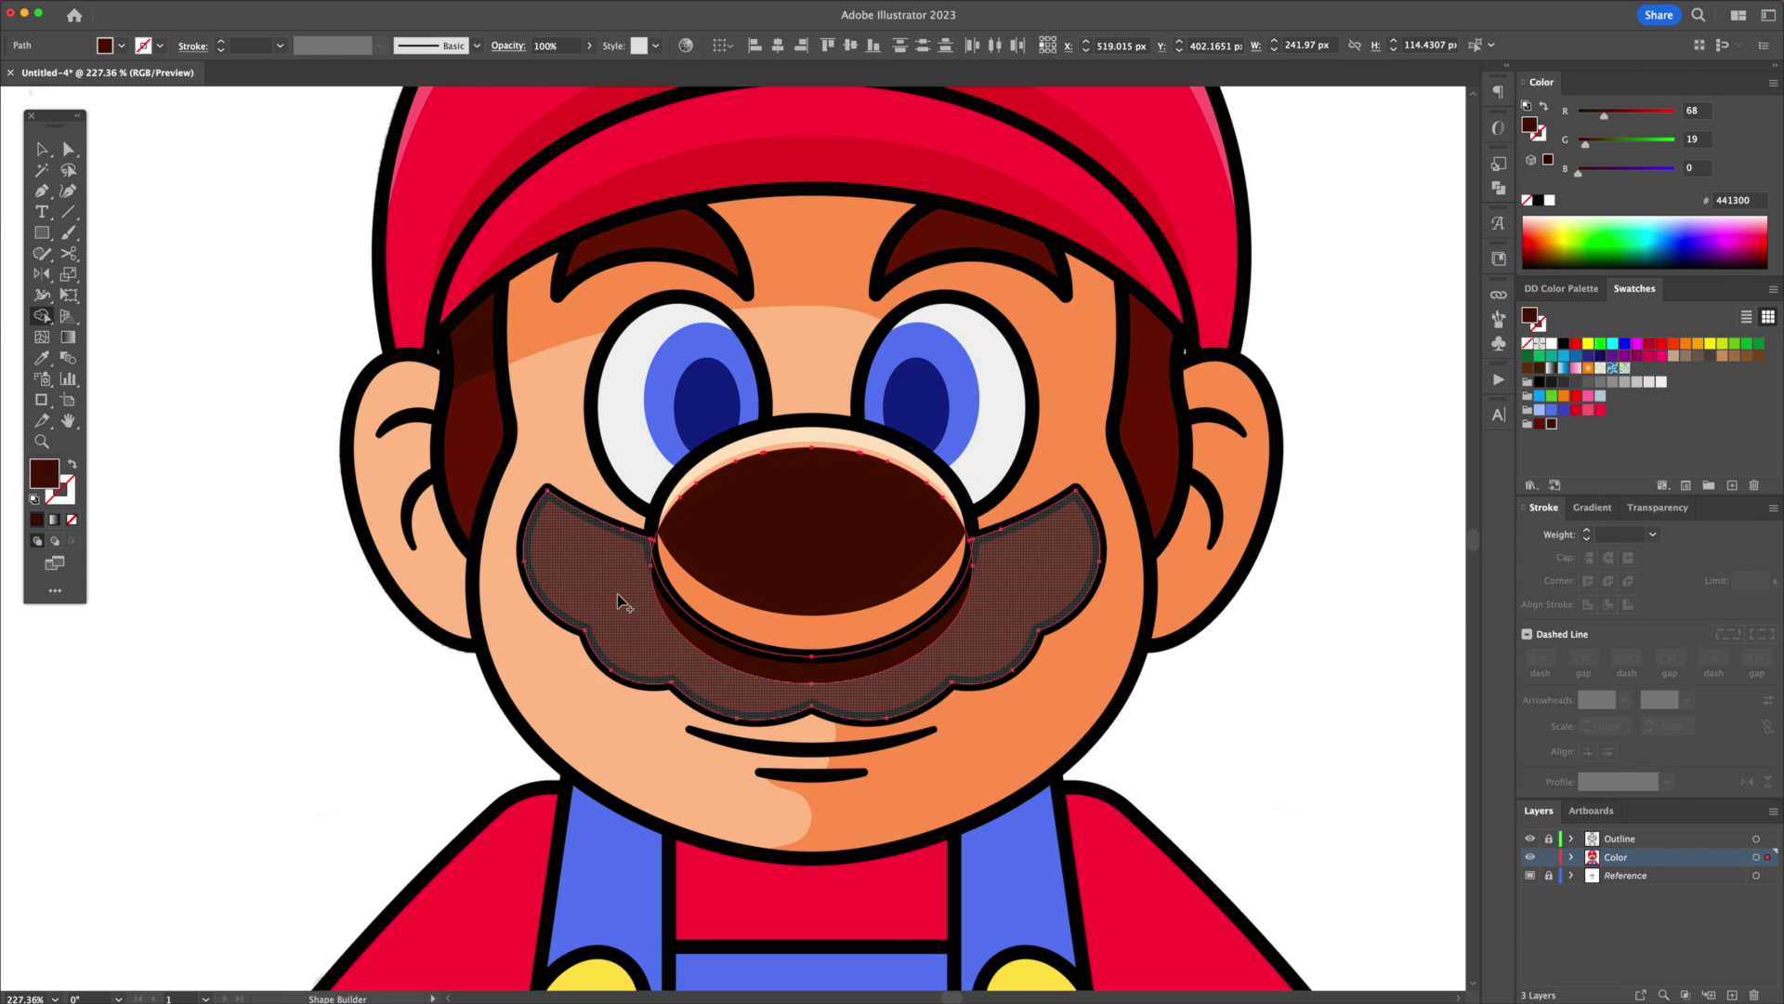
alt+click(795, 591)
super+click(1300, 695)
Step: Draw a closed shadow shape with fill 441300 over the moustache half beside the shaded cheek, extending past its outer edge
key(p)
click(904, 653)
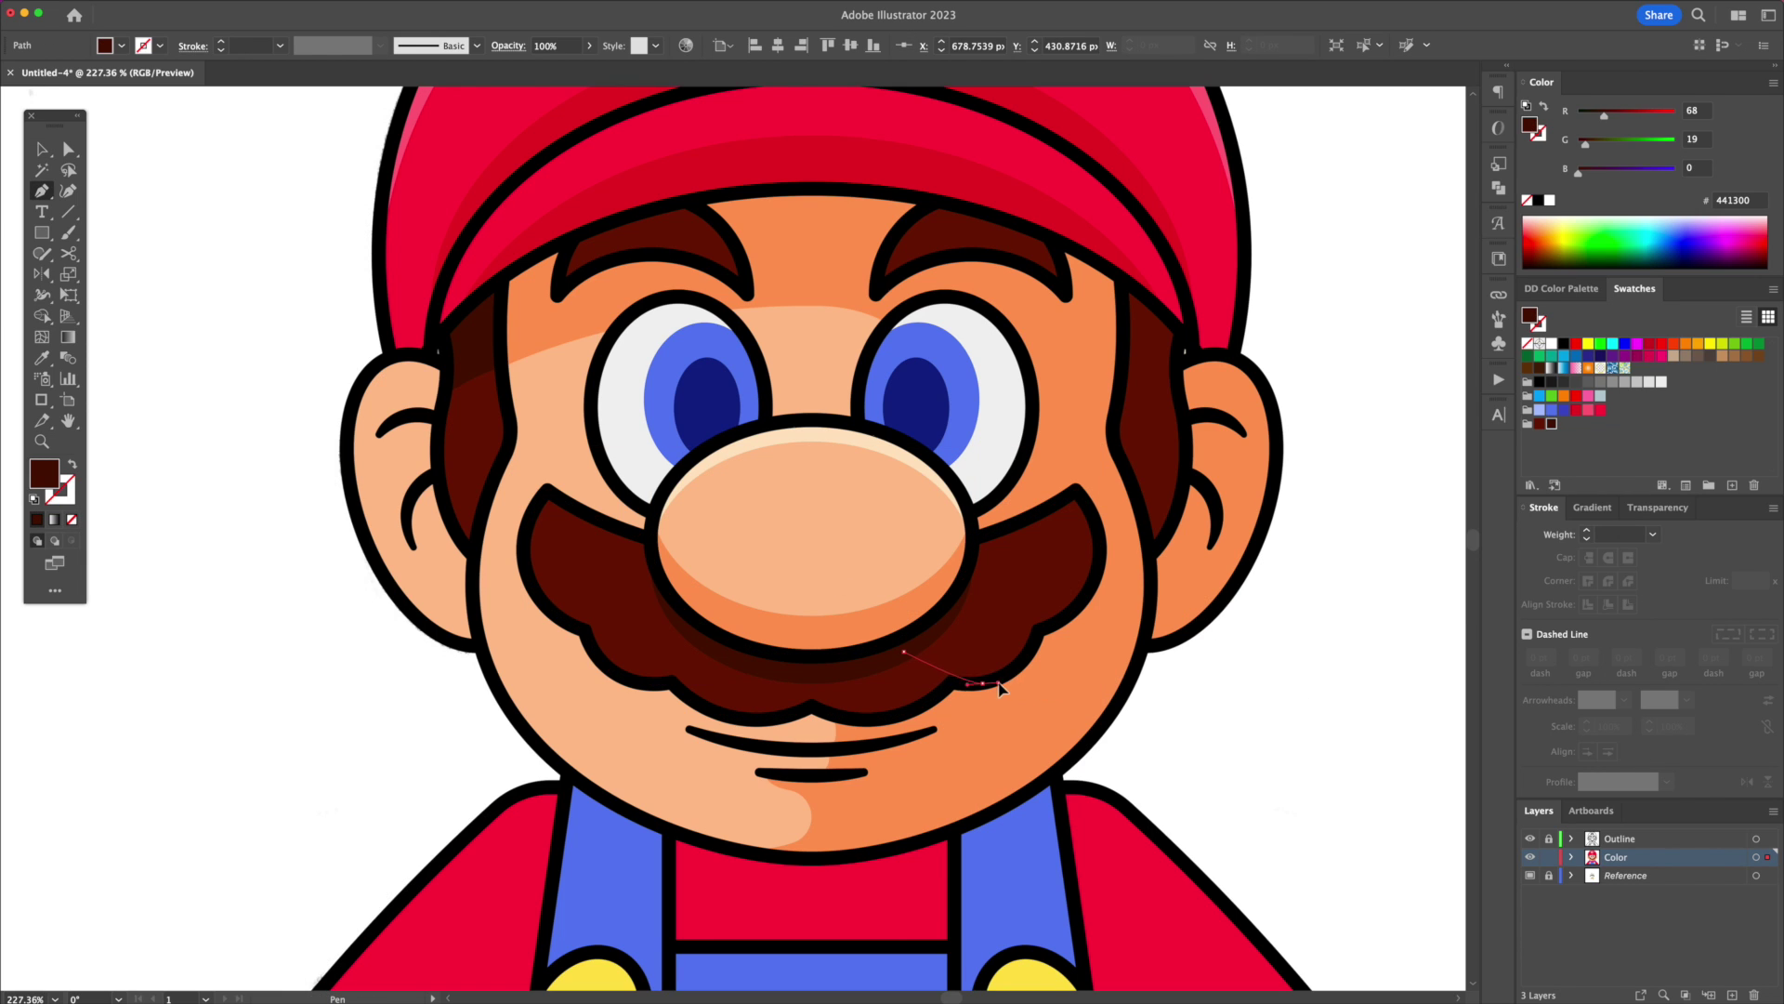
drag(983, 683, 1041, 688)
click(1066, 677)
click(1131, 622)
click(1134, 578)
click(1100, 473)
click(1054, 477)
click(992, 514)
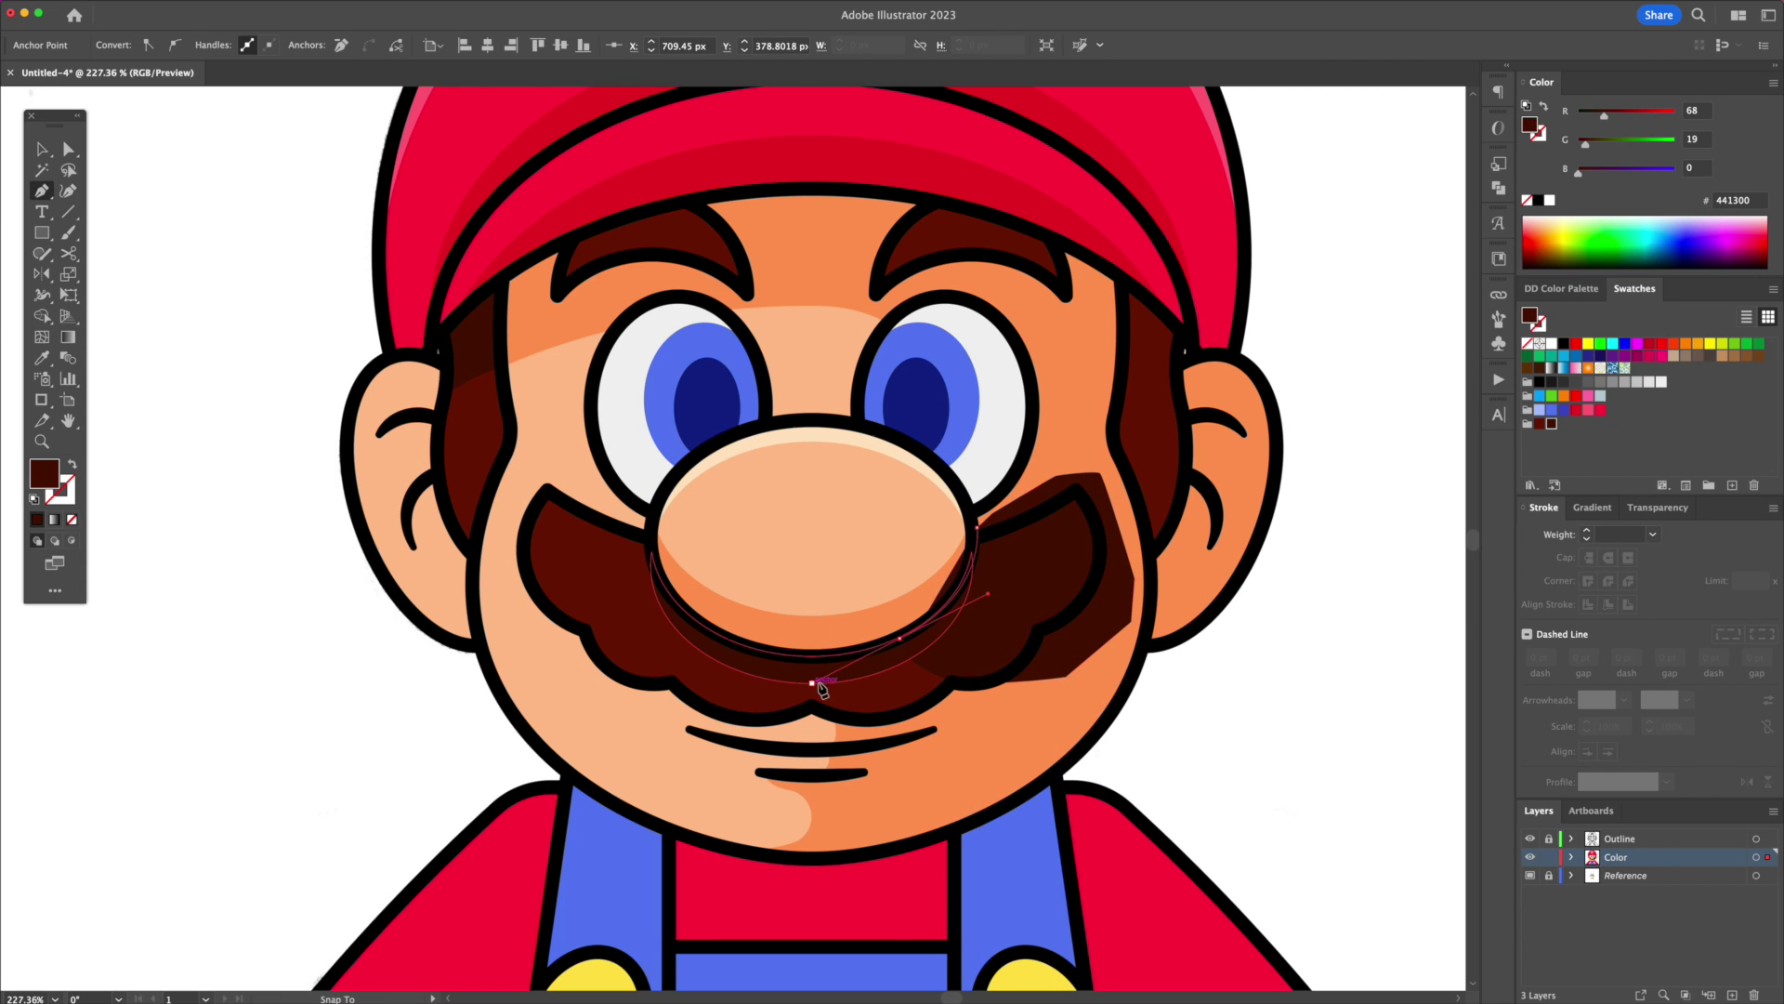
click(905, 653)
Step: Trim the new dark brown shadow to the moustache outline with Shape Builder
key(v)
shift+click(862, 699)
key(shift+m)
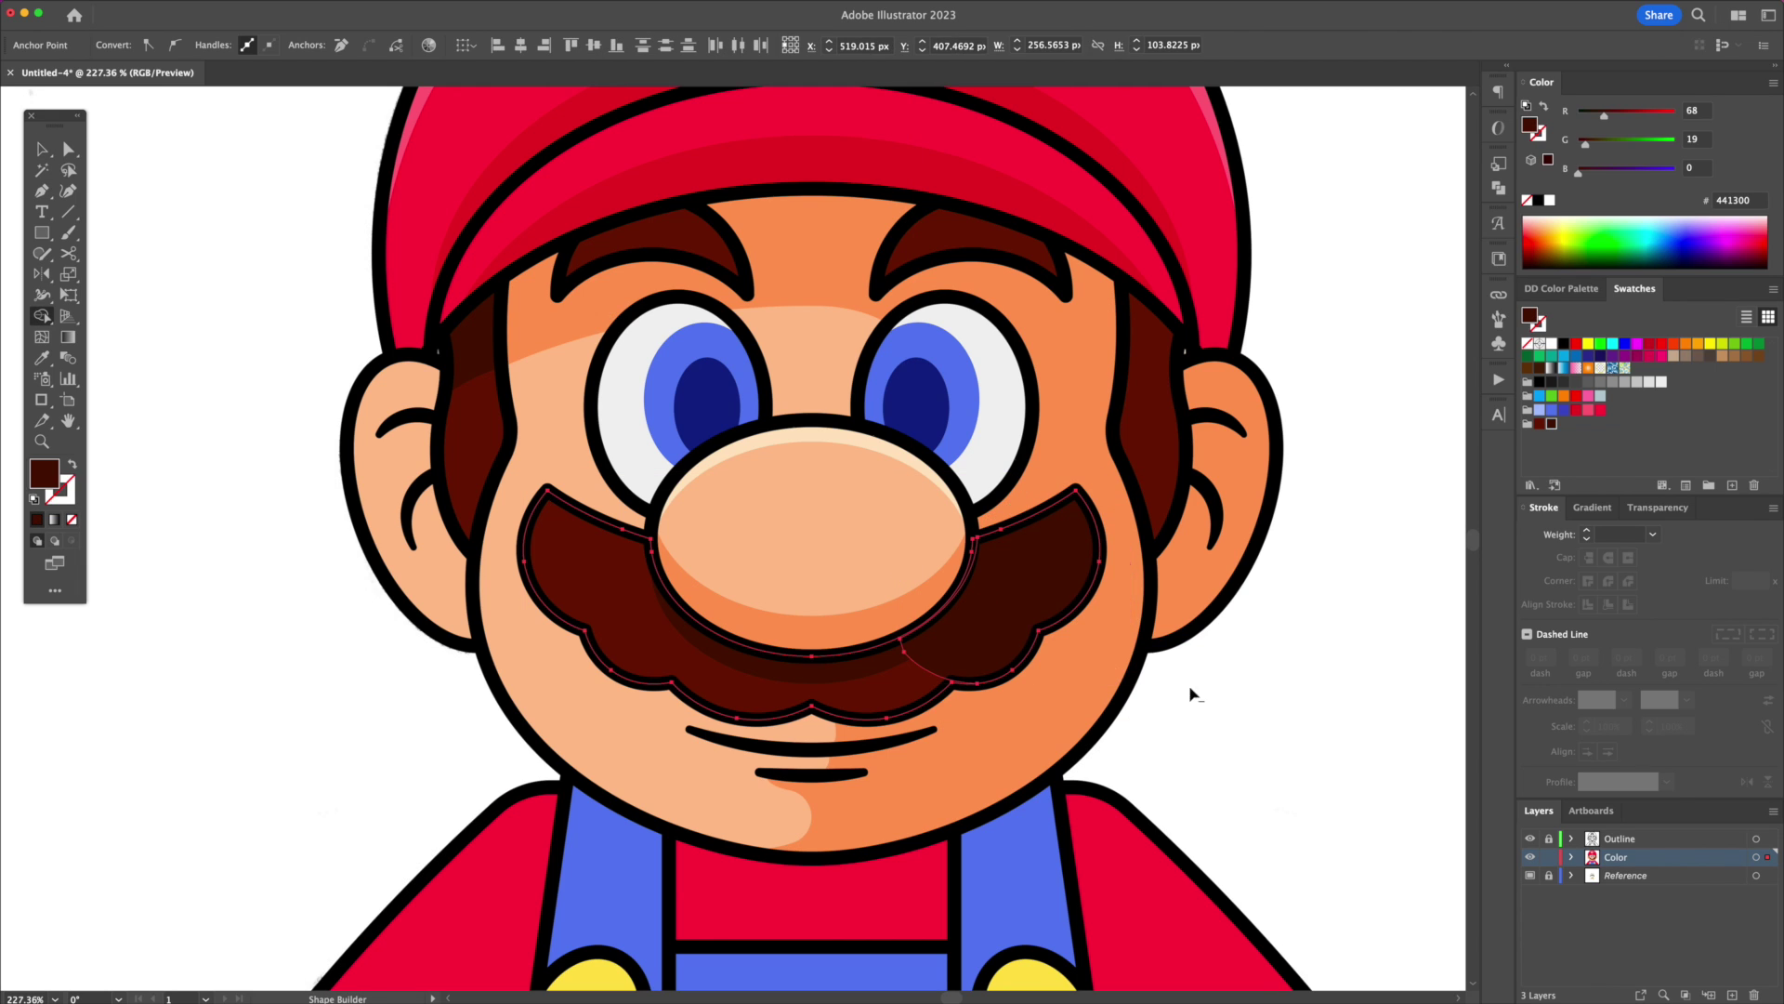
alt+click(1111, 636)
key(v)
click(1256, 718)
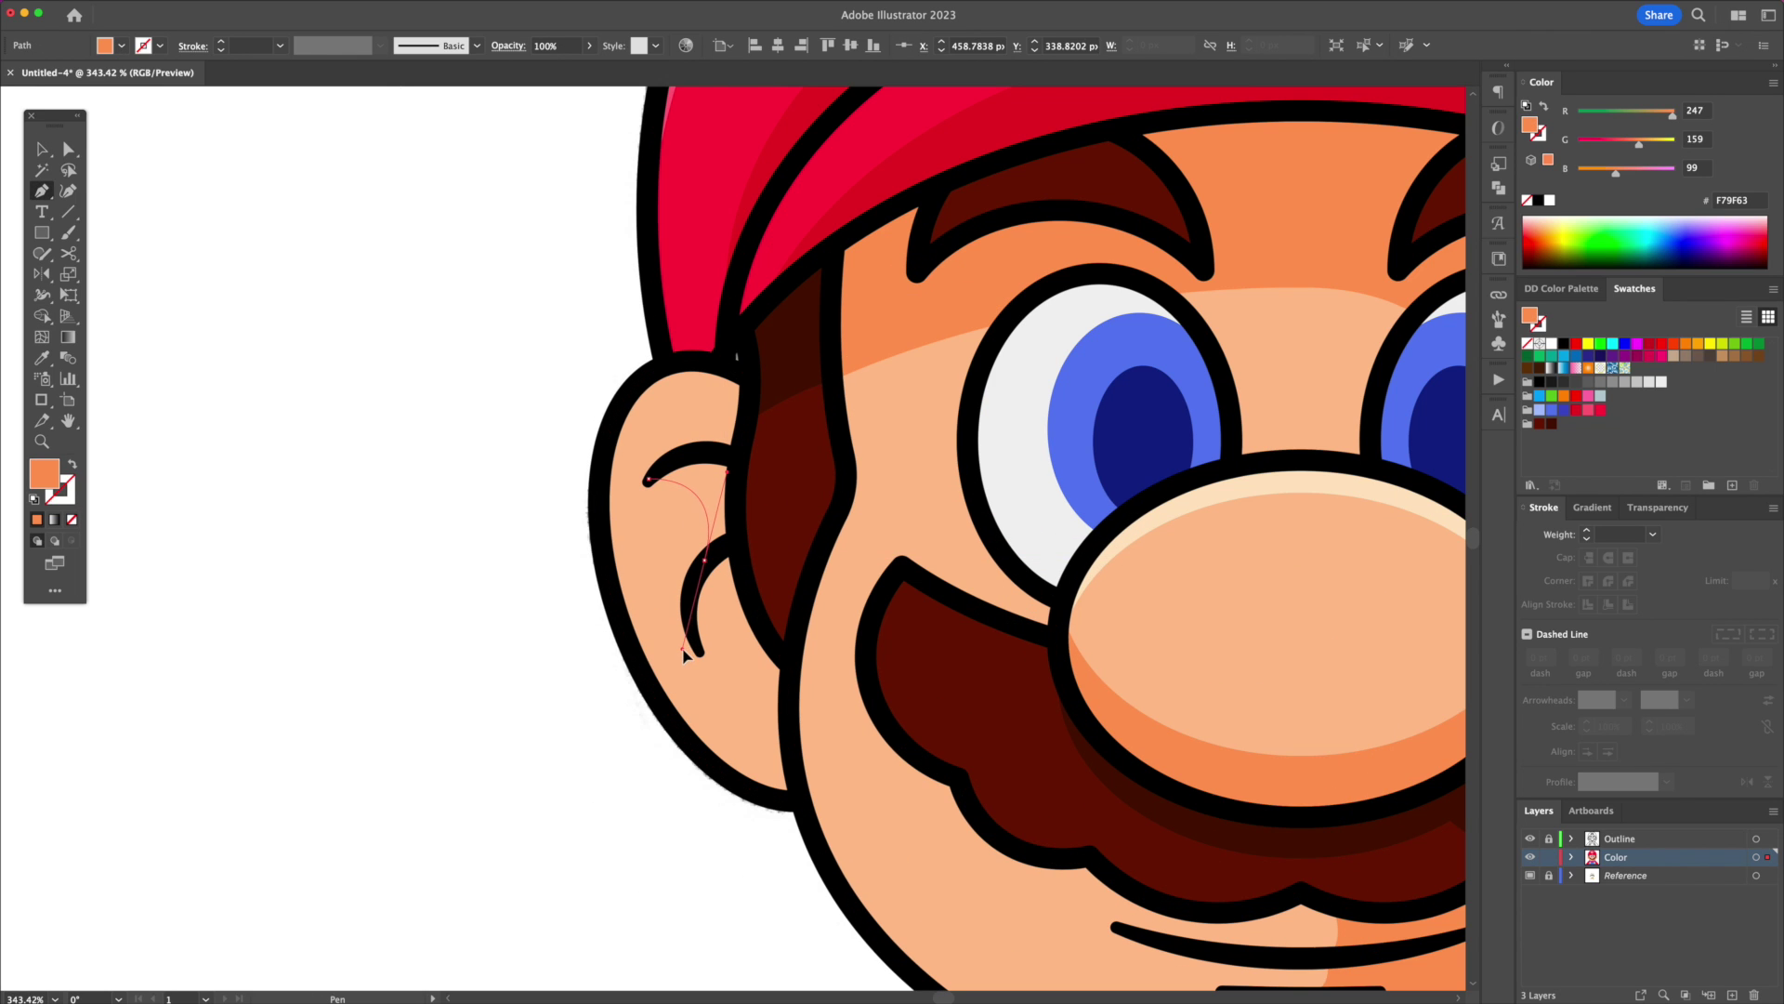
Step: Draw a curved shadow with fill F79F63 inside the left ear's folds and trim it to the ear with Shape Builder
drag(683, 655, 728, 605)
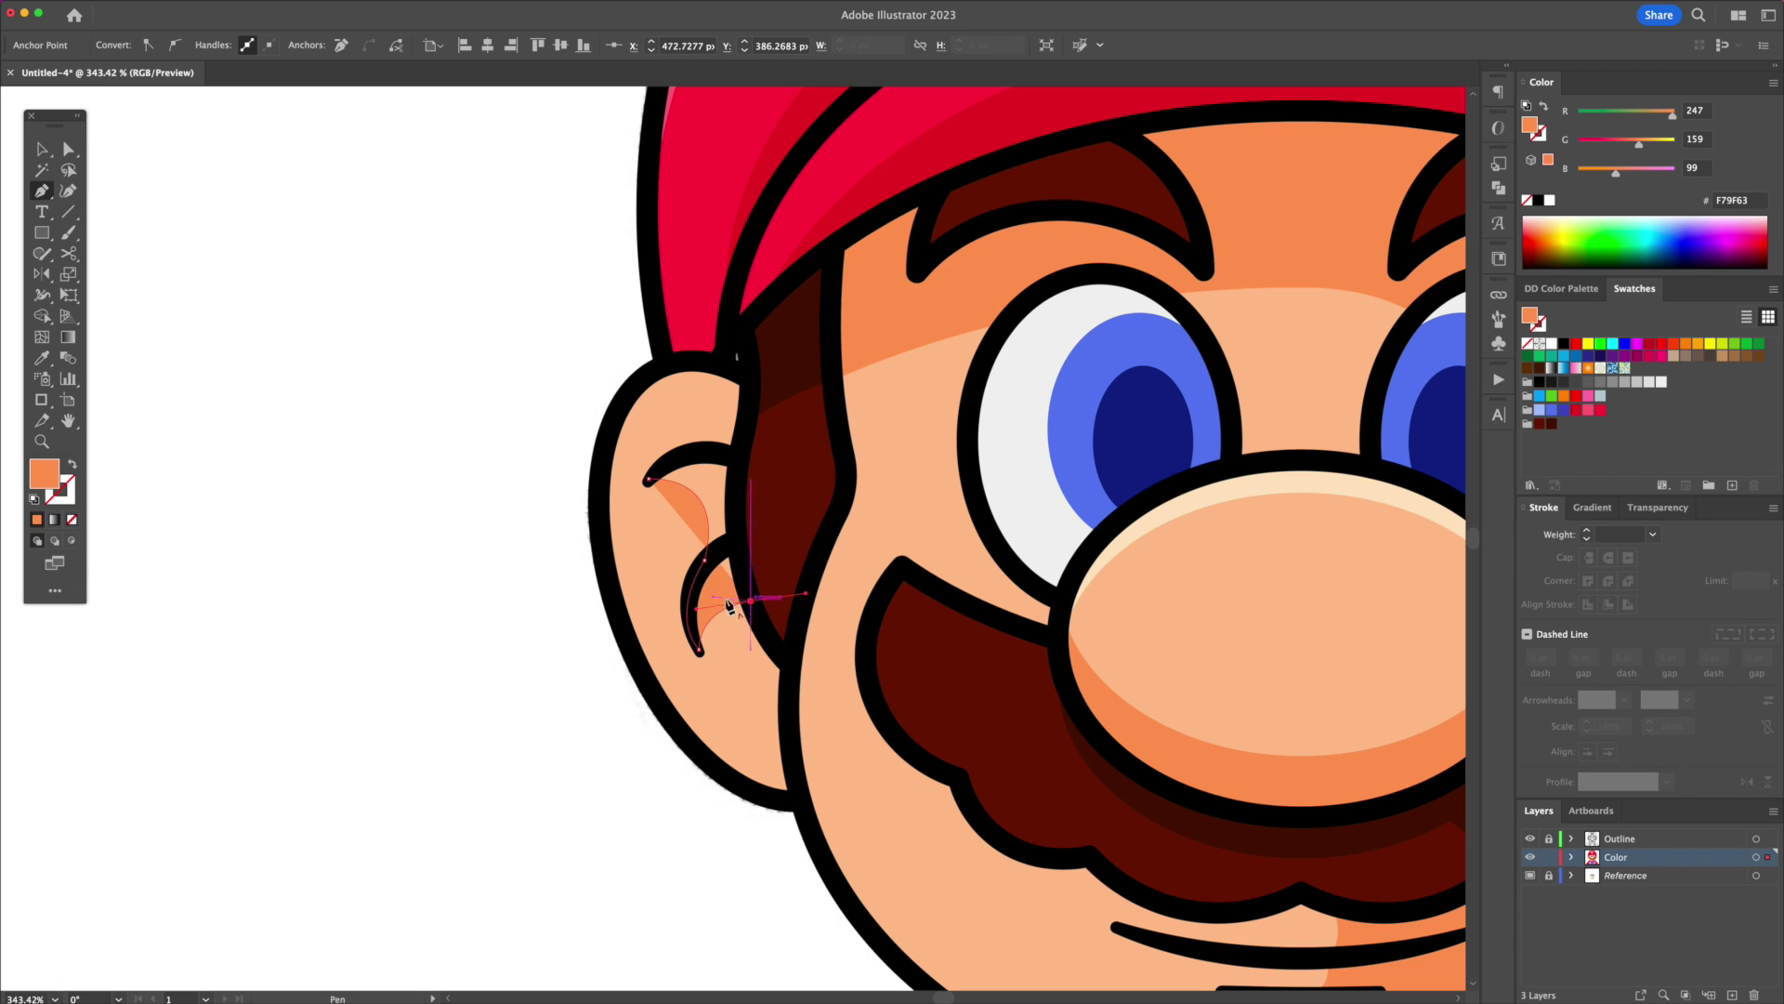
click(656, 480)
key(v)
shift+click(650, 558)
key(shift+m)
alt+click(760, 551)
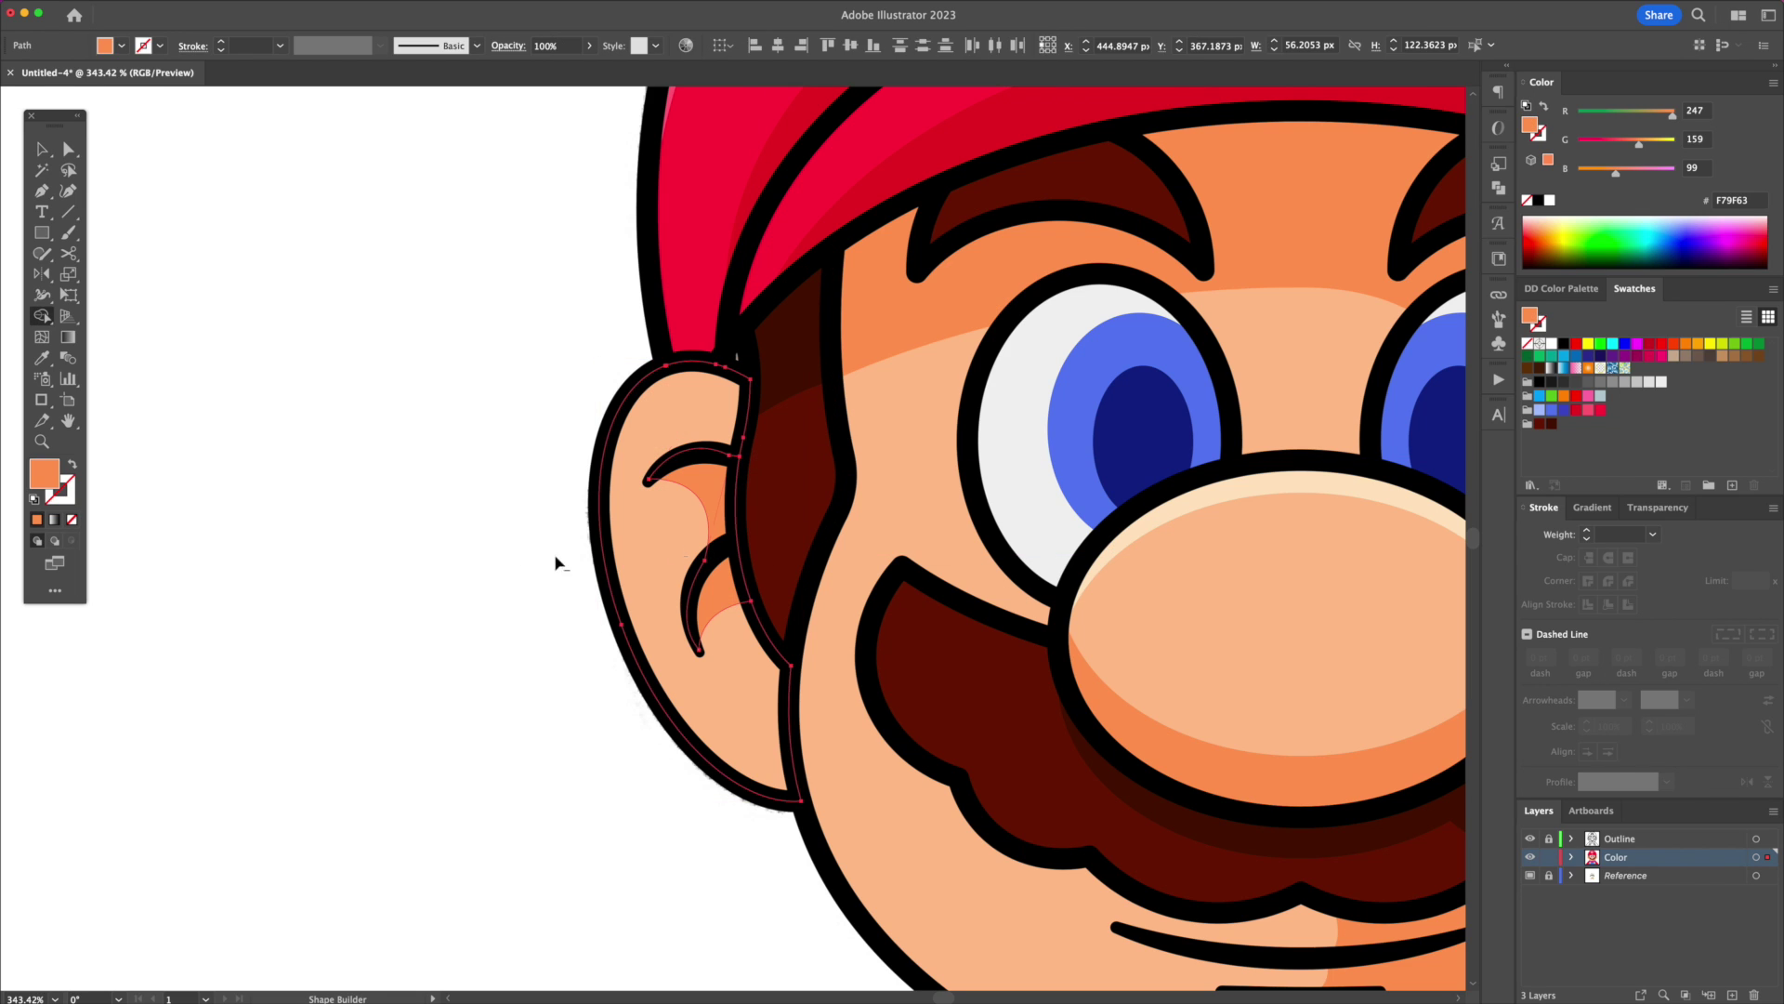
Step: Shape a highlight along the left ear's outer edge from an offset ear copy and give it the nose highlight's colour
key(v)
scroll(460, 545, down, 3)
click(581, 556)
drag(581, 556, 669, 542)
shift+click(574, 542)
key(shift+m)
key(v)
click(493, 514)
click(570, 530)
key(i)
click(1039, 498)
Step: Draw a white ellipse about 12 by 19 px on the left pupil and reflect a copy of it onto the right pupil
drag(693, 453, 705, 490)
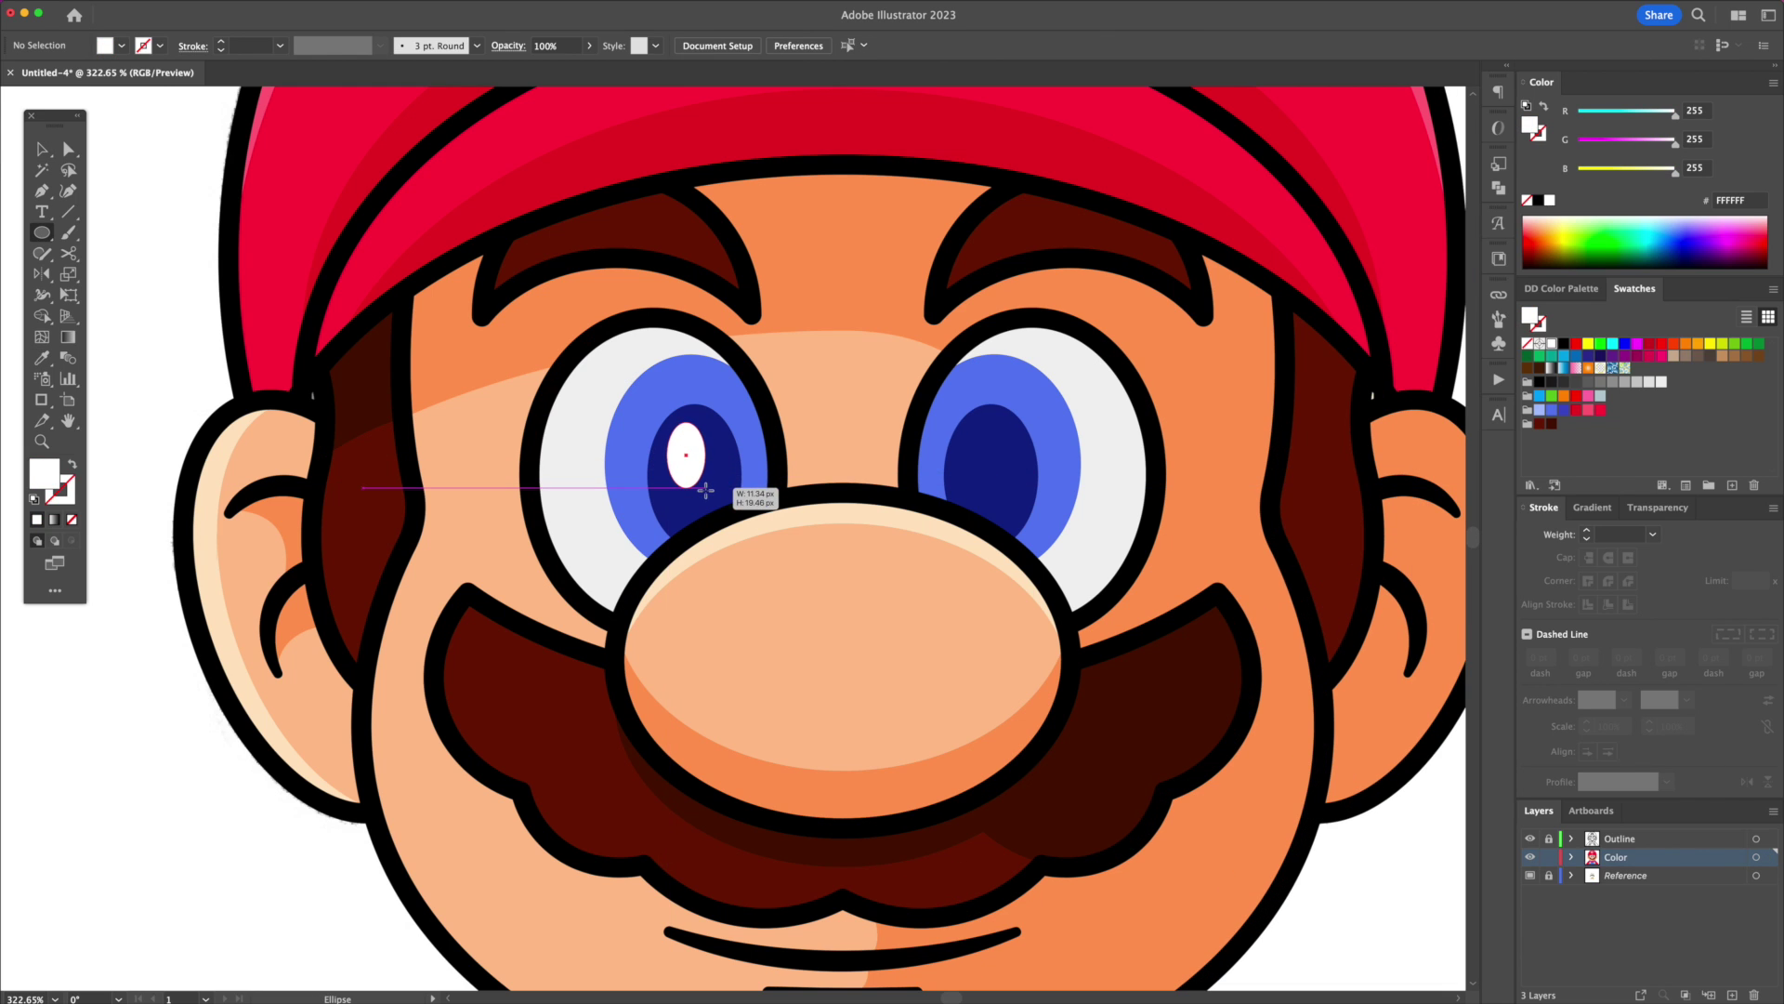
key(o)
alt+click(842, 492)
click(346, 603)
key(super+shift+a)
key(v)
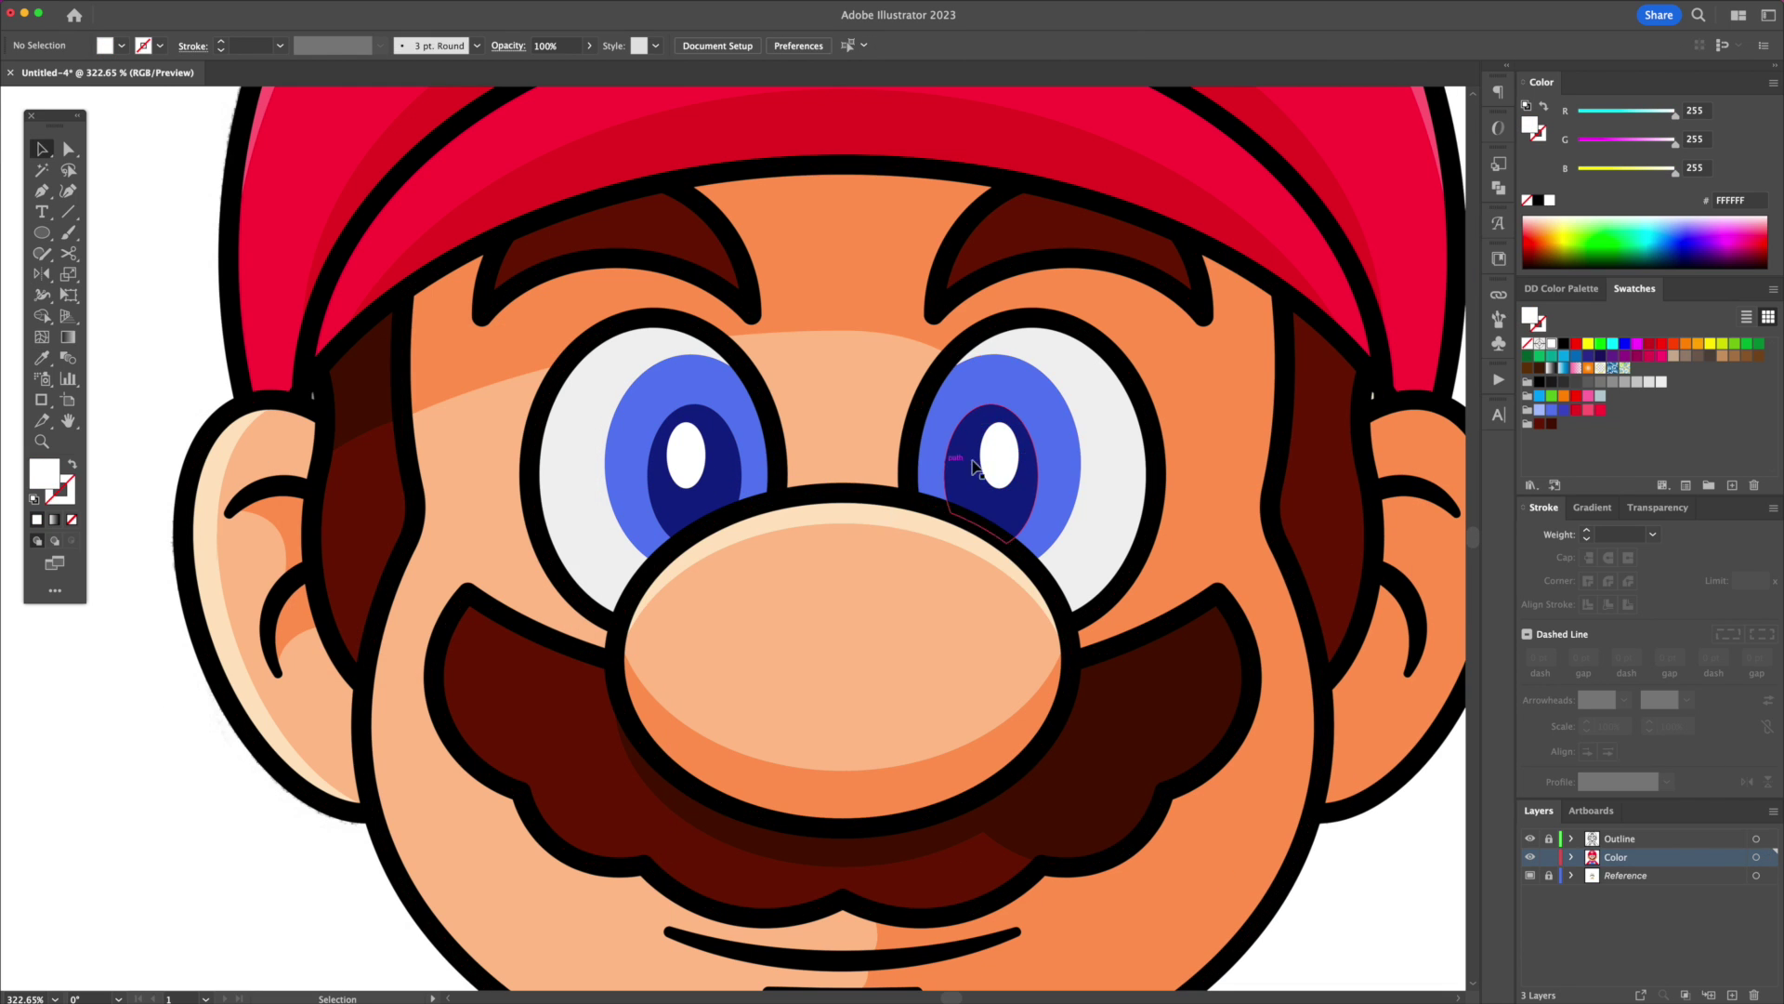
Step: Offset a copy of the left iris and use Shape Builder to cut a crescent along the iris's upper edge
click(721, 382)
drag(704, 386, 751, 494)
shift+click(673, 368)
click(801, 400)
click(705, 388)
shift+click(690, 366)
key(shift+m)
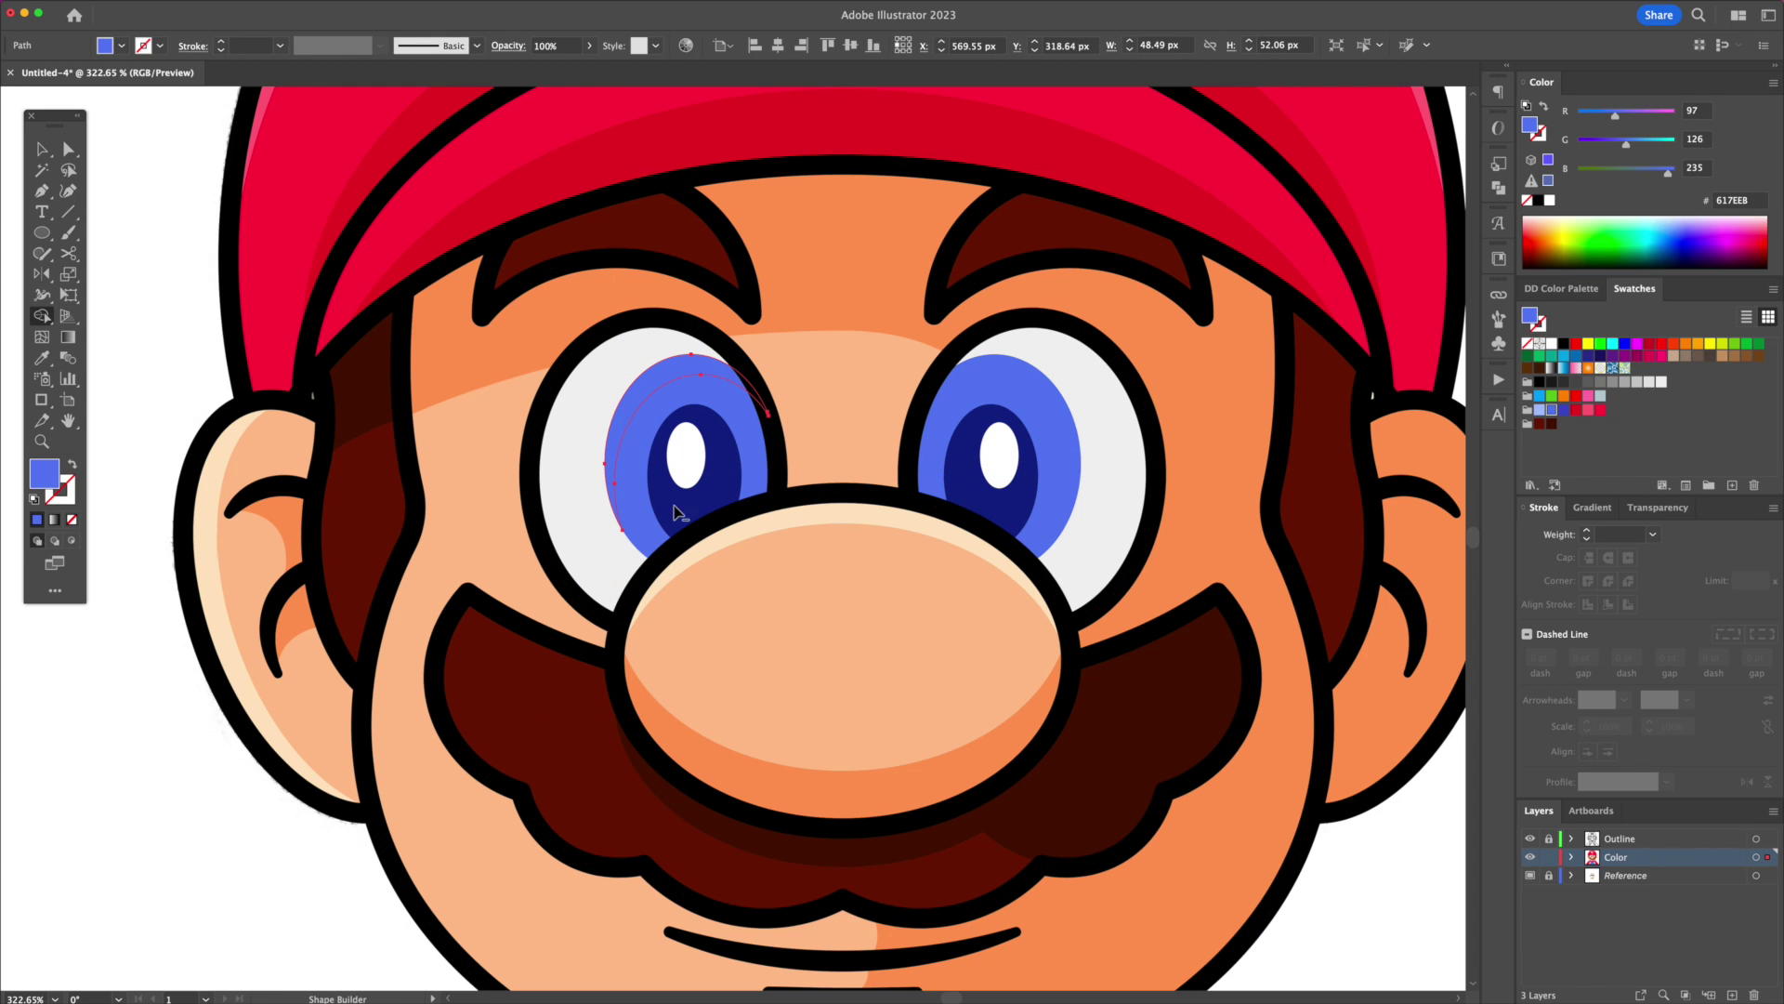
Step: Fill the left iris's crescent with dark blue 424EC1 and keep the rest of the iris in blue 617EEB
click(1563, 410)
click(204, 815)
click(638, 484)
click(1540, 411)
click(1552, 409)
key(super+shift+a)
Step: Reflect a copy of the left iris's dark blue crescent onto the right iris
click(690, 382)
key(o)
alt+click(844, 494)
click(339, 642)
key(v)
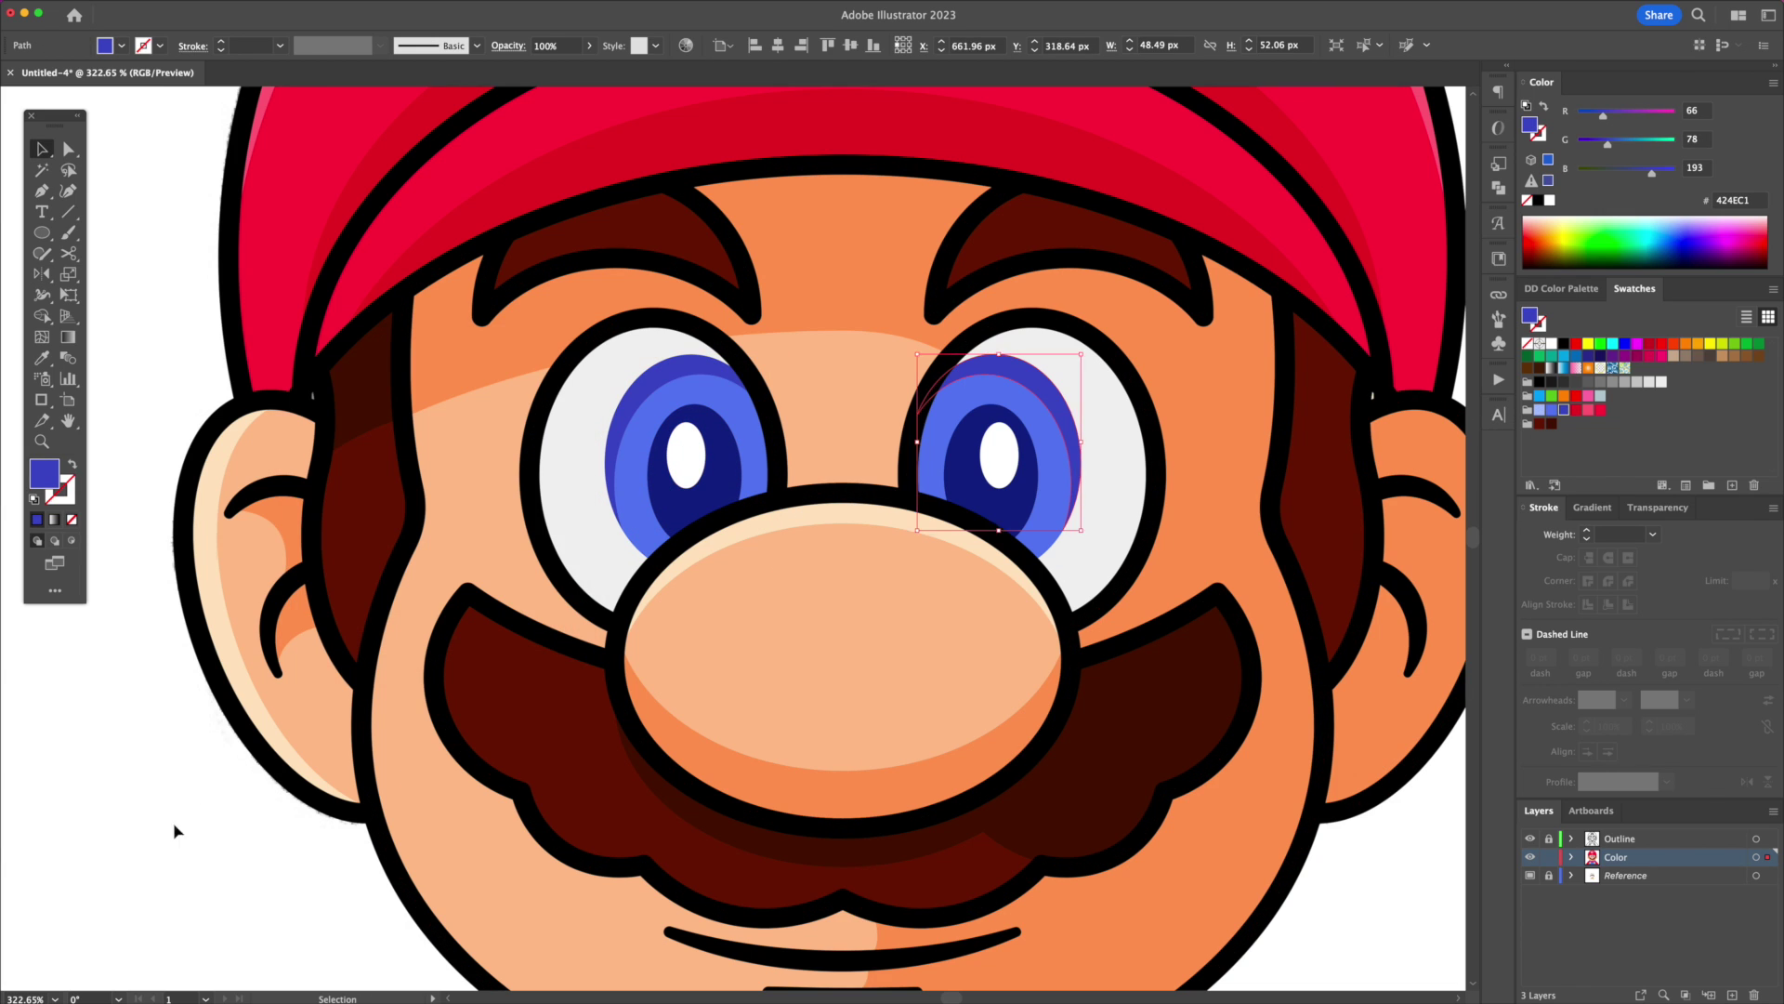
click(174, 830)
Step: Place a copy of the face shape slightly lower, overlapping the shirt and straps, and bring it to the front
click(644, 566)
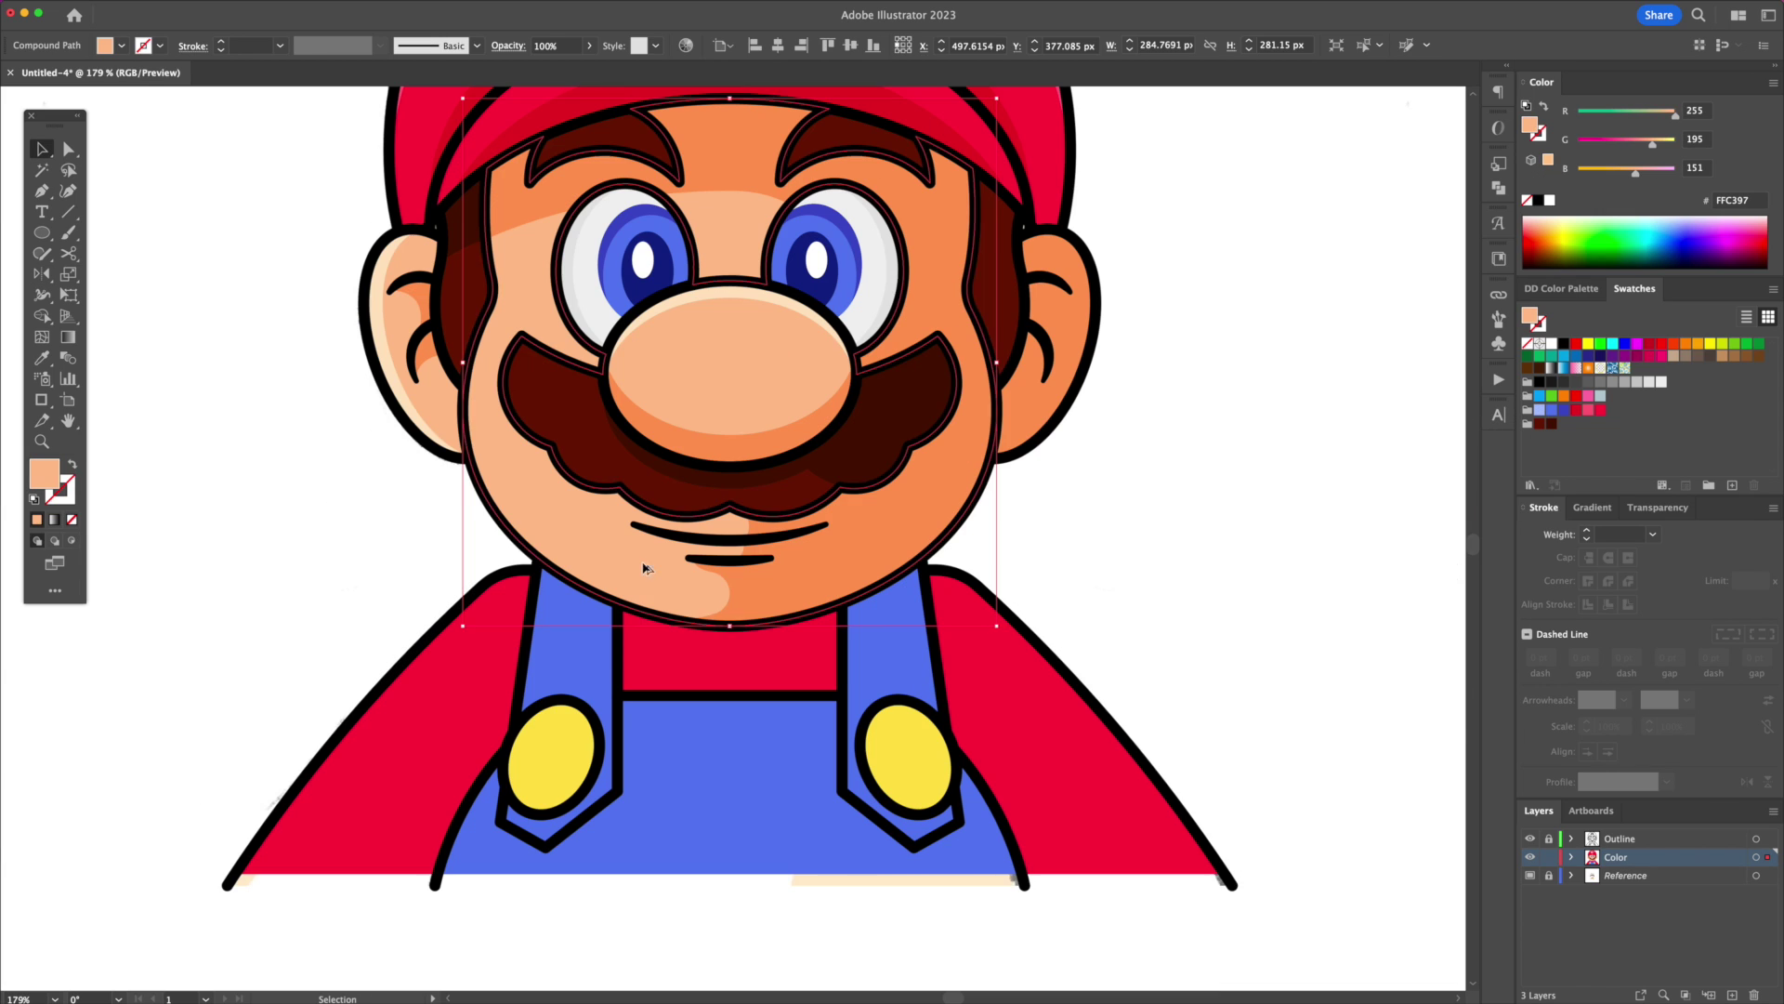
drag(644, 566, 643, 608)
click(1116, 579)
click(509, 554)
right_click(509, 554)
mouse_move(639, 797)
click(734, 799)
click(1148, 527)
Step: Trim the lowered face copy with Shape Builder to the band below the chin that lies on the clothing
click(1008, 648)
shift+click(798, 666)
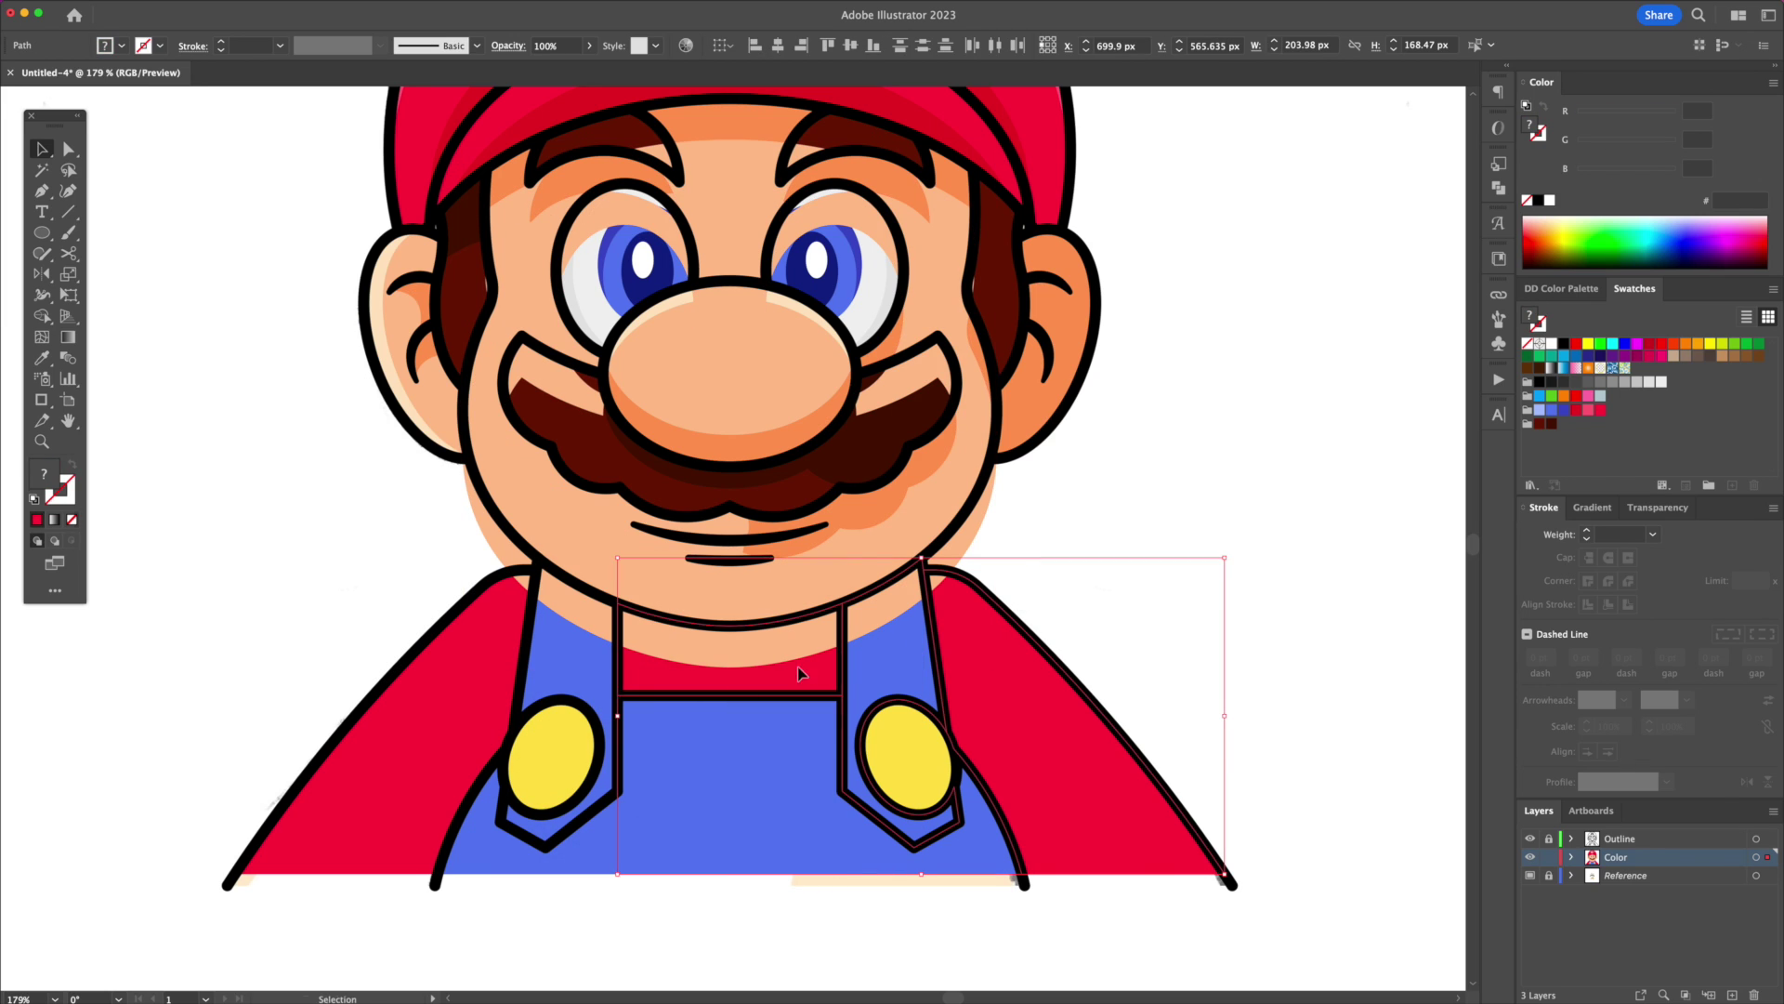
shift+click(488, 641)
shift+click(487, 514)
key(shift+m)
alt+click(742, 506)
key(v)
Step: Fill the chin shadow on the clothing with the hat shadow's dark red
click(920, 592)
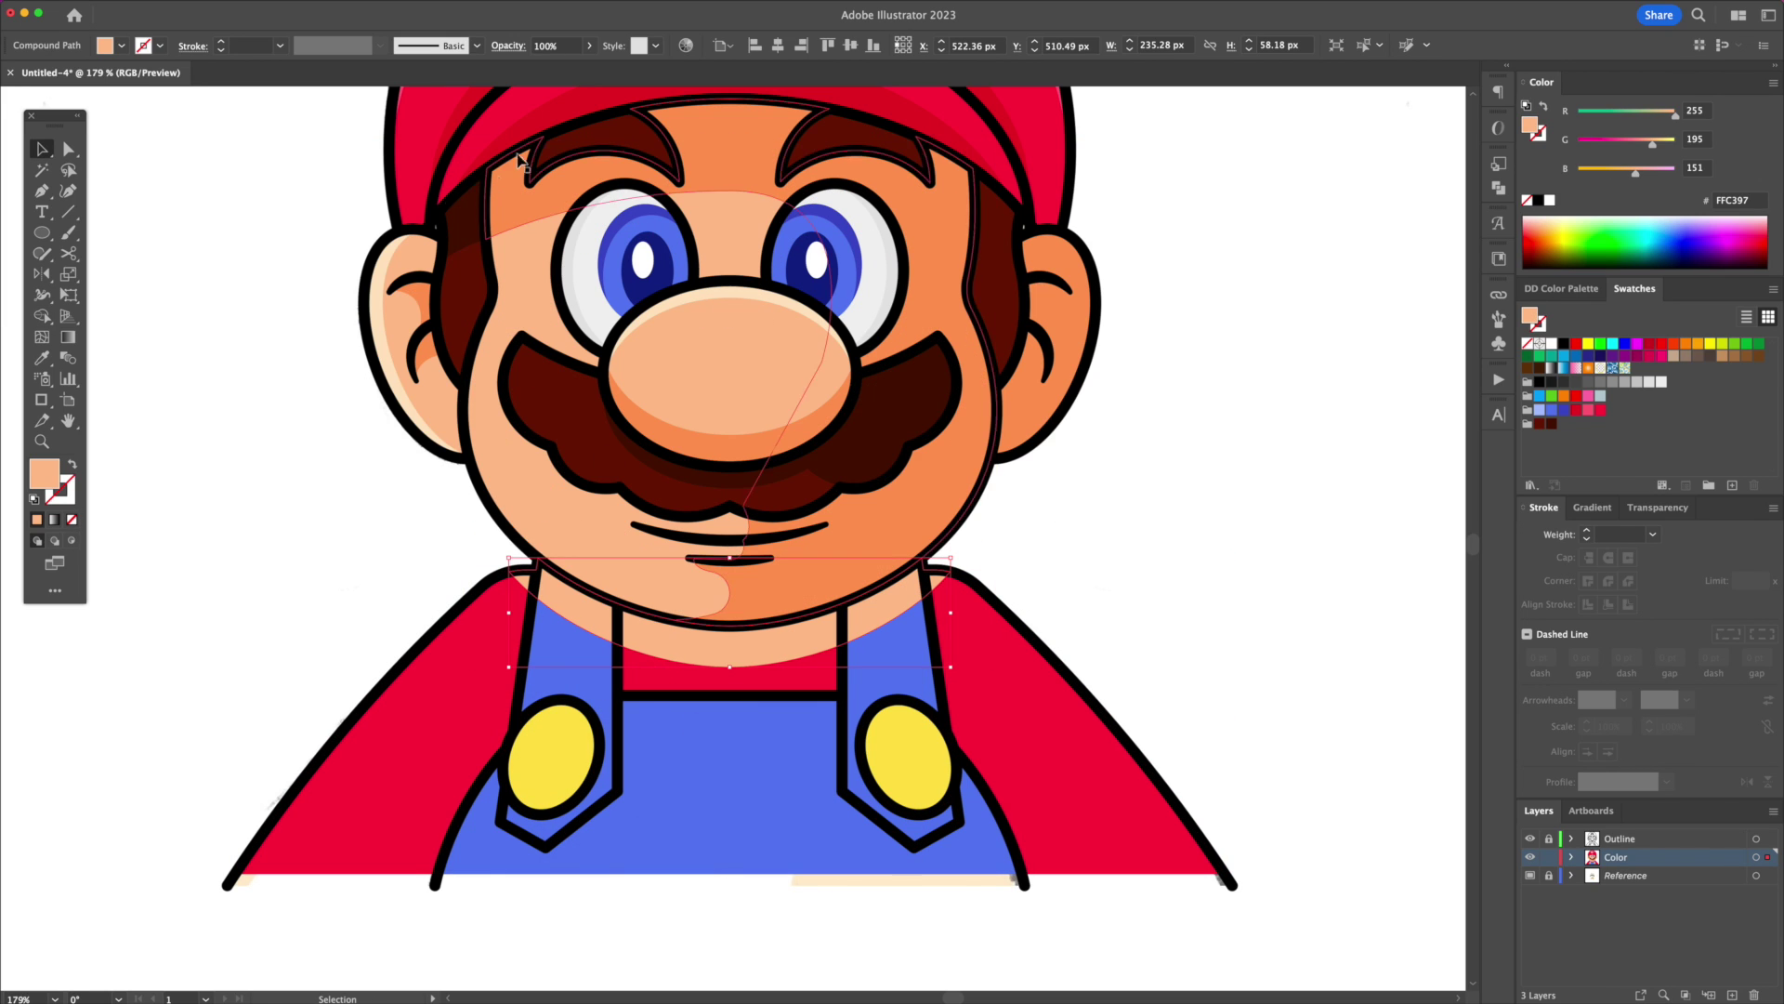
key(i)
click(836, 96)
key(v)
click(1076, 427)
click(867, 666)
shift+click(543, 660)
key(super+z)
key(super+z)
key(super+z)
key(super+z)
key(super+z)
key(super+z)
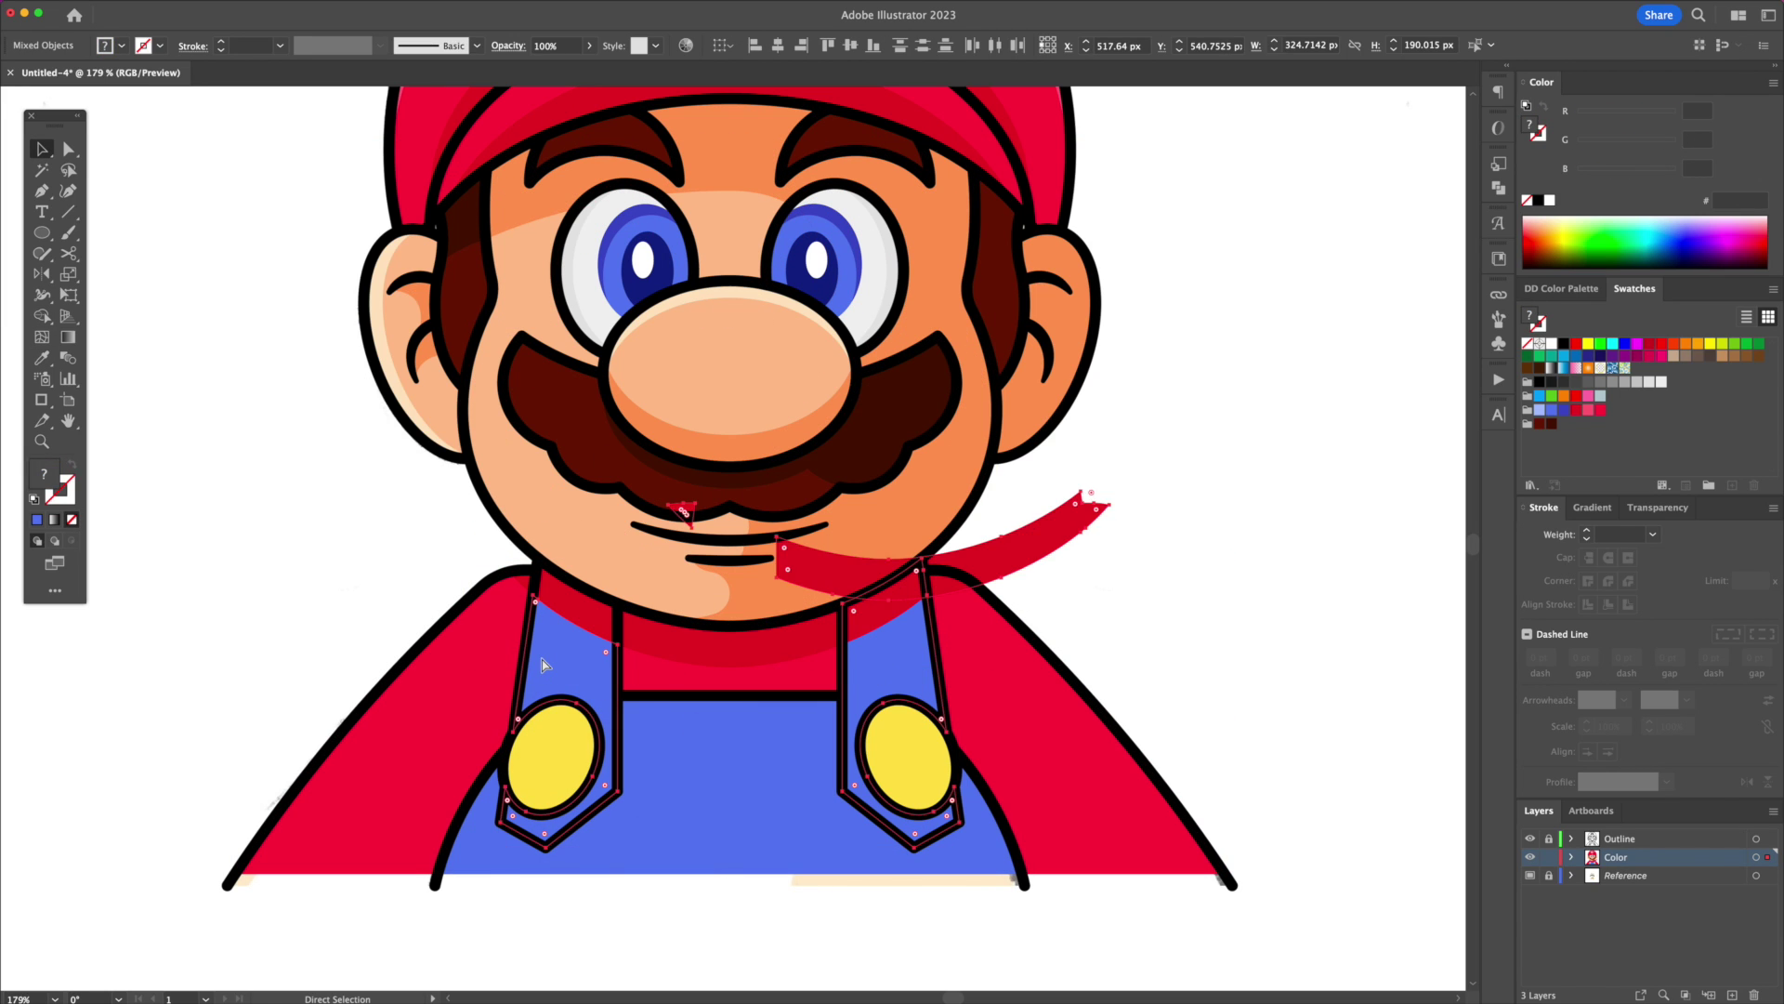
Step: Split the chin shadow along both overall straps and fill the two strap parts with dark blue 424EC1
click(1106, 549)
click(906, 665)
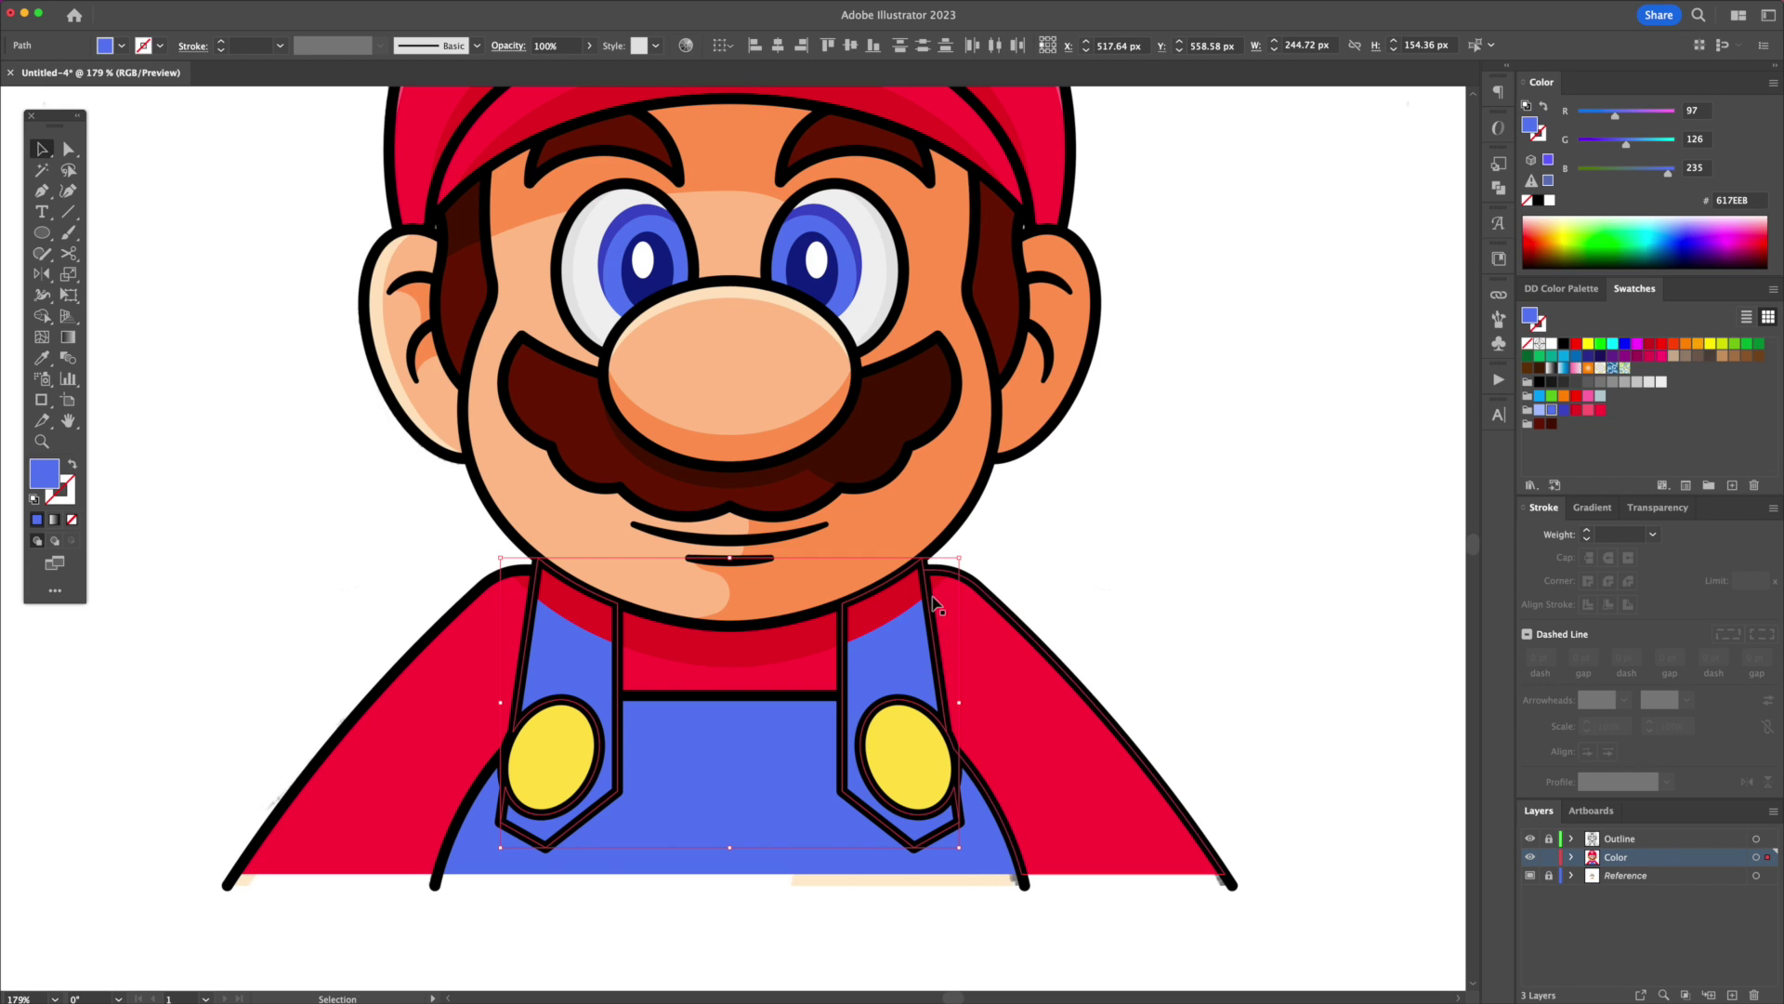
shift+click(783, 648)
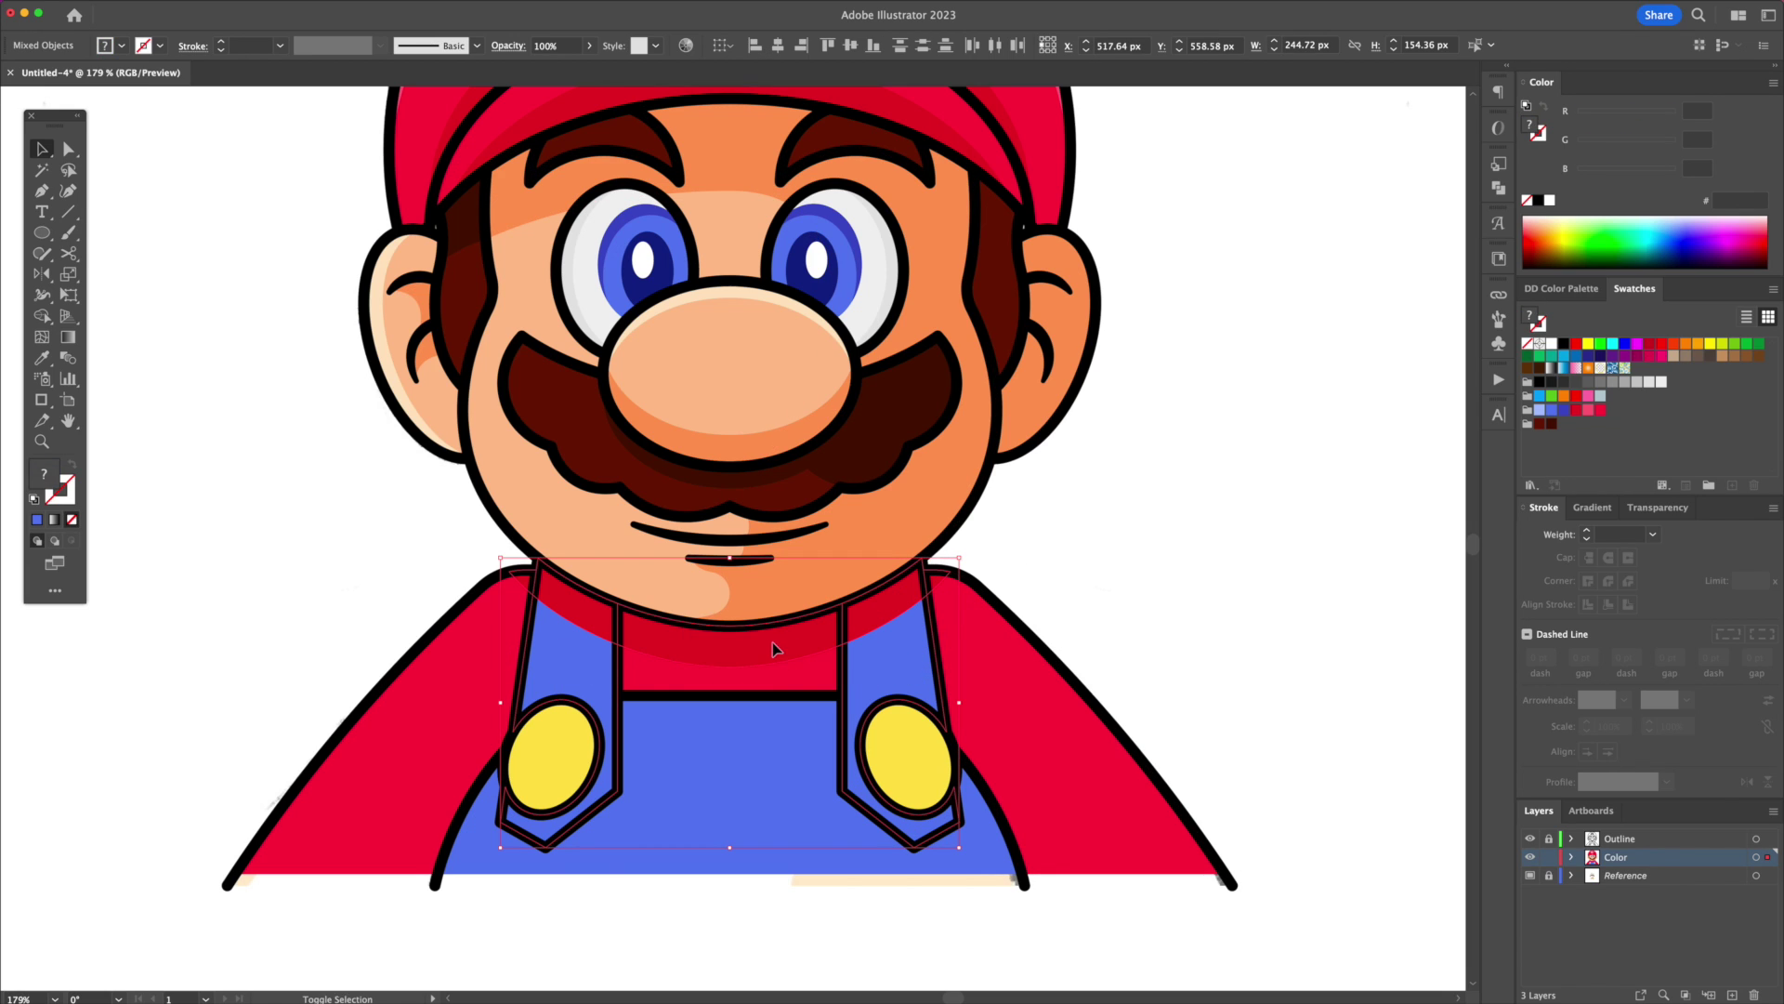
click(1069, 518)
click(595, 615)
shift+click(872, 620)
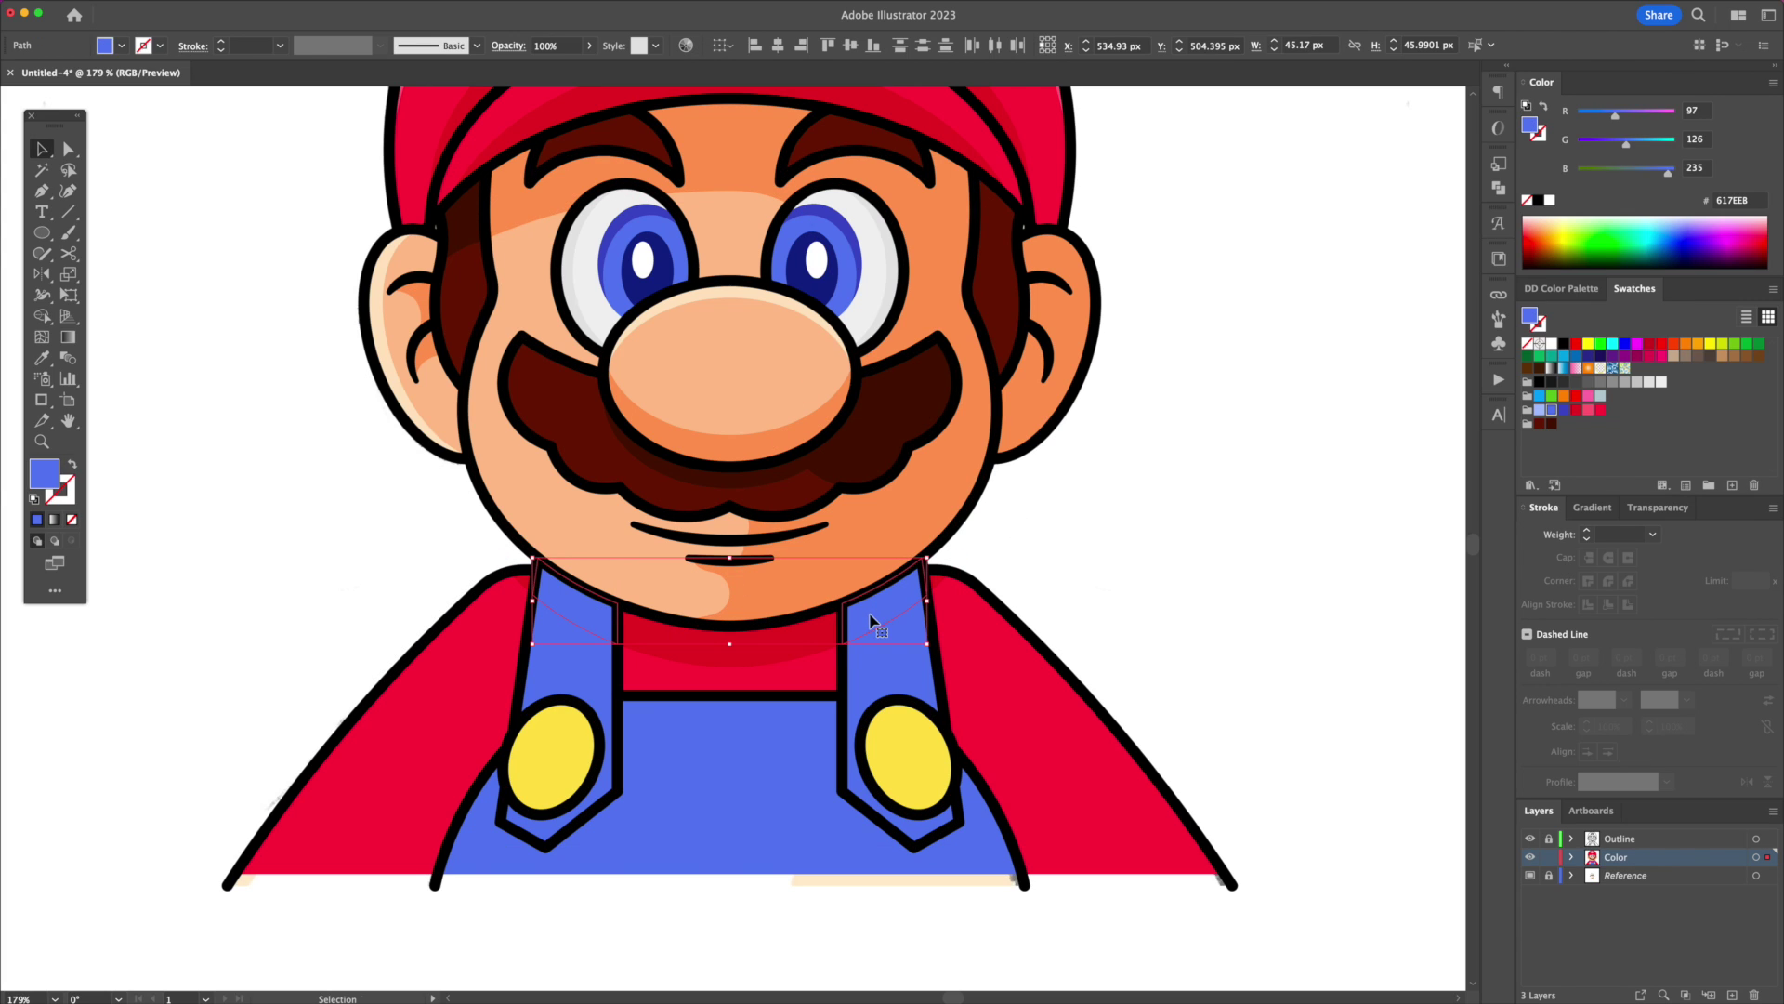
click(1565, 409)
Step: Trace the body shadow in Outline view as a closed 424EC1 shape over the bib and right sleeve, and return to Preview
drag(778, 738, 733, 952)
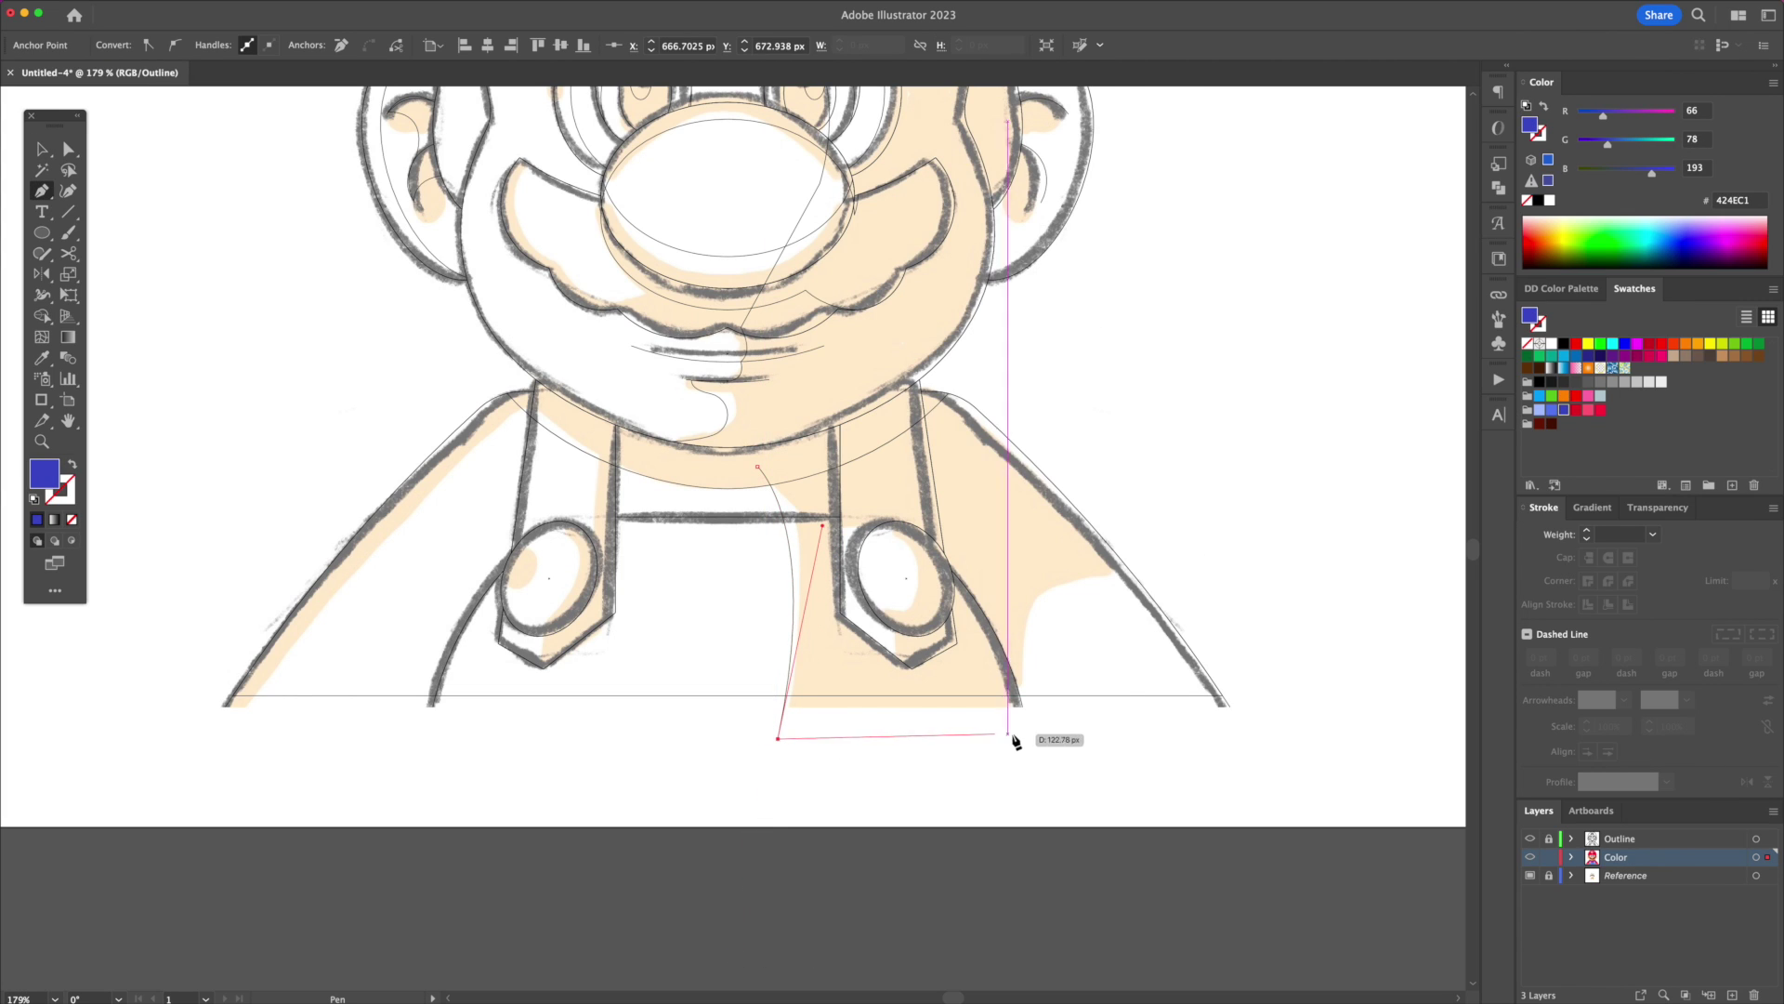
drag(1016, 704, 1048, 601)
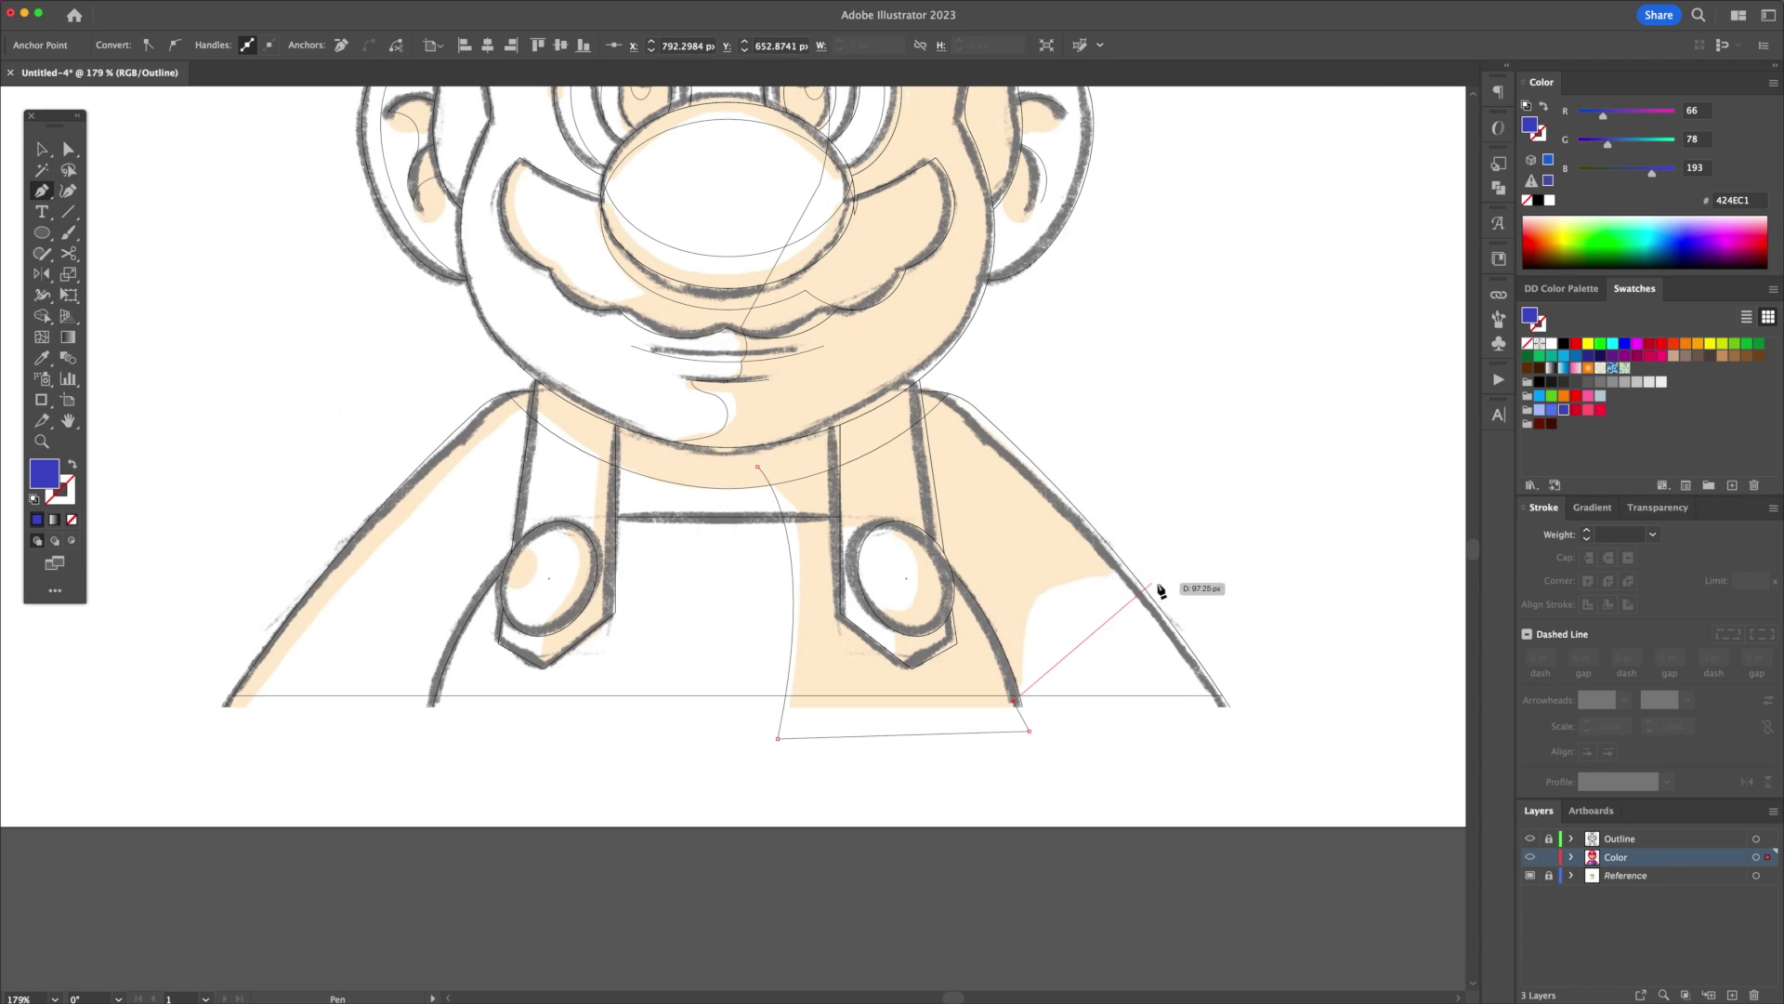
click(757, 465)
key(super+y)
scroll(759, 469, up, 3)
Step: Split the body shadow along the clothing edges with Shape Builder and delete the leftover pieces below the overalls
key(shift+m)
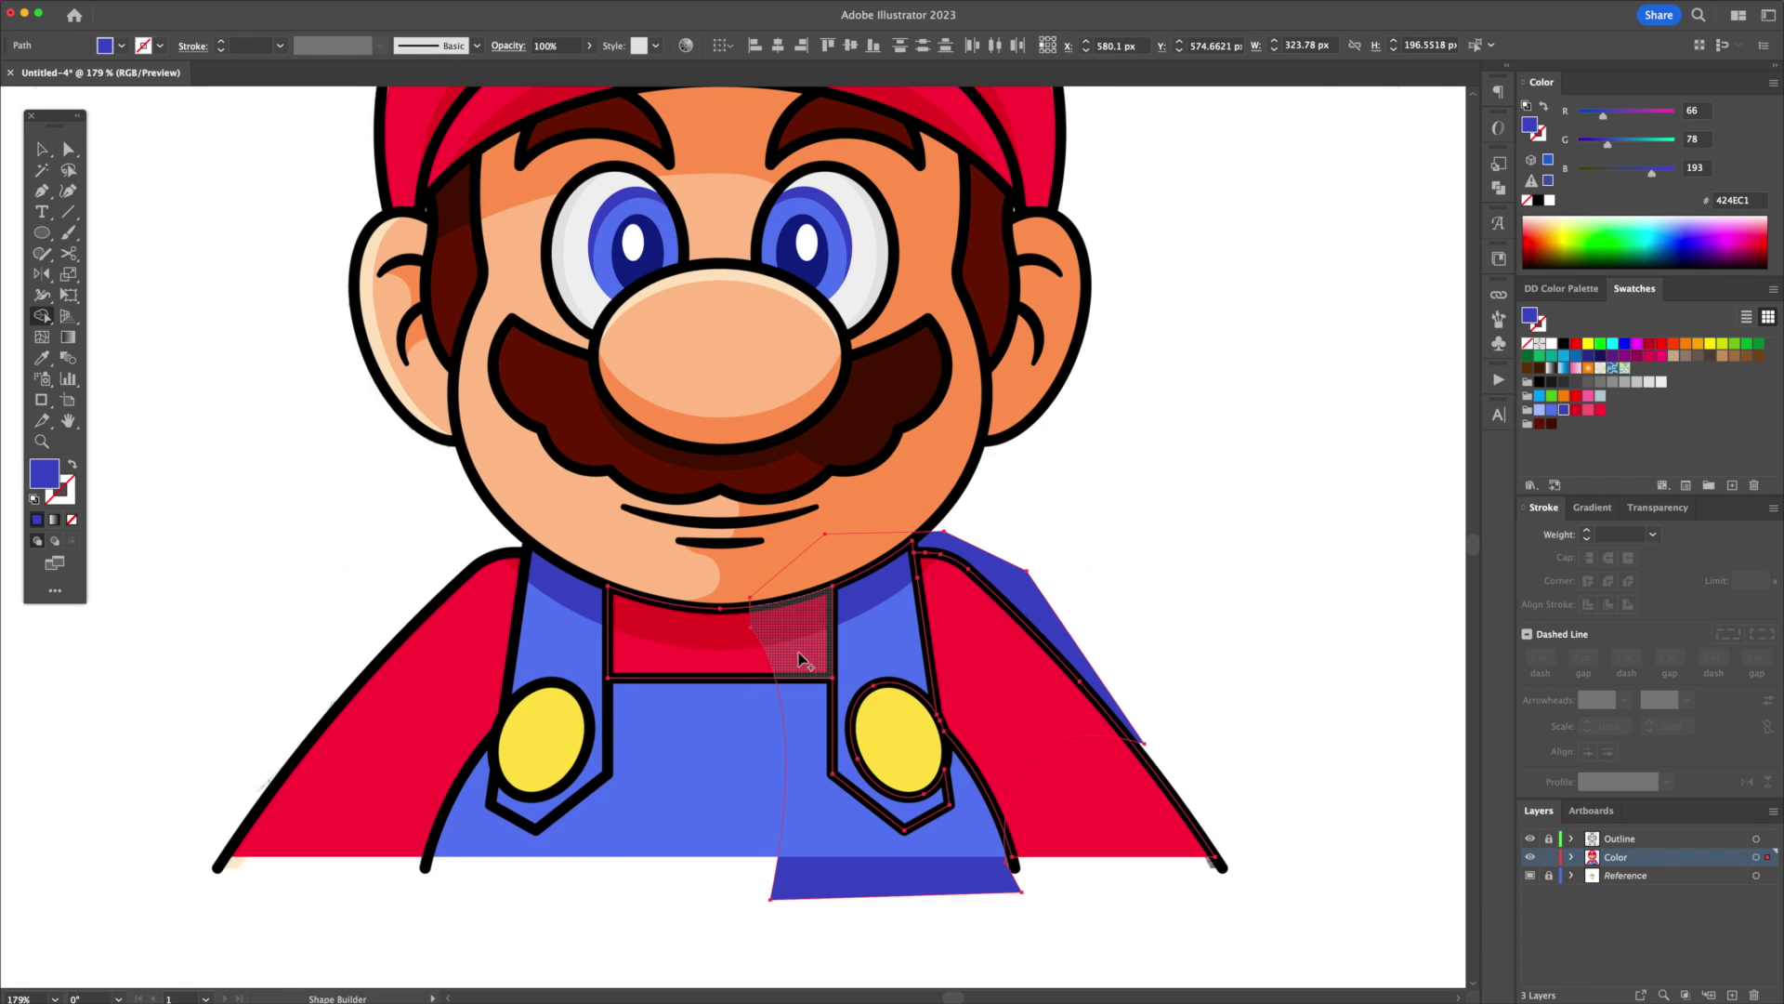
key(v)
click(837, 919)
click(820, 887)
shift+click(735, 821)
key(Delete)
Step: Send the blue overalls shape and the red right sleeve behind the body shadow pieces
click(694, 744)
right_click(693, 744)
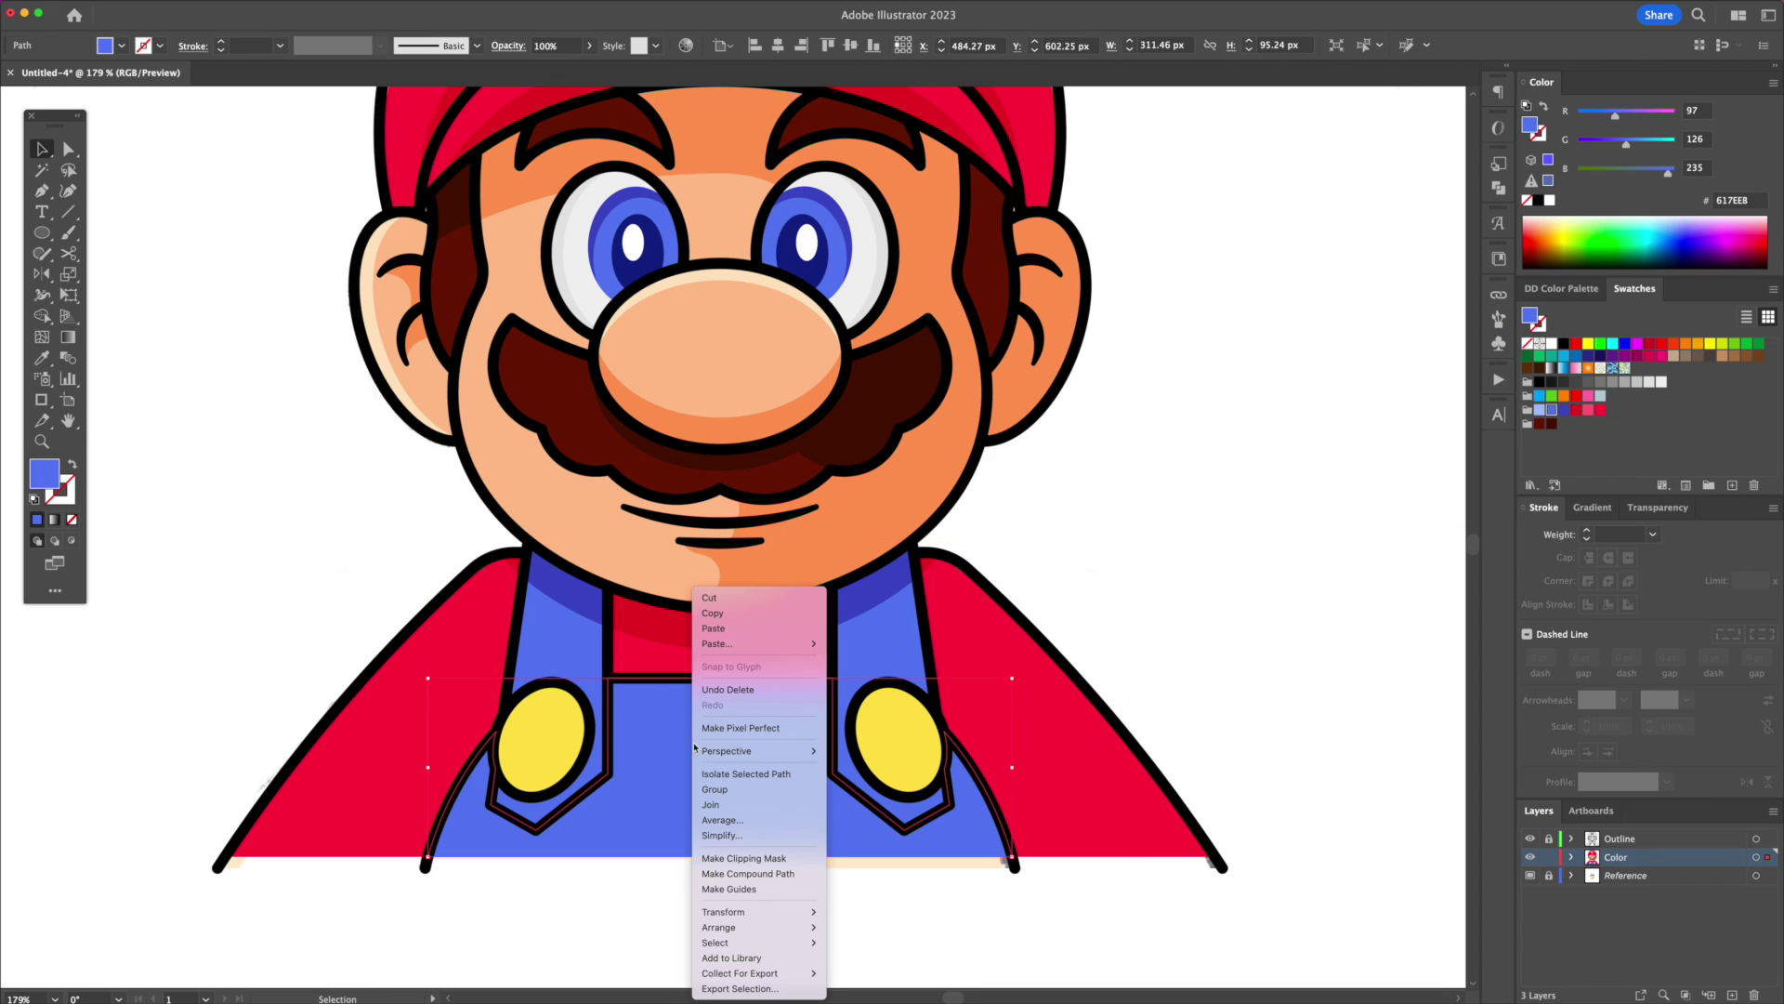
mouse_move(746, 930)
click(875, 963)
click(1034, 689)
key(super+shift+[)
drag(999, 708, 1085, 652)
key(super+z)
click(1136, 658)
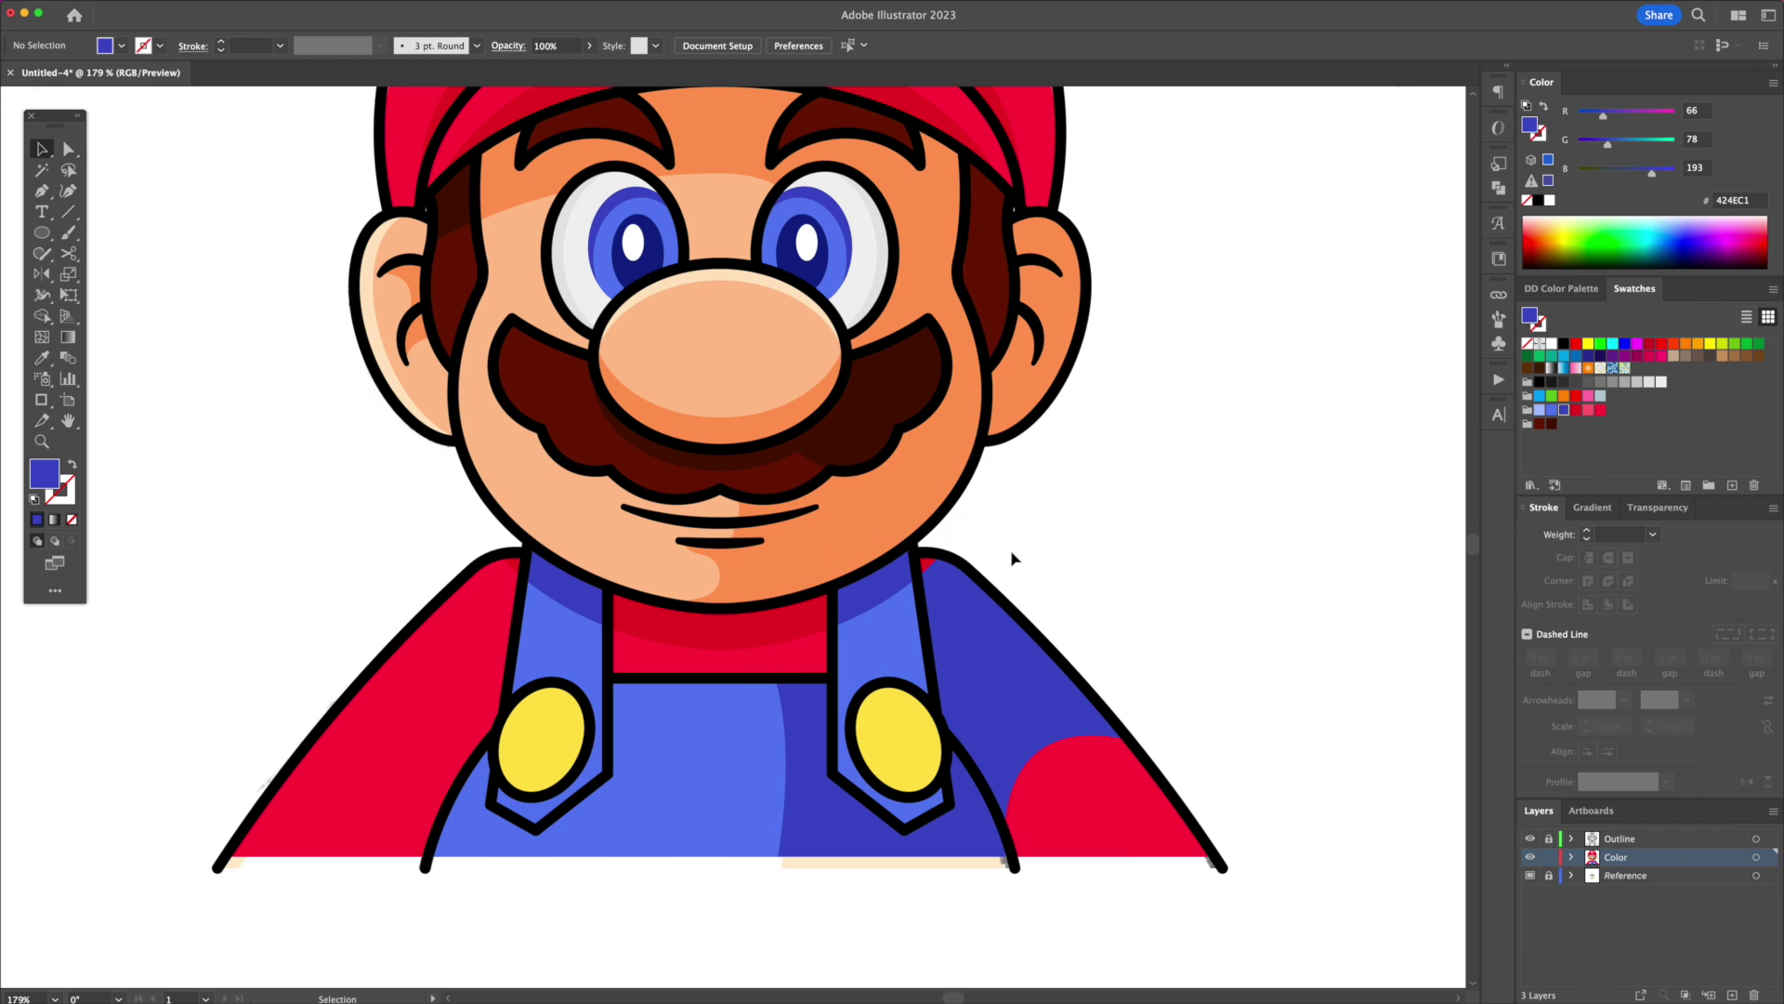
Step: Draw a closed shadow shape over the right sleeve, from the top of the strap around the outer side of the arm
key(p)
drag(915, 551, 972, 533)
drag(1007, 832, 1023, 875)
click(1008, 831)
click(1158, 768)
click(1152, 662)
click(1026, 540)
click(972, 534)
Step: Trim the right sleeve's shadow with Shape Builder and fill it with the dark red of the shirt's collar shadow
key(v)
shift+click(934, 849)
key(shift+m)
alt+click(1053, 775)
key(v)
click(1124, 621)
click(1006, 641)
key(i)
click(790, 621)
key(v)
click(1134, 557)
Step: Shift a copy of the left sleeve inward and use Shape Builder to leave a strip along the sleeve's outer edge
click(630, 656)
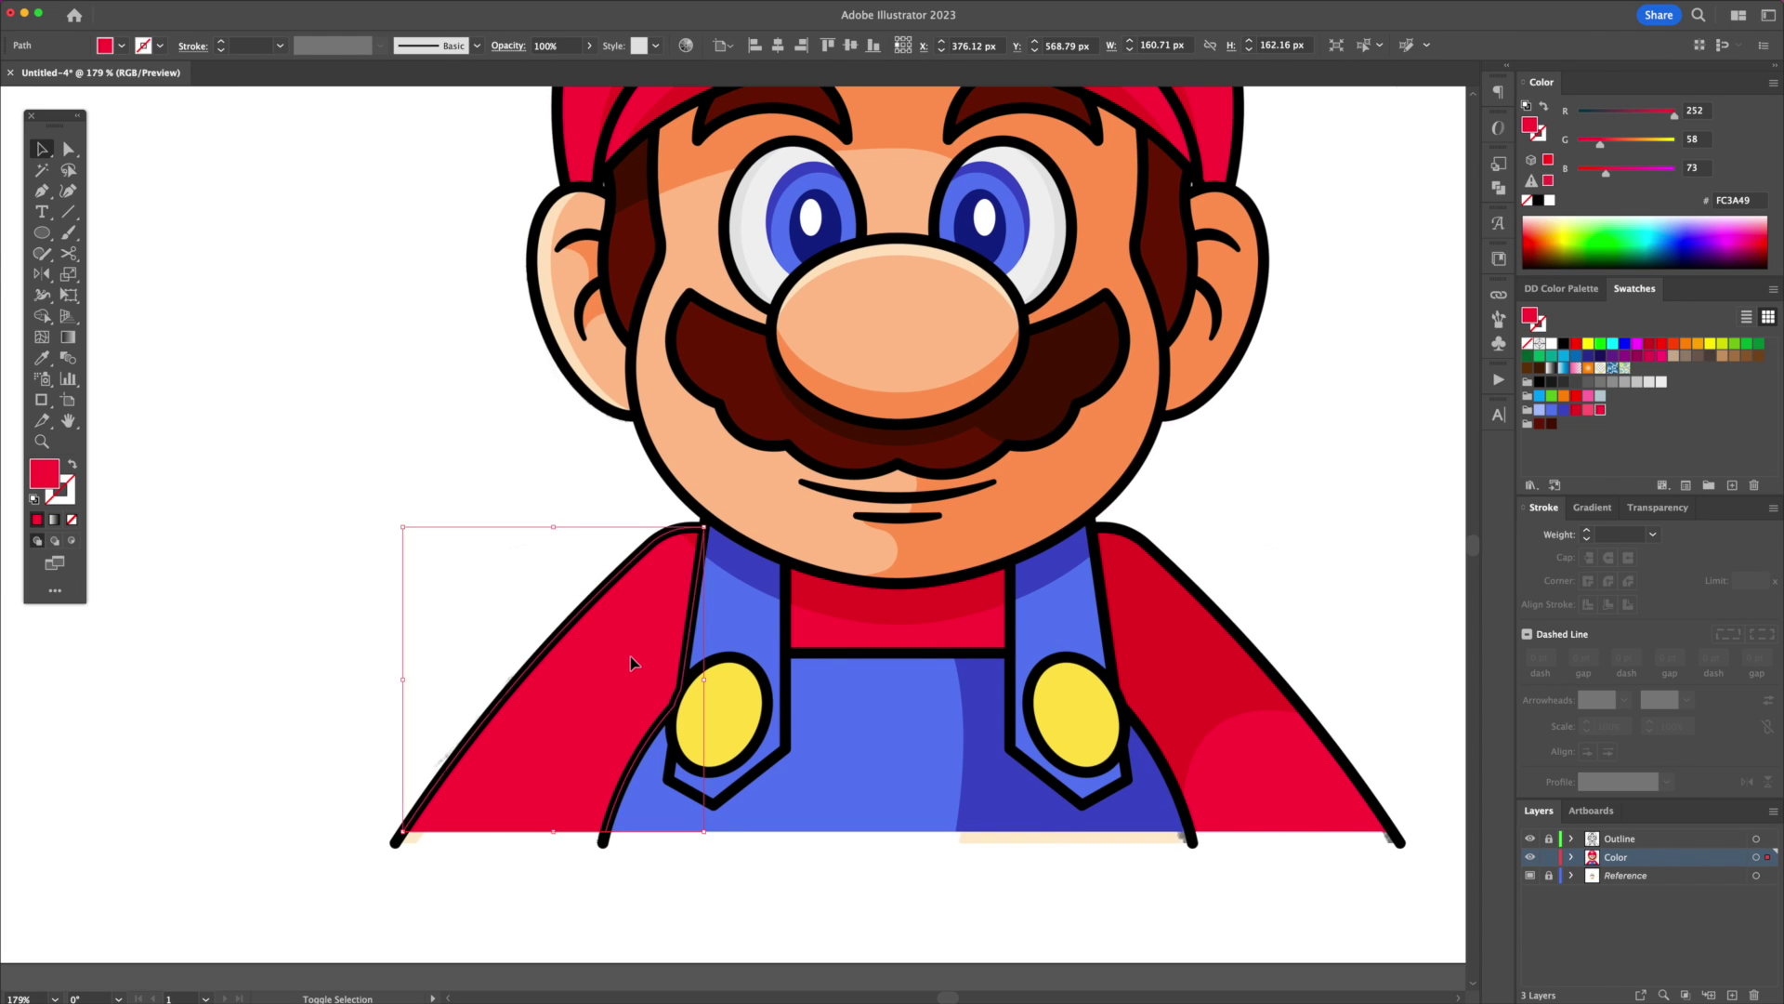
key(shift+Right)
key(shift+Right)
shift+click(572, 633)
key(shift+m)
drag(634, 661, 734, 700)
key(v)
Step: Fill the strip along the left sleeve's outer edge with the light pinkish red highlight swatch
click(578, 565)
click(613, 604)
click(1589, 410)
click(1279, 458)
Step: Paste a copy of the left yellow button in front, scale it to about 37 by 44 px and shift it toward the sleeve
scroll(698, 756, up, 5)
click(743, 669)
key(super+c)
key(super+f)
drag(887, 485, 842, 533)
drag(778, 596, 736, 581)
drag(807, 528, 813, 520)
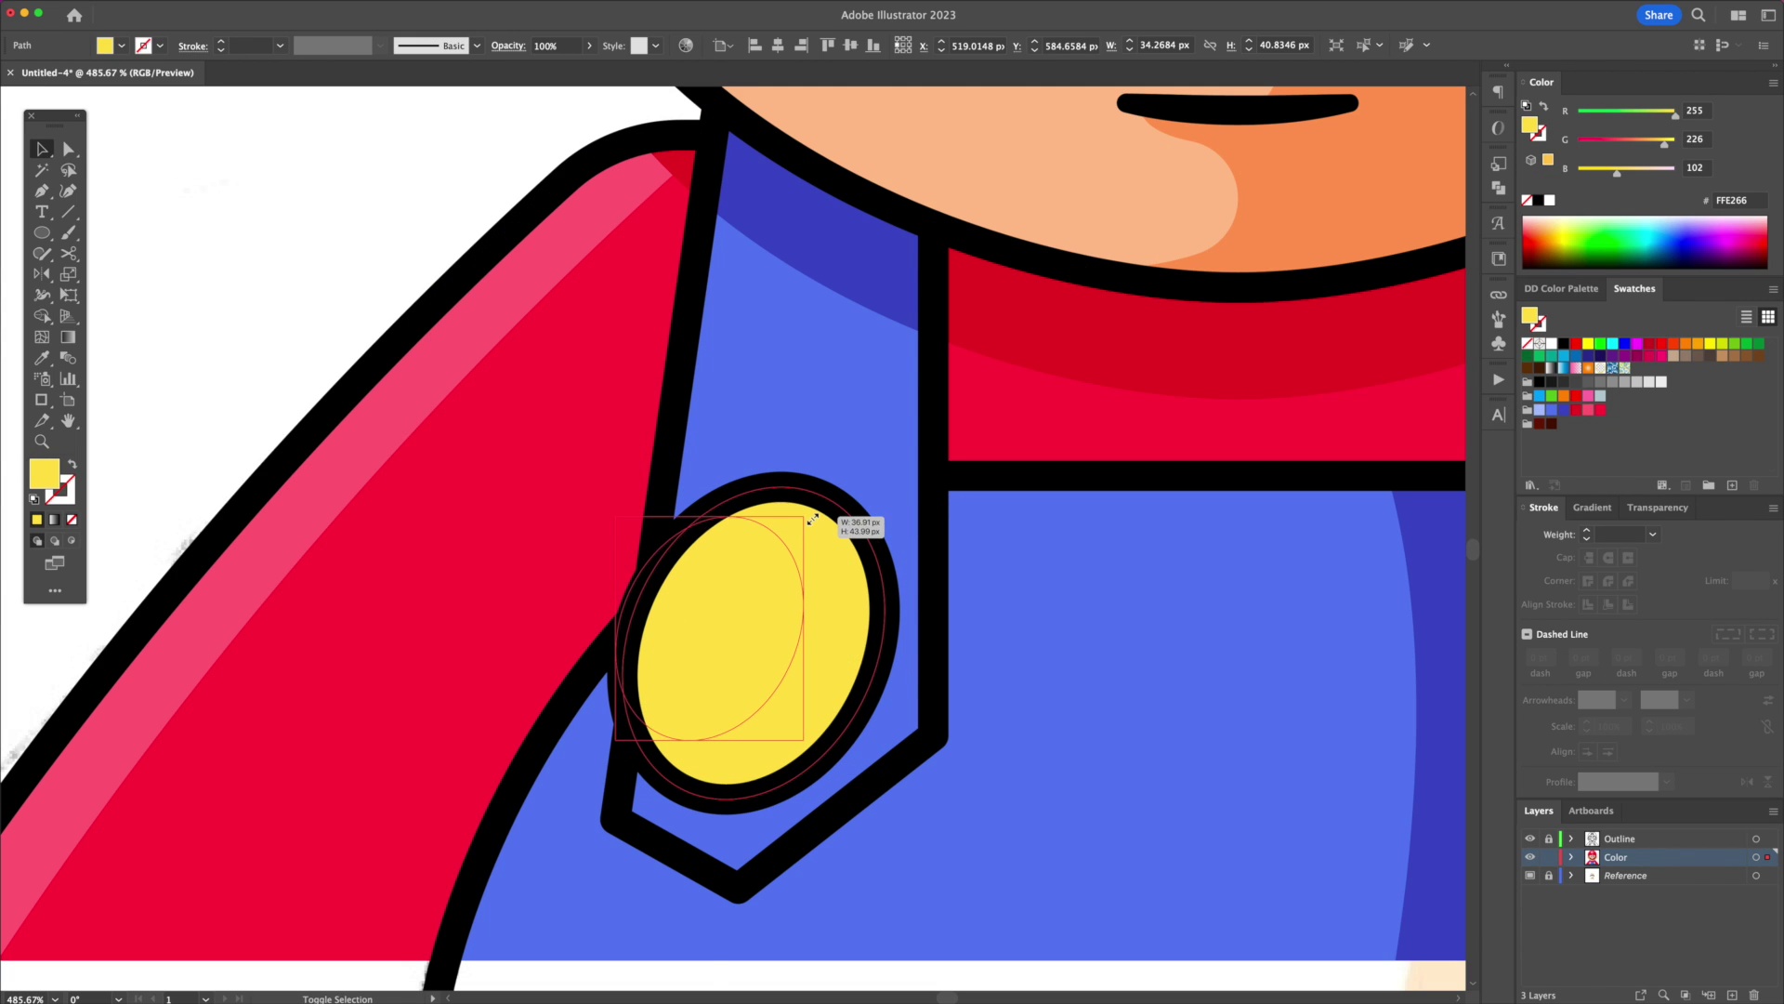
Step: Use Shape Builder on the left button and its smaller copy to join the copy with the overhang, leaving a crescent on the button's inner side
shift+click(849, 598)
key(shift+m)
drag(752, 617, 619, 613)
key(v)
key(super+shift+a)
Step: Fill the crescent on the left button's inner side with the orange-yellow FFC239 from the DD Color Palette
click(833, 577)
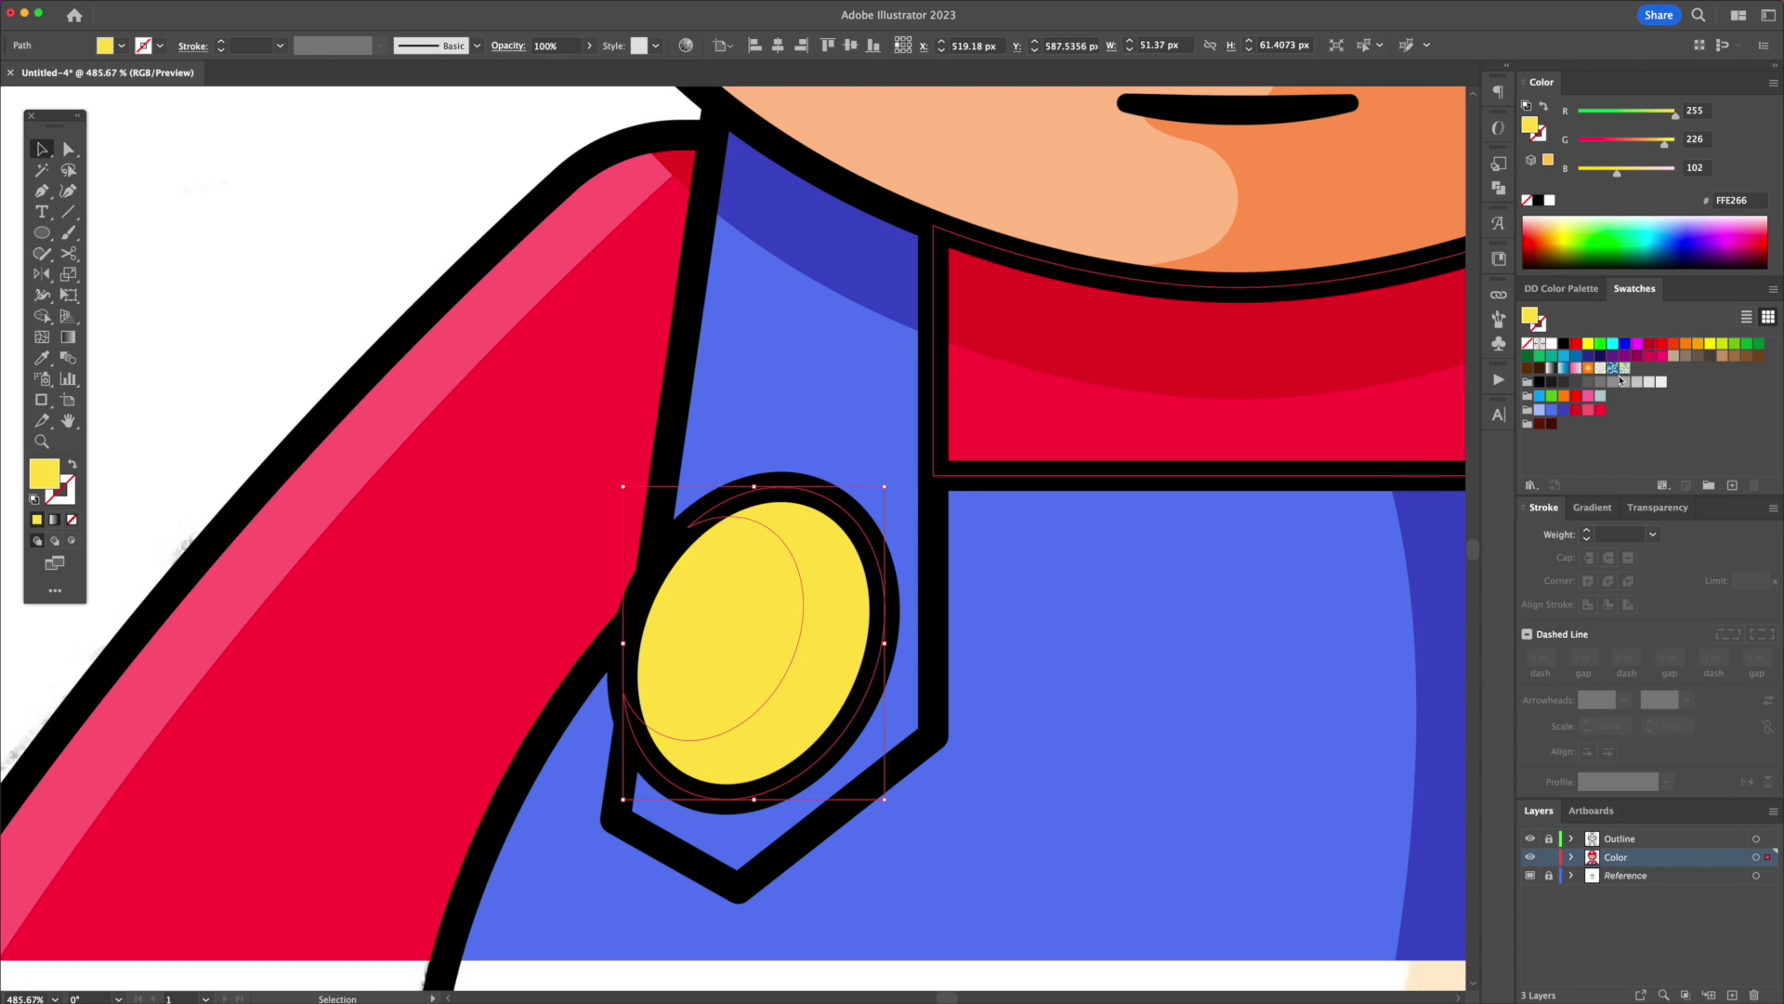
click(1584, 293)
click(1739, 391)
click(1724, 395)
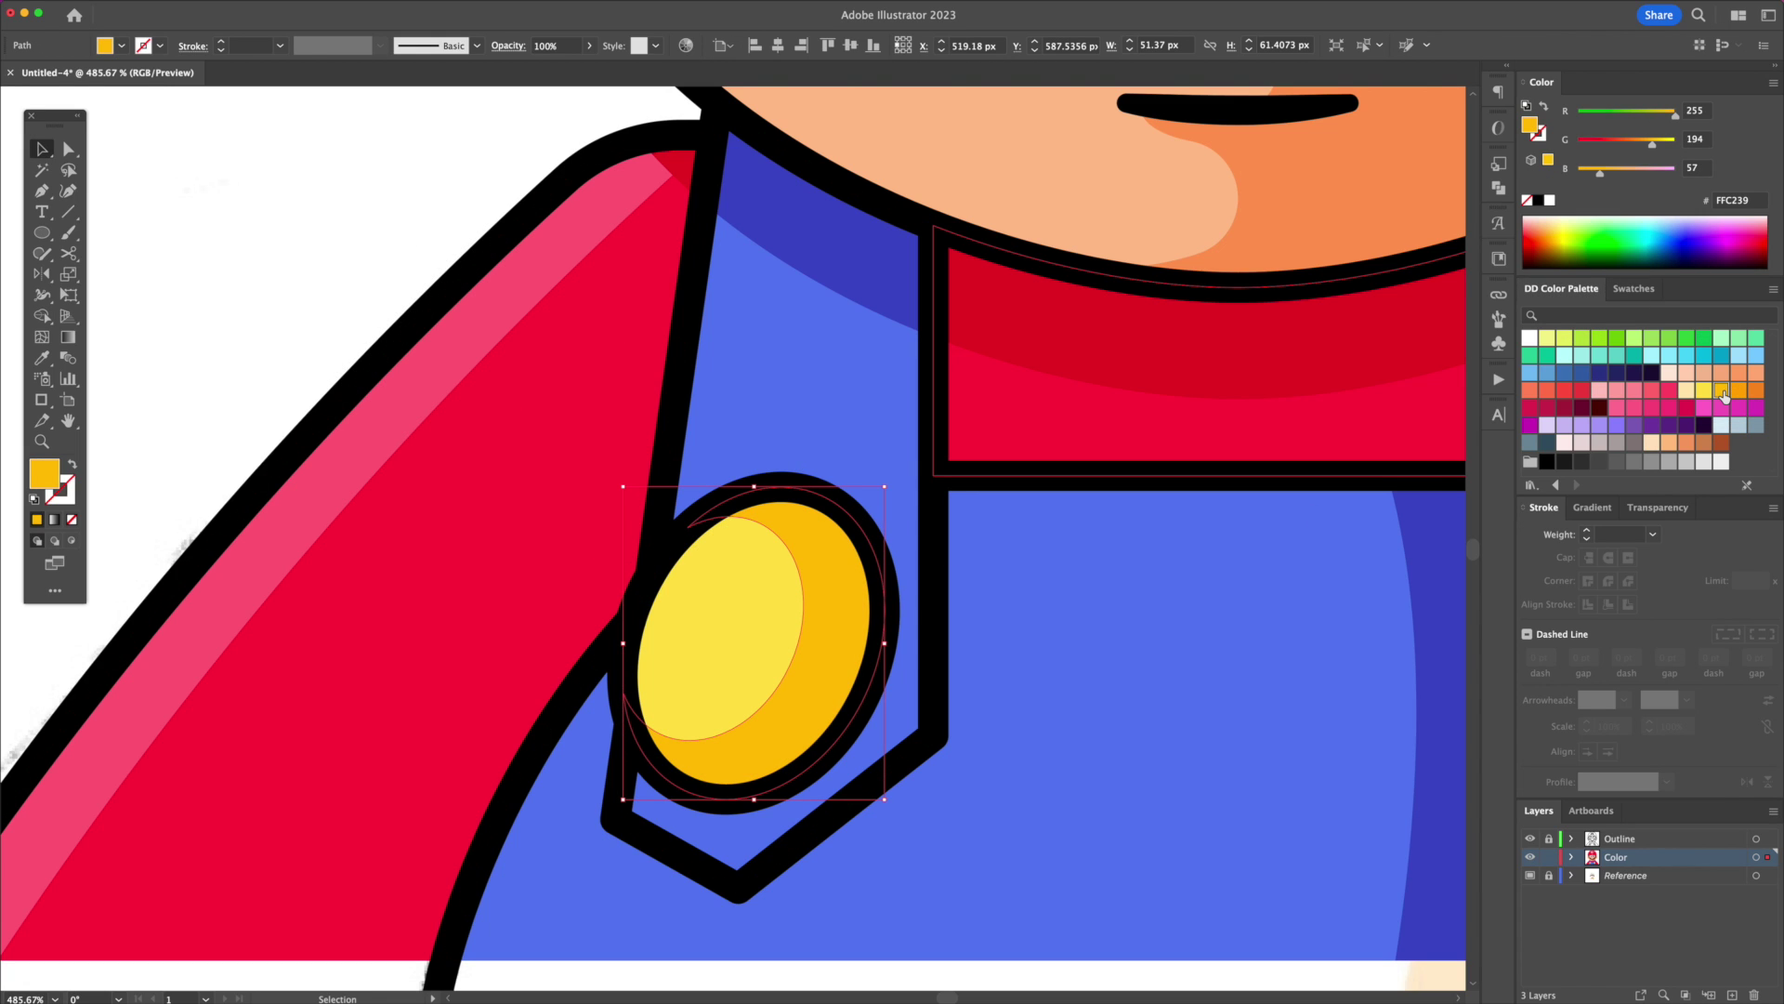
click(393, 264)
Step: Draw a highlight ellipse about 13 by 20 px at the left button's sleeve-side edge, fill it pale cream (RGB 255, 233, 179) and tilt it
drag(645, 592, 713, 694)
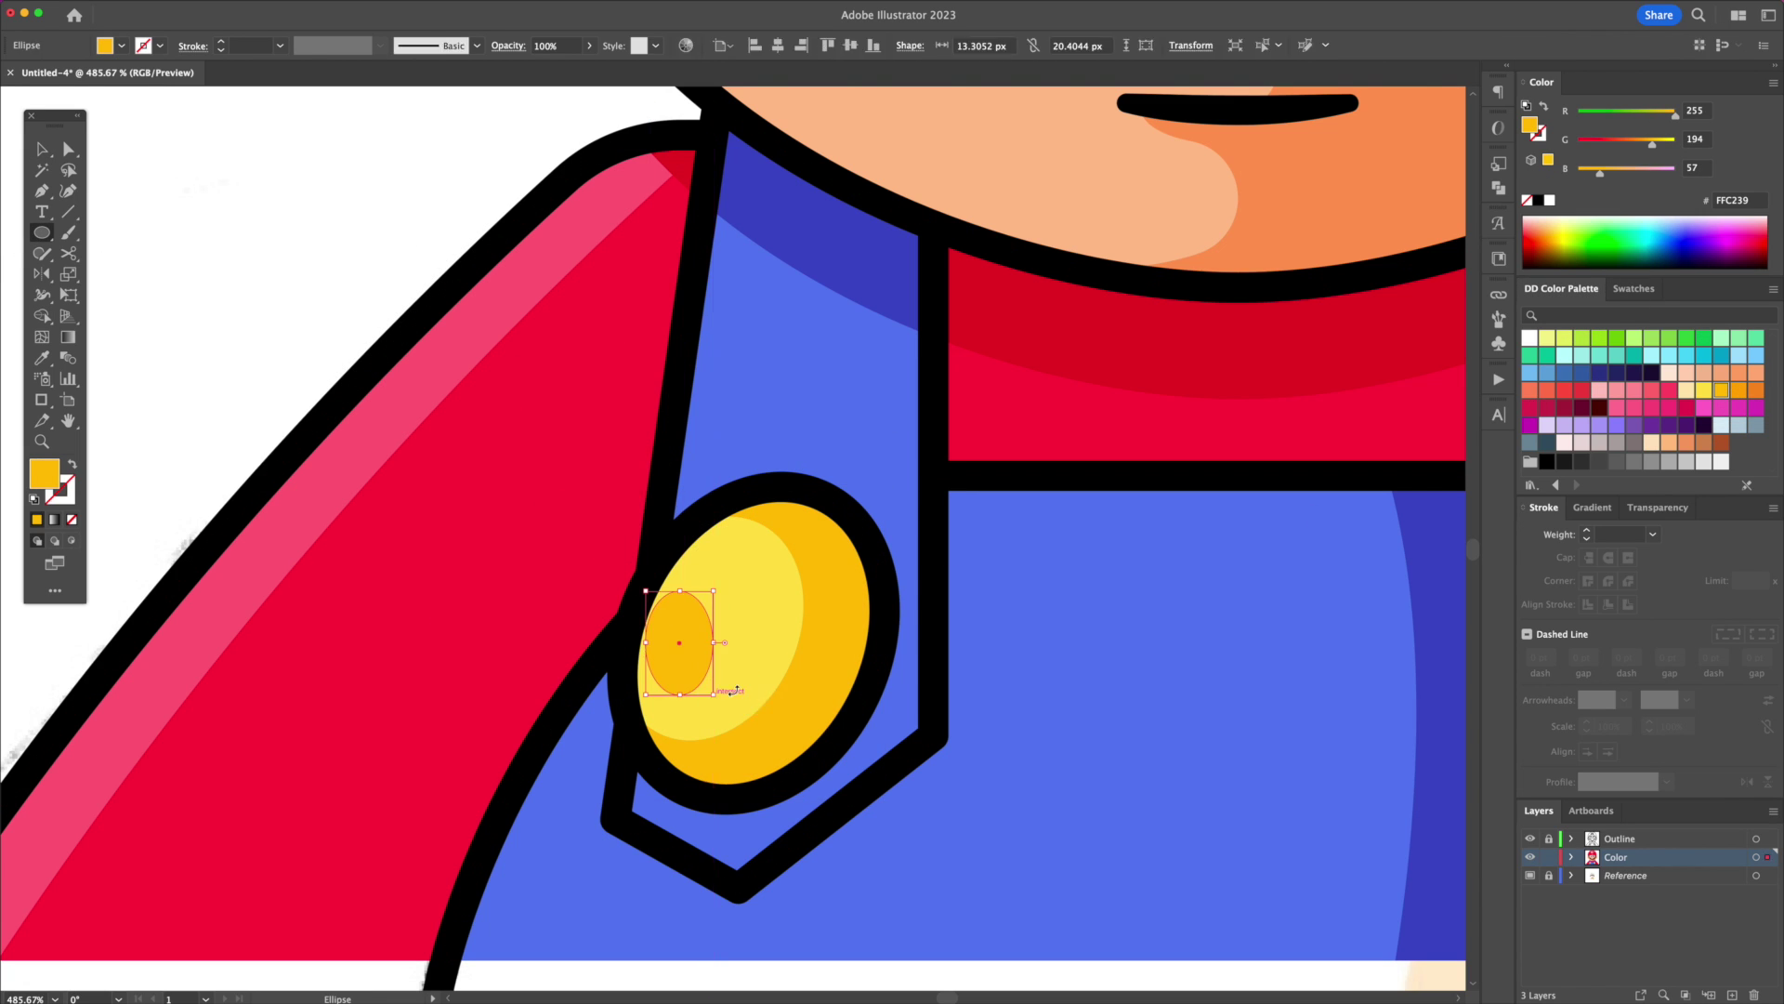
click(1686, 389)
key(r)
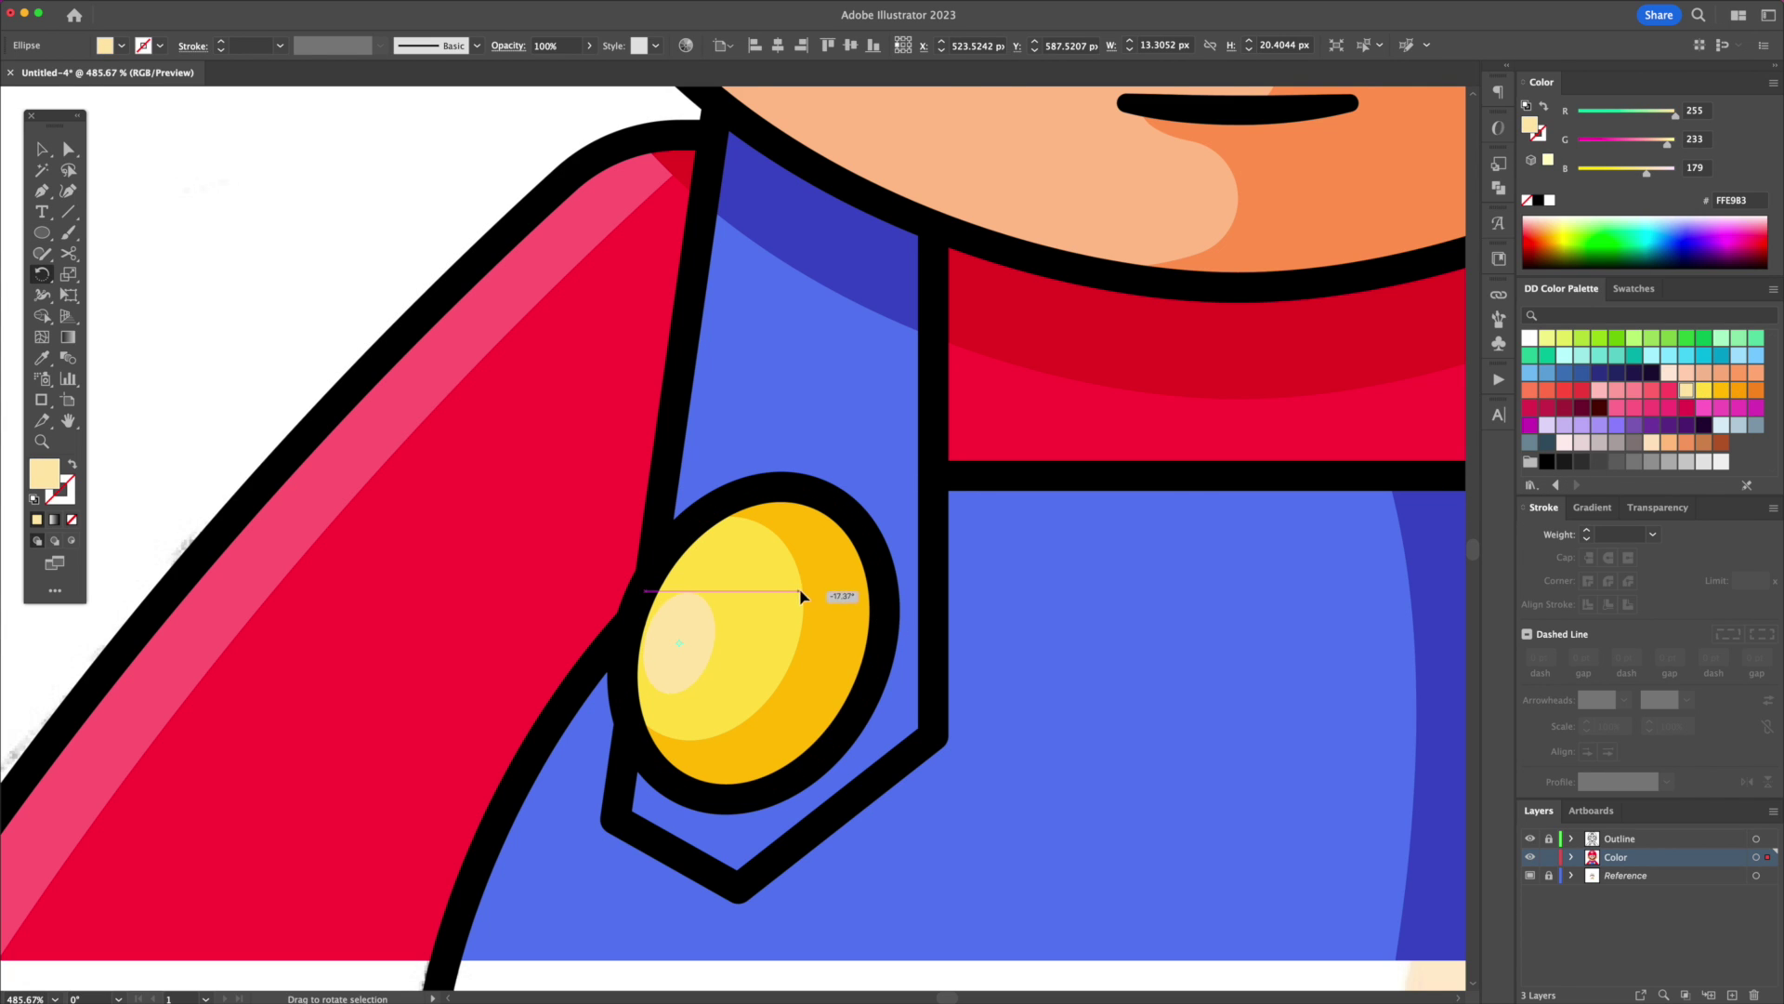
drag(800, 591, 800, 591)
key(v)
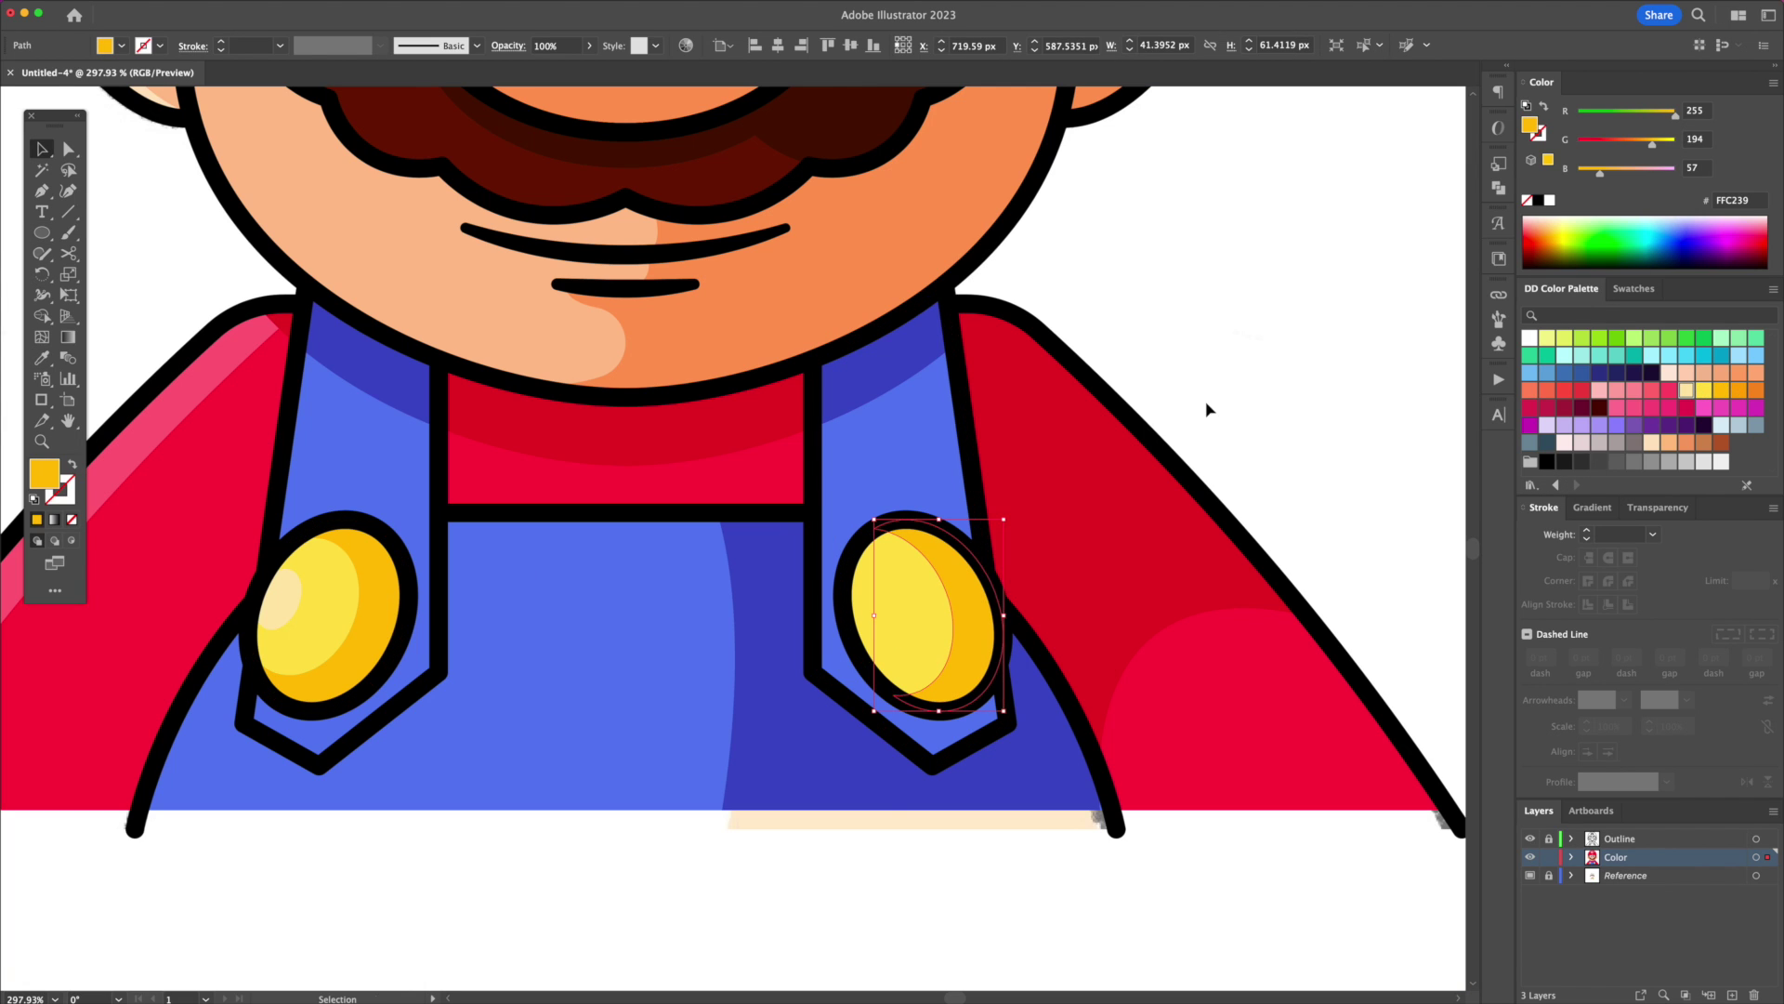
Step: Place a copy of the cream highlight ellipse on the right yellow button and rotate it to suit that button's tilt
click(1207, 403)
mouse_move(300, 599)
mouse_down()
mouse_move(891, 610)
mouse_move(920, 591)
mouse_move(898, 618)
mouse_up()
key(r)
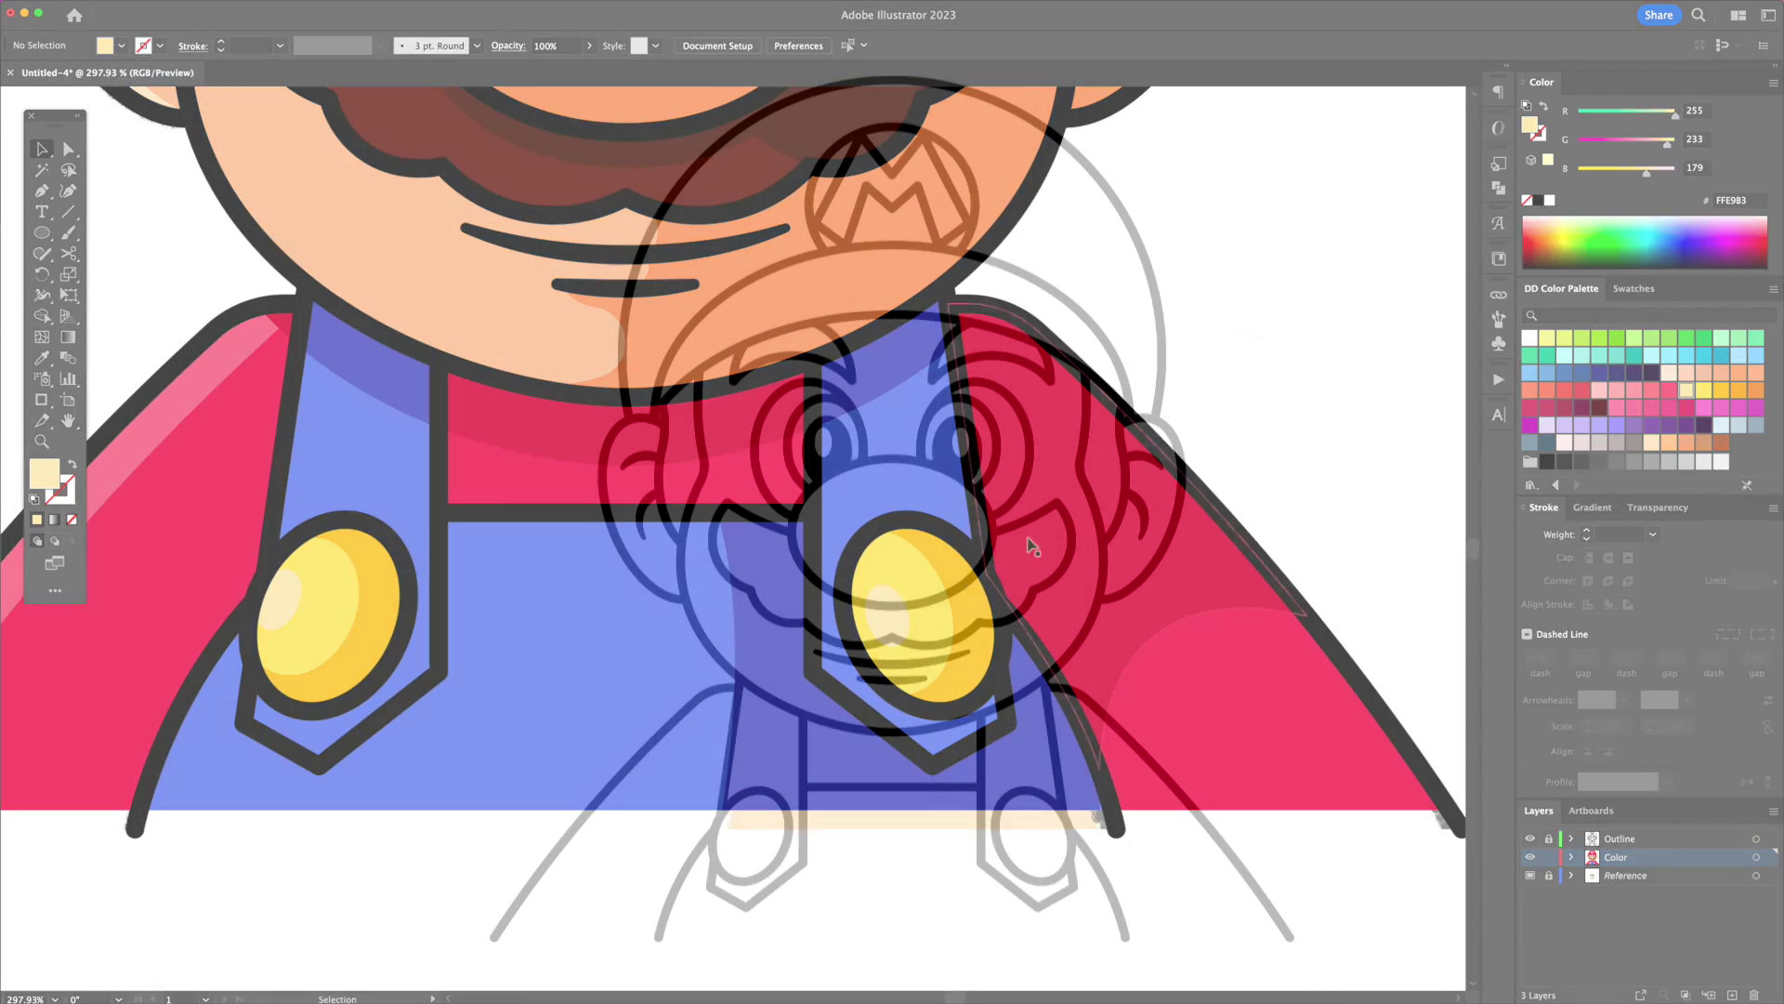